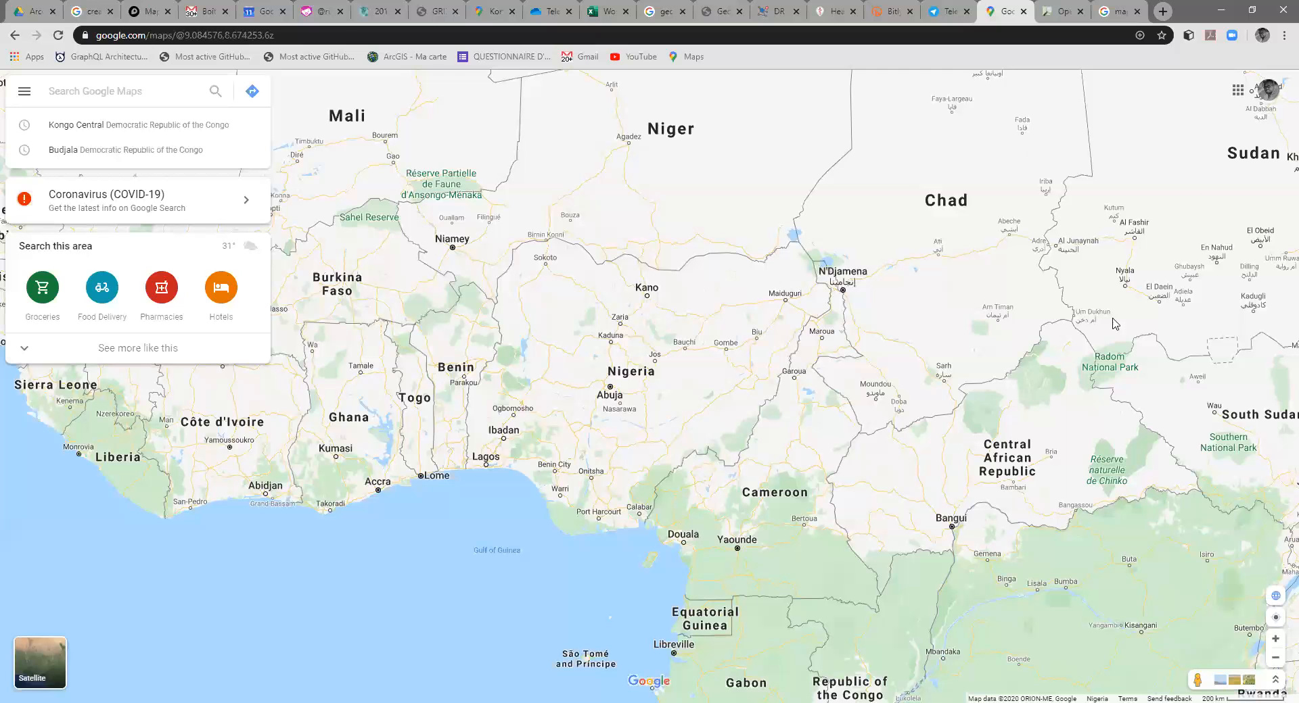
Step: Examine the eastern Democratic Republic of the Congo on the map, focusing on the Goma area by Lake Kivu
drag(1019, 610, 802, 402)
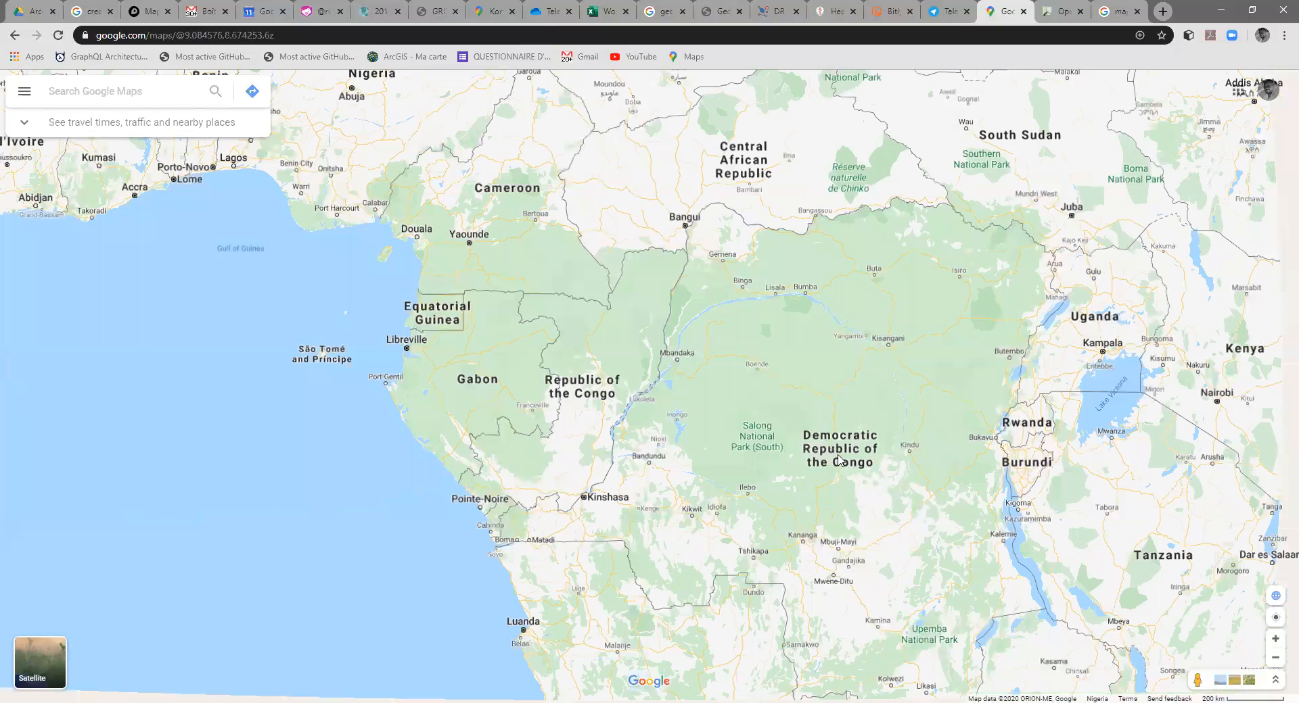
scroll(809, 469, up, 5)
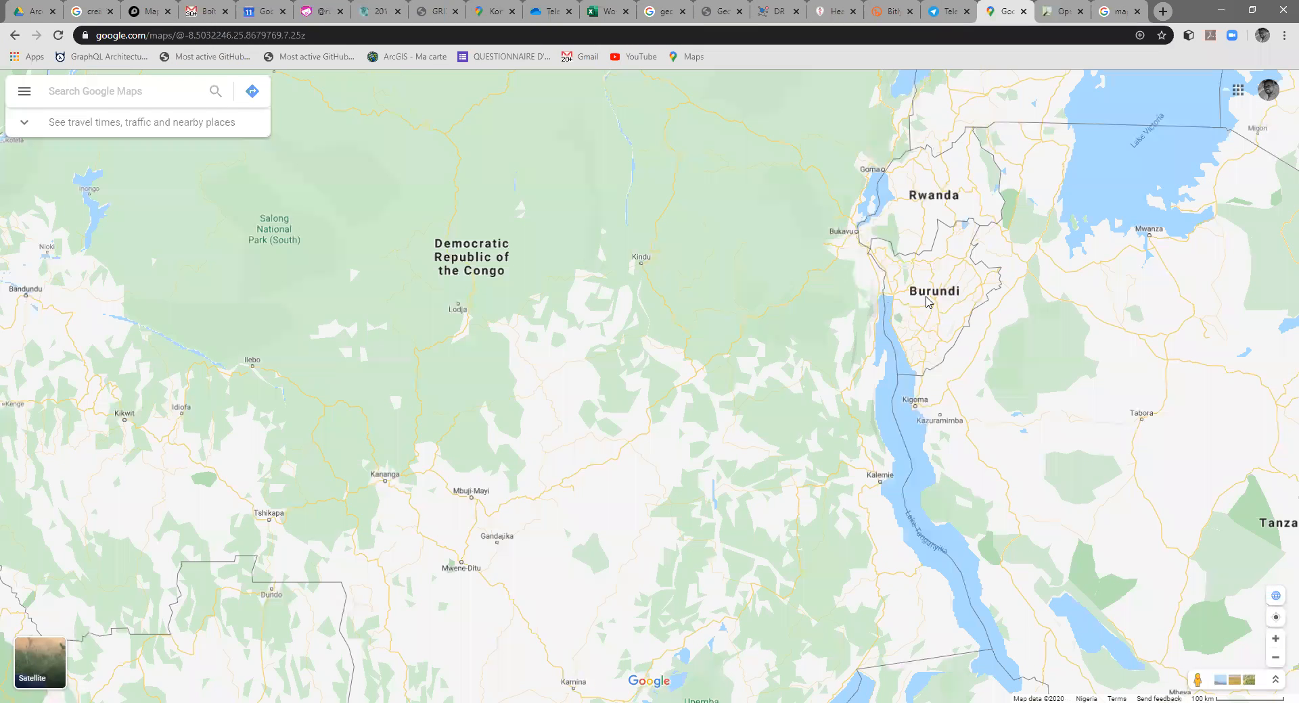
drag(486, 134, 590, 269)
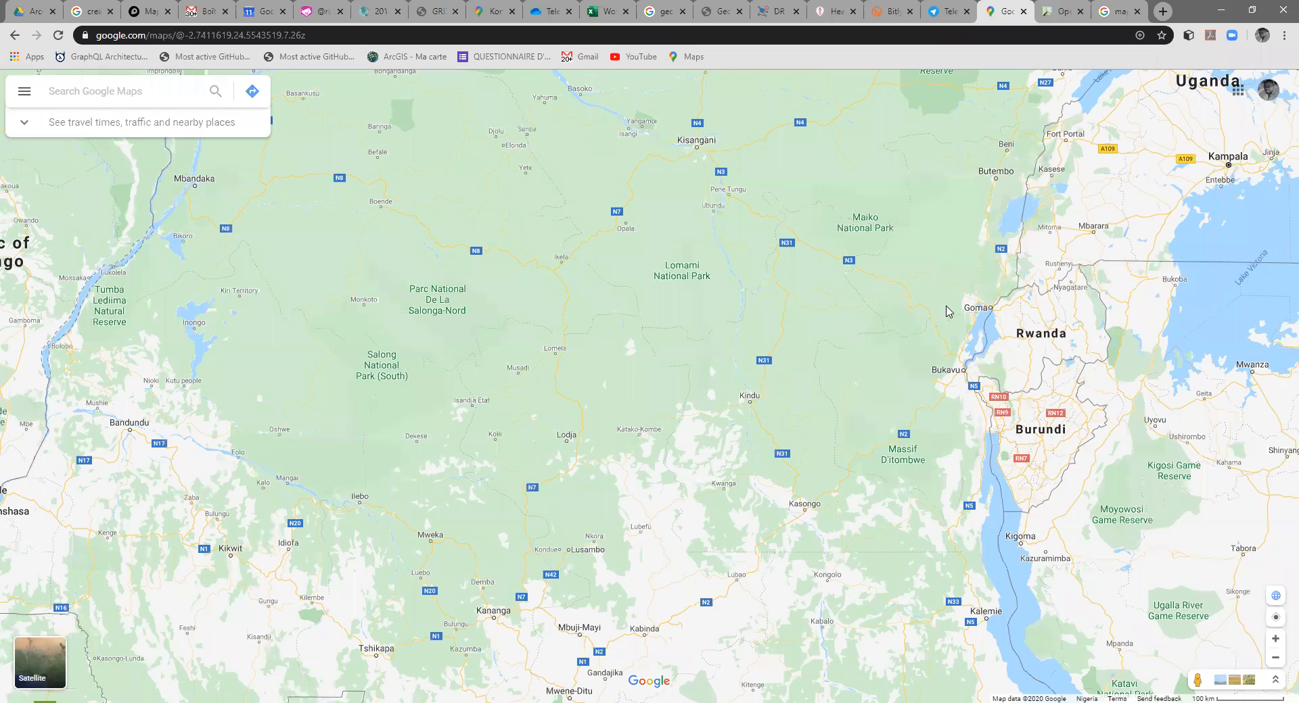
scroll(947, 311, up, 5)
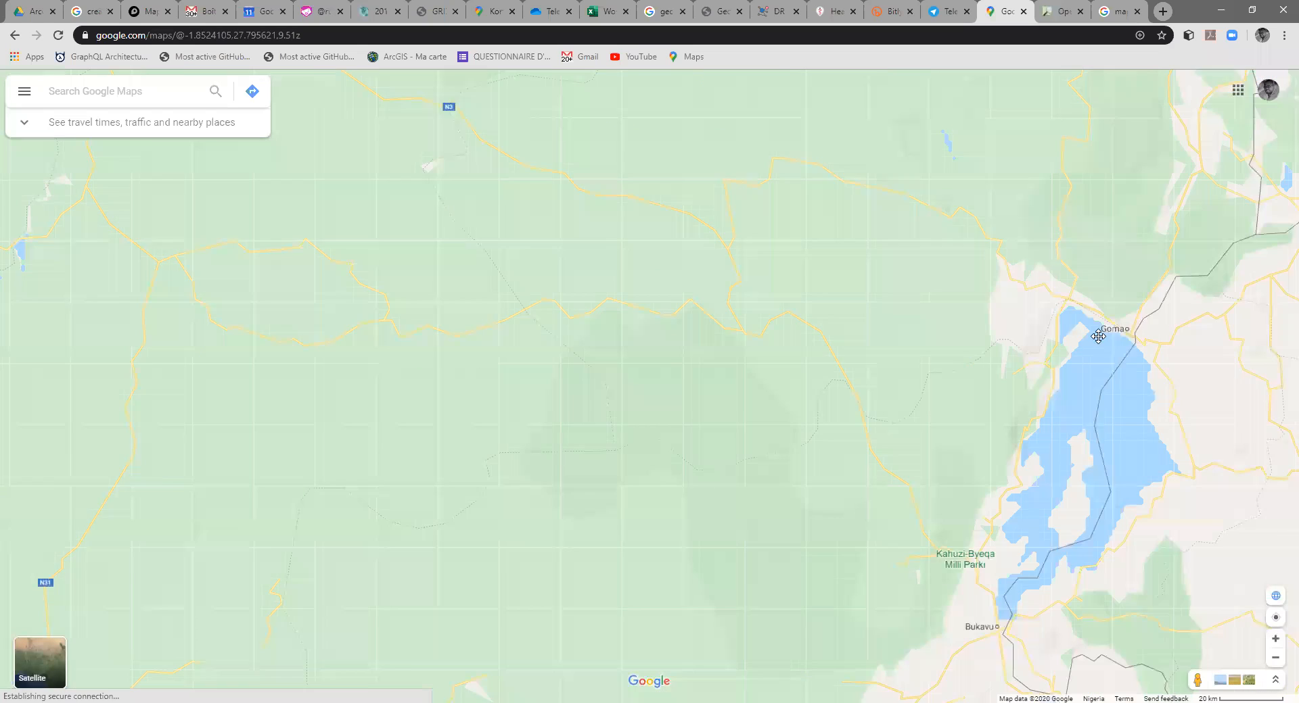
drag(1098, 336, 1080, 344)
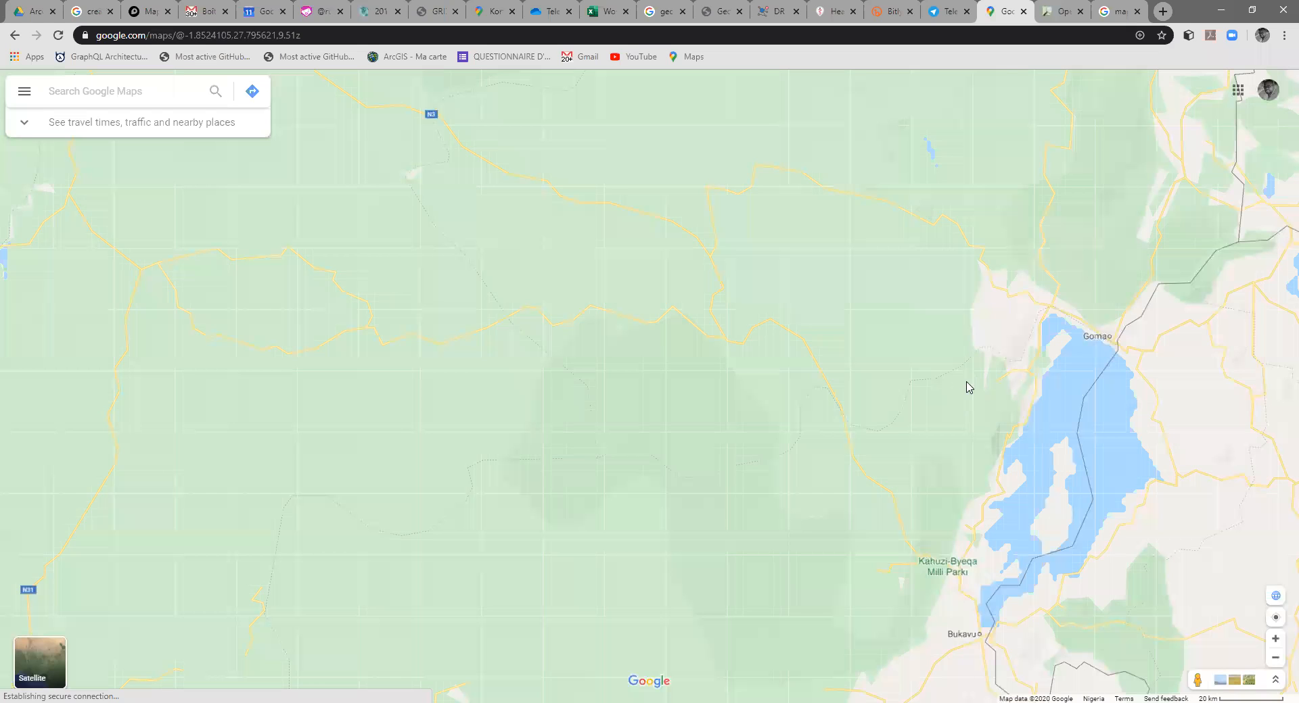
scroll(967, 387, up, 7)
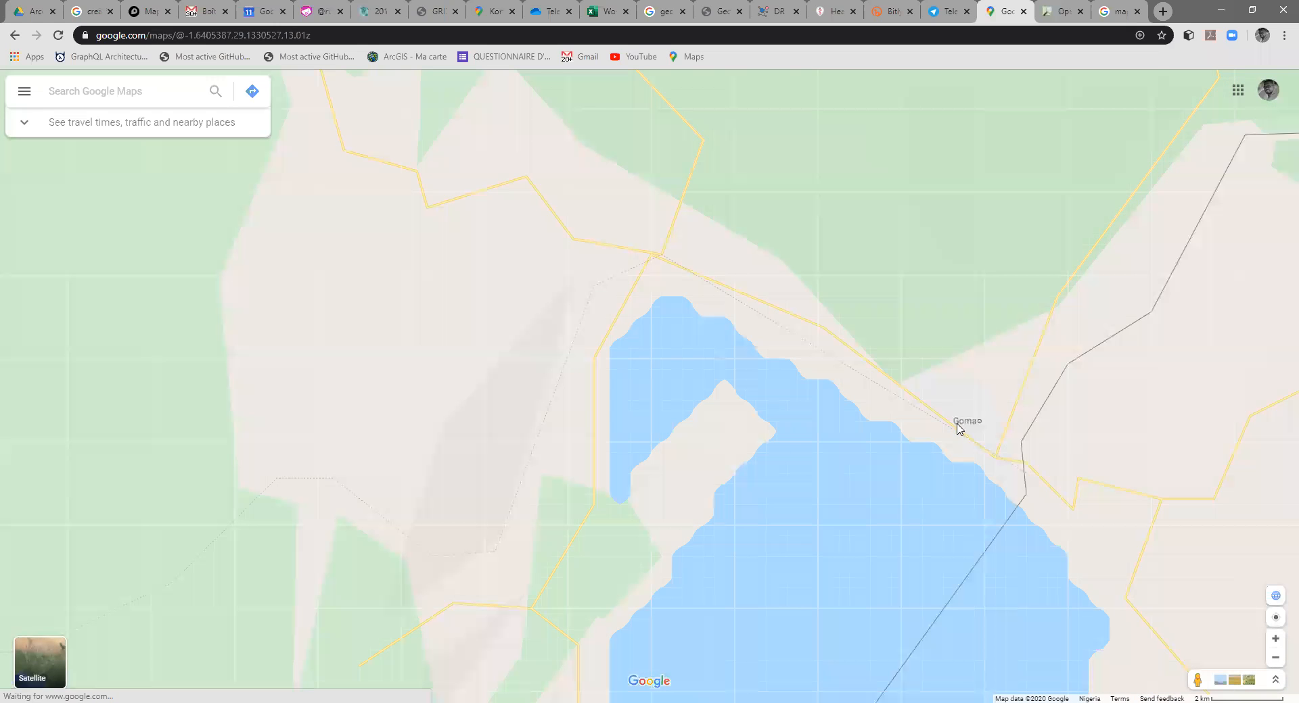
scroll(957, 427, down, 3)
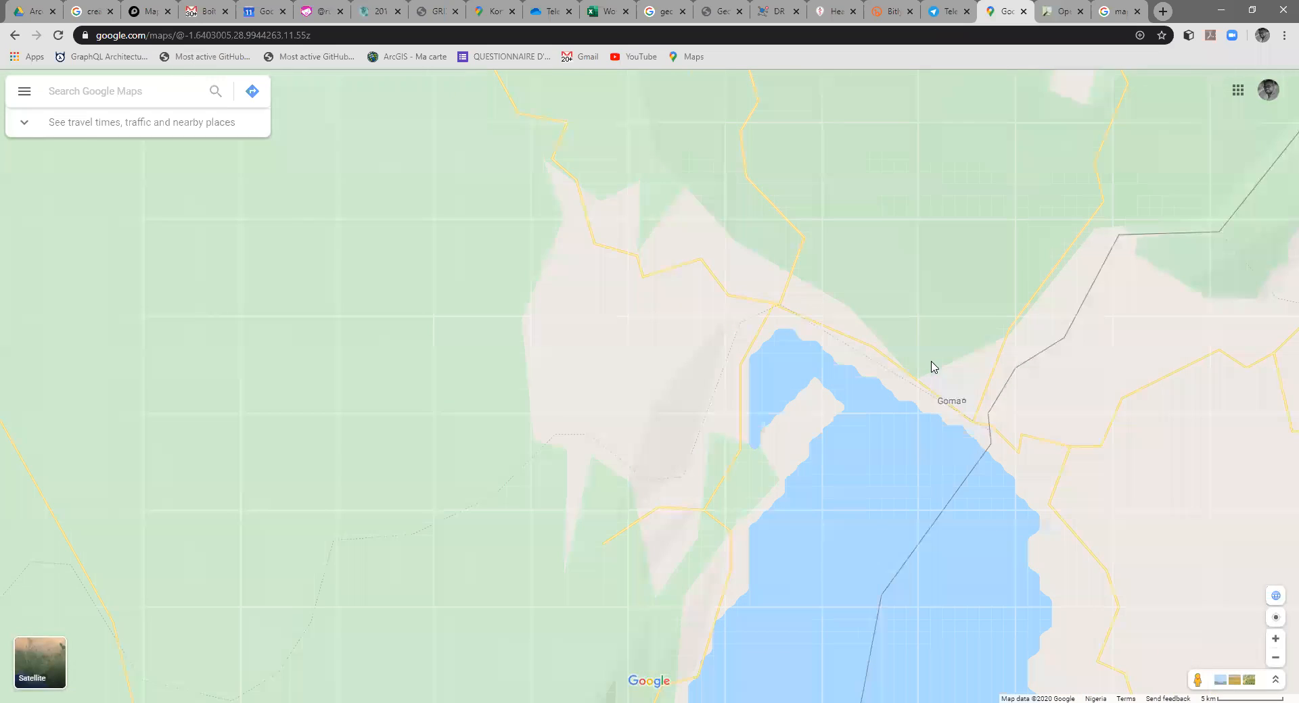
scroll(924, 369, down, 3)
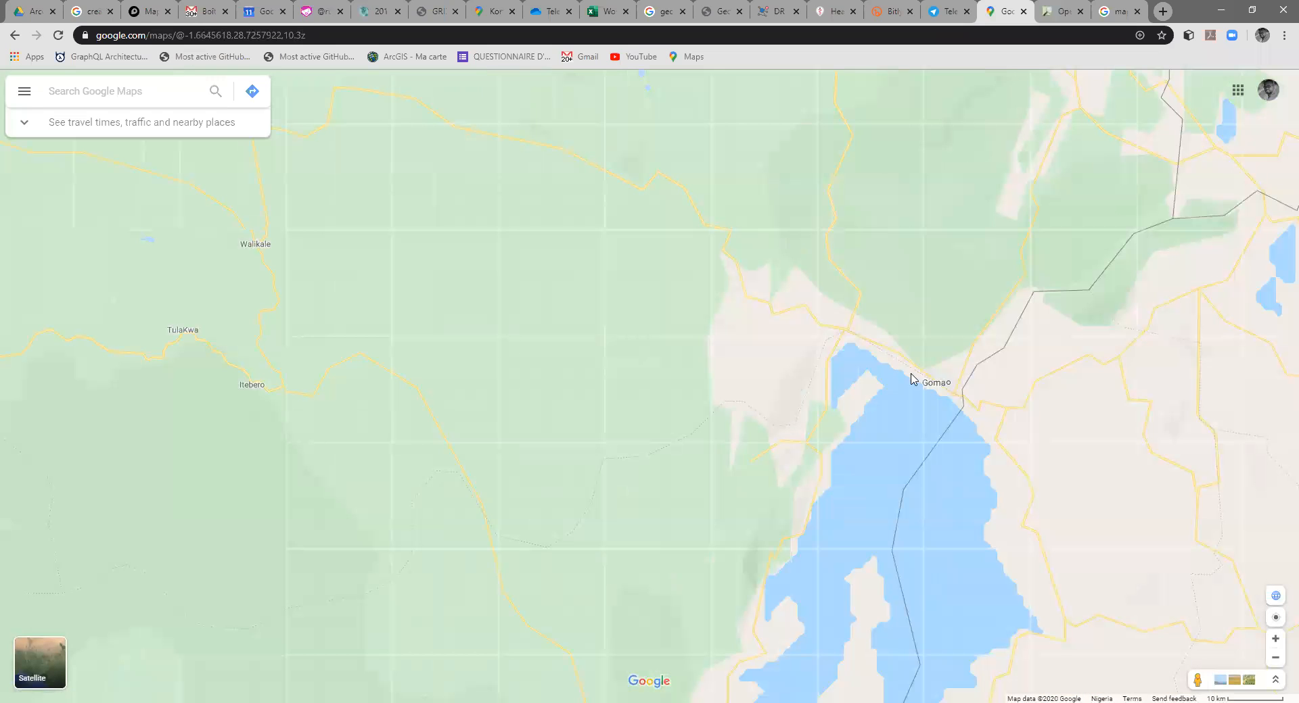
Step: Search the map for Kalemie and open the Kalemie Airport result
click(177, 91)
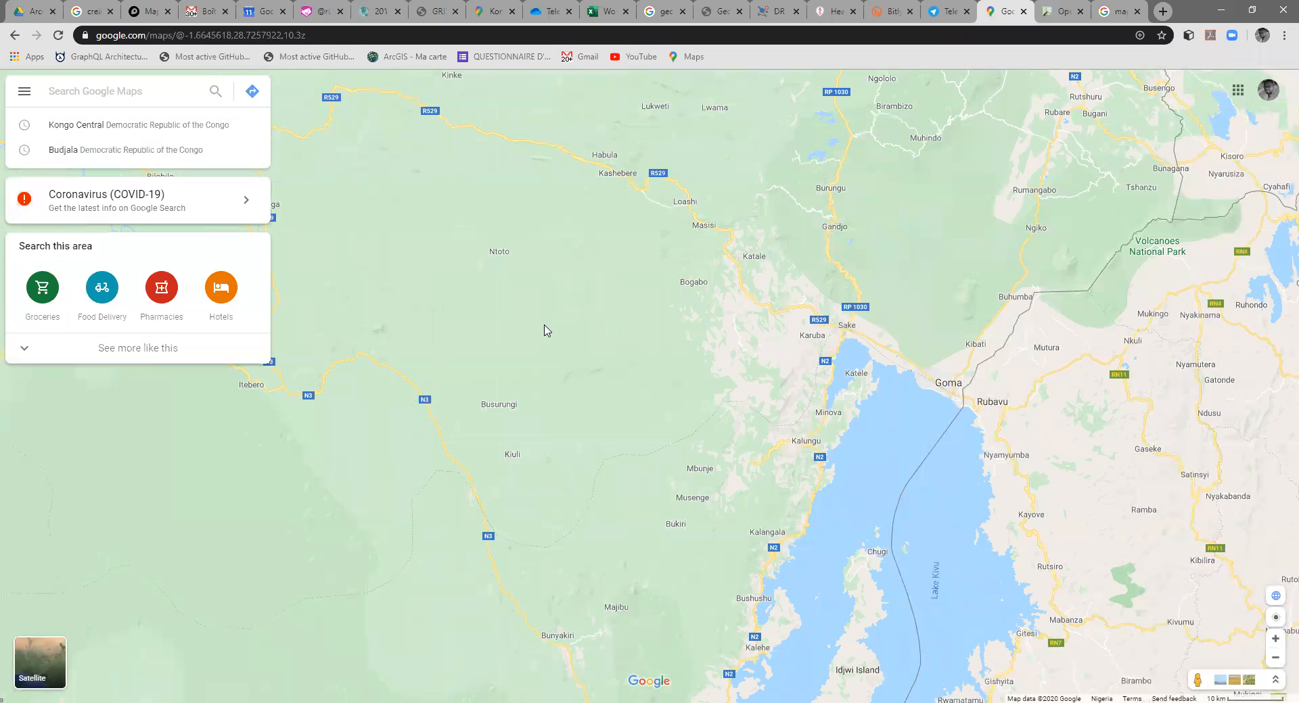
text(kal)
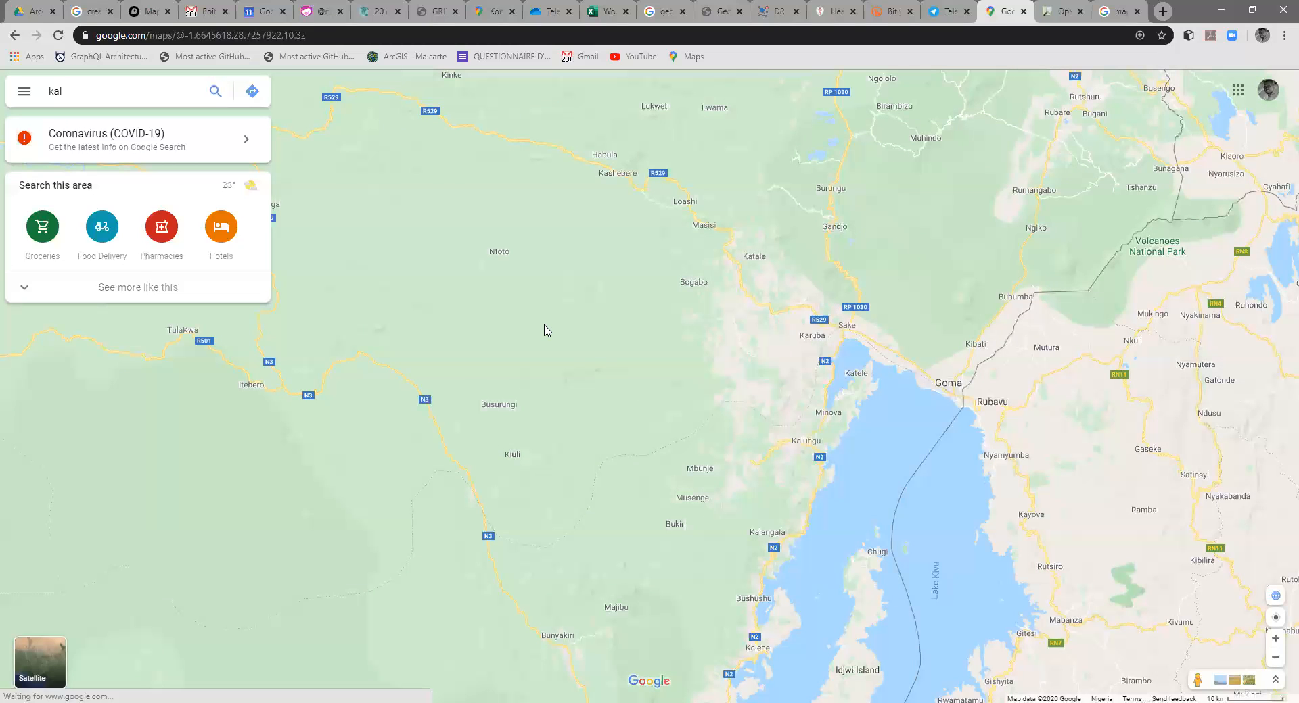
text(emie)
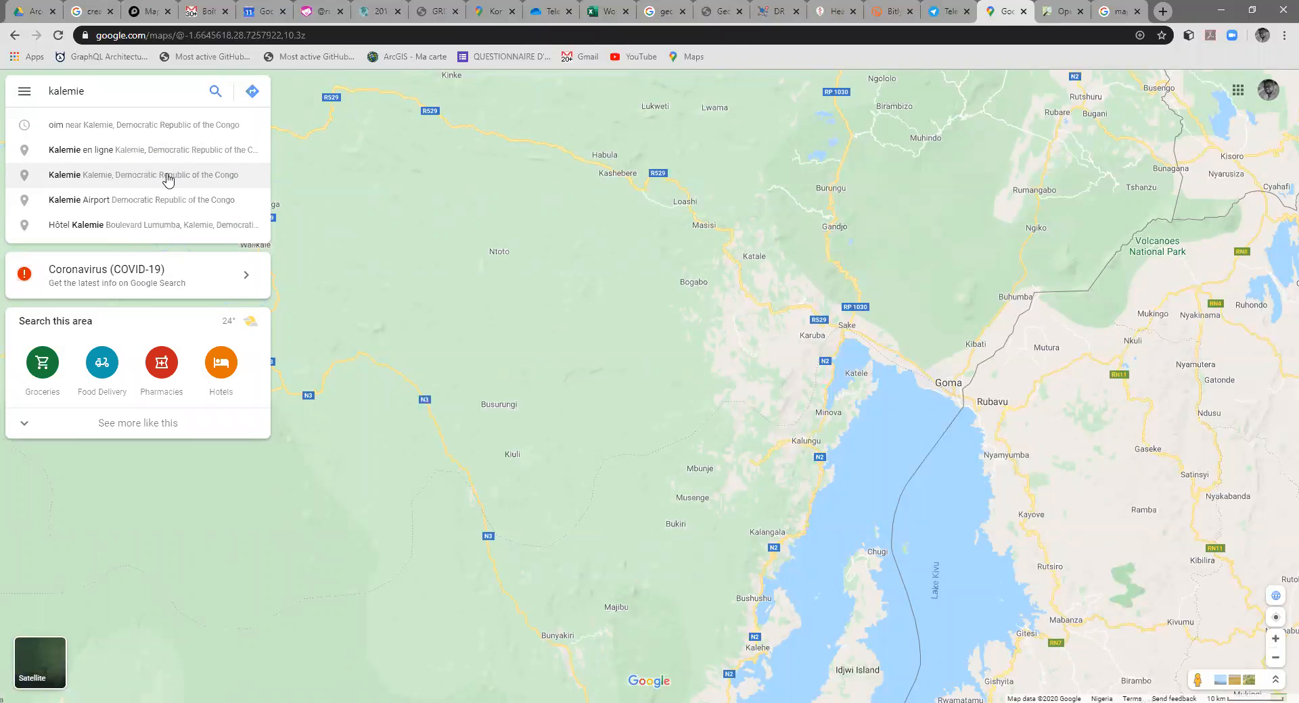
click(122, 208)
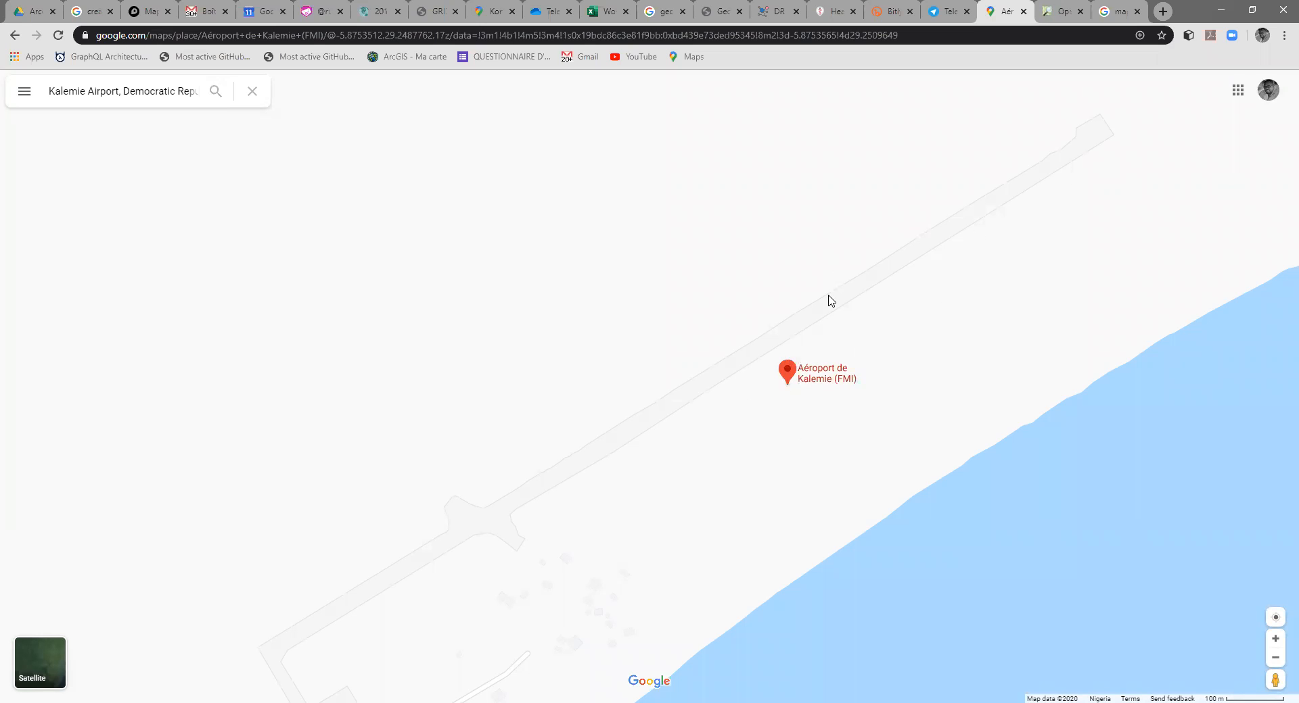
Step: Show the place details of Kalemie Airport and view its surroundings in satellite imagery
scroll(831, 301, down, 4)
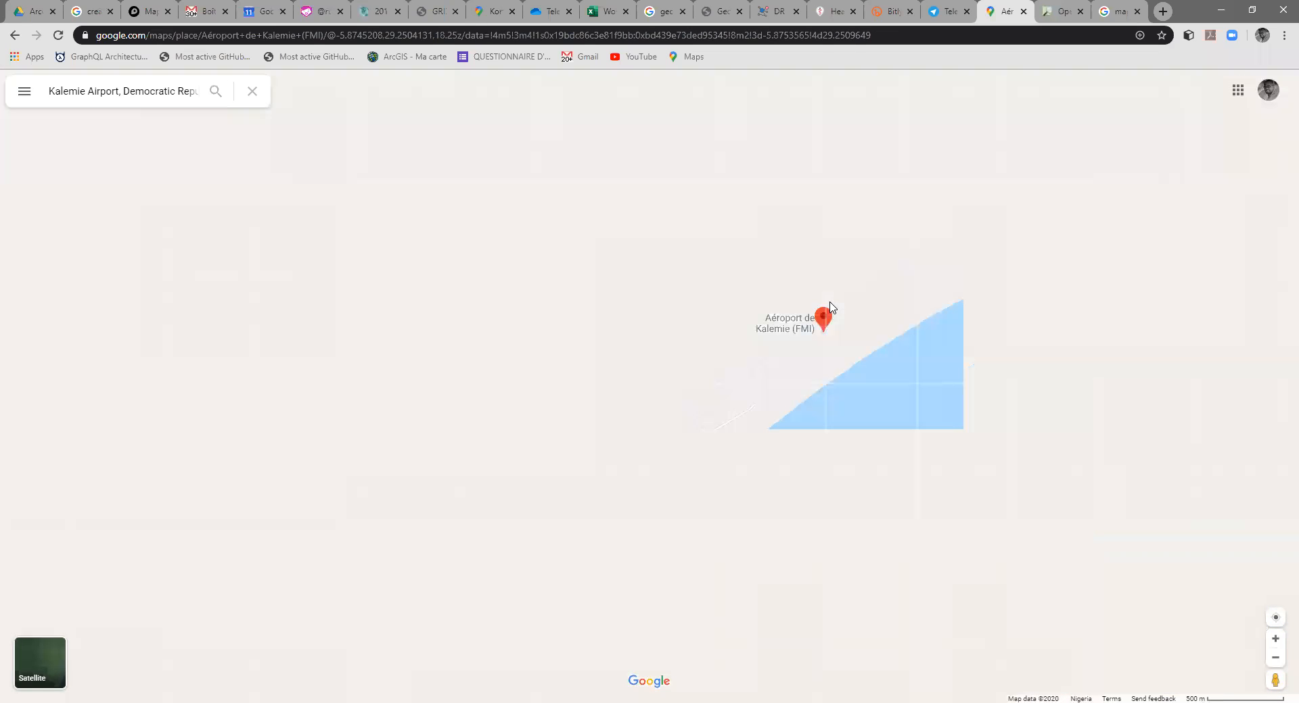
click(829, 305)
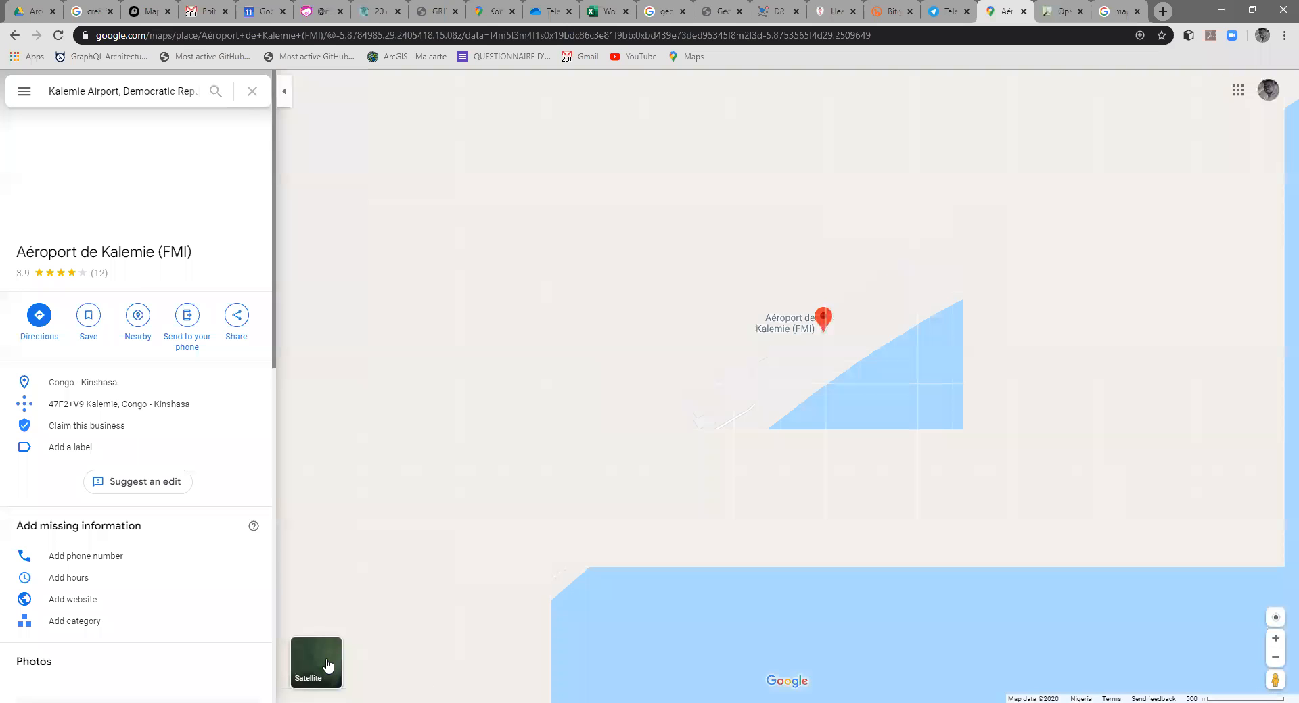
click(330, 662)
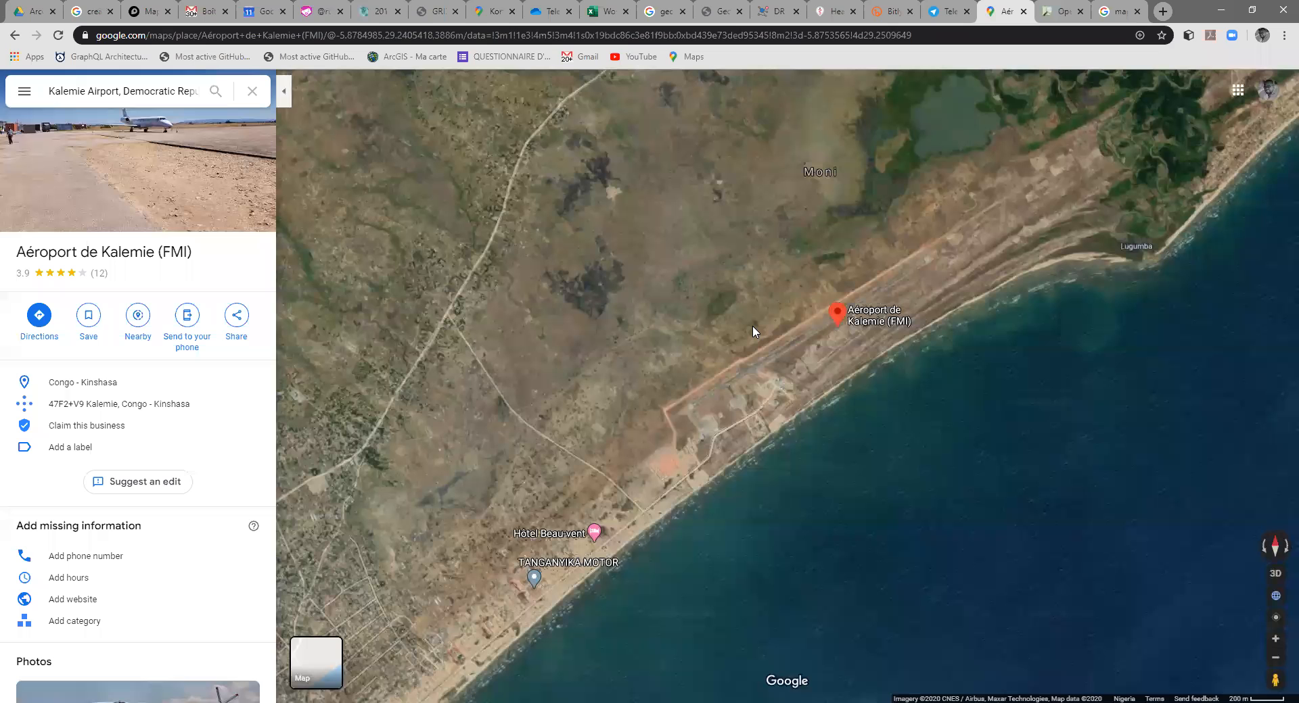
drag(845, 240, 835, 278)
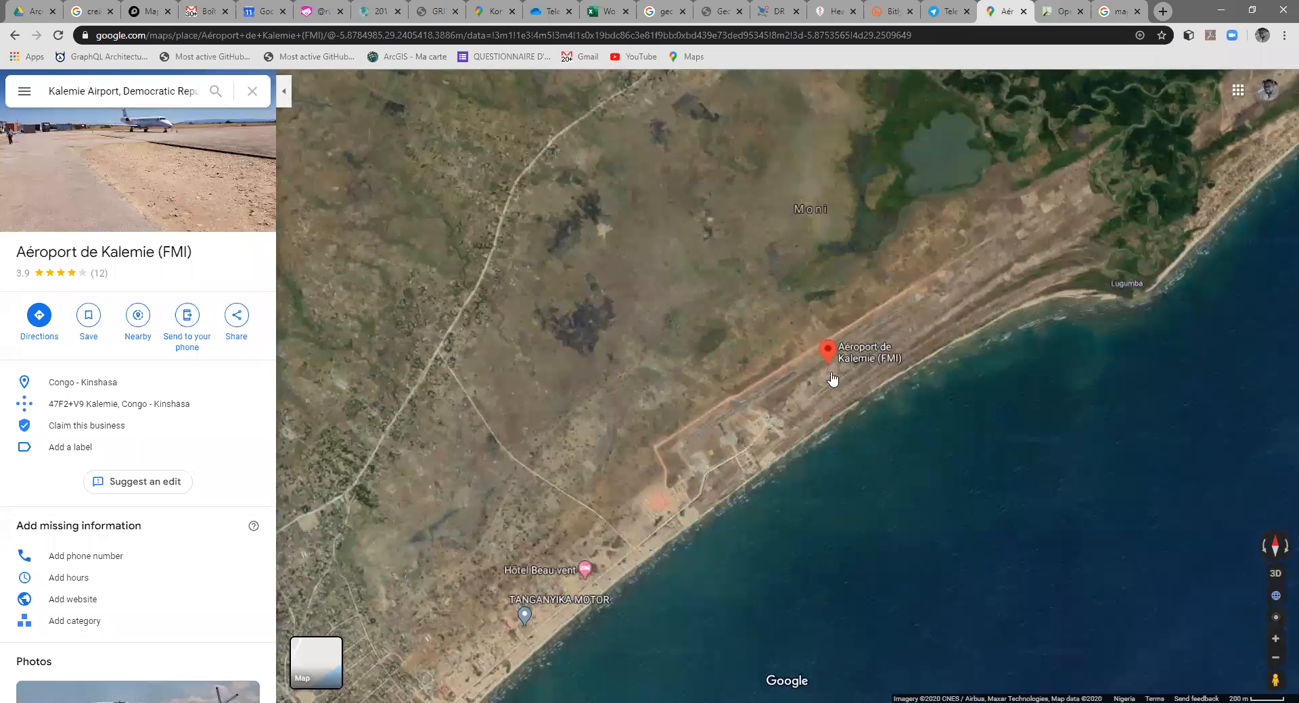
drag(787, 327, 797, 301)
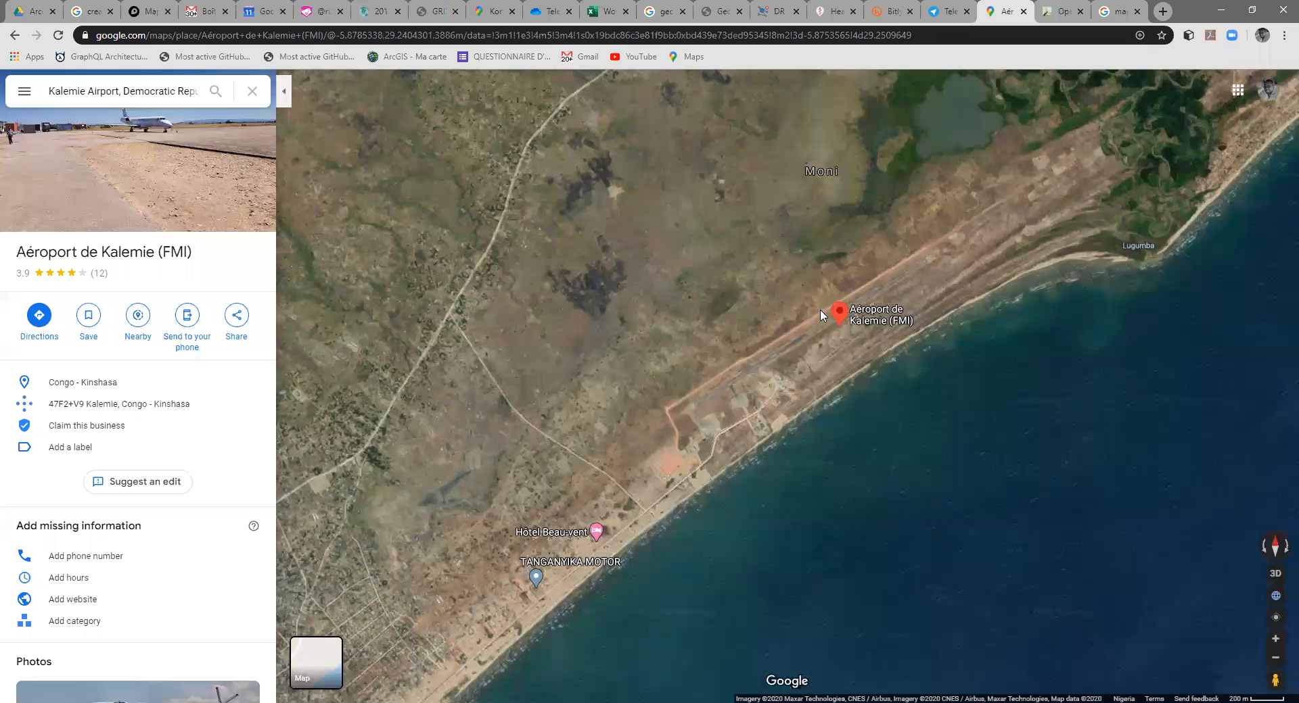
Step: Look up the coordinates of the point at the Kalemie Airport marker
mouse_move(839, 328)
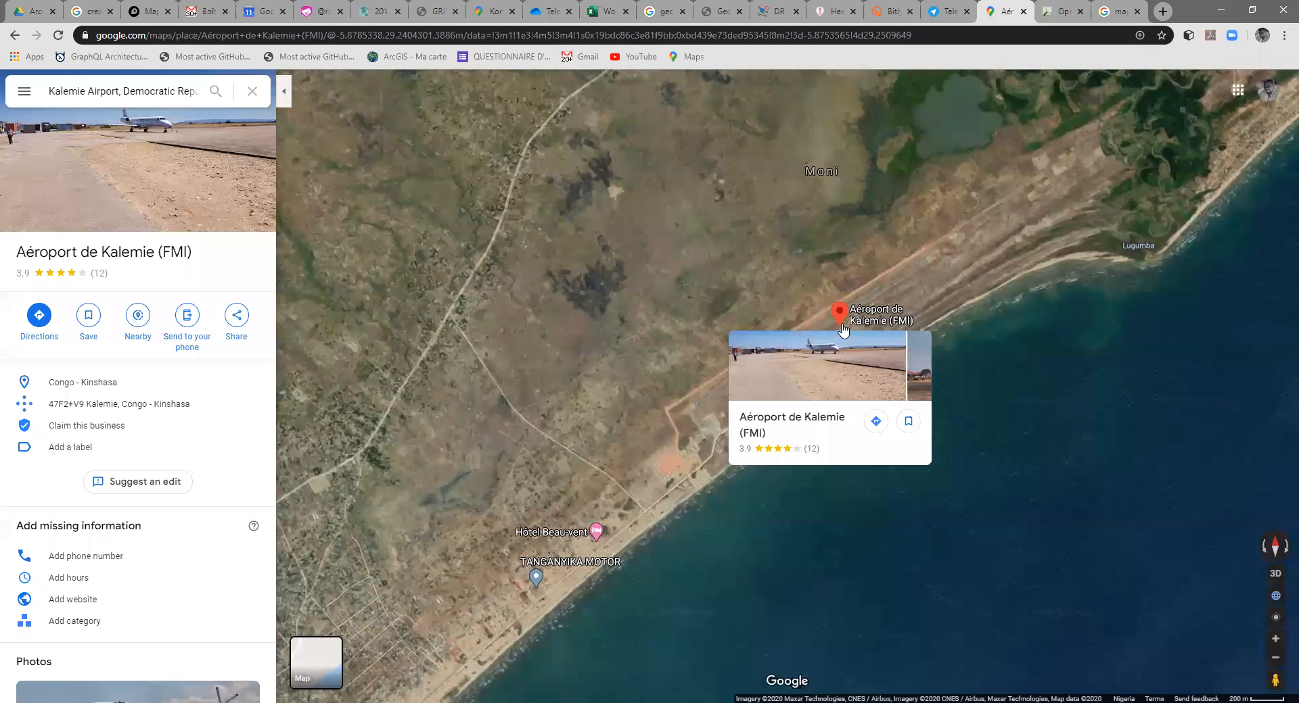
right_click(841, 325)
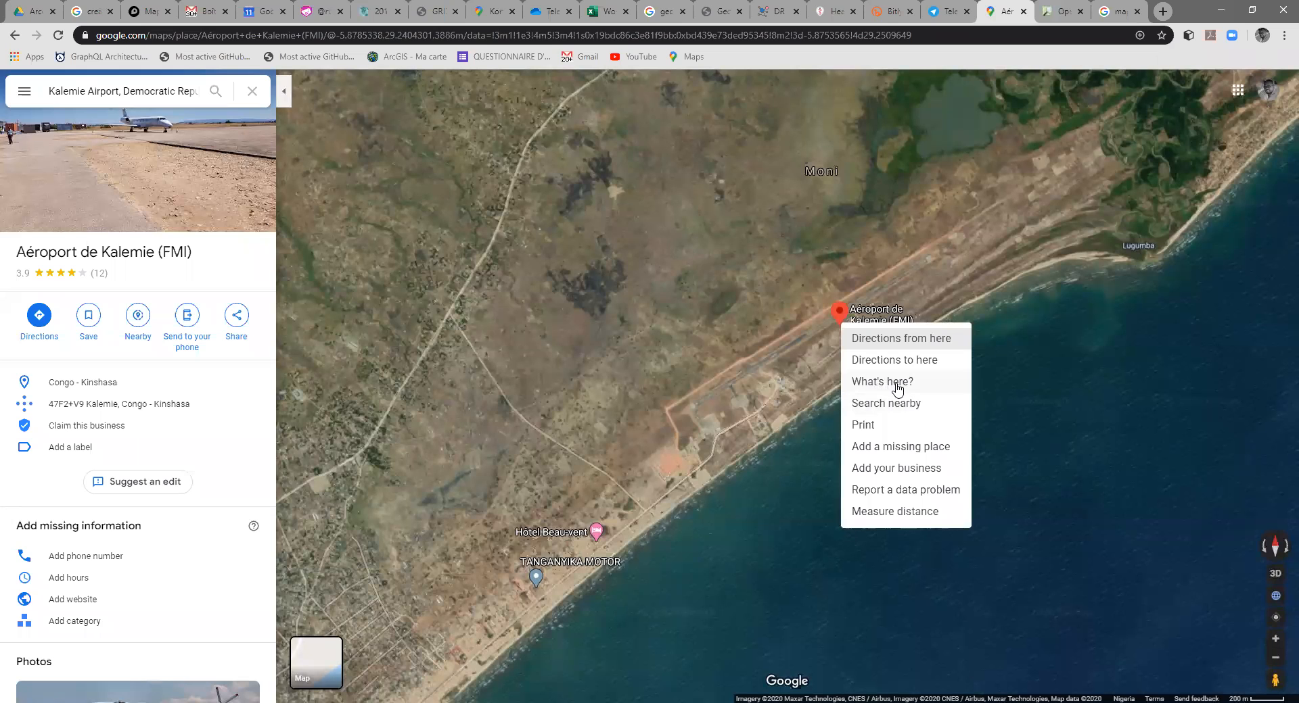
click(897, 382)
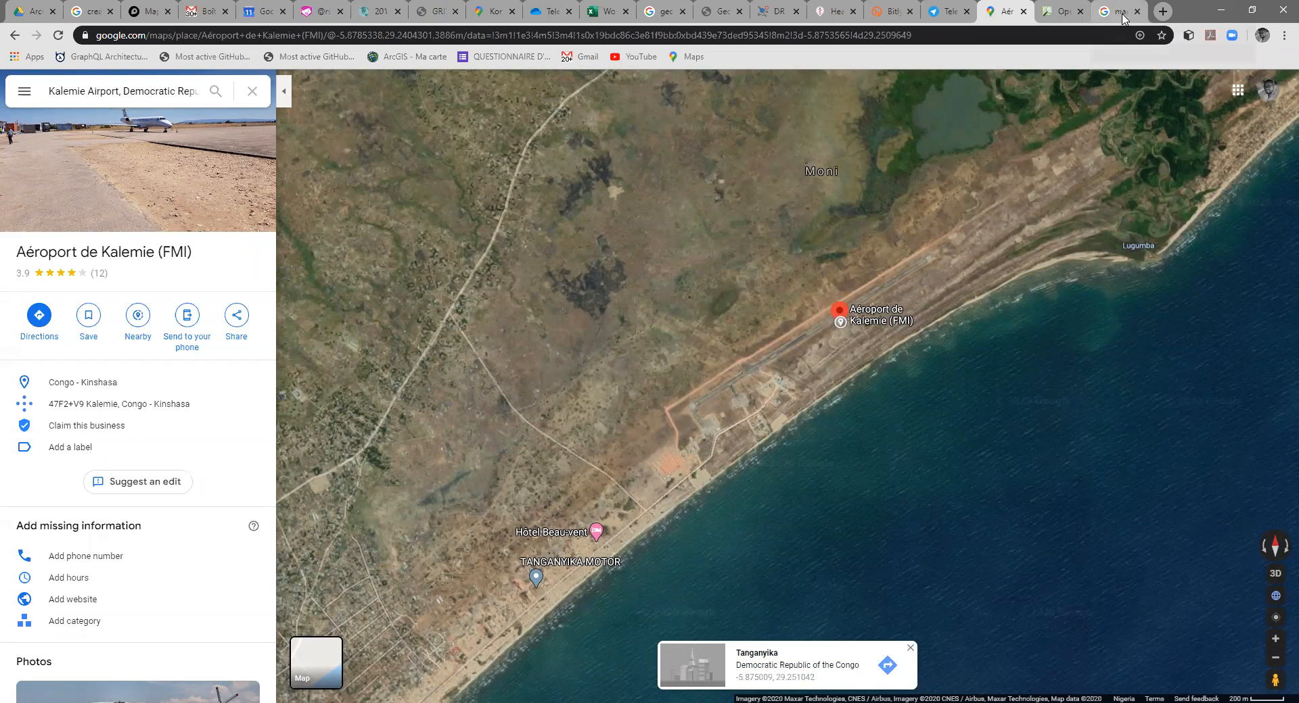
Step: Open Google Sheets in a new browser tab and create a blank spreadsheet
click(1238, 93)
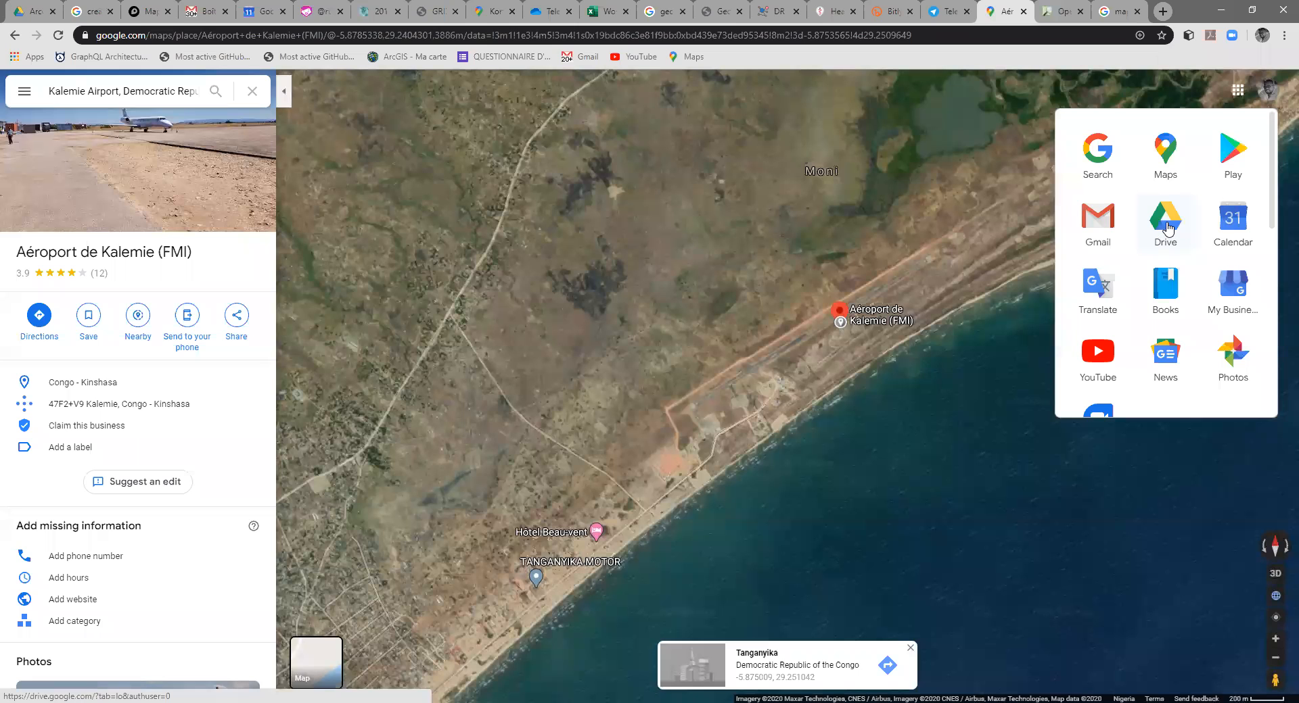
scroll(1167, 228, down, 4)
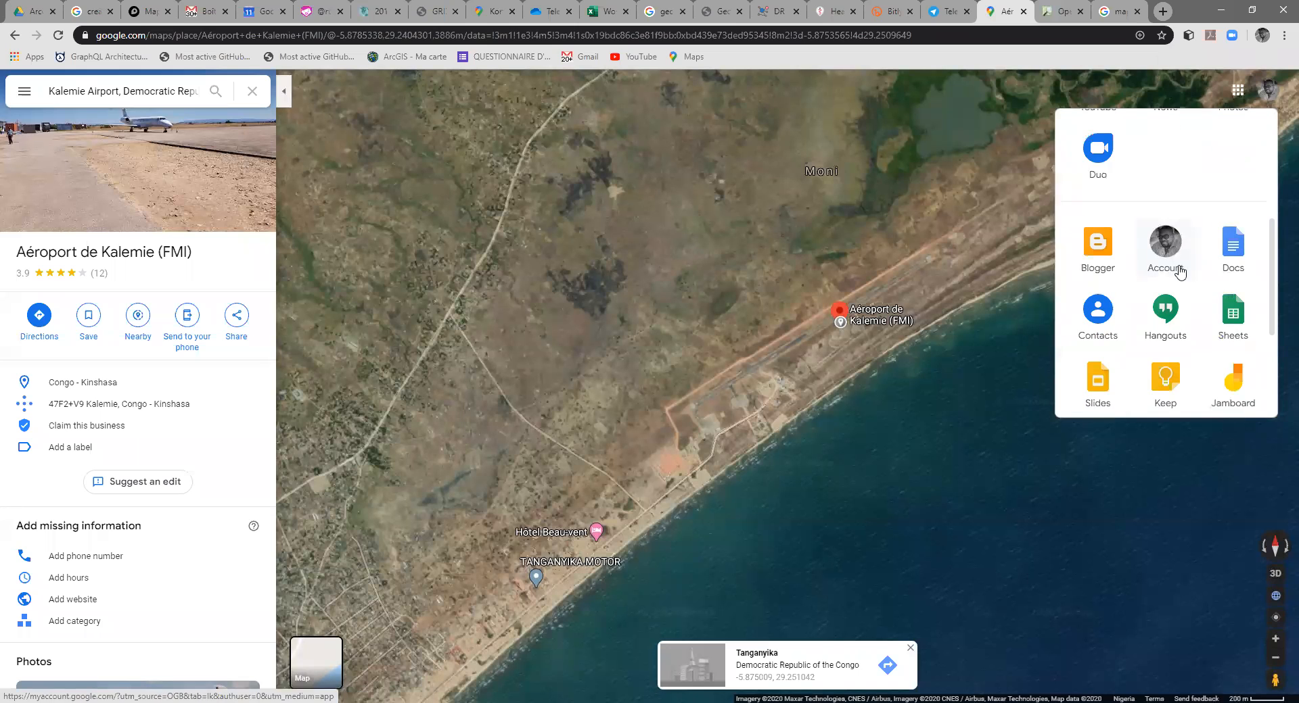
middle_click(1241, 318)
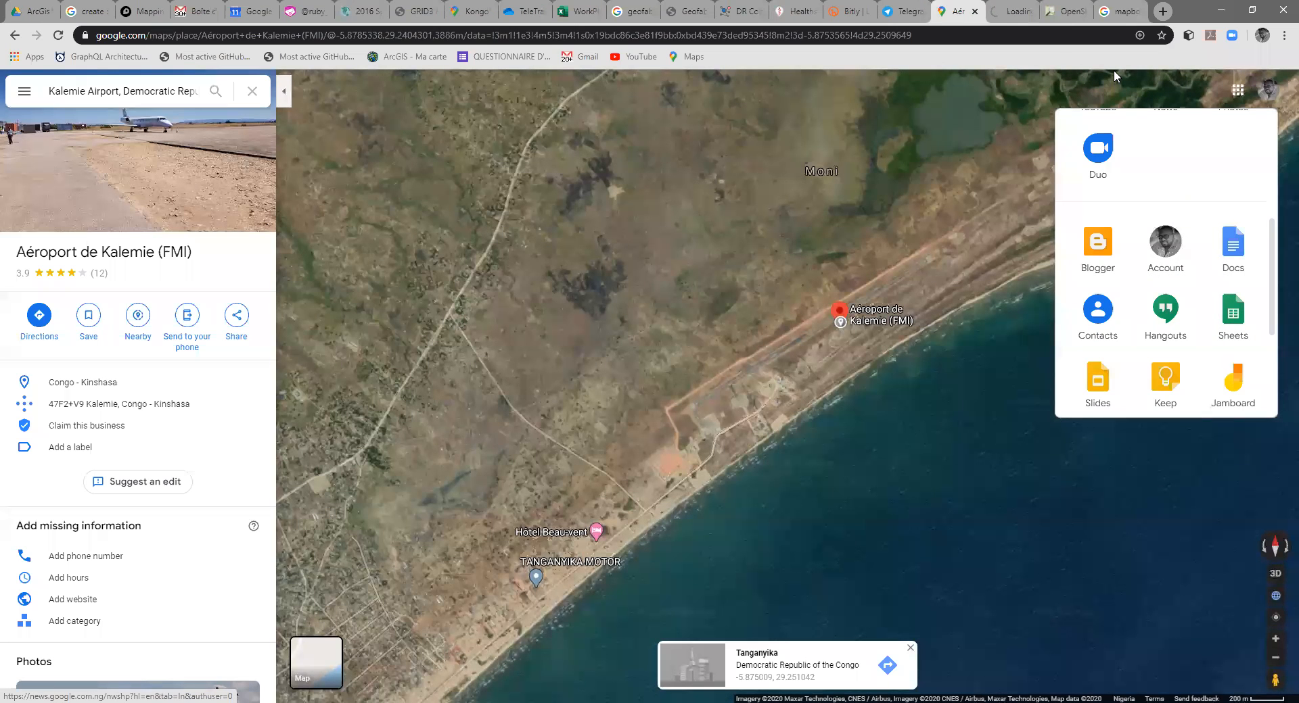
click(1013, 12)
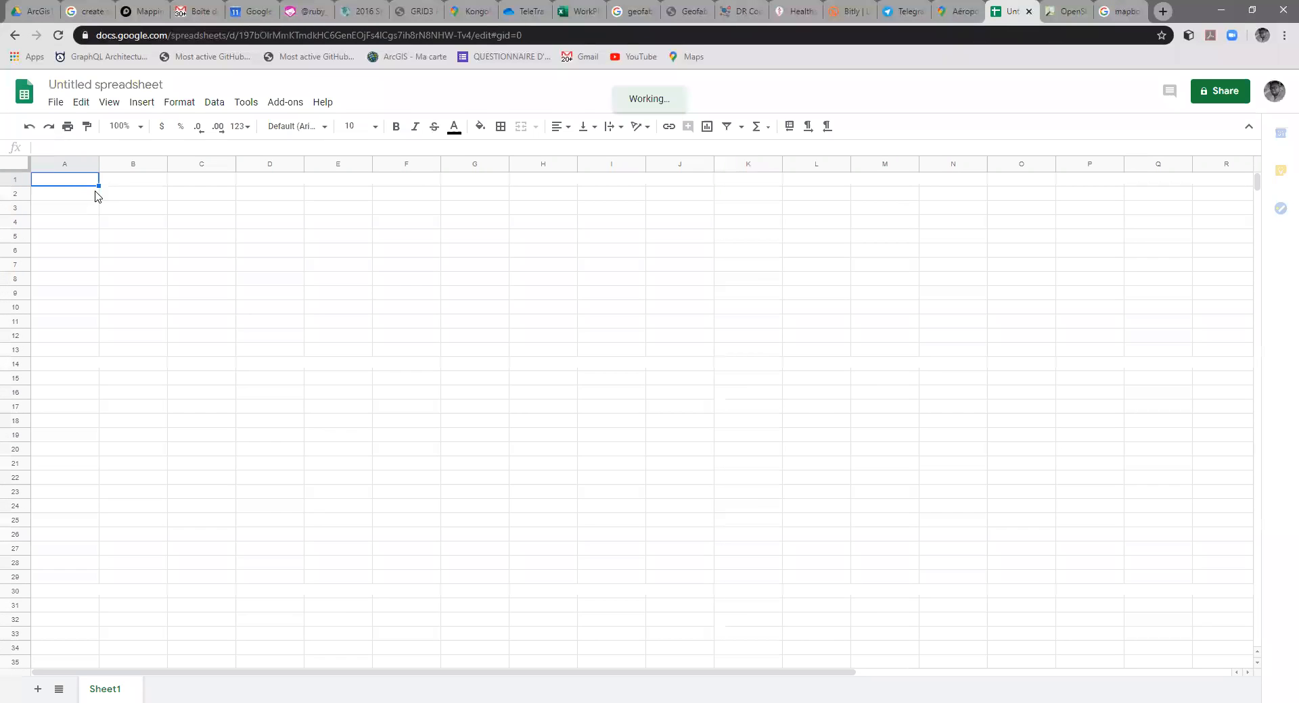
Step: Enter the column headers Numero, Designation, latitude, lomgitude and description in A1 to E1
text(Numero)
key(Tab)
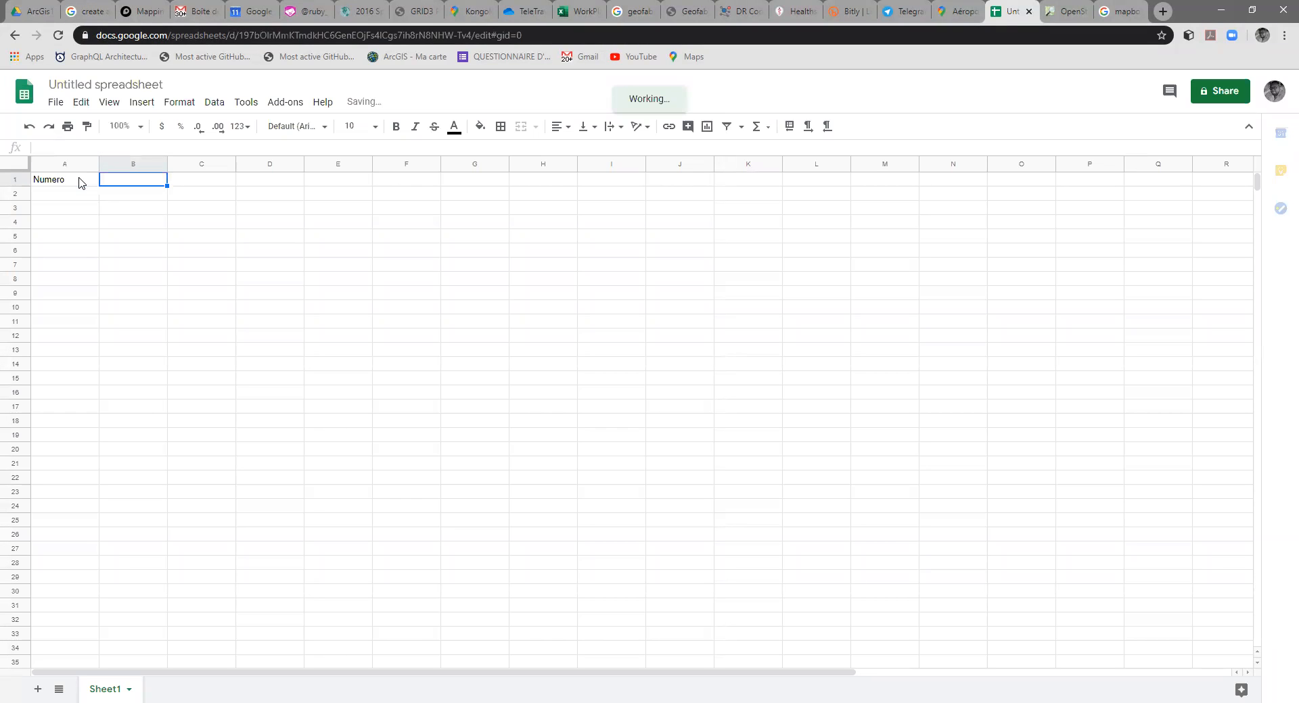
text(De)
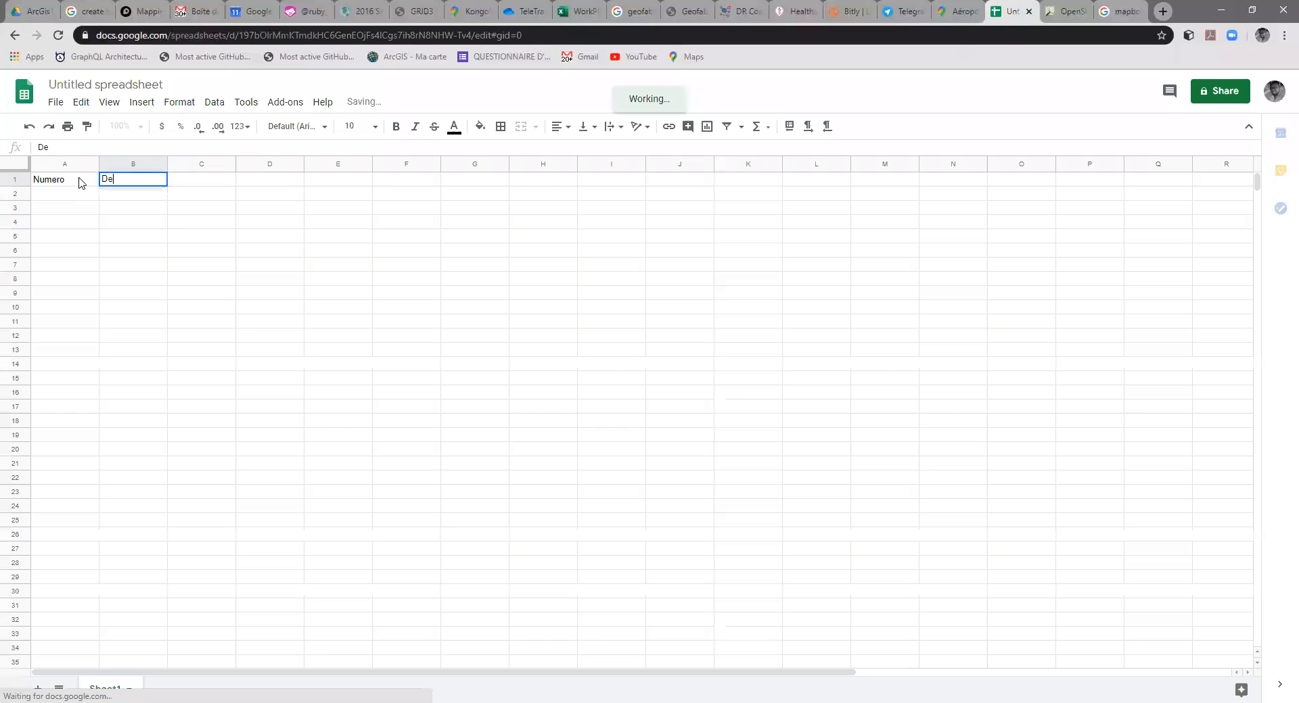
text(signation)
key(Tab)
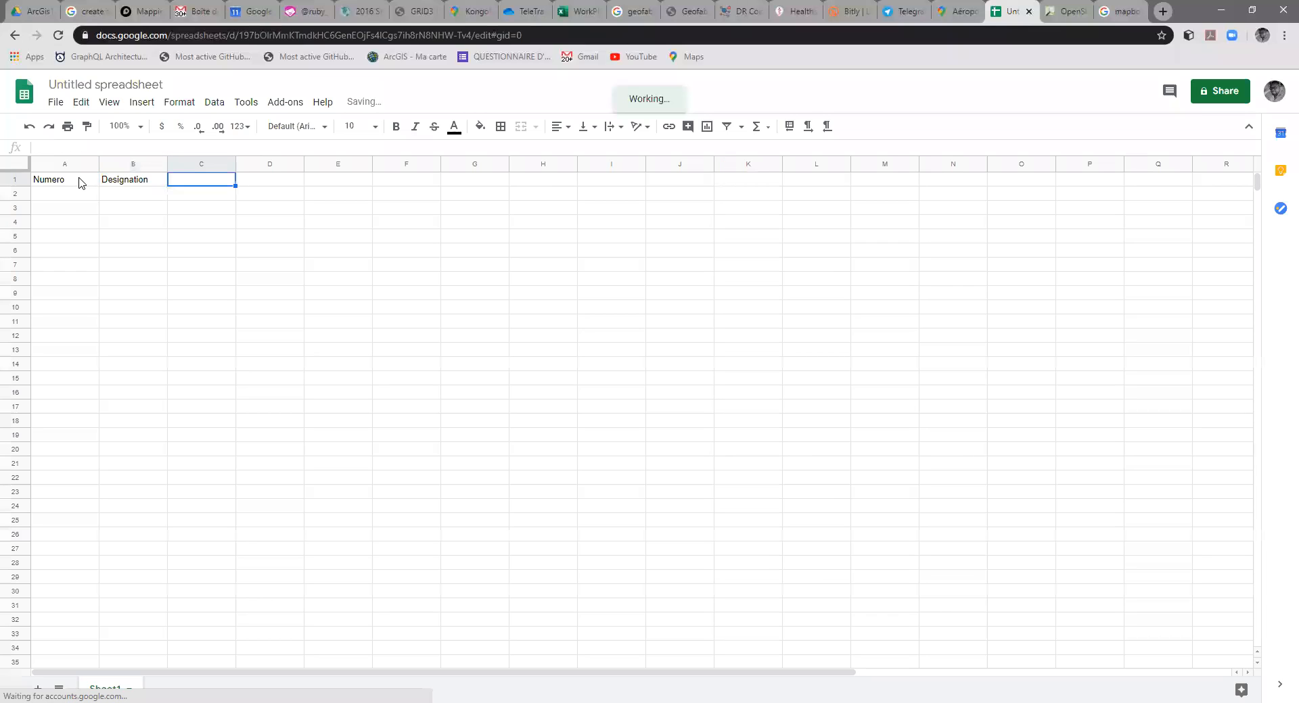
text(lat)
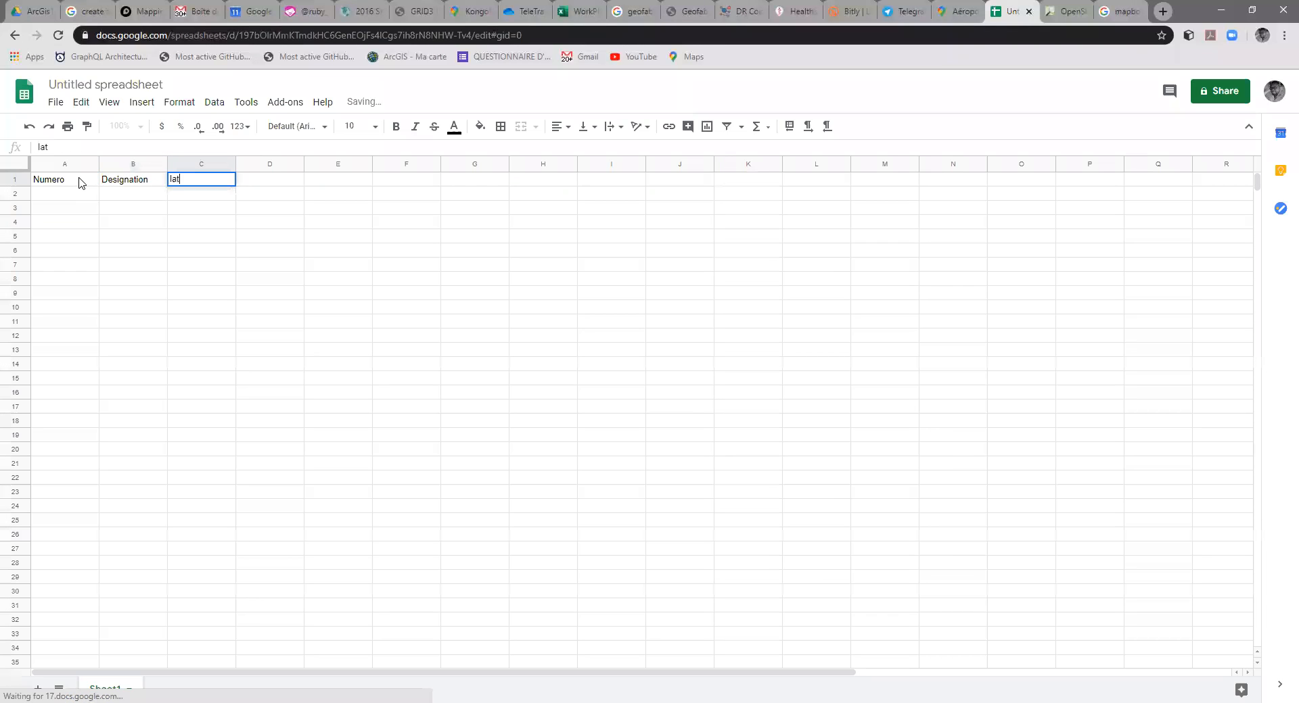
text(itude)
key(Tab)
text(l)
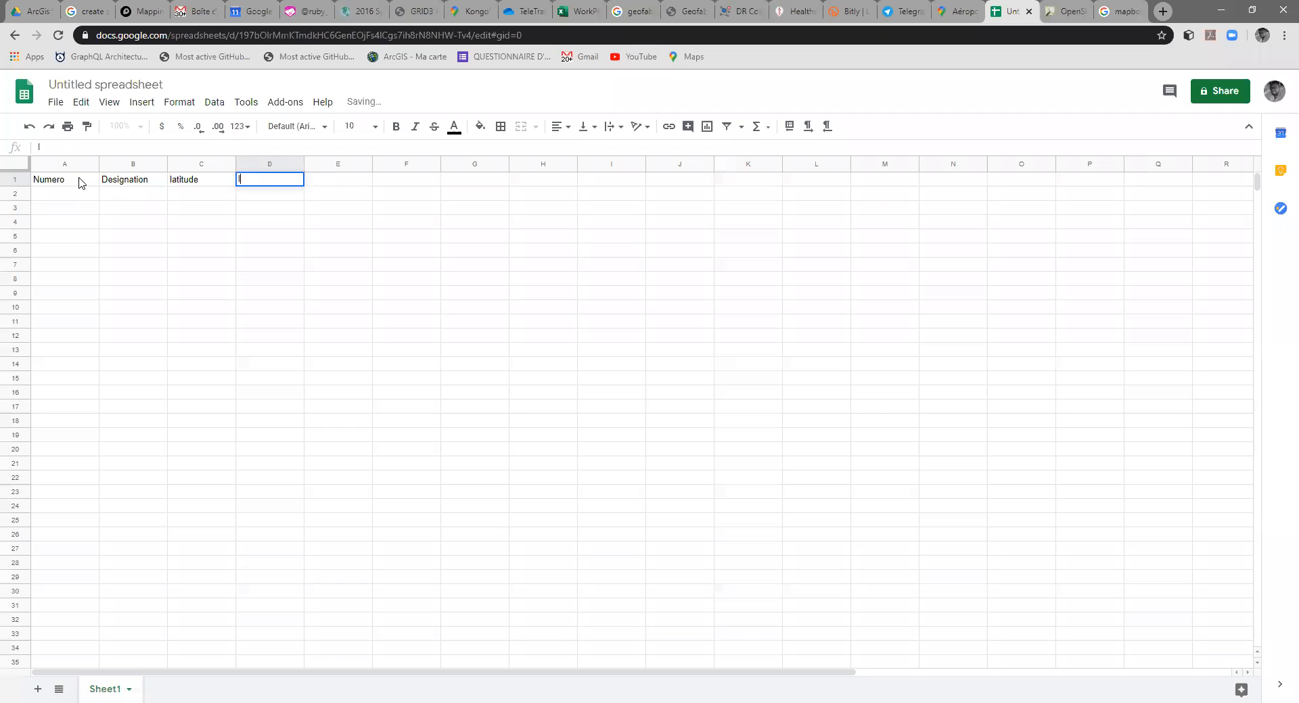
text(omgitude)
key(Tab)
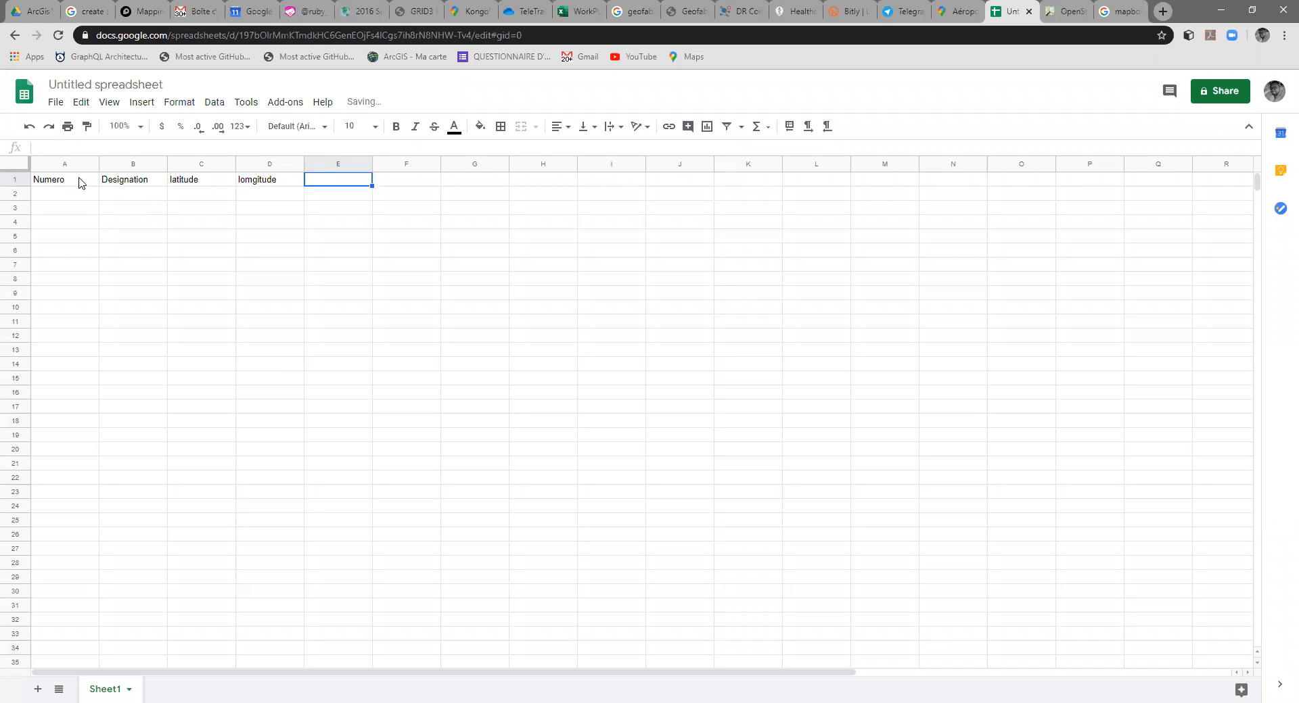
text(description)
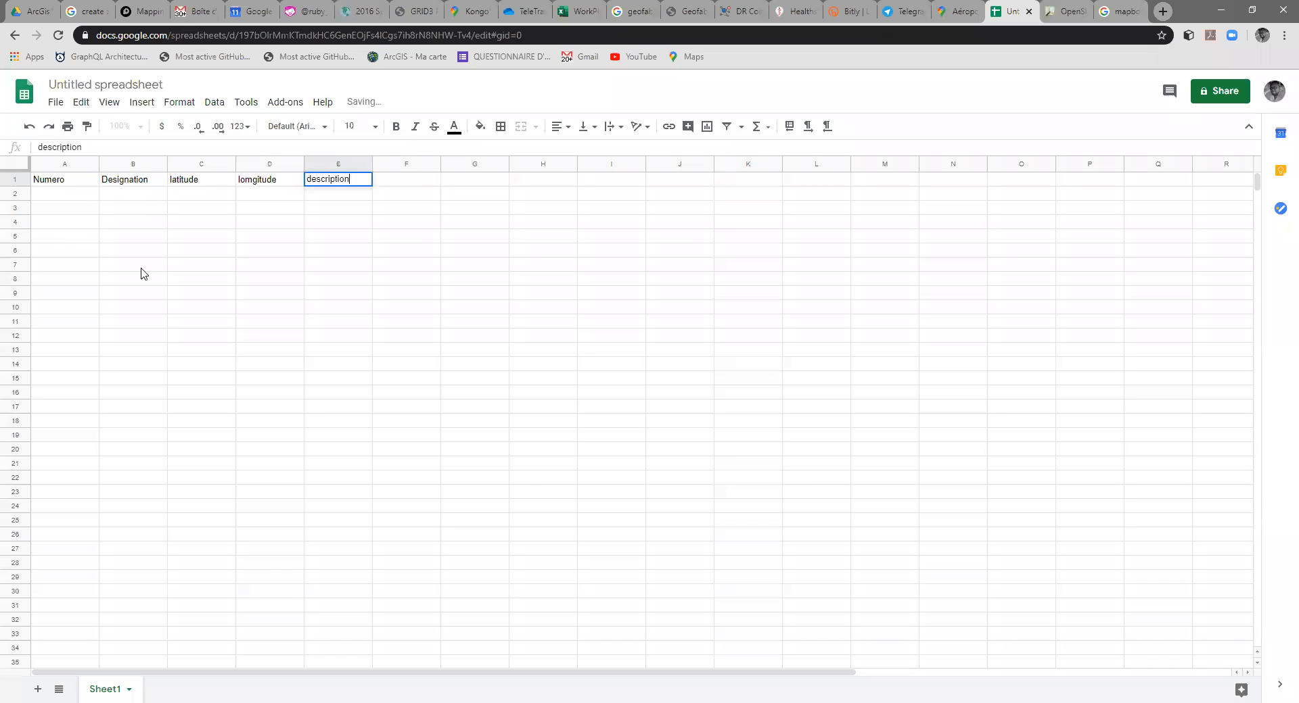
click(186, 269)
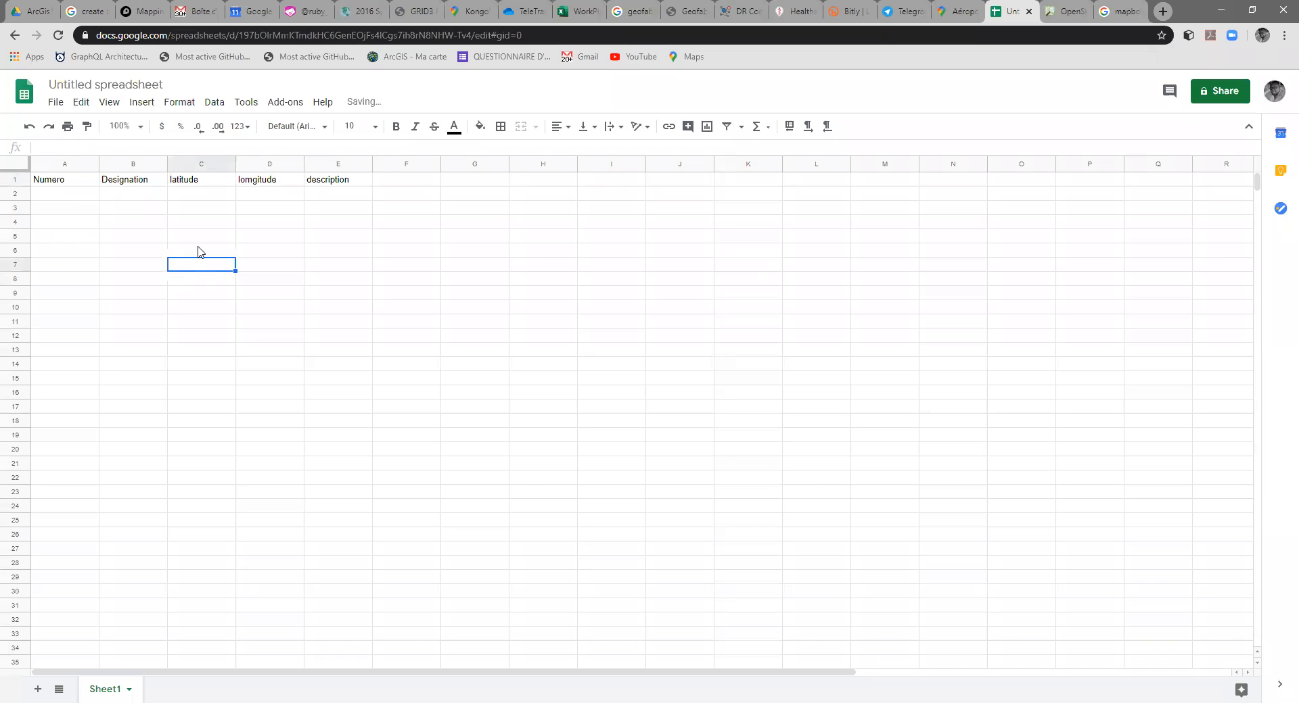
click(68, 196)
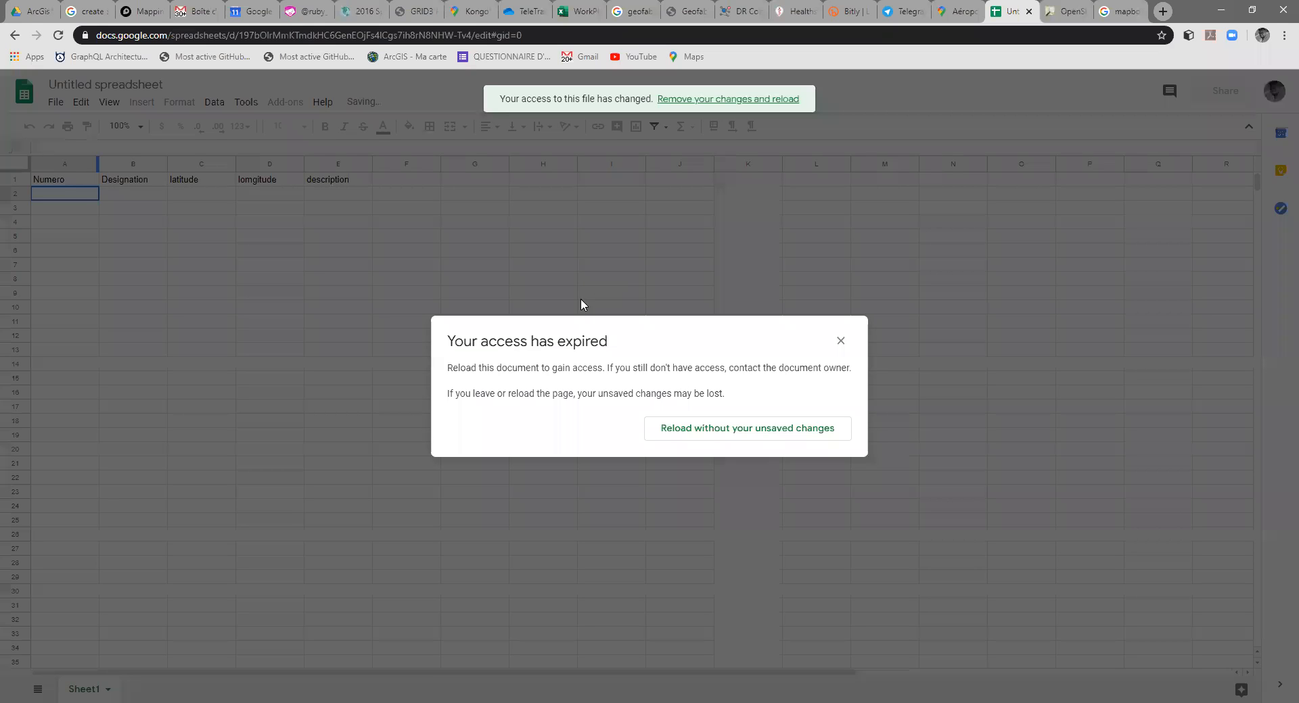
Step: Reload the spreadsheet without its unsaved changes and rename it LearningGIS-Sheet
click(797, 433)
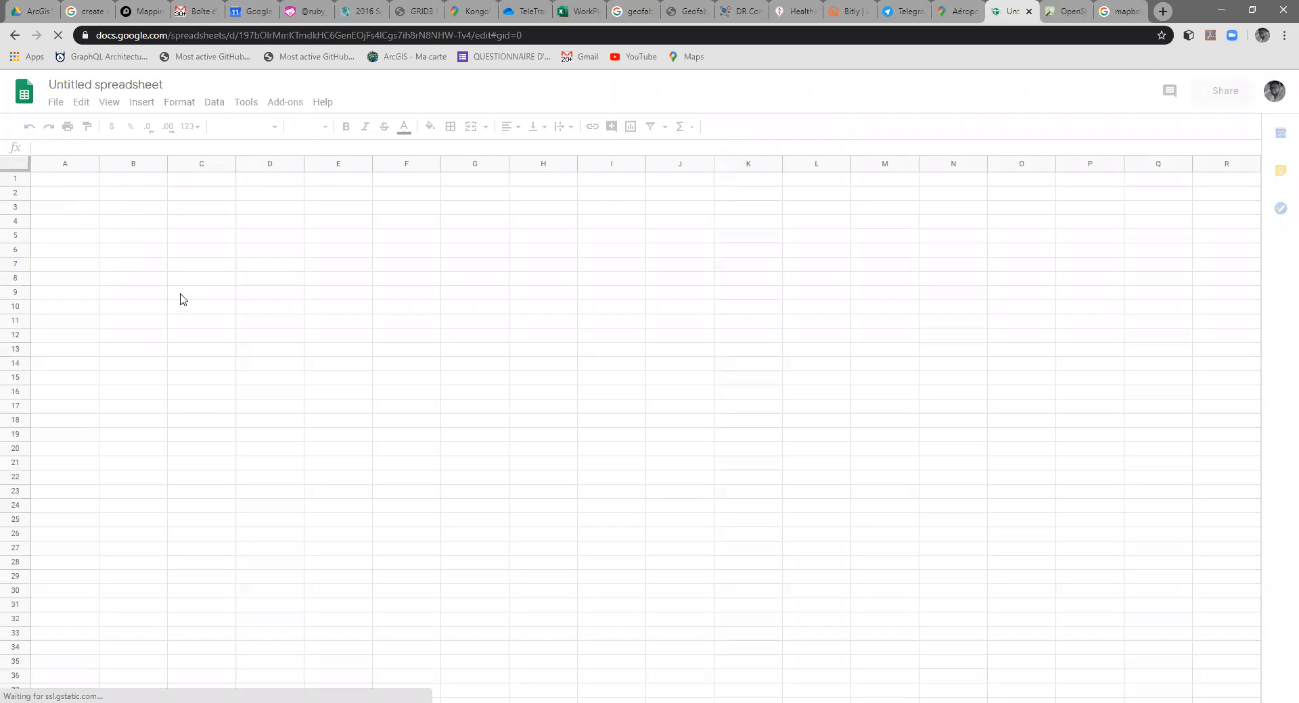
click(209, 264)
click(167, 85)
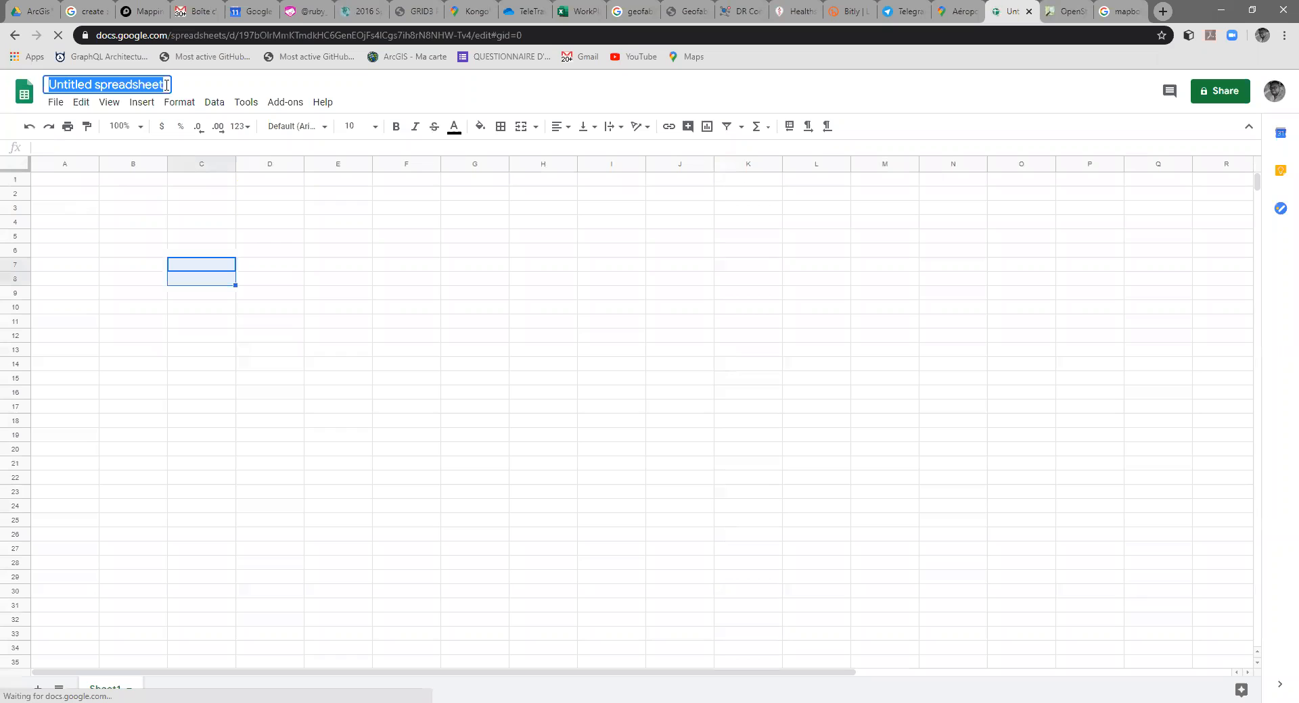
text(Leari)
key(BackSpace)
text(ningGI)
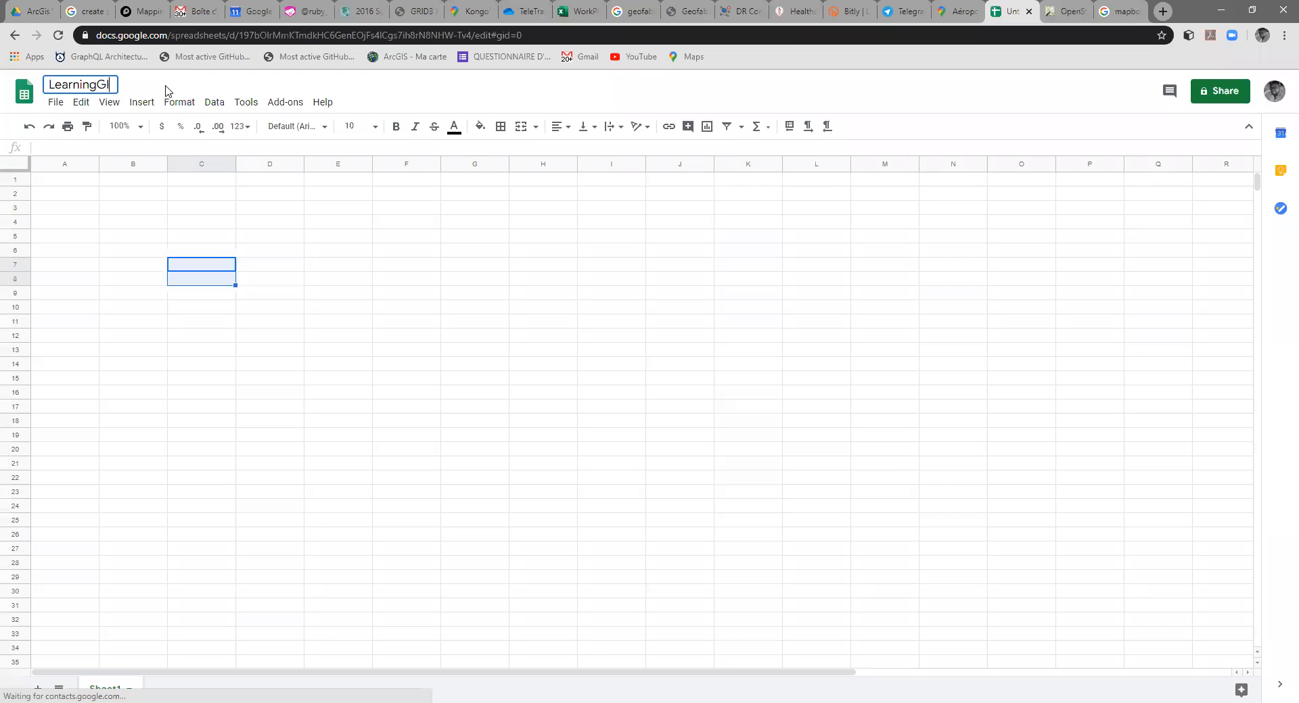
text(S)
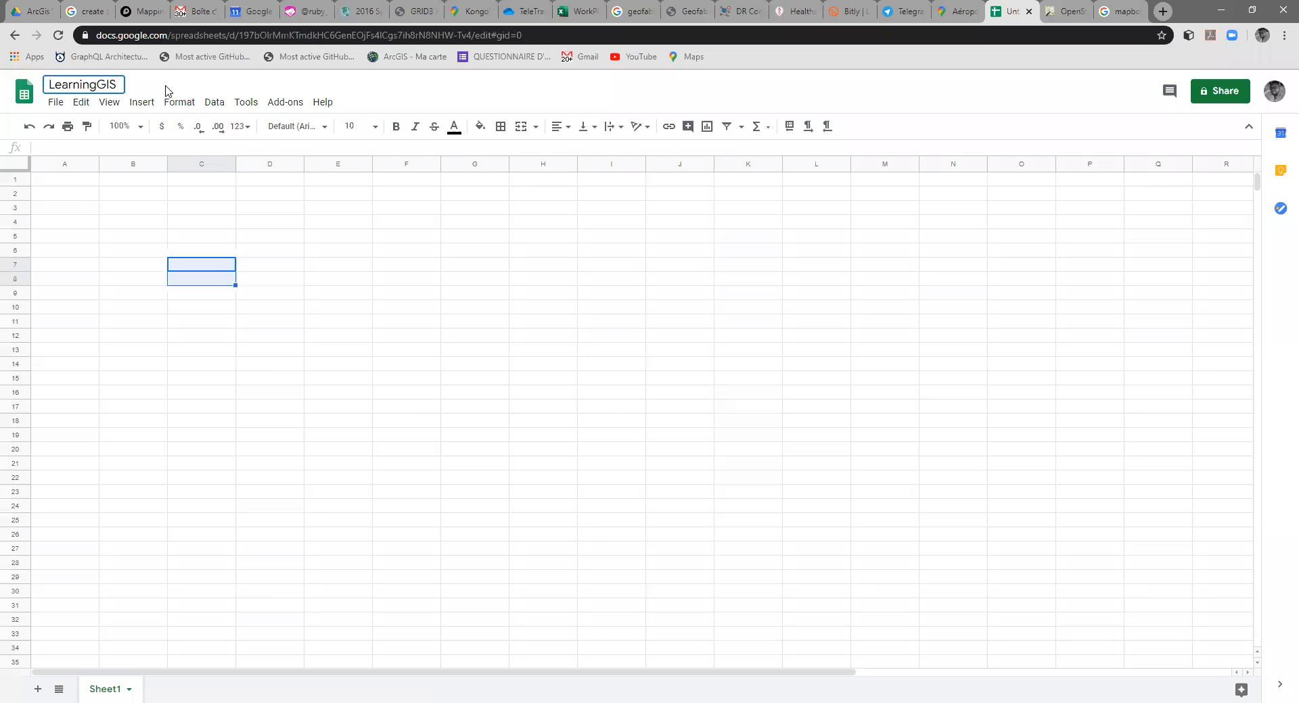
text(-Sheet)
click(246, 308)
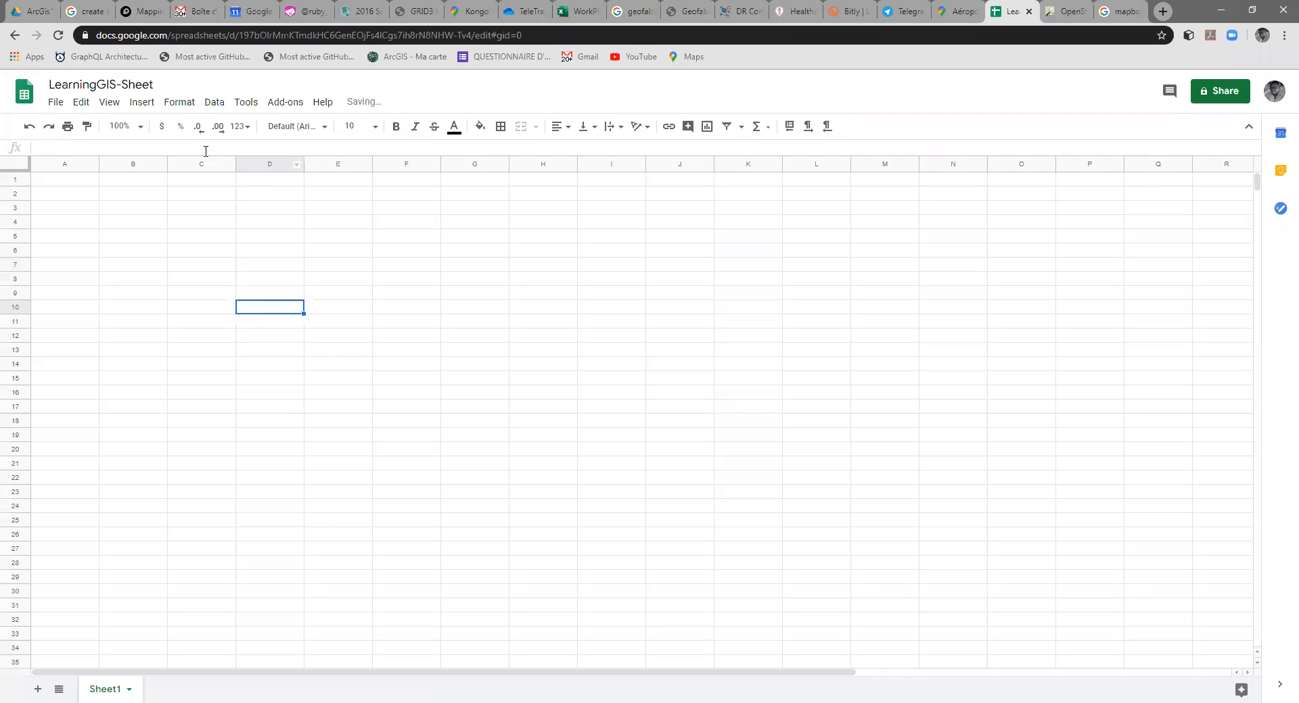
Step: Reload LearningGIS-Sheet again, discarding its unsaved changes
click(57, 184)
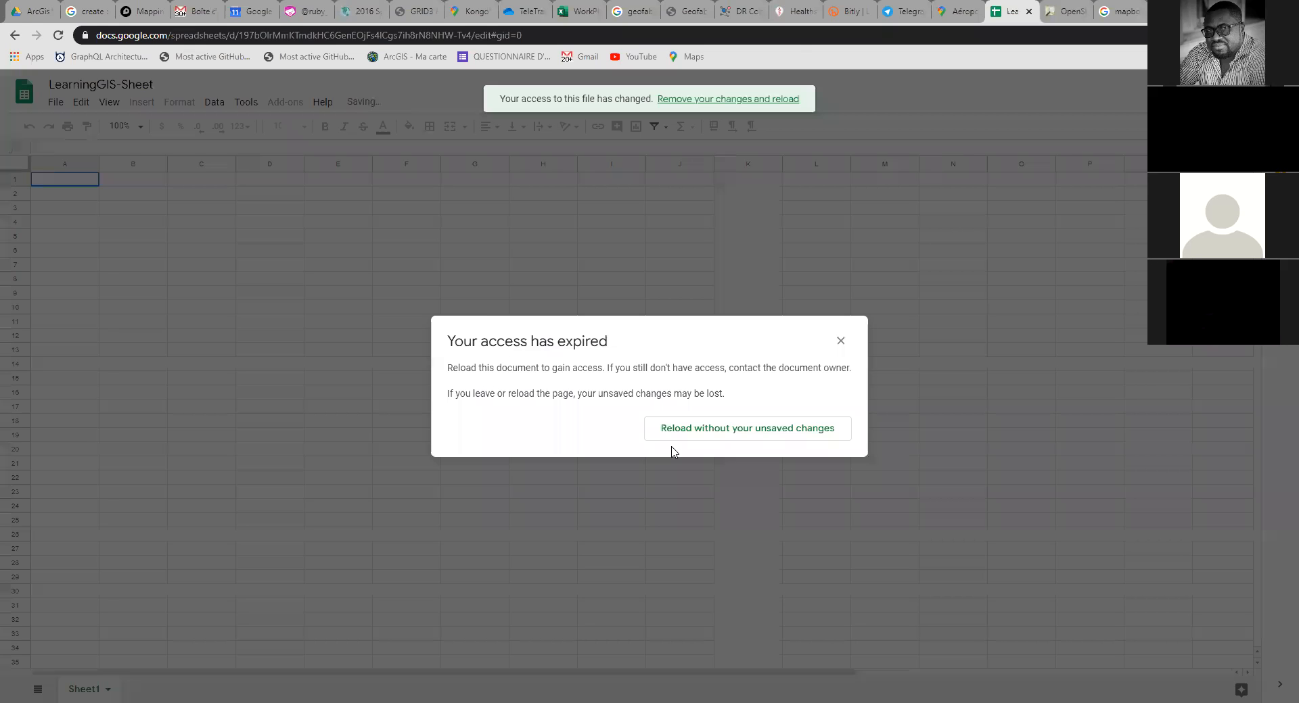
click(706, 441)
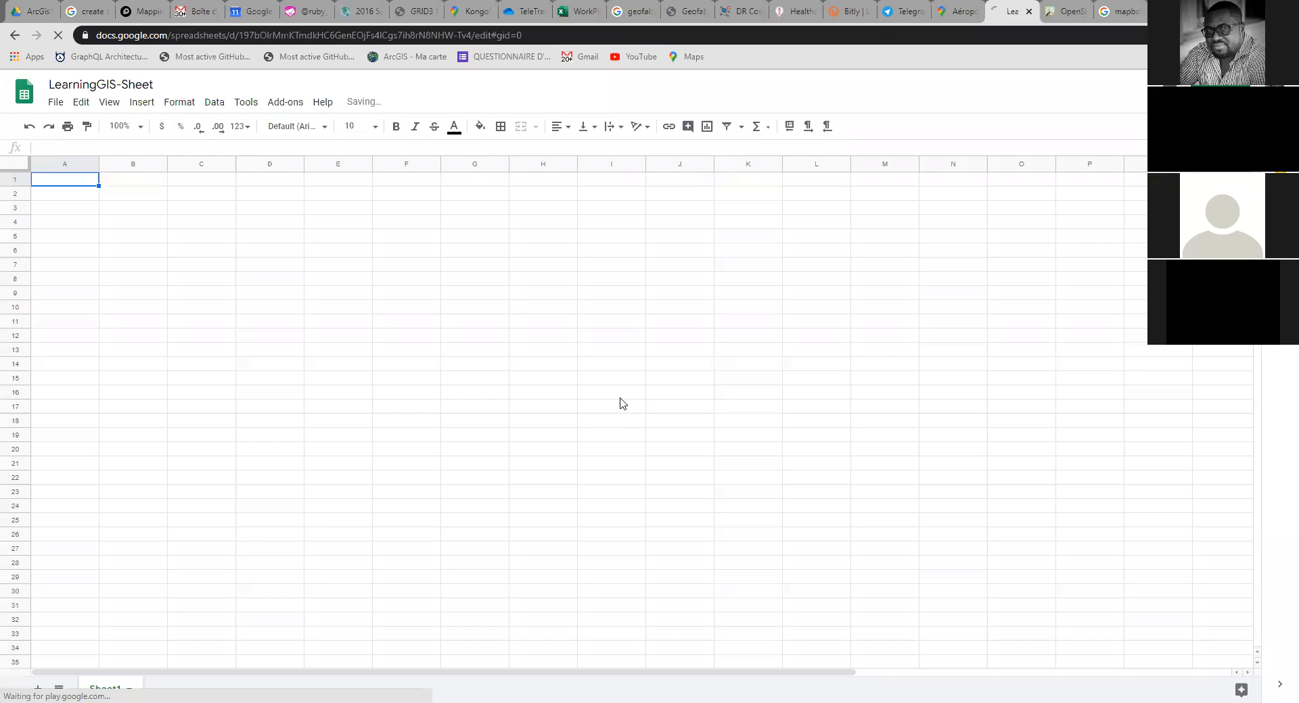
click(298, 237)
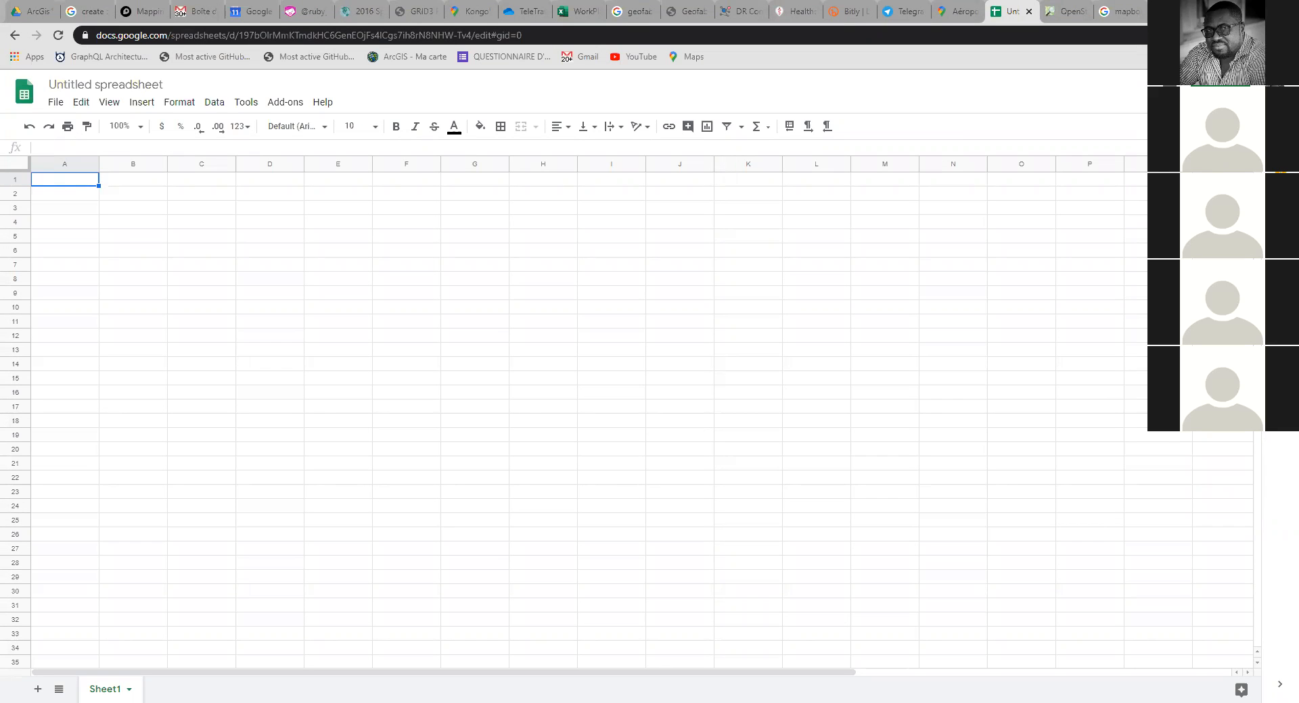
Step: Switch to a blank Excel workbook, enter the headers Numero in A1 and Designation in B1, and fit column B to its text
key(alt+Tab)
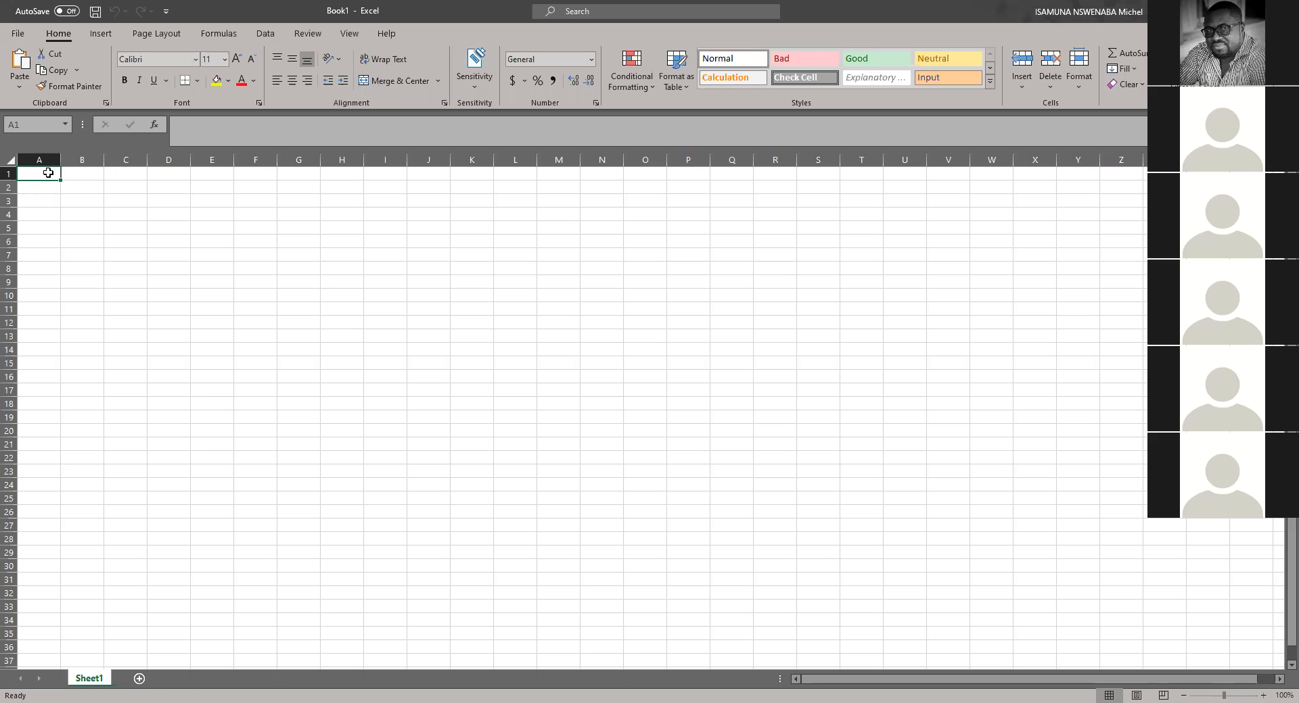
text(Numero)
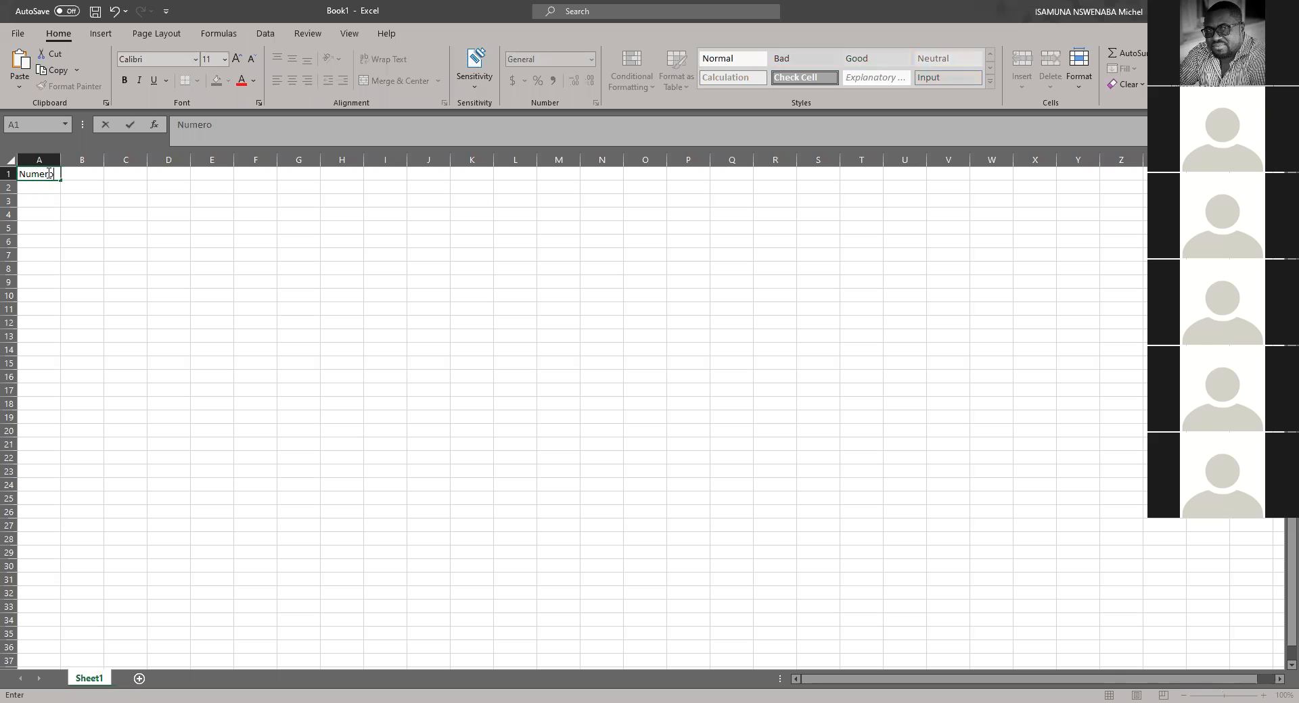
key(Tab)
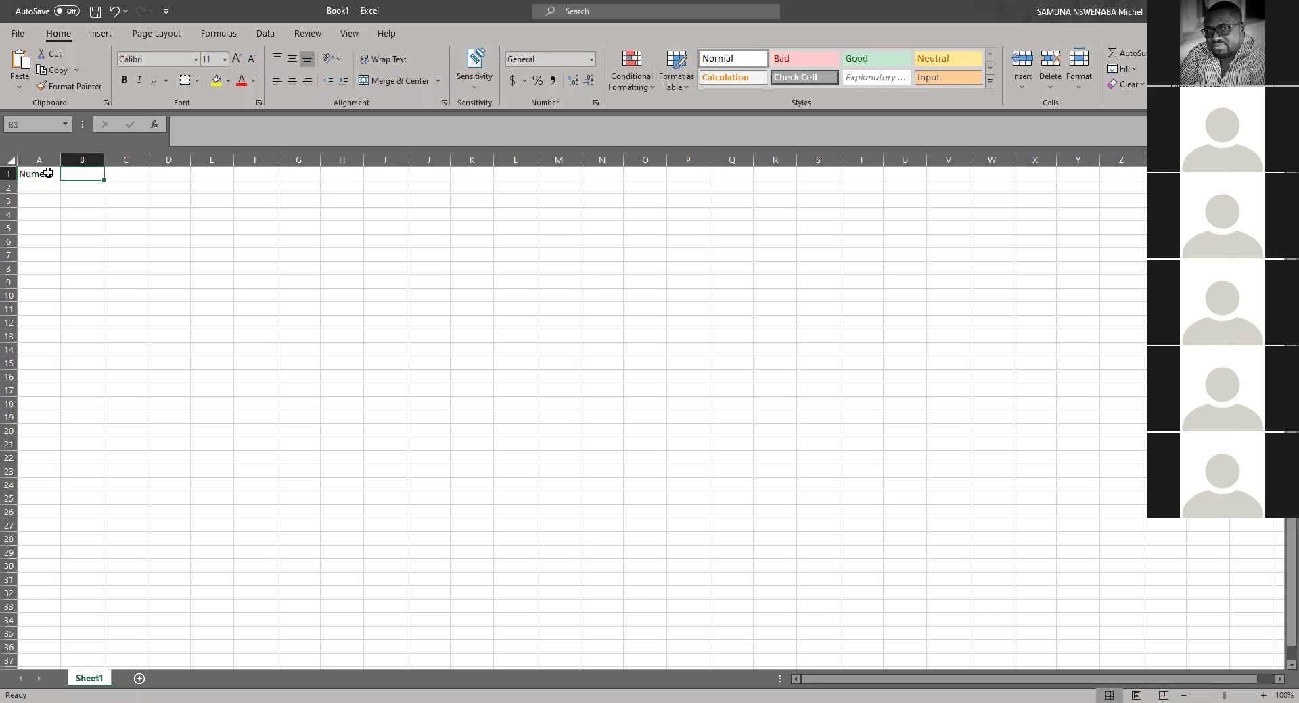
text(Designation)
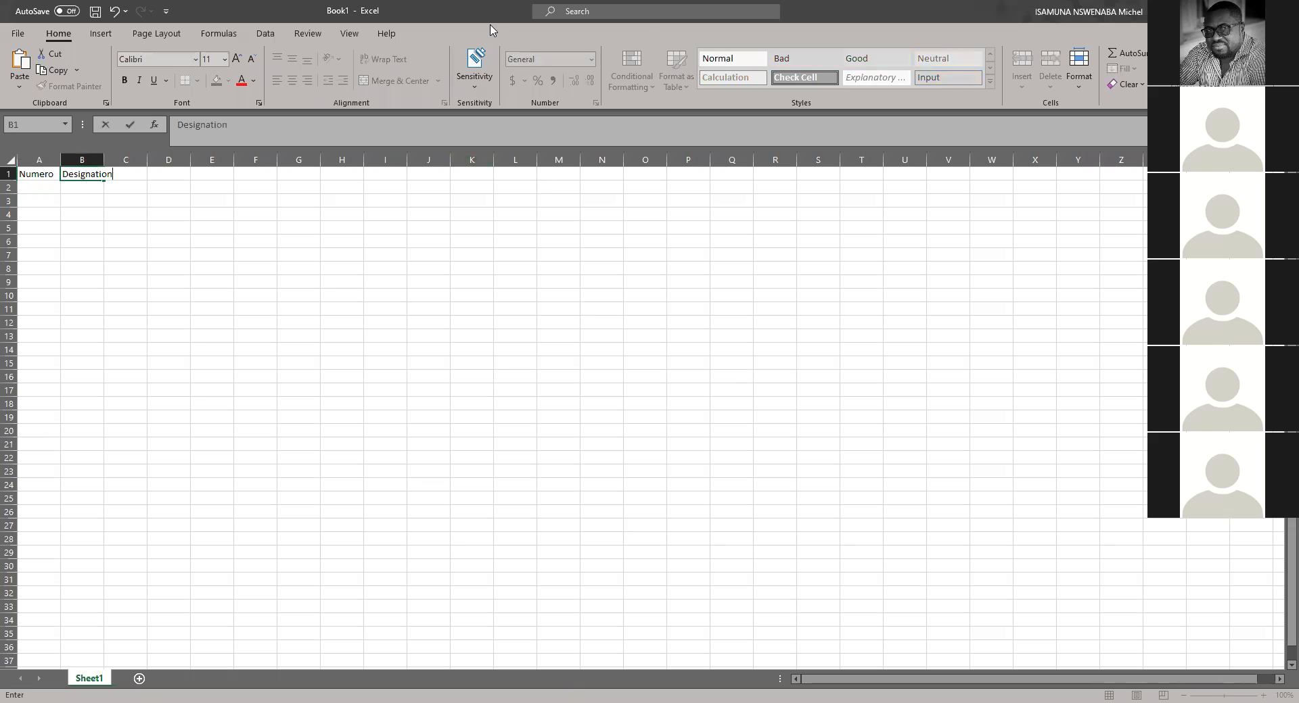
click(647, 32)
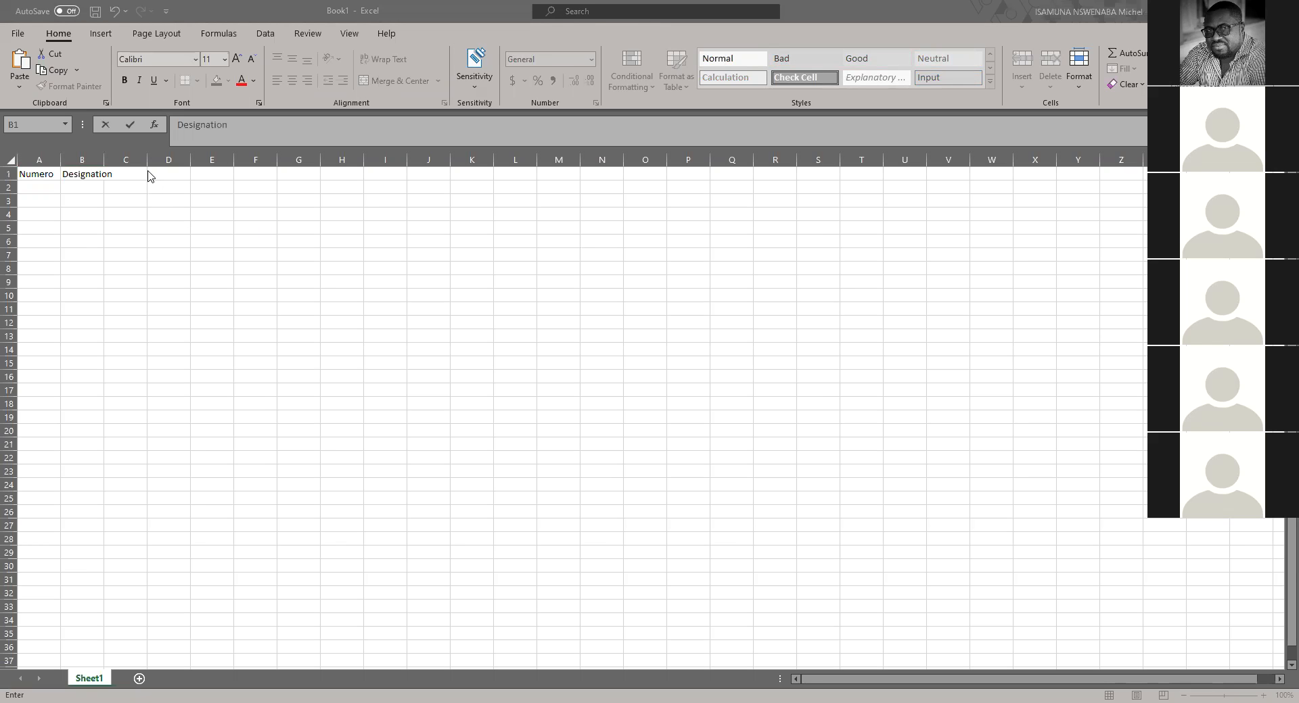
click(104, 158)
double_click(104, 159)
click(133, 174)
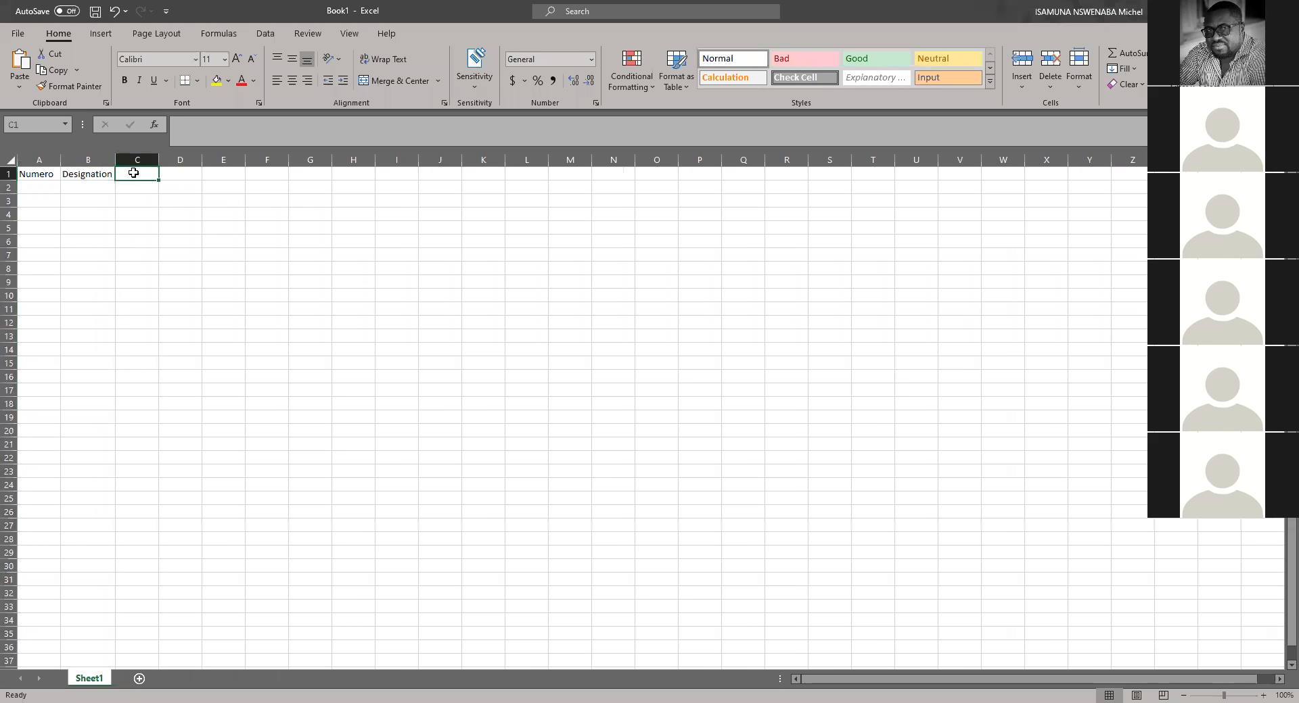
Step: Enter the headers latitude, longitude and description in C1 to E1
text(Int)
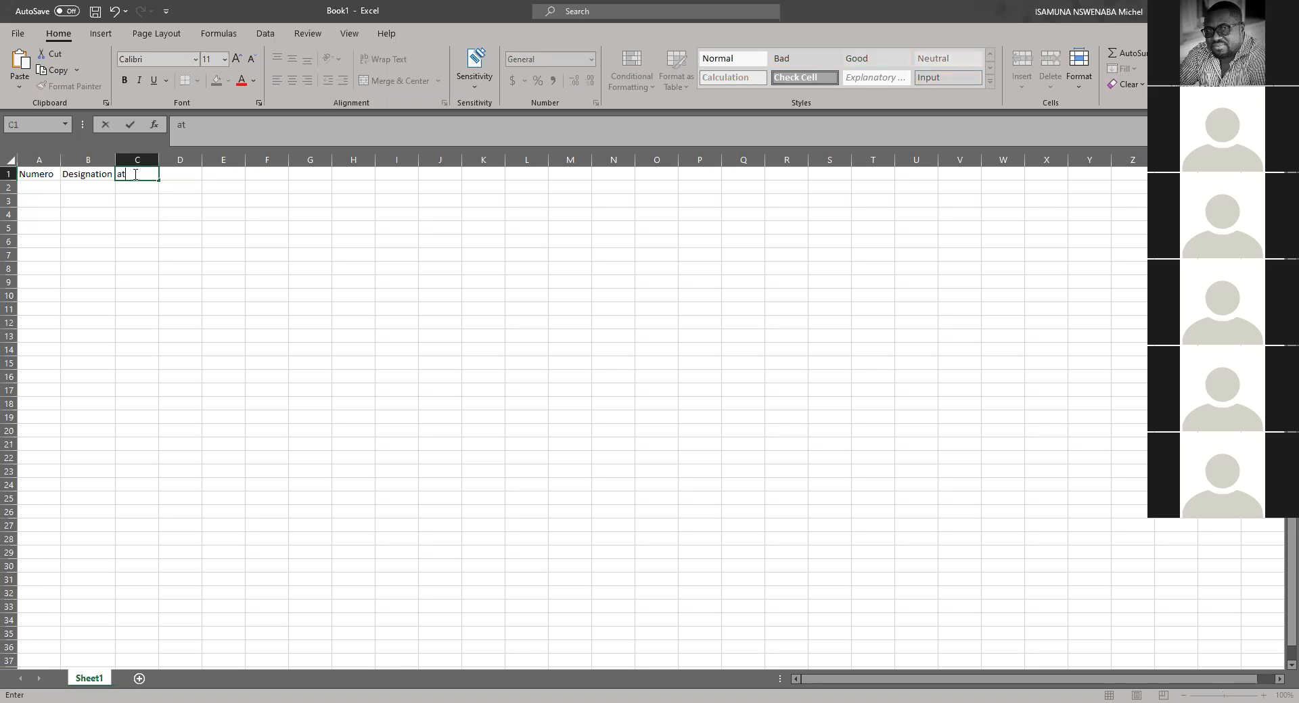
key(BackSpace)
key(BackSpace)
key(BackSpace)
text(Iatitude)
key(Tab)
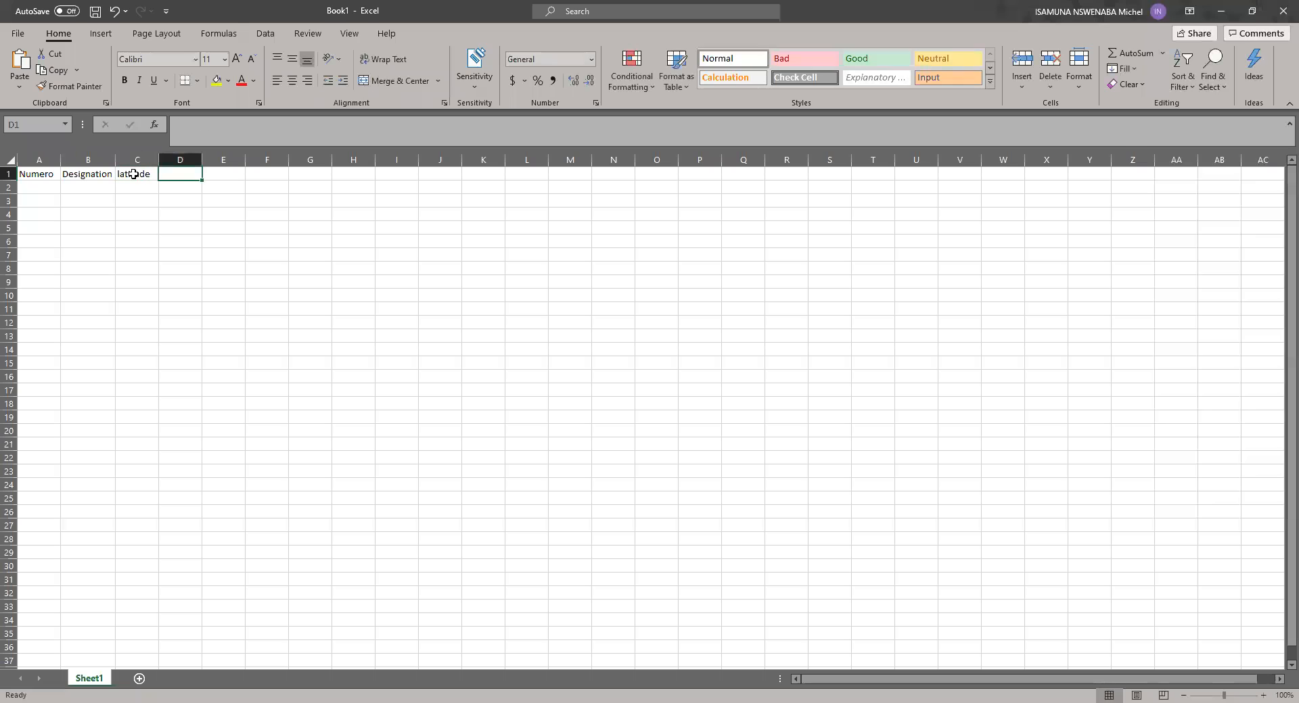
text(longitude)
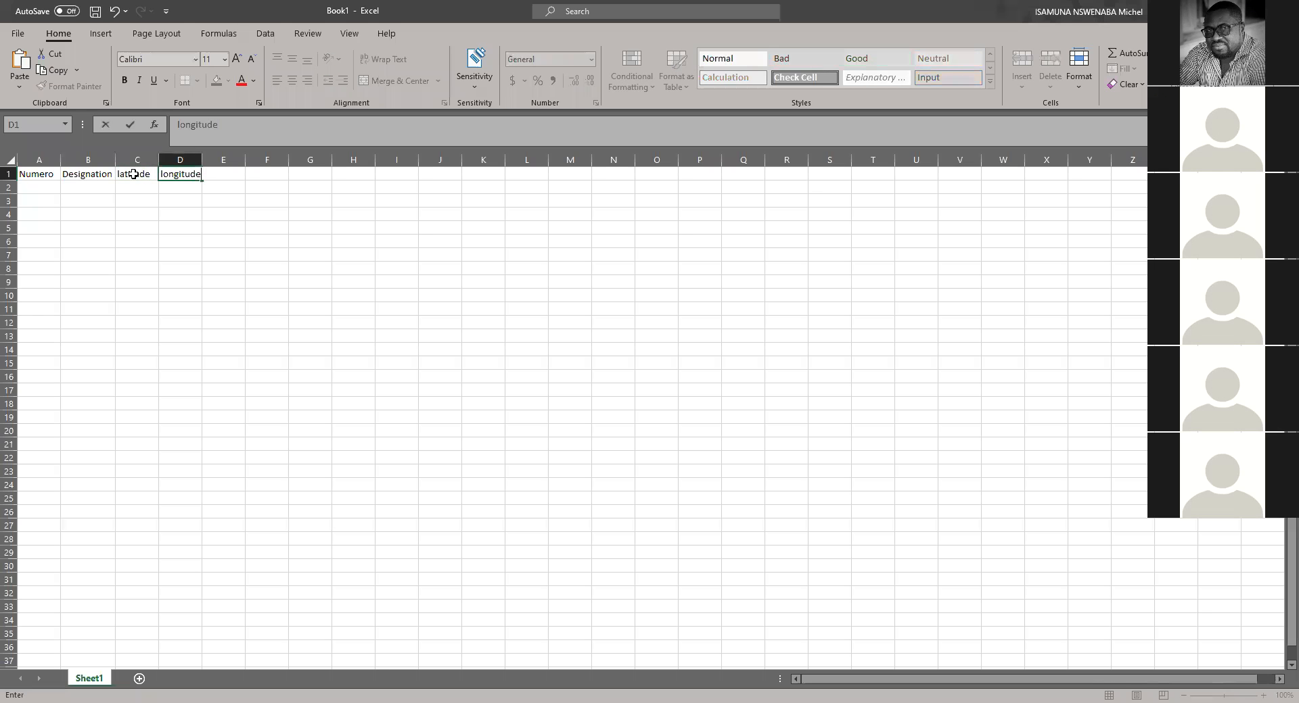
key(Tab)
text(description)
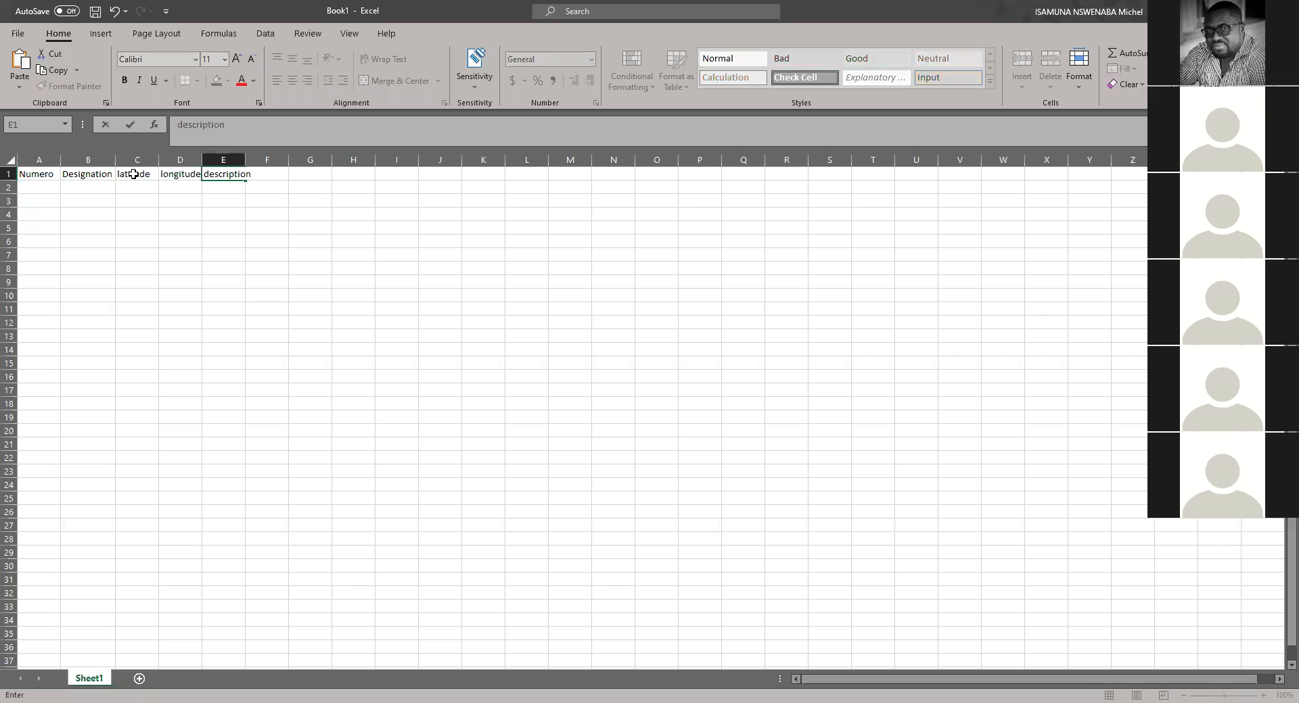
click(339, 322)
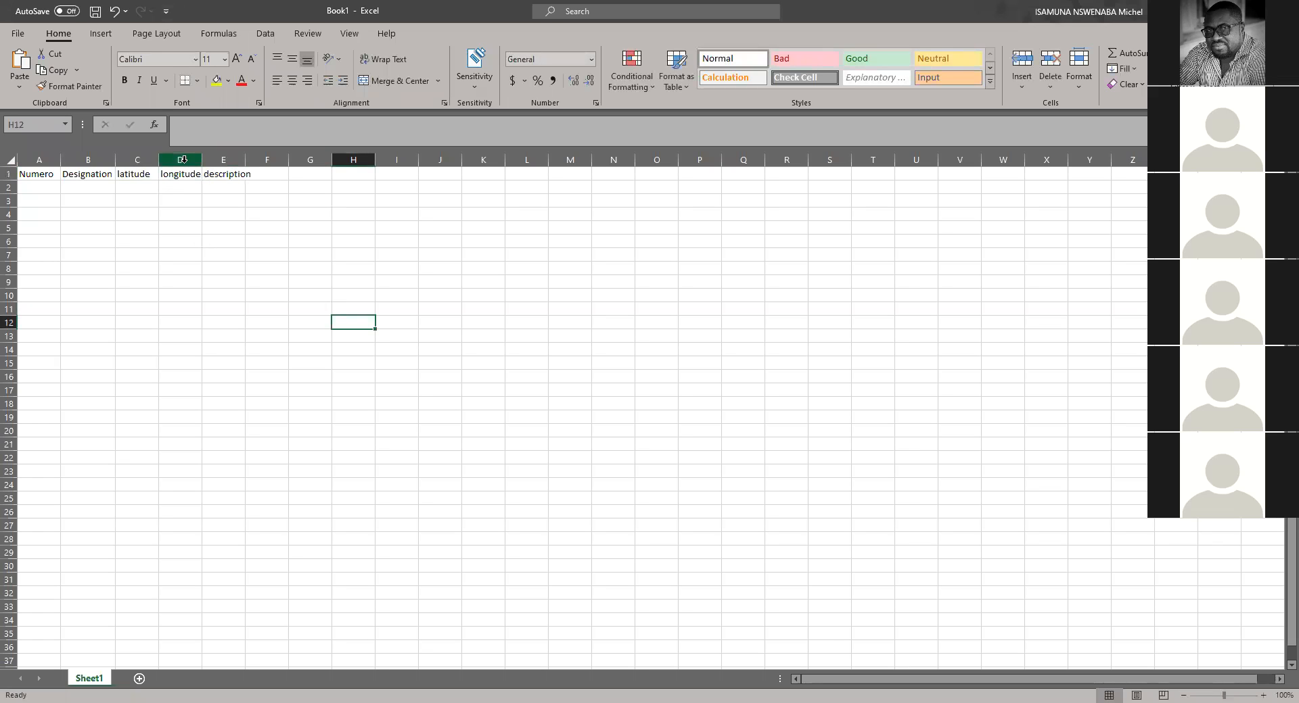
Step: Fit the longitude and description columns to the width of their headers
double_click(206, 164)
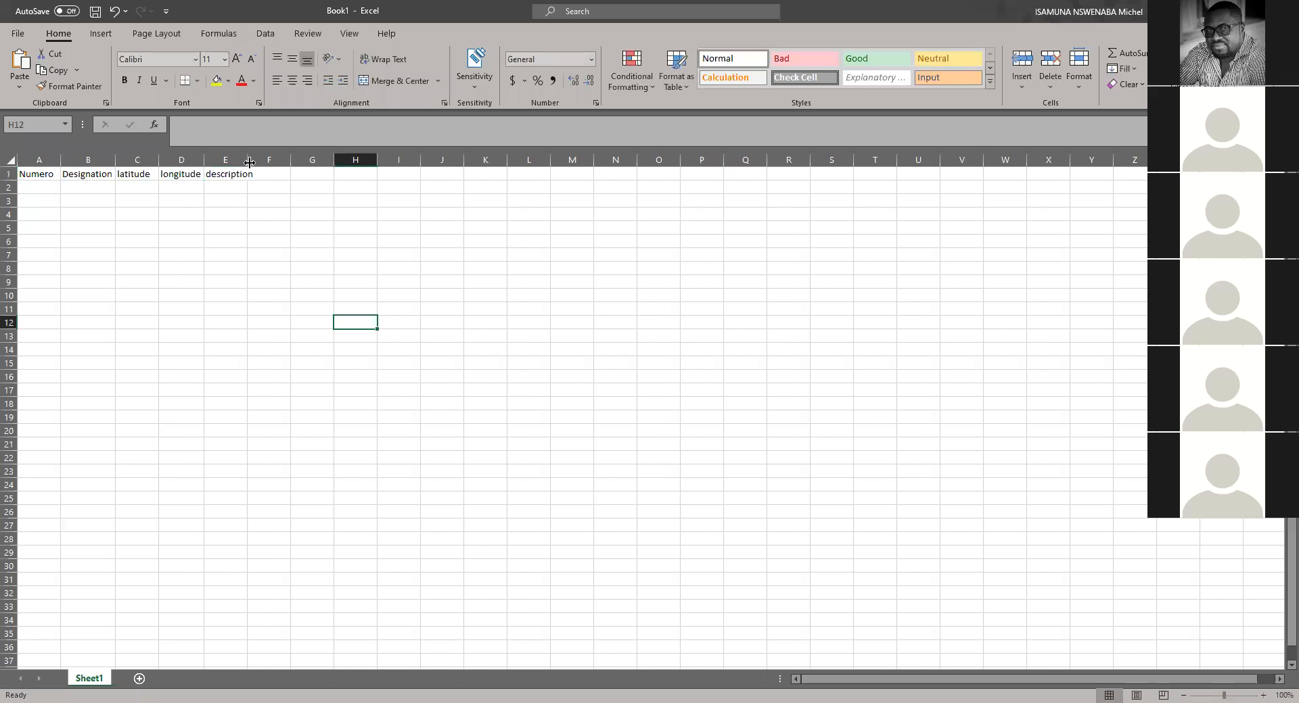
double_click(247, 163)
click(271, 228)
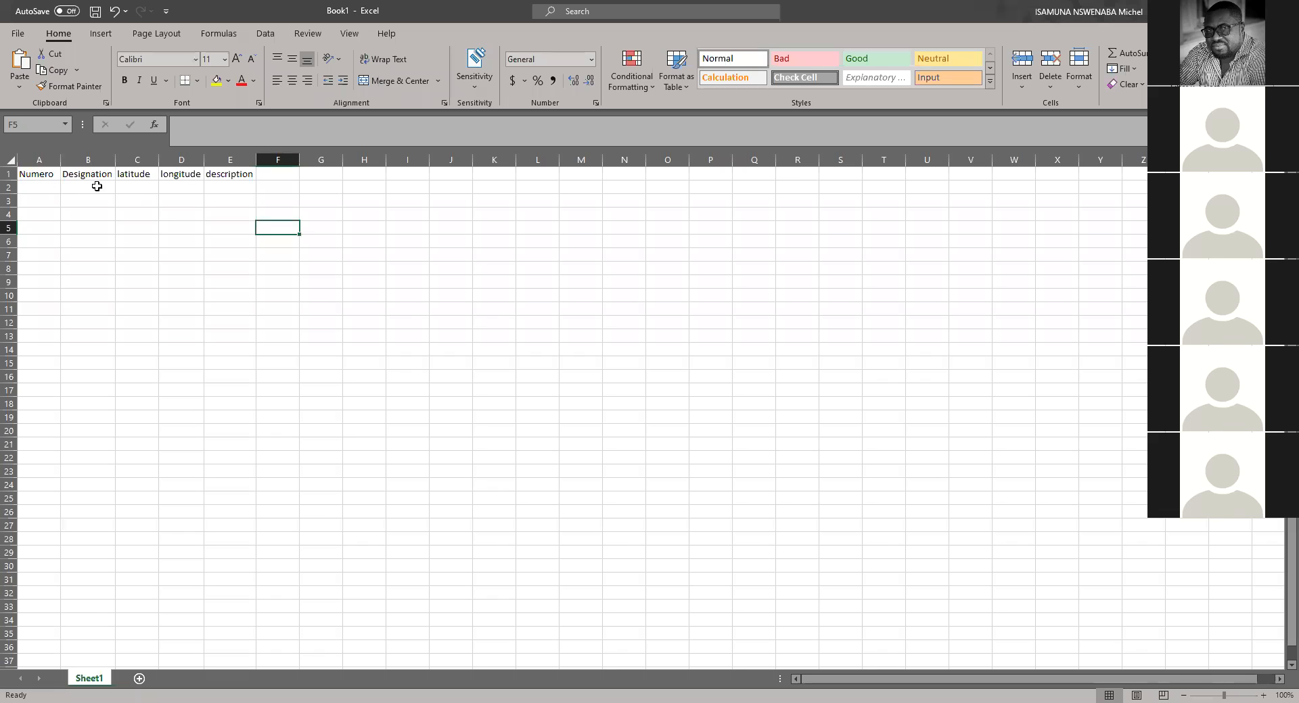
Step: Insert a row above the headers, title it "coordonnes test" merged and centred across A1:E1, and delete that row
click(131, 179)
click(180, 174)
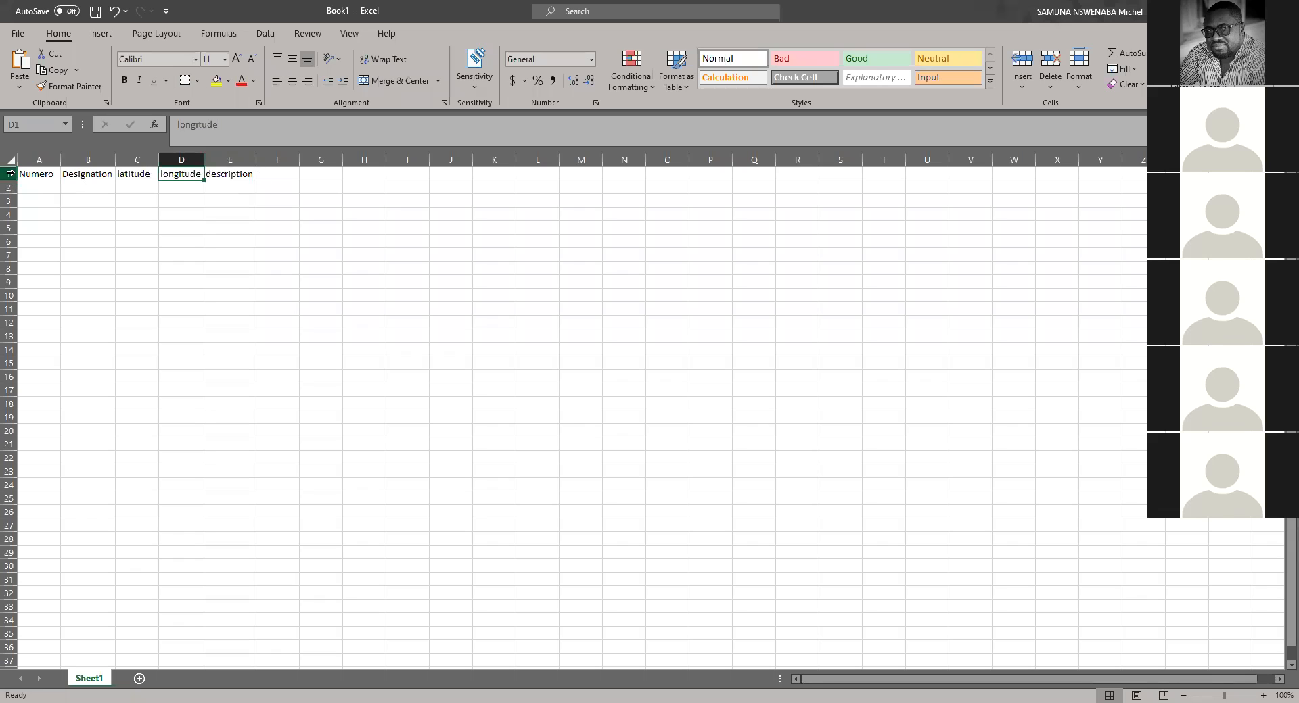
click(10, 174)
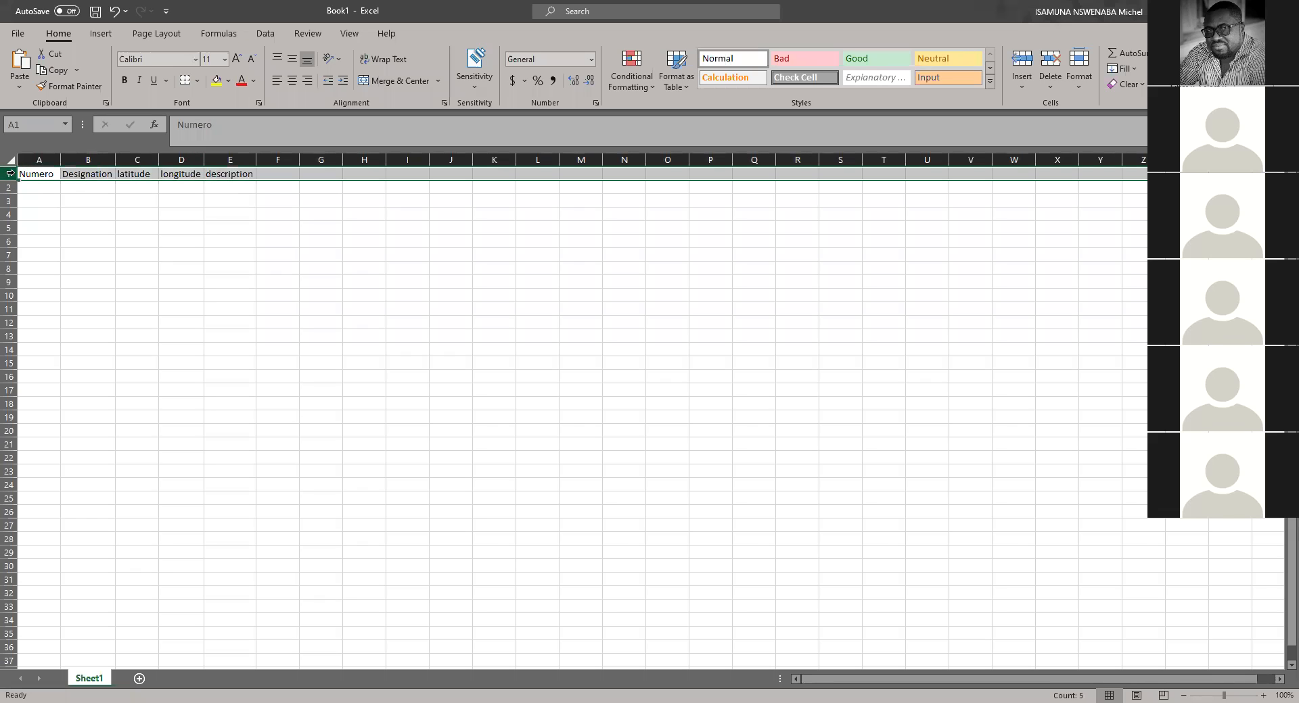
key(ctrl+shift+plus)
drag(40, 174, 228, 173)
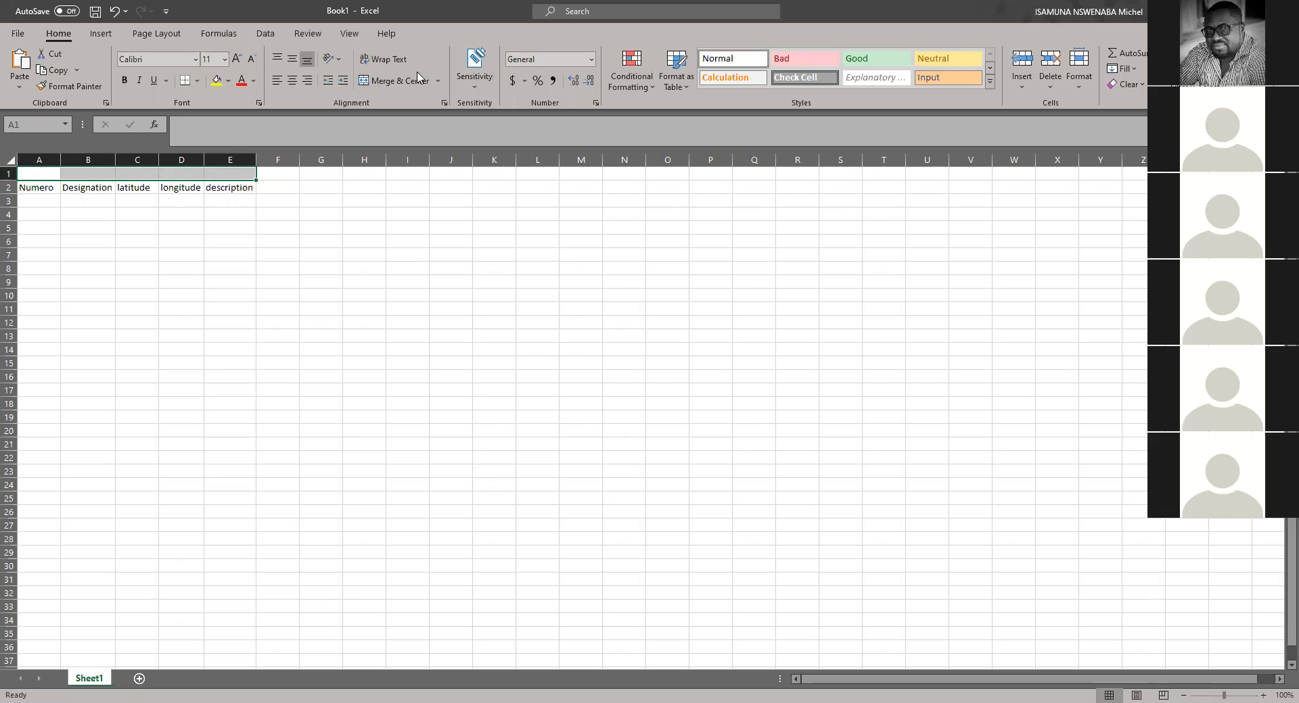
click(394, 81)
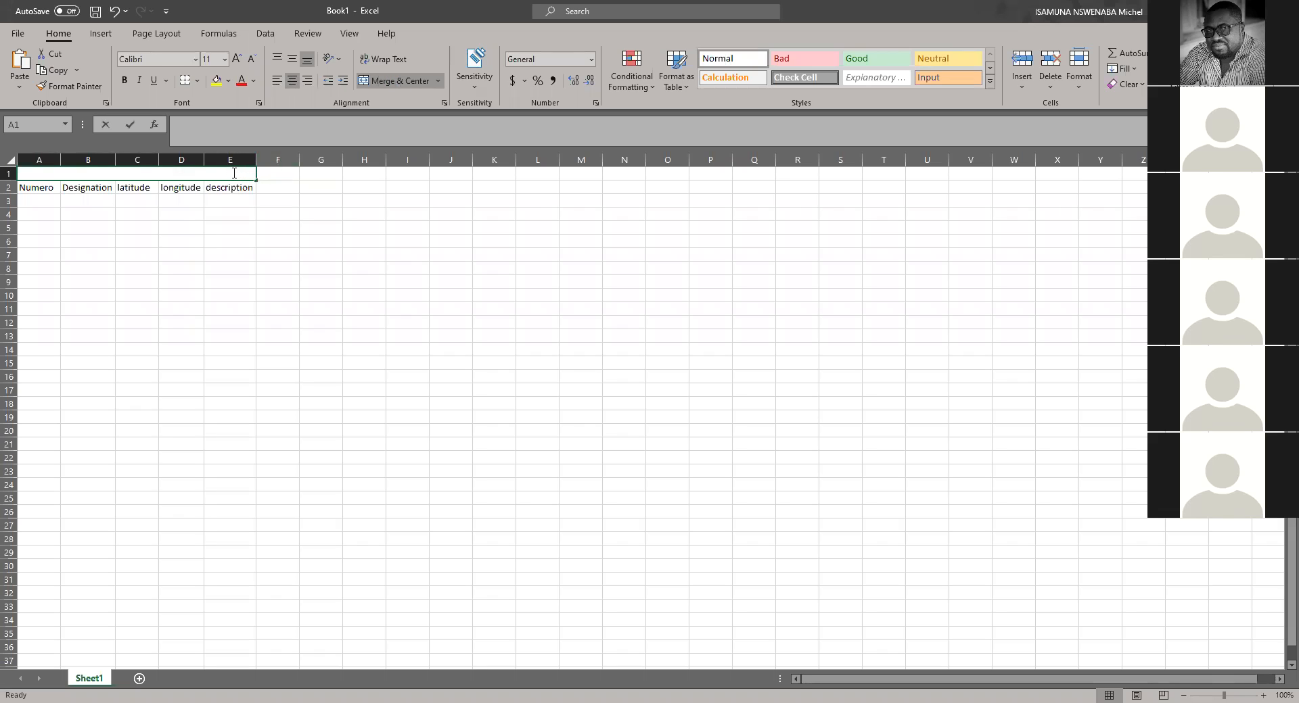
text(coordonnes test)
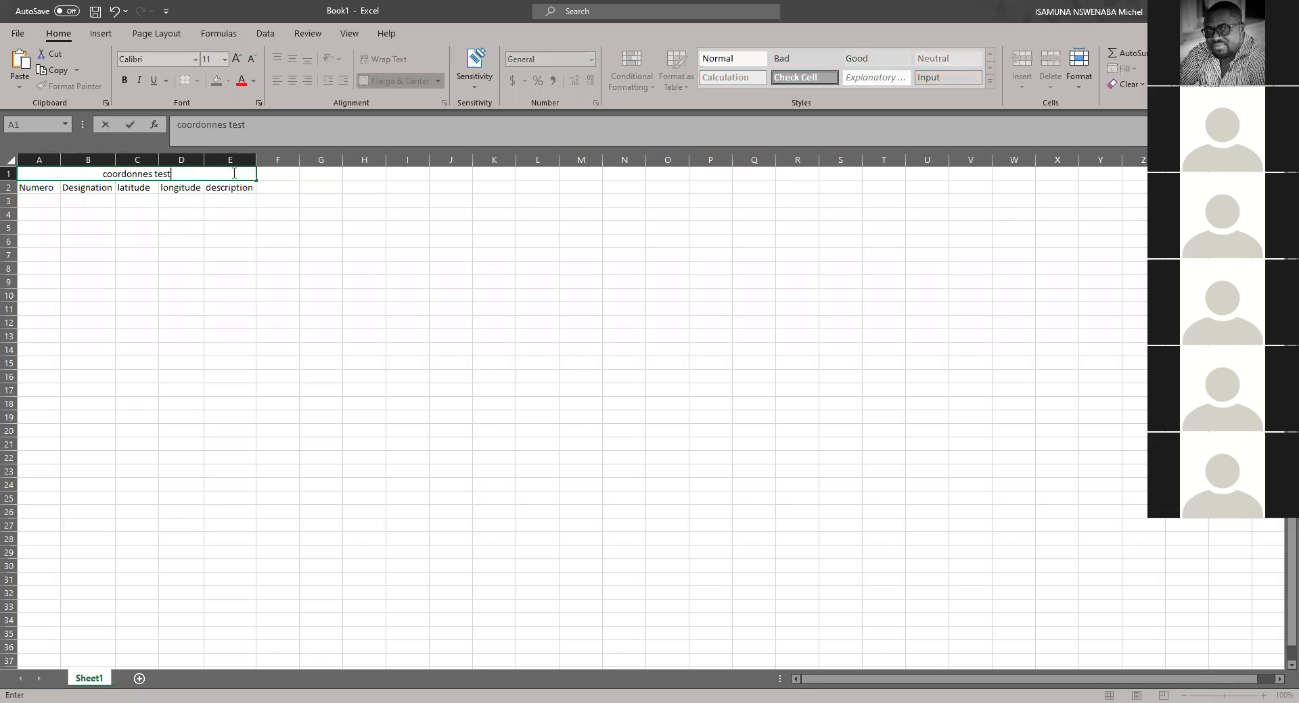
click(276, 335)
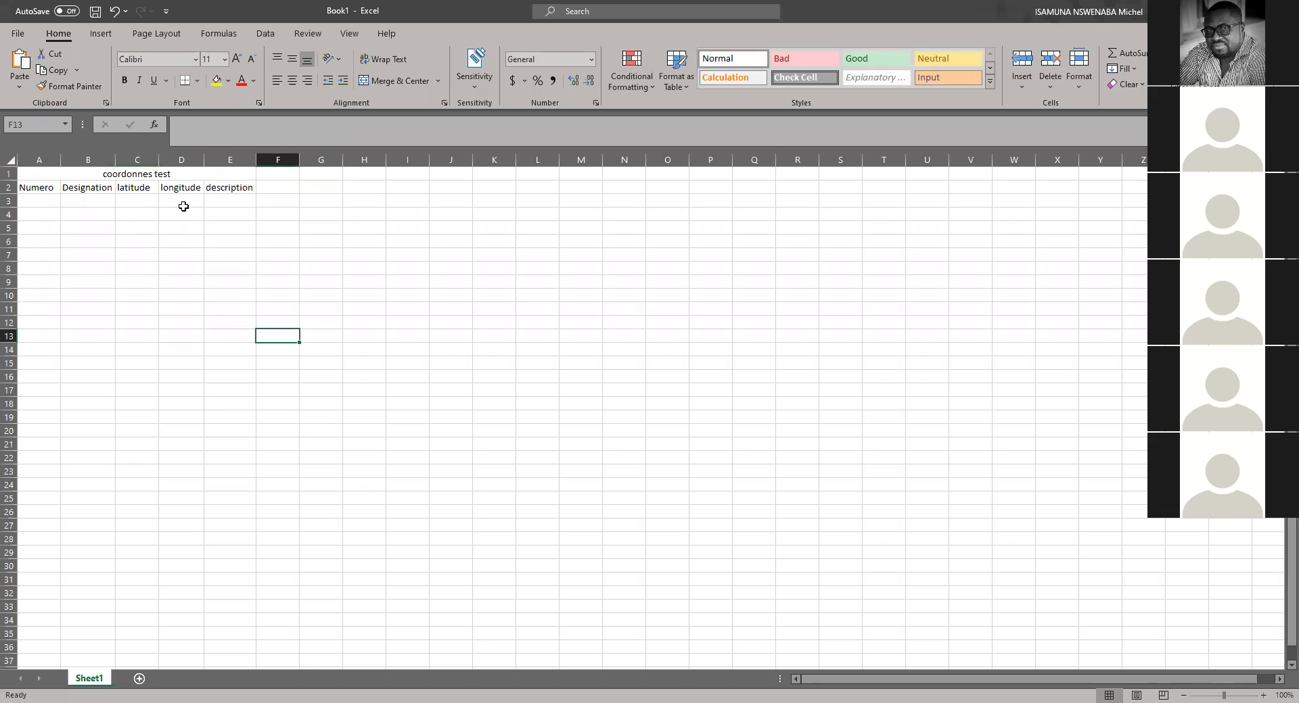
click(10, 174)
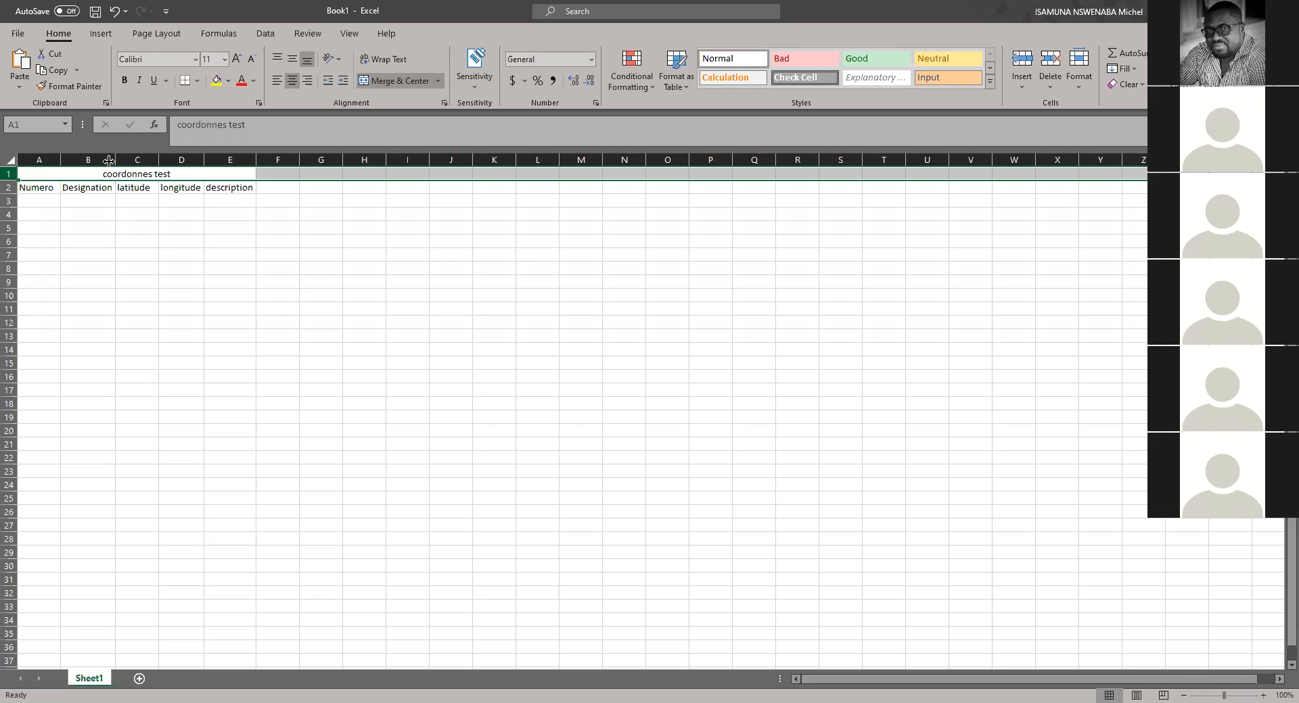
key(ctrl+minus)
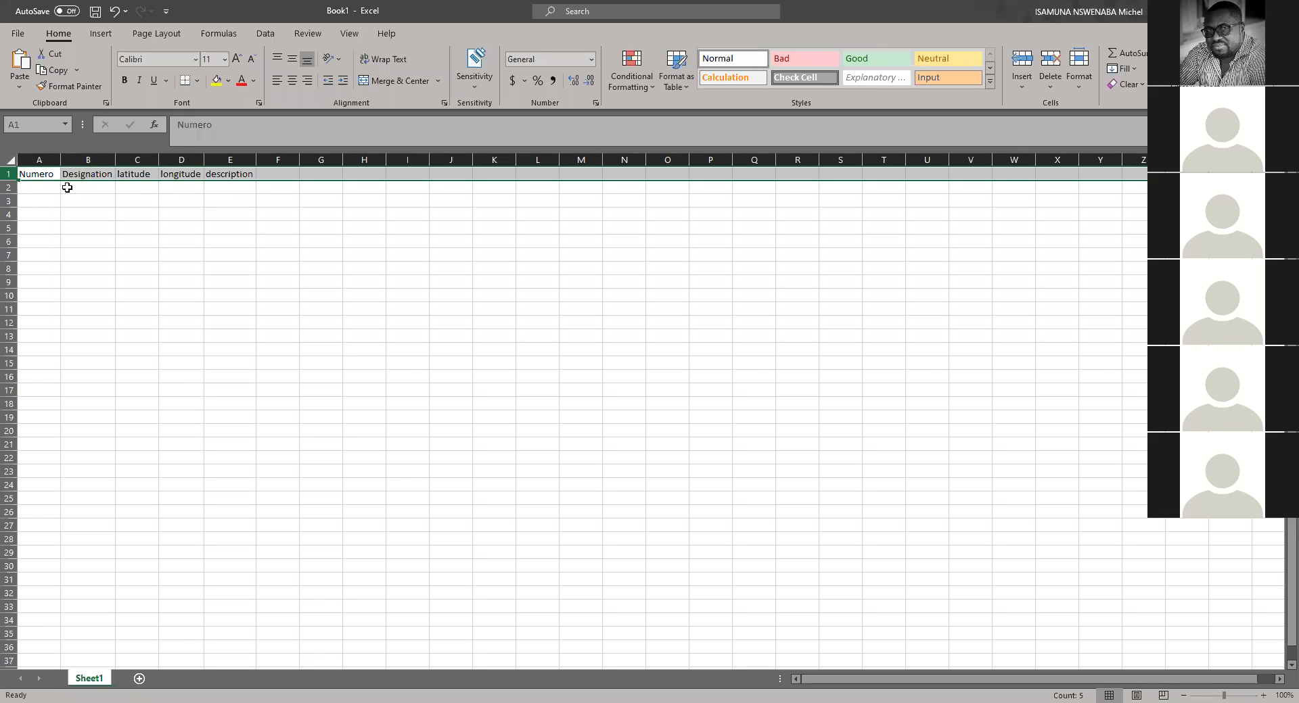
Step: Fill the first record with 1 in A2 and "Aeroport de Kalemie" in B2, widening the Designation column
click(43, 189)
text(1)
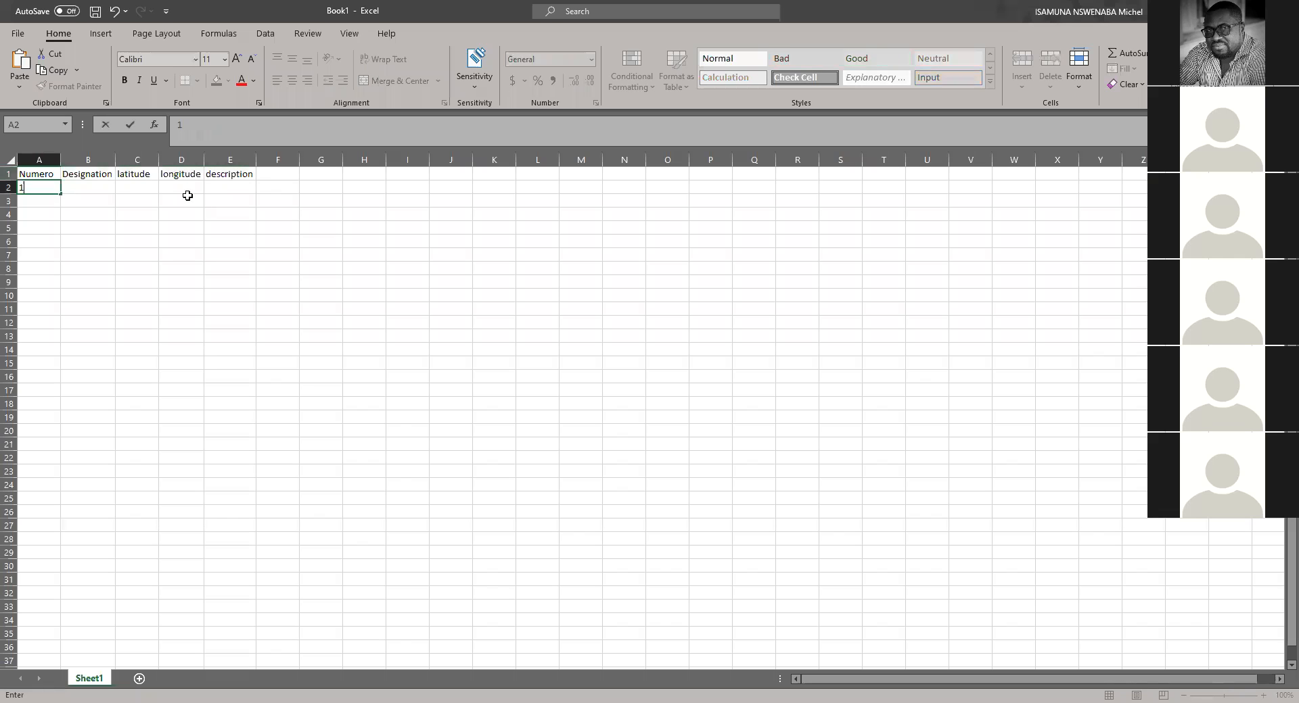
key(Tab)
drag(115, 160, 176, 160)
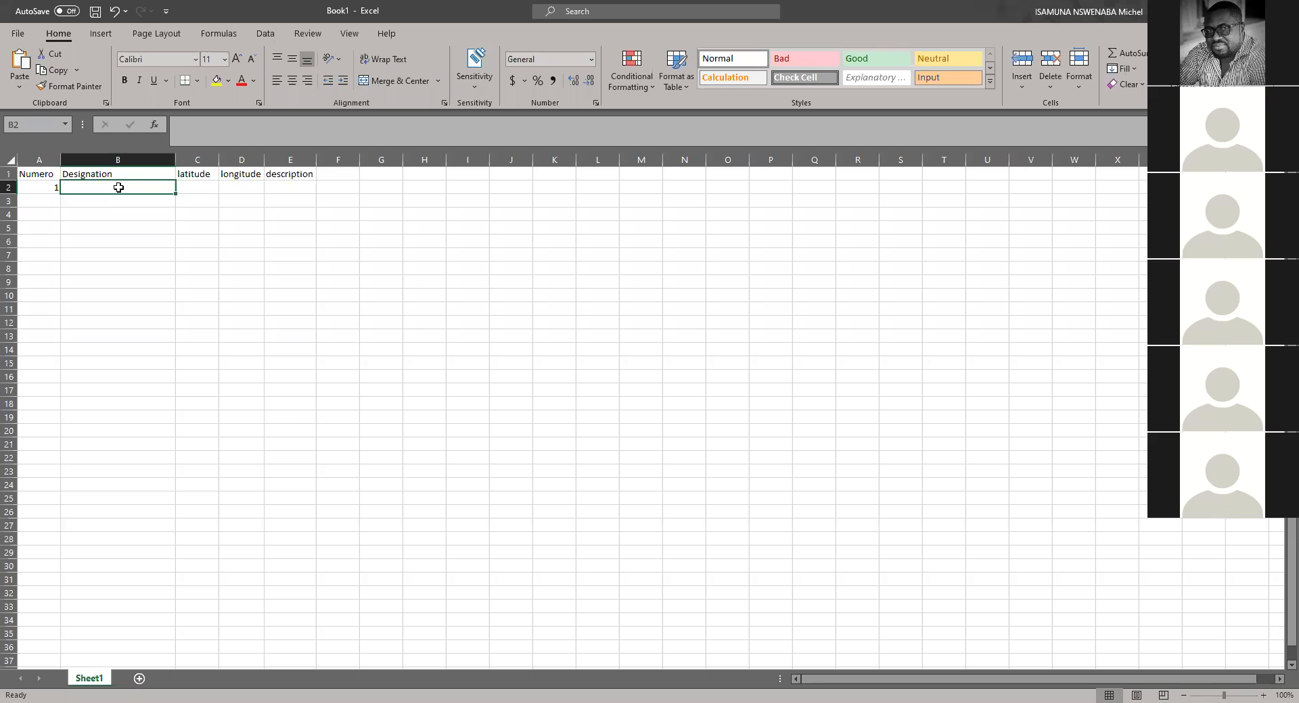
text(Aero)
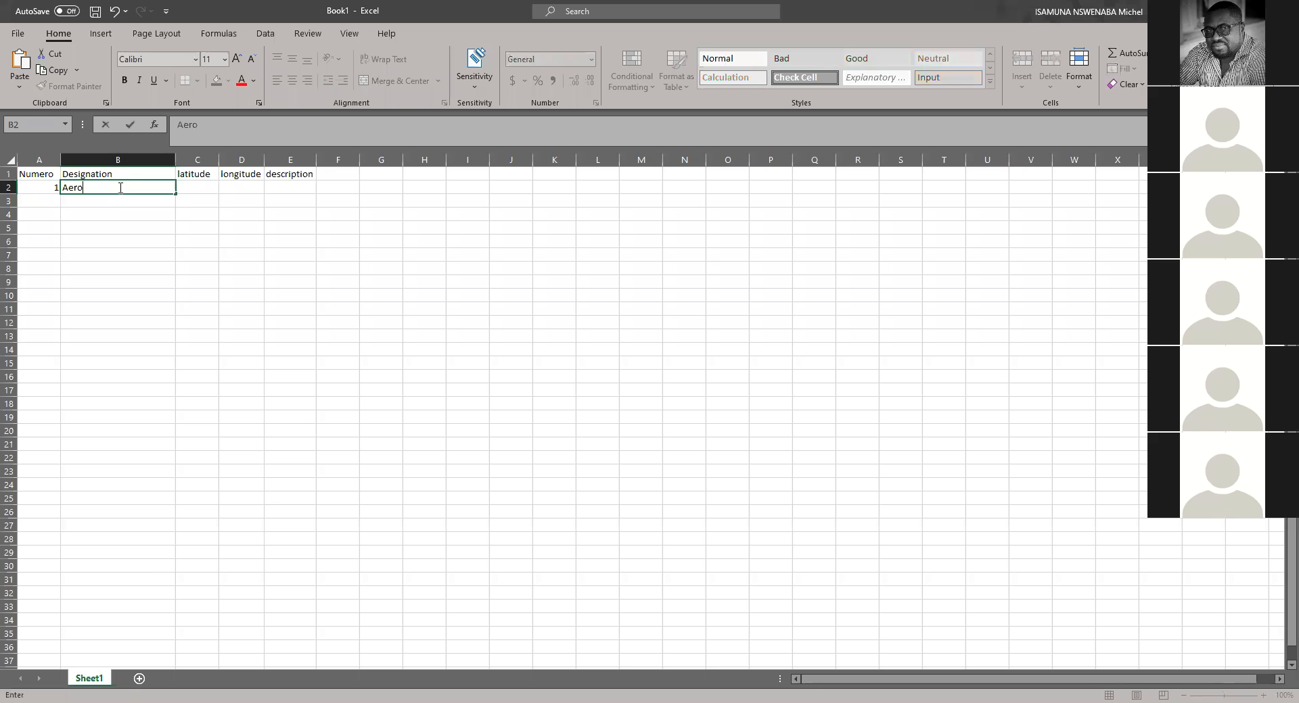
text(port de)
key(BackSpace)
text(de Kalemie)
key(Tab)
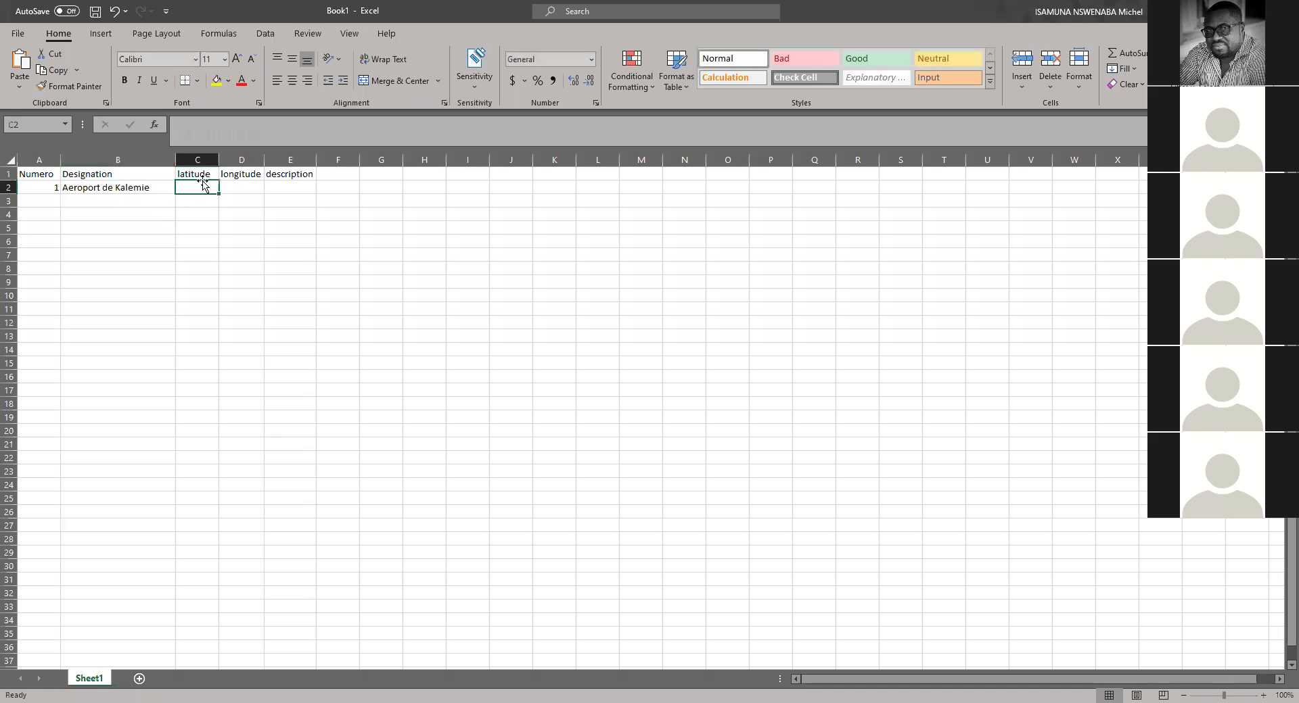
Step: Widen the latitude column, paste the copied airport coordinates into C2 and cut out the longitude and comma, leaving -5.875009
drag(216, 160, 262, 160)
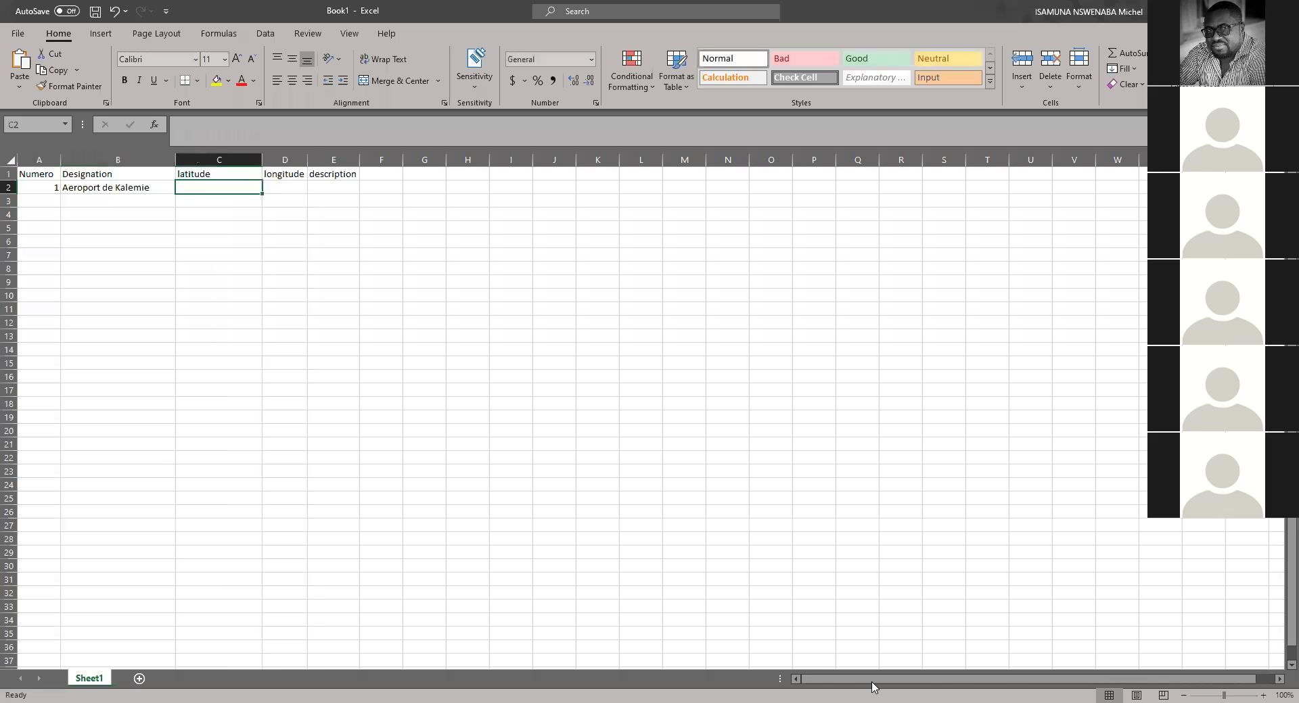
key(alt+Tab)
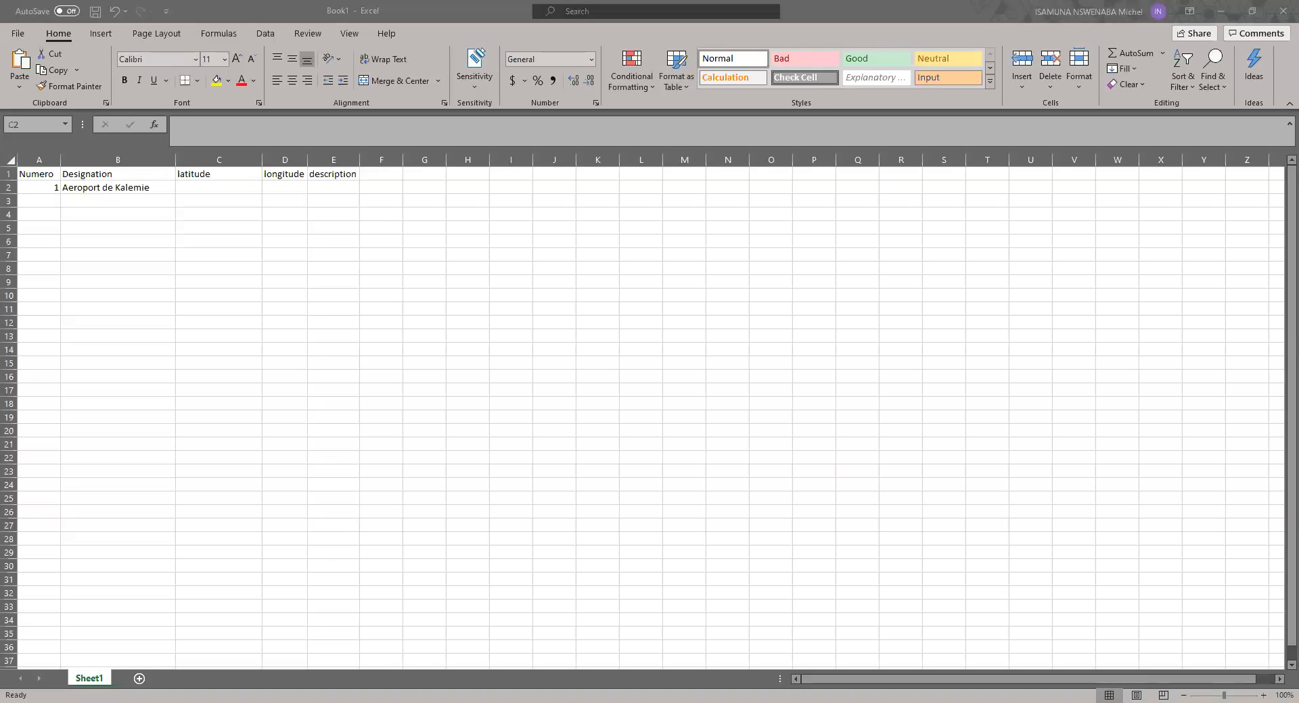
click(230, 187)
click(234, 124)
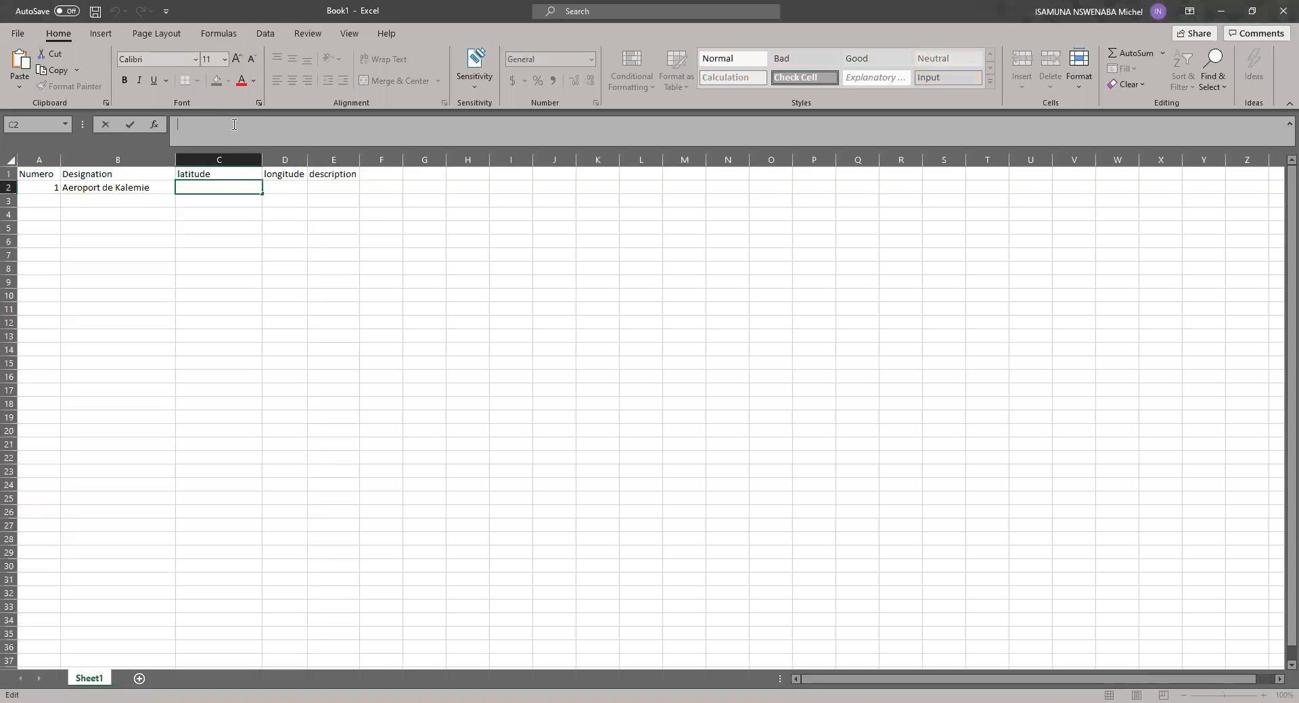
text(-5.875009, 29.251042)
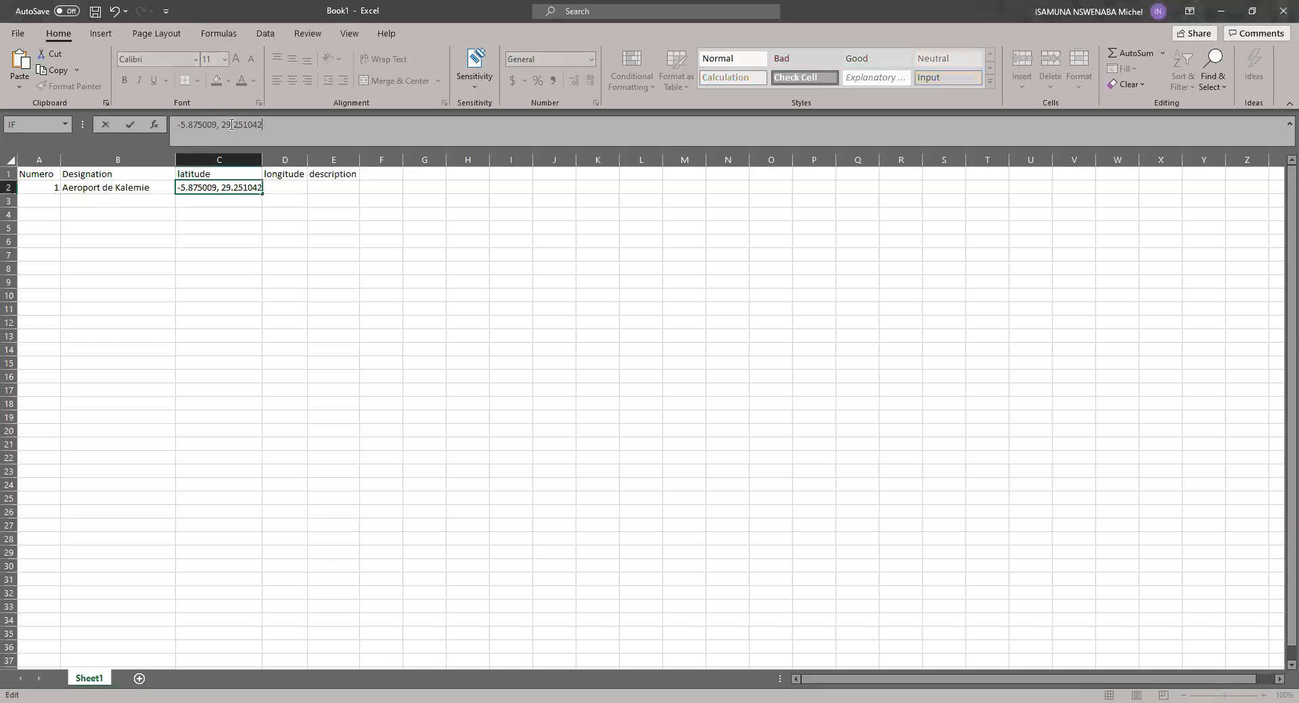
drag(221, 125, 265, 126)
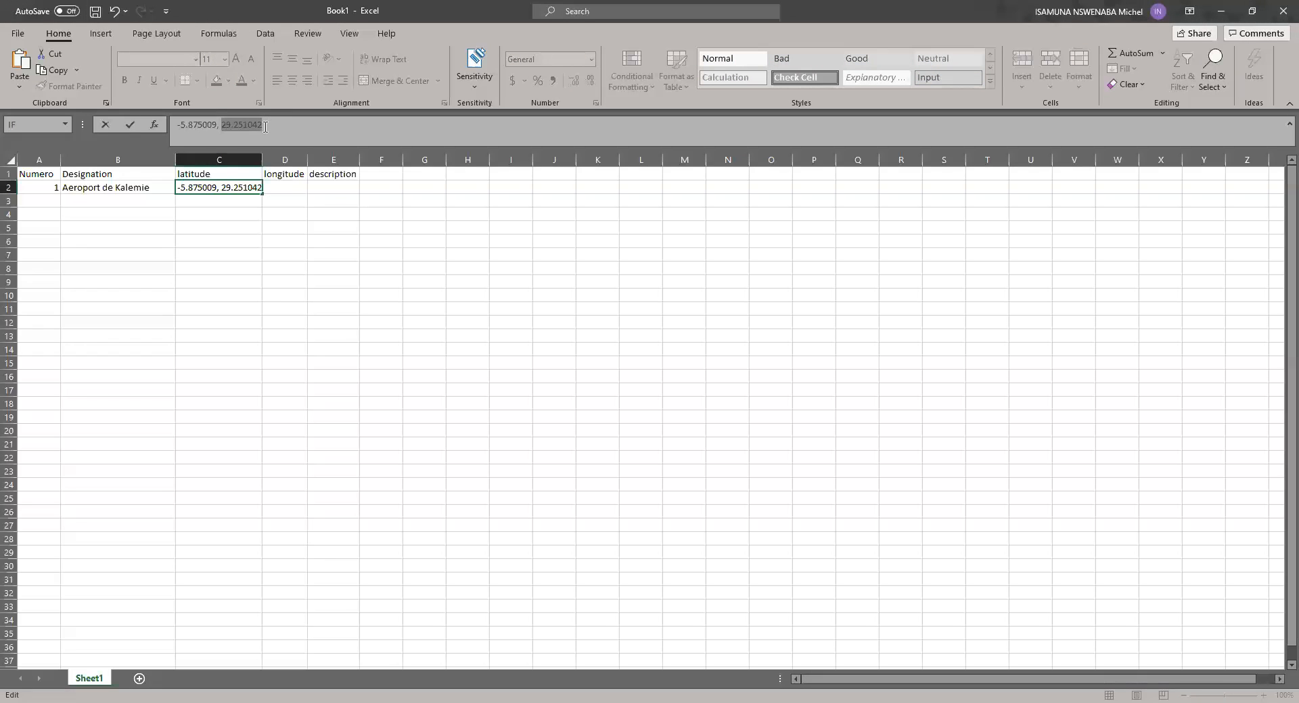
key(ctrl+x)
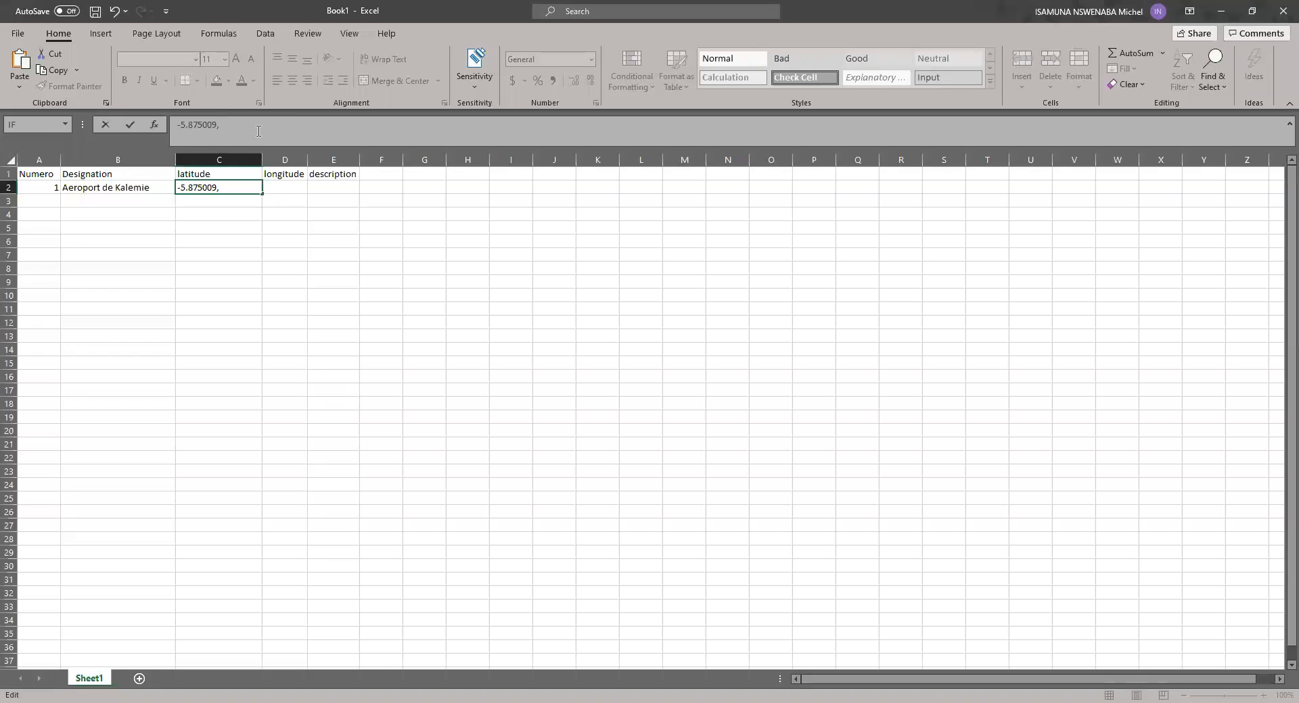
key(BackSpace)
key(BackSpace)
key(Return)
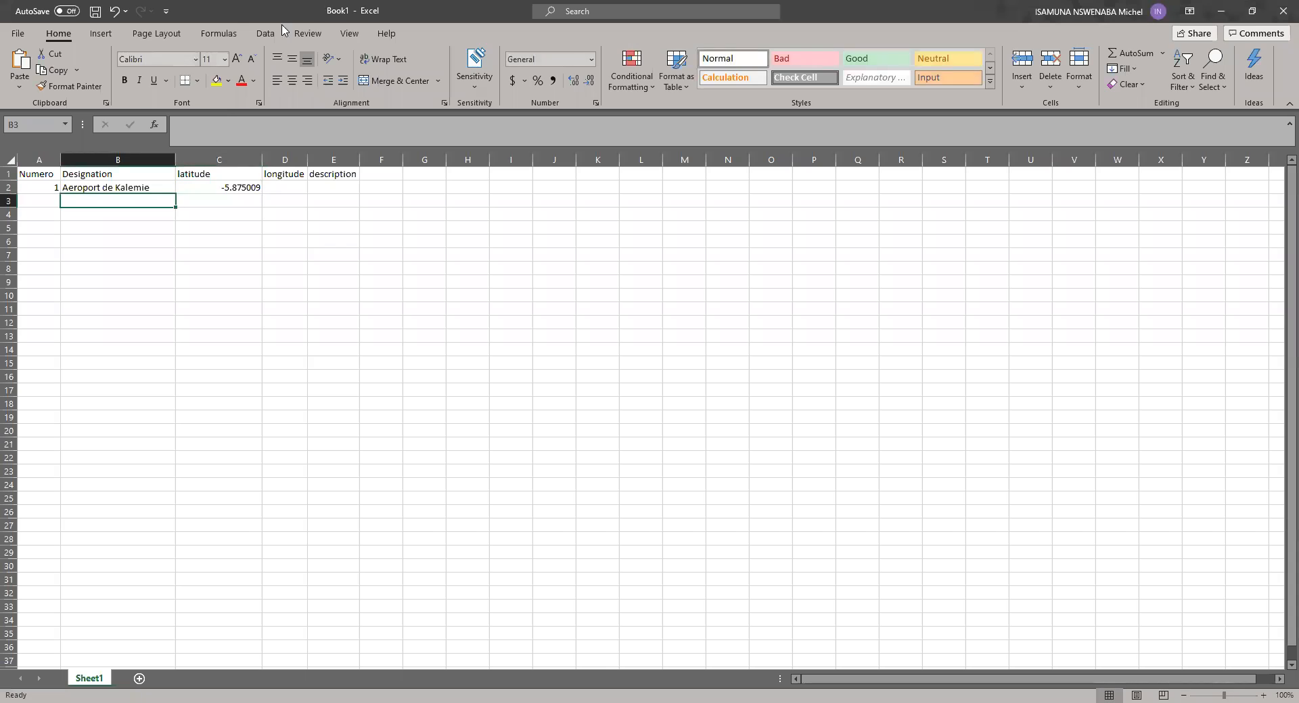
Step: Paste the cut longitude 29.251042 into D2 and fit the longitude column to its contents
click(279, 188)
click(257, 130)
key(ctrl+v)
key(Return)
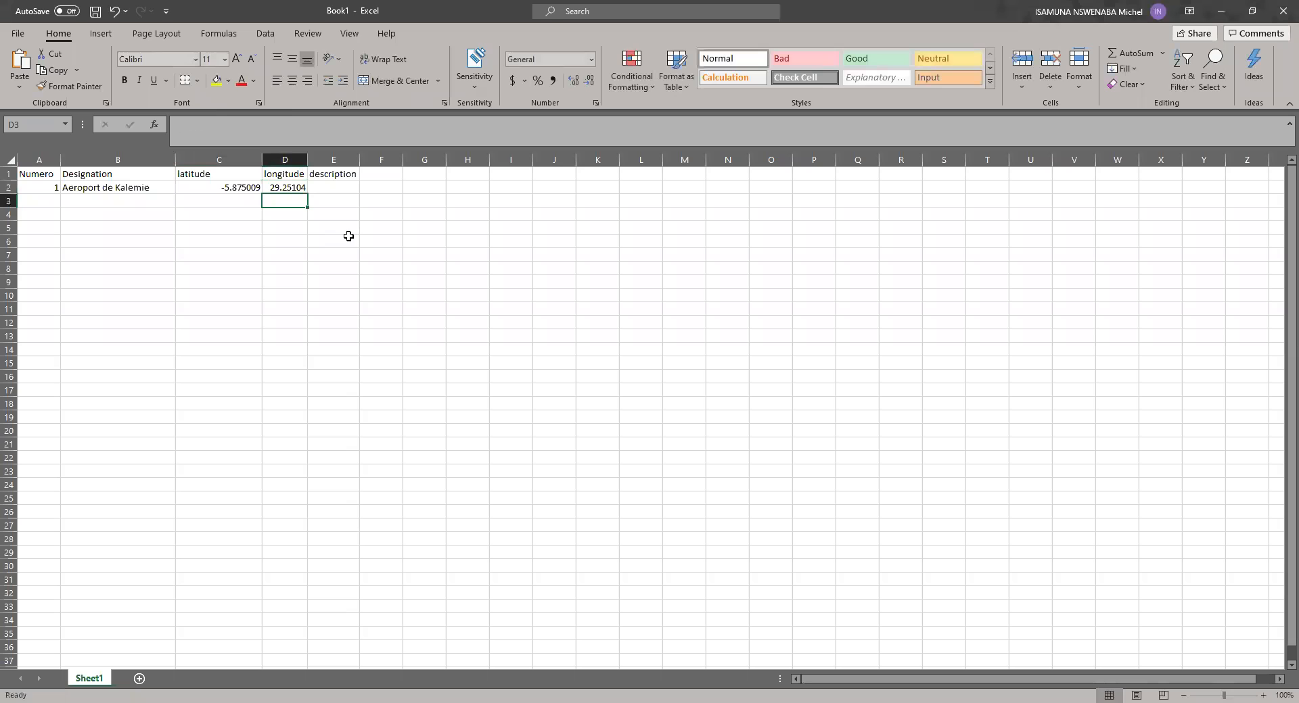
double_click(306, 160)
Step: Widen the description column and enter "localisation de l'aeroport" in E2
click(360, 186)
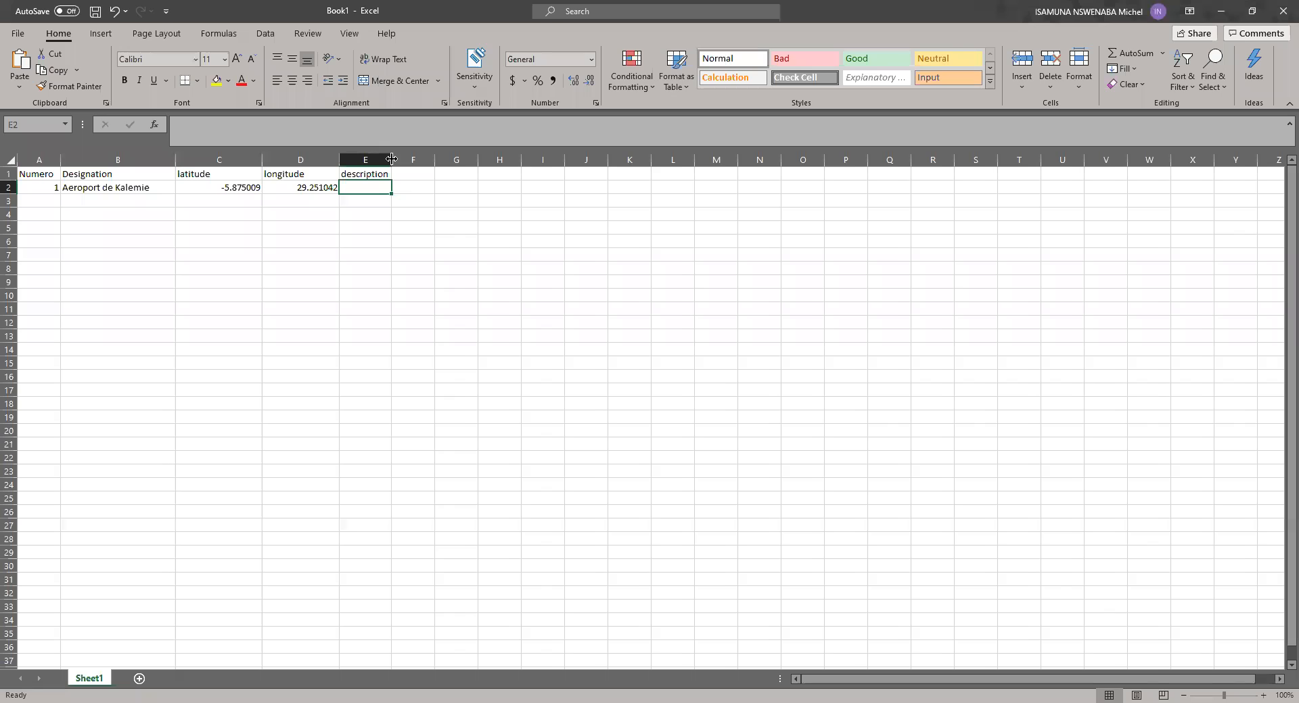
drag(391, 159, 465, 159)
text(localis)
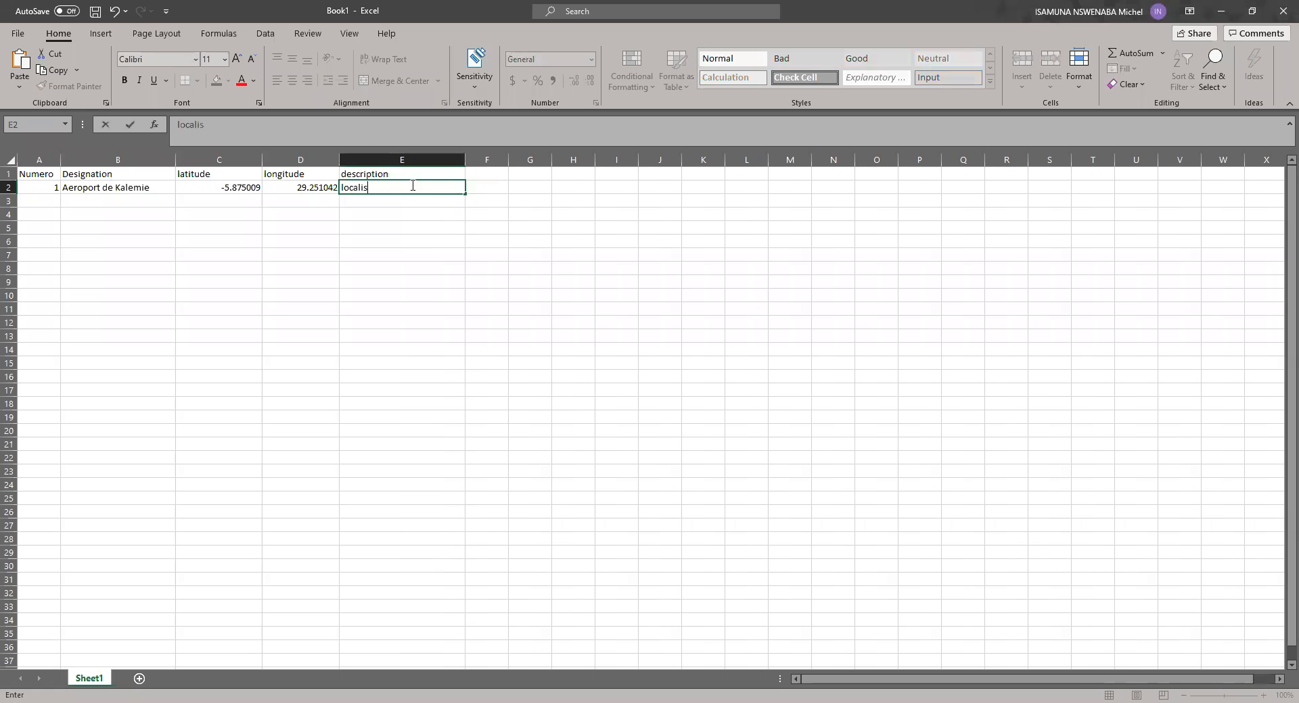
text(ation de l'aeroport)
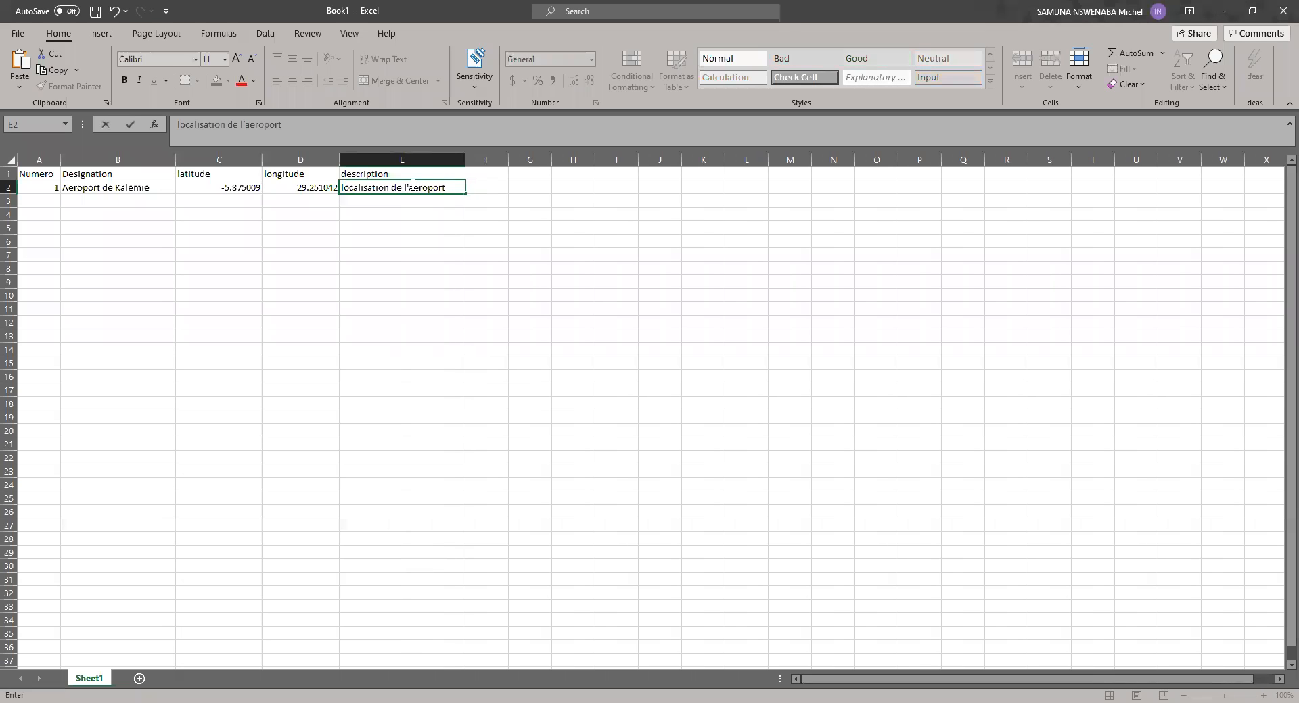
click(372, 323)
Step: Fit the latitude and longitude columns to the width of their contents
scroll(389, 330, up, 7)
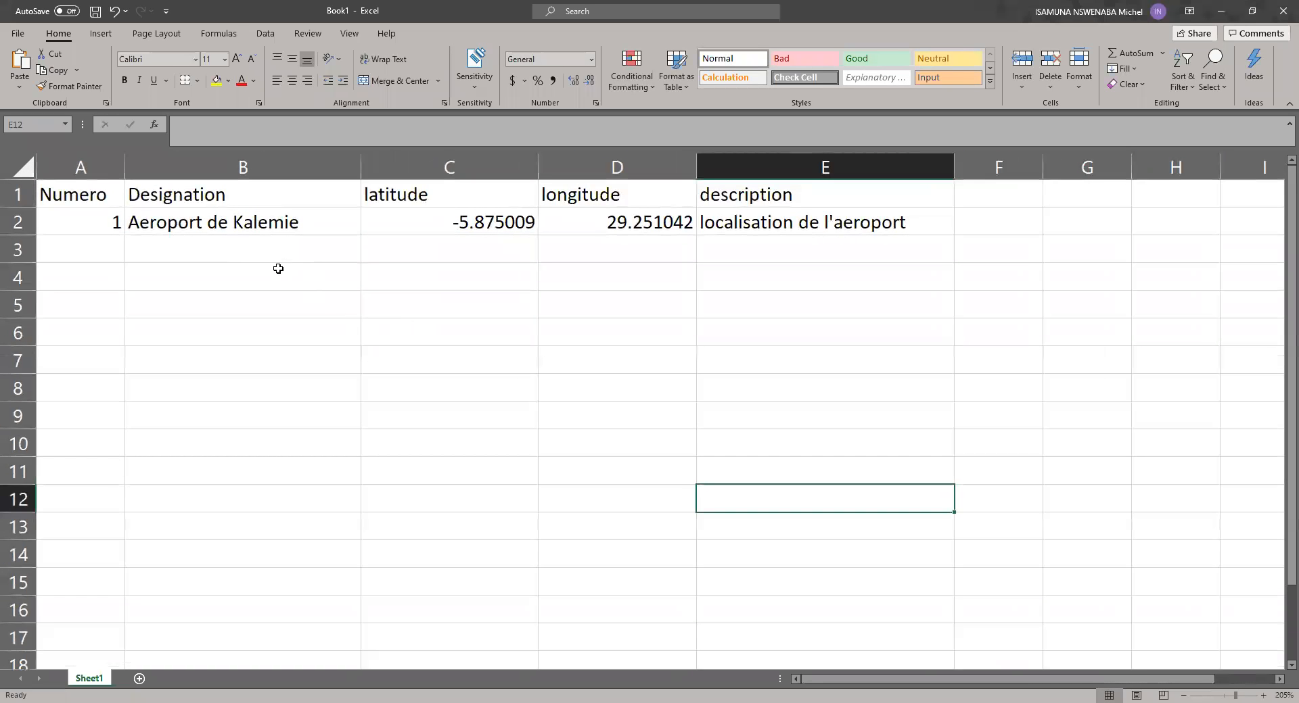
double_click(539, 168)
double_click(613, 169)
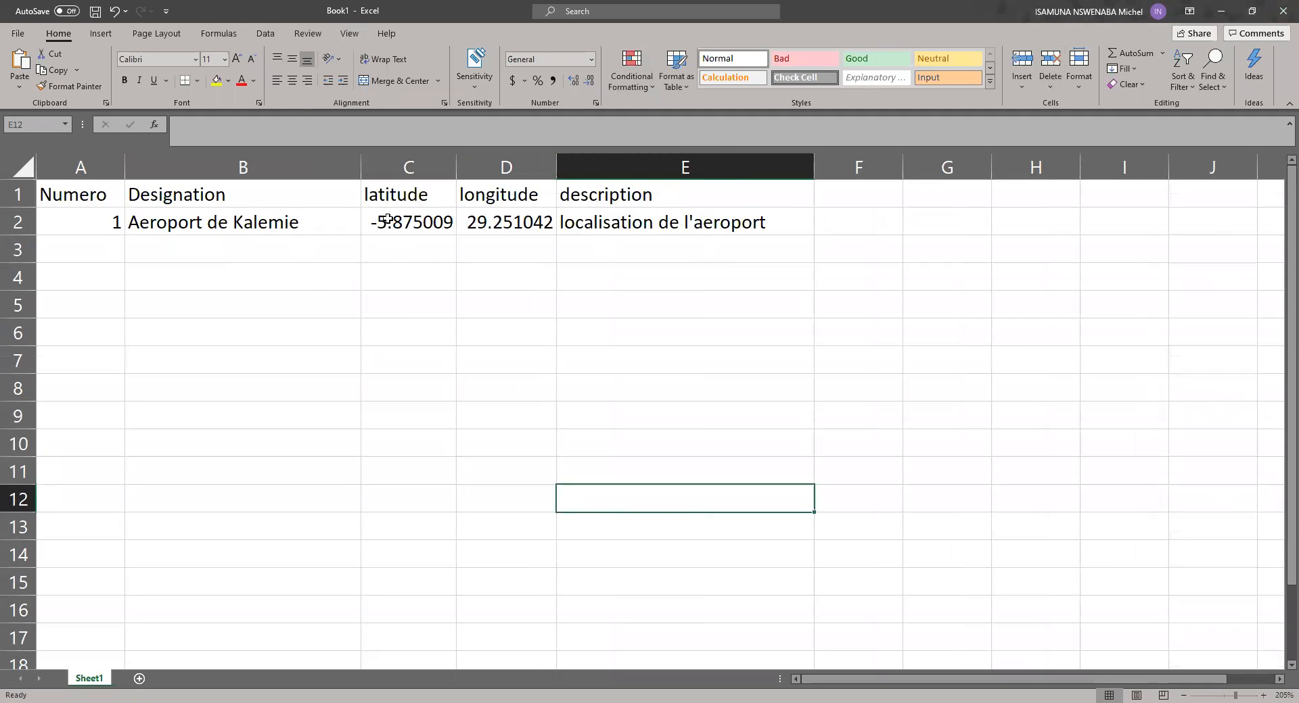
Step: Try entering the latitude with a comma as decimal separator, -5,875009, in C3, and clear the cell
click(401, 255)
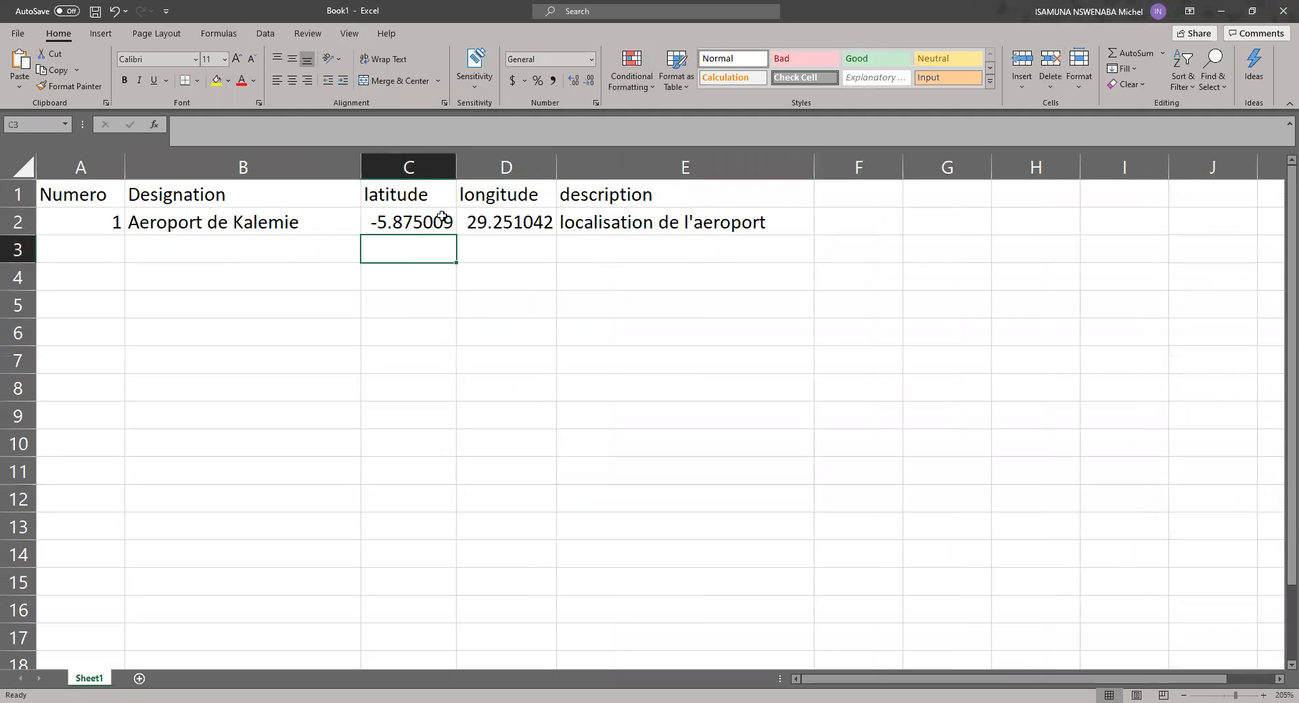
shift+click(528, 226)
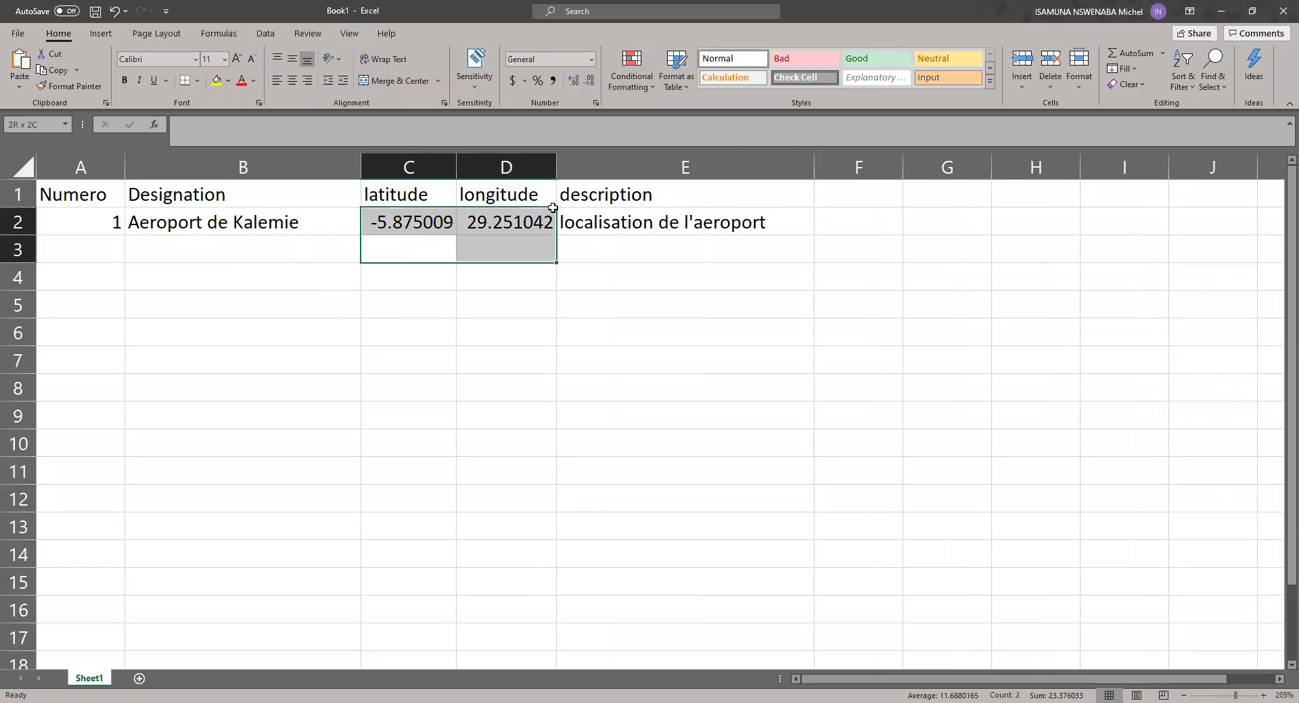
click(426, 249)
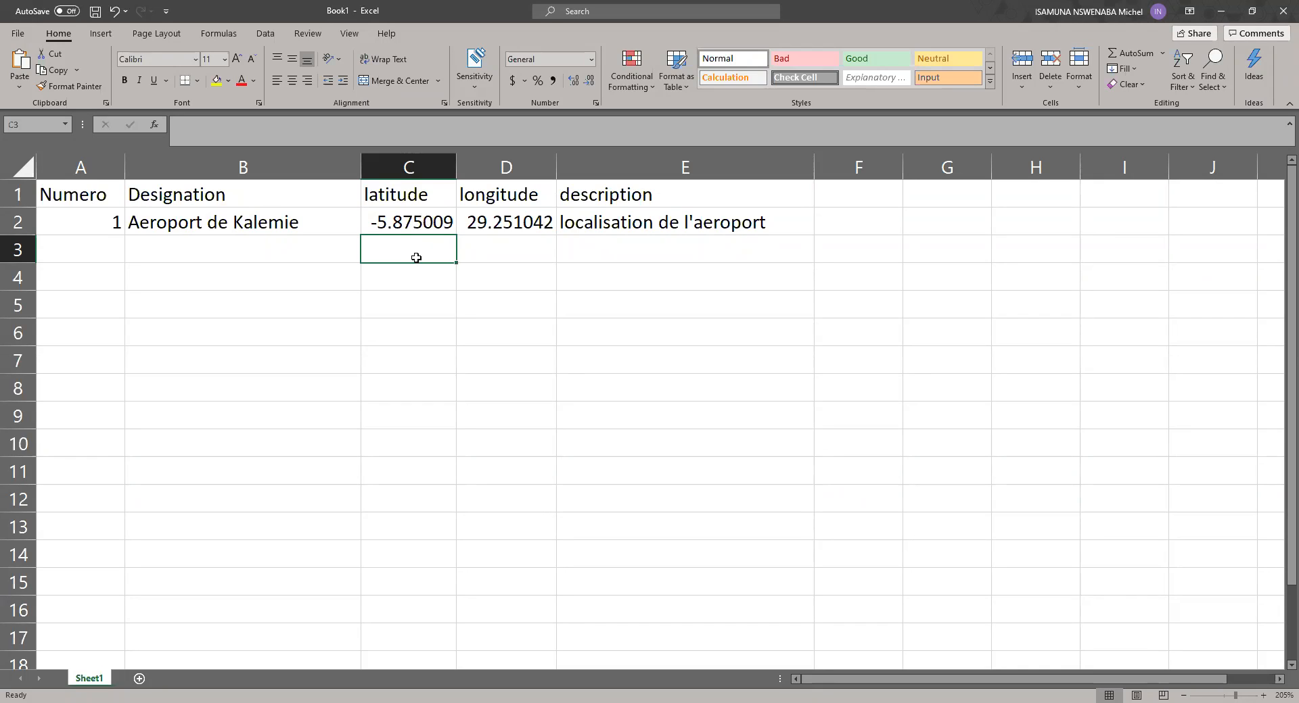
text(-5,)
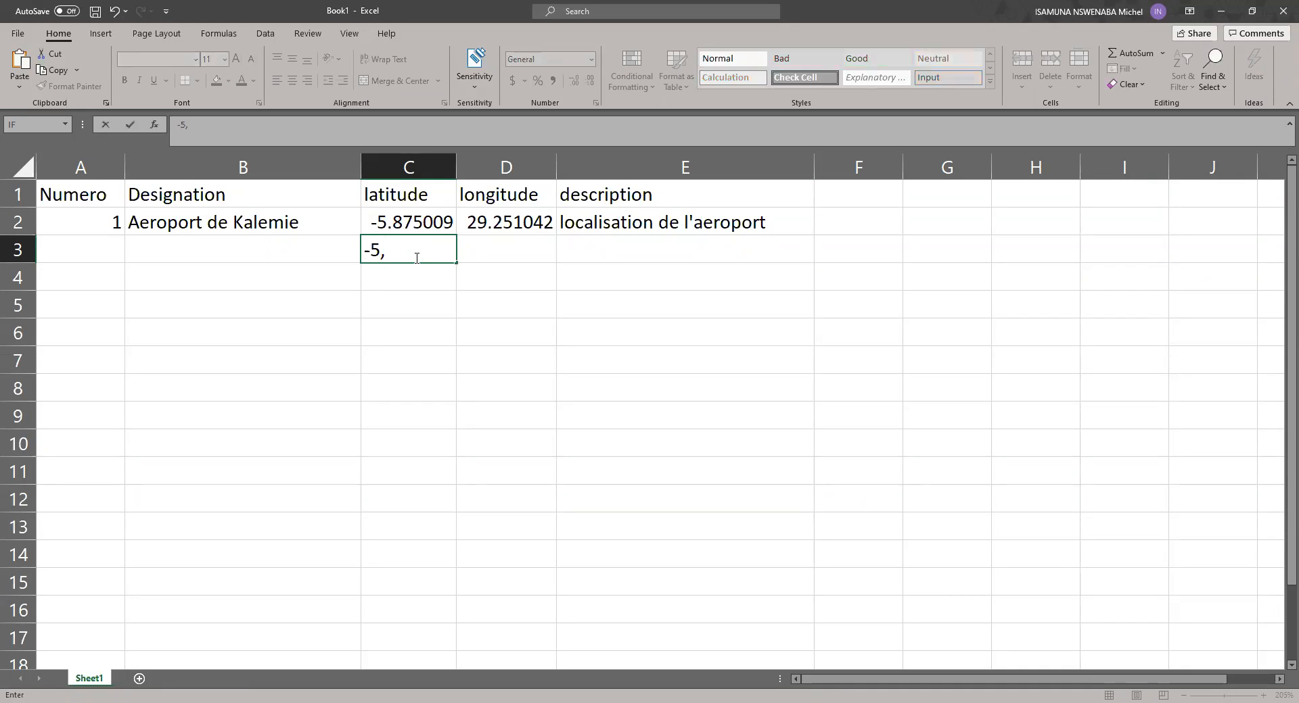
text(875009)
key(Return)
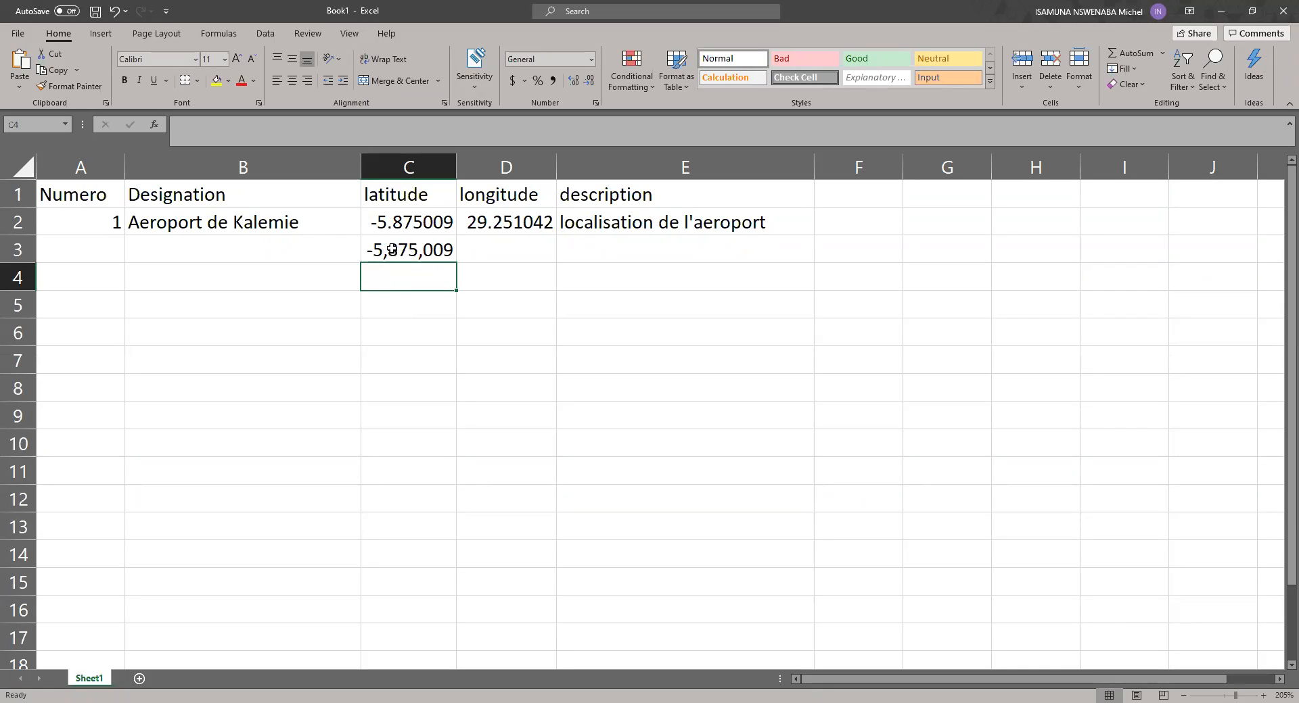
click(414, 252)
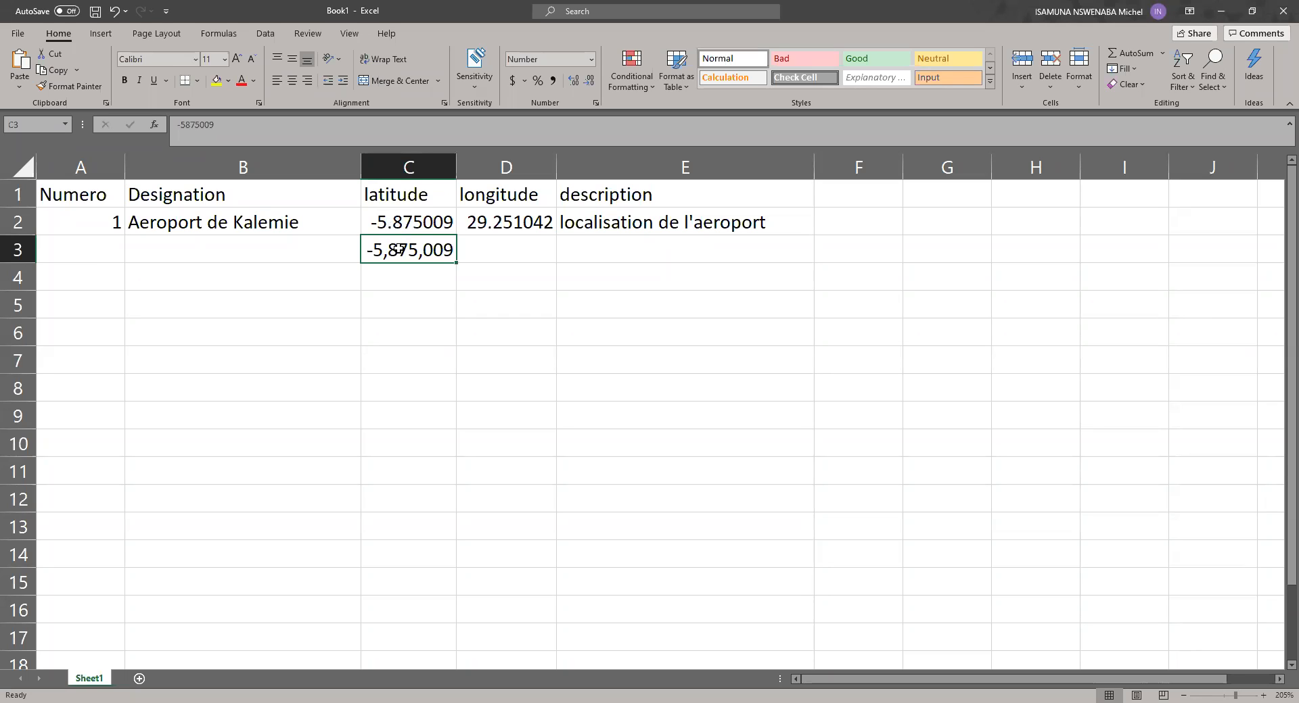
key(Delete)
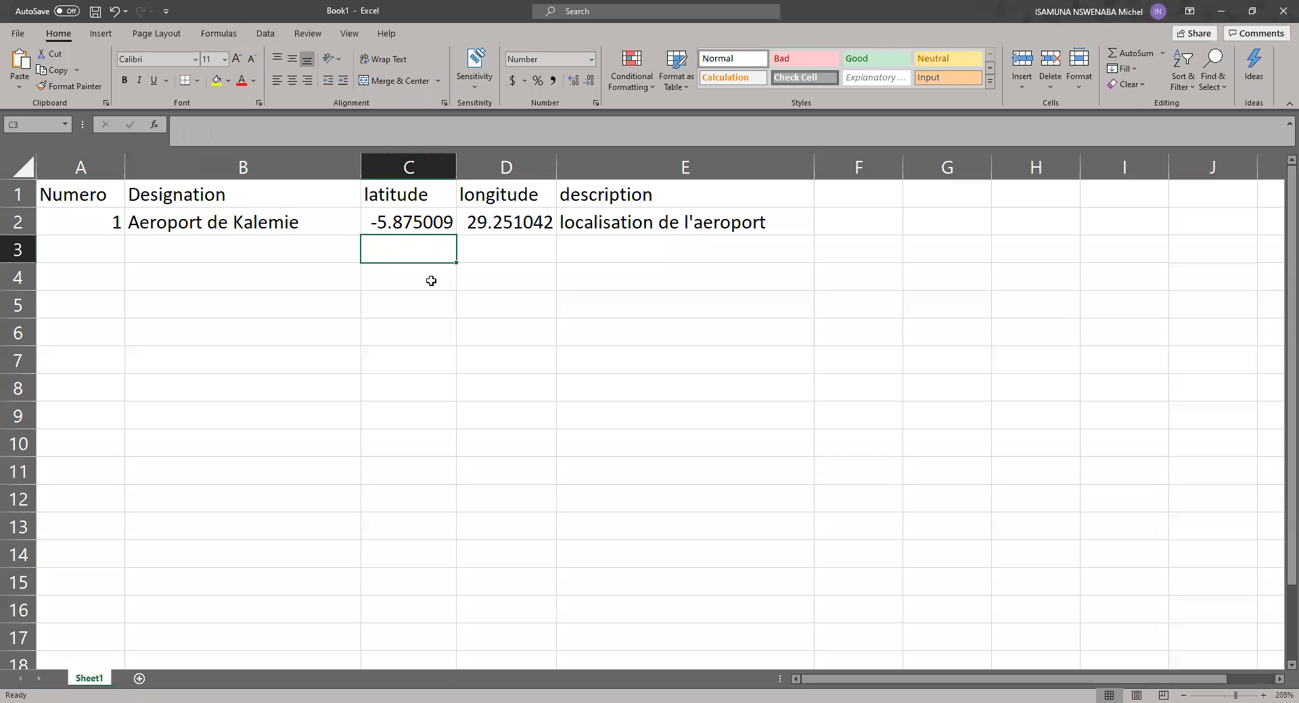
click(373, 334)
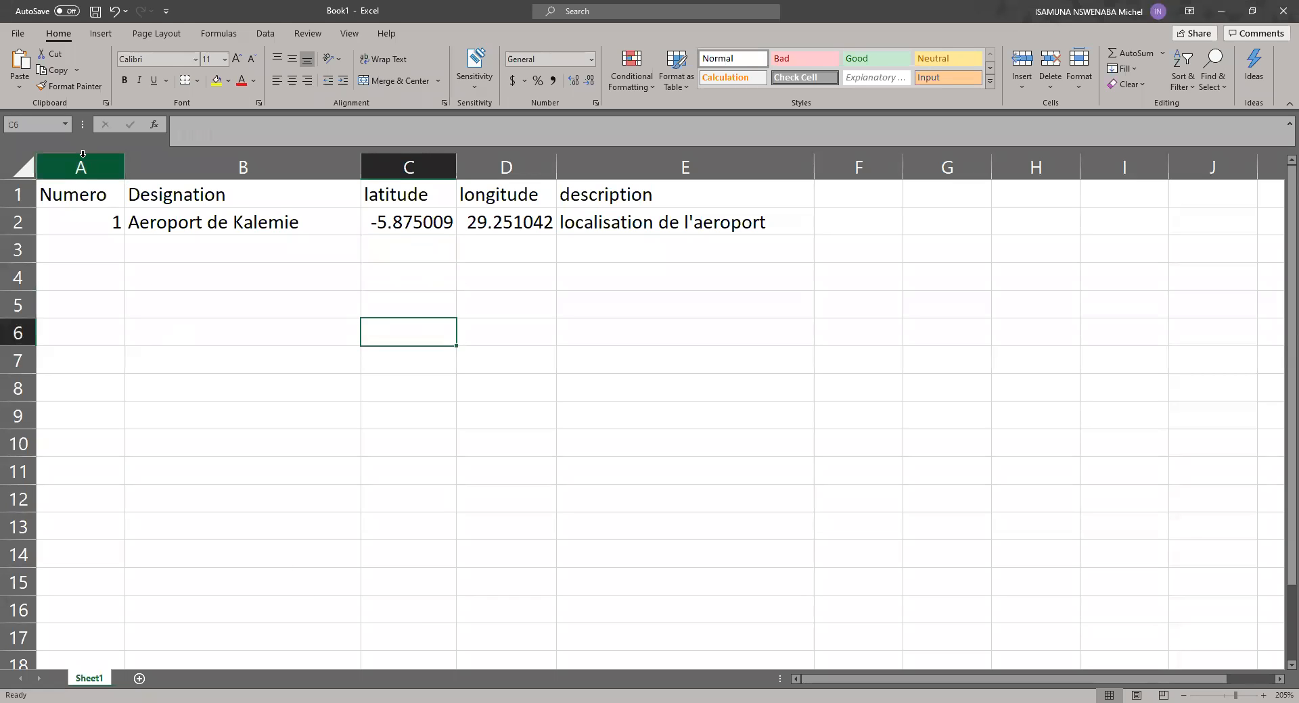
Step: Make the longitude column wider than its contents
drag(90, 164, 164, 165)
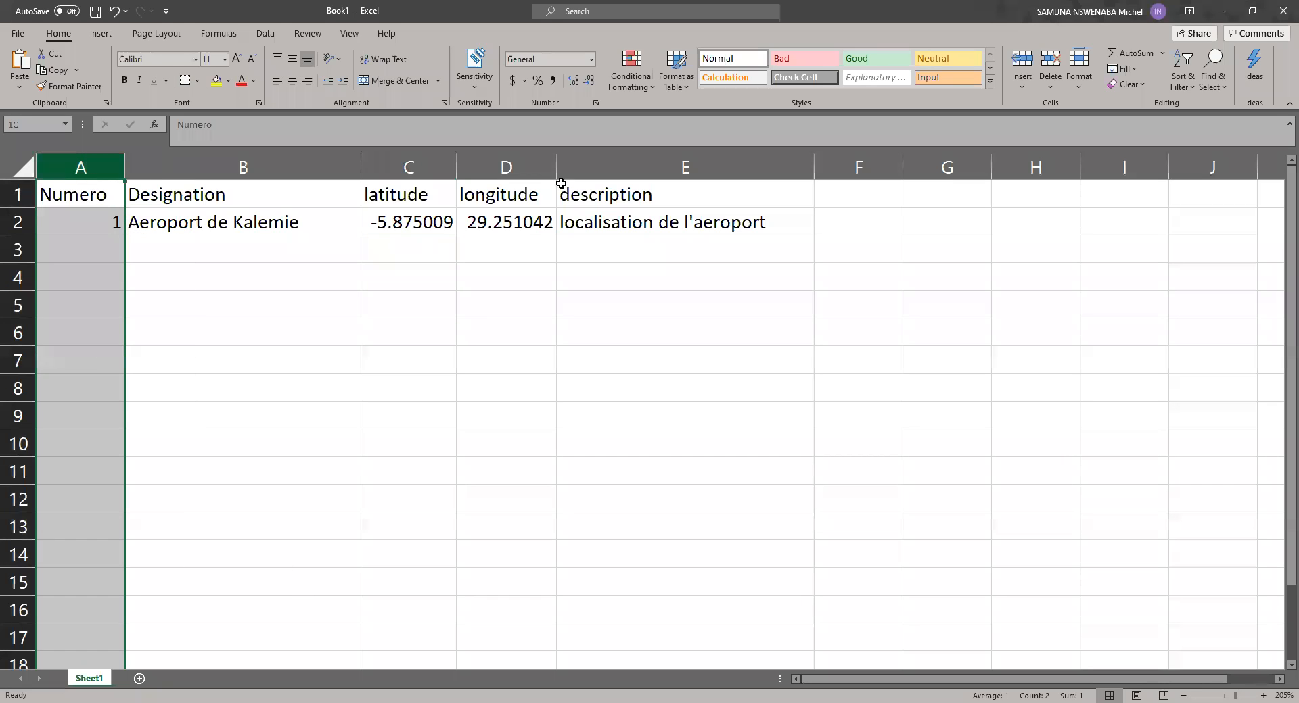
click(579, 248)
drag(556, 174, 596, 173)
drag(103, 224, 738, 225)
click(647, 321)
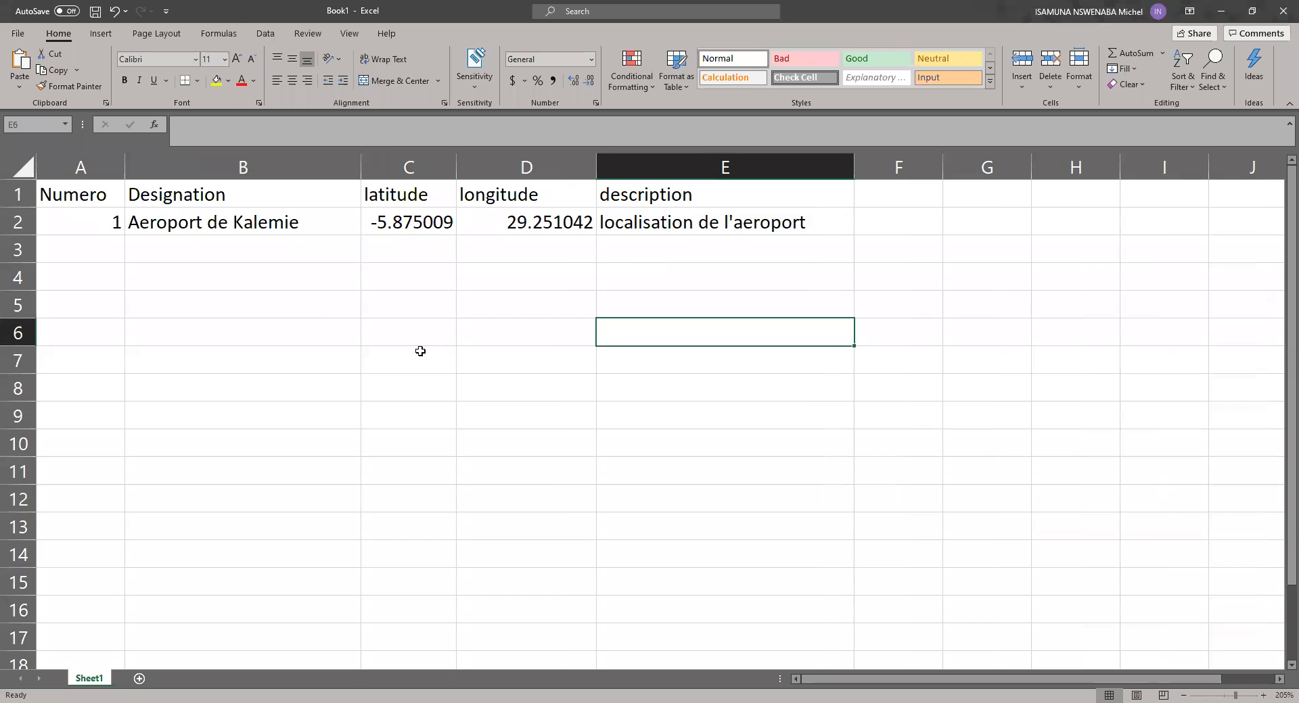
Step: Start the second record by entering the number 2 in A3
click(102, 253)
text(2)
click(266, 249)
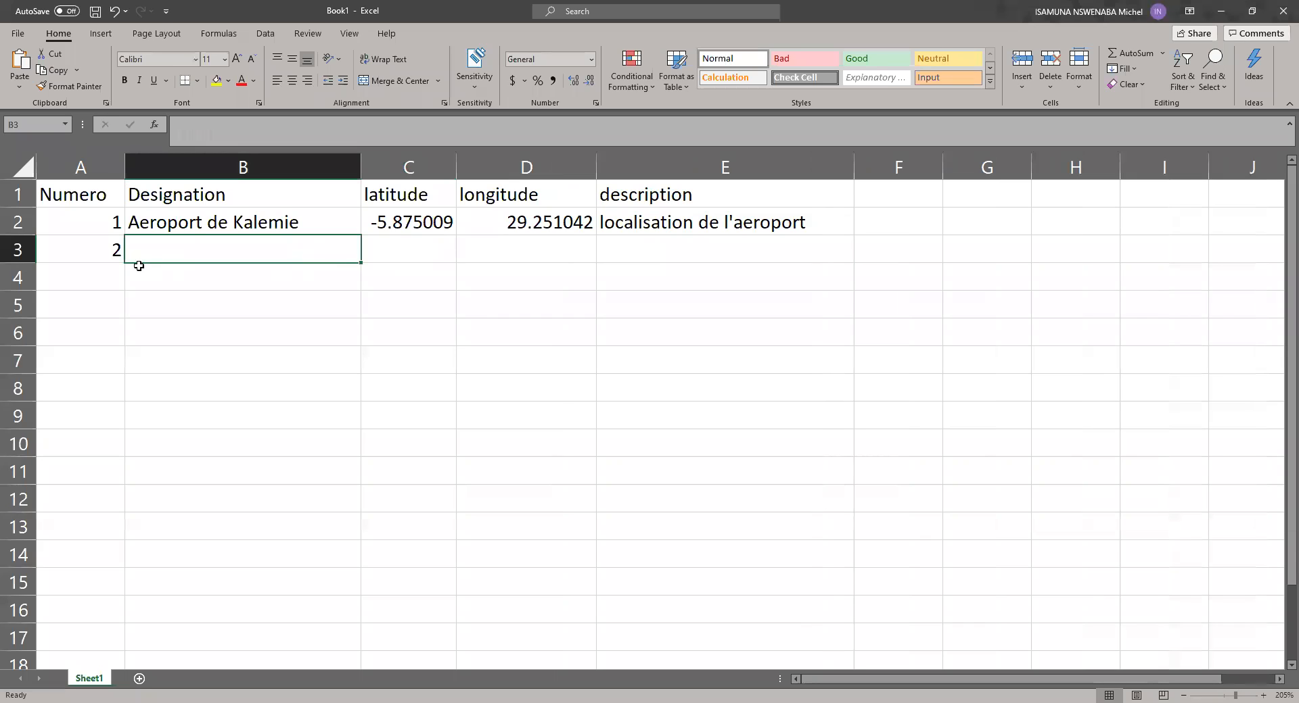
drag(419, 252, 482, 252)
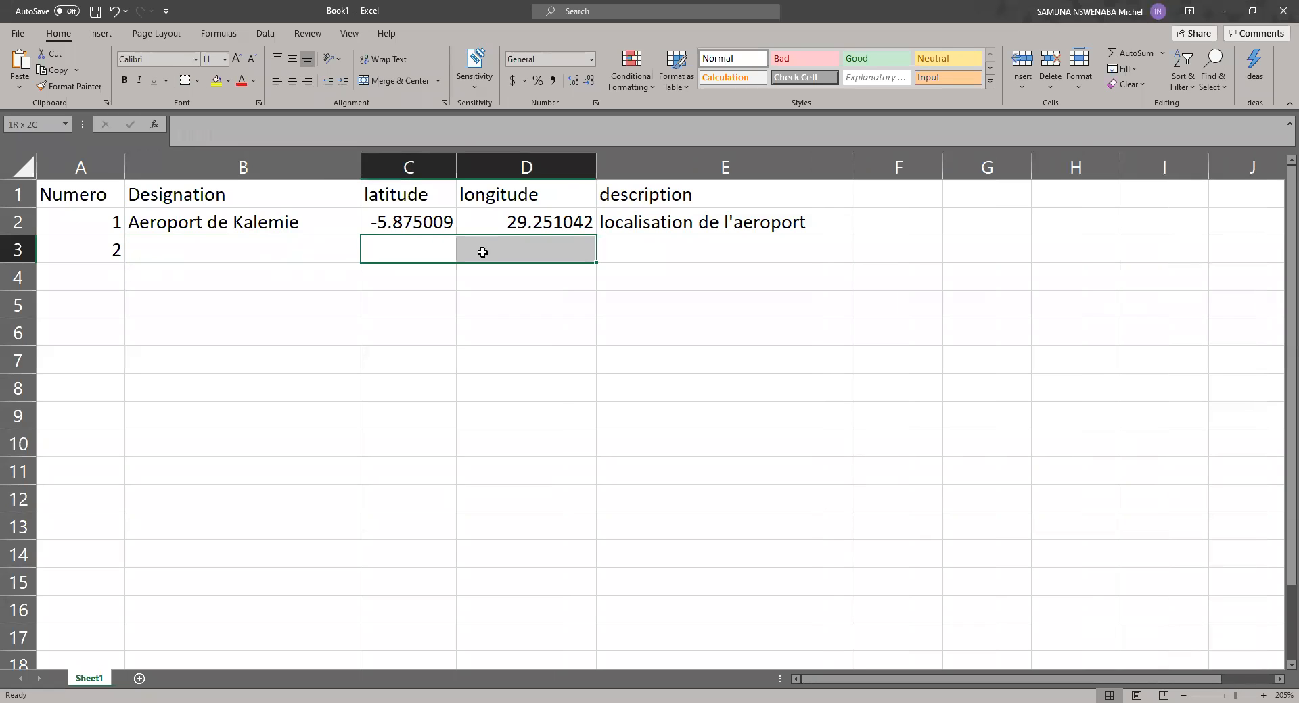
click(88, 282)
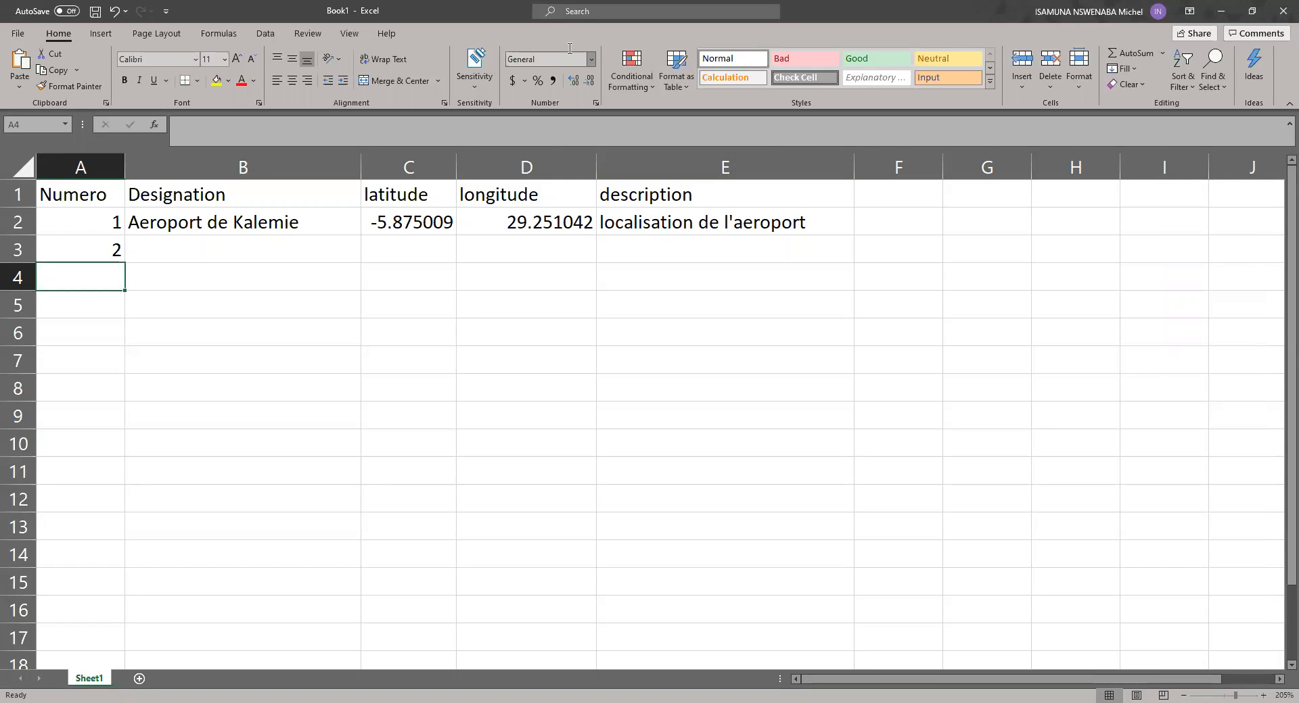
Step: Switch to Google Maps in the browser, close the airport's coordinates card and look over Kalemie town and its surroundings
key(alt+Tab)
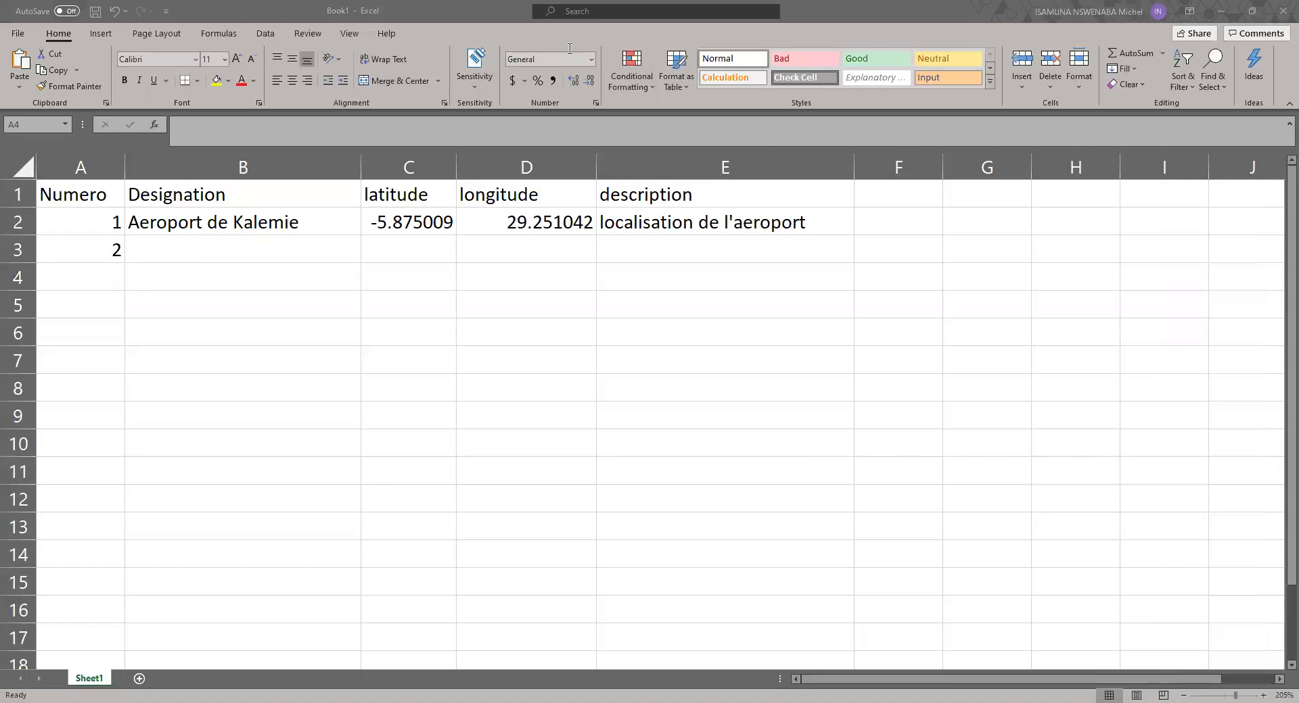
key(alt+Tab)
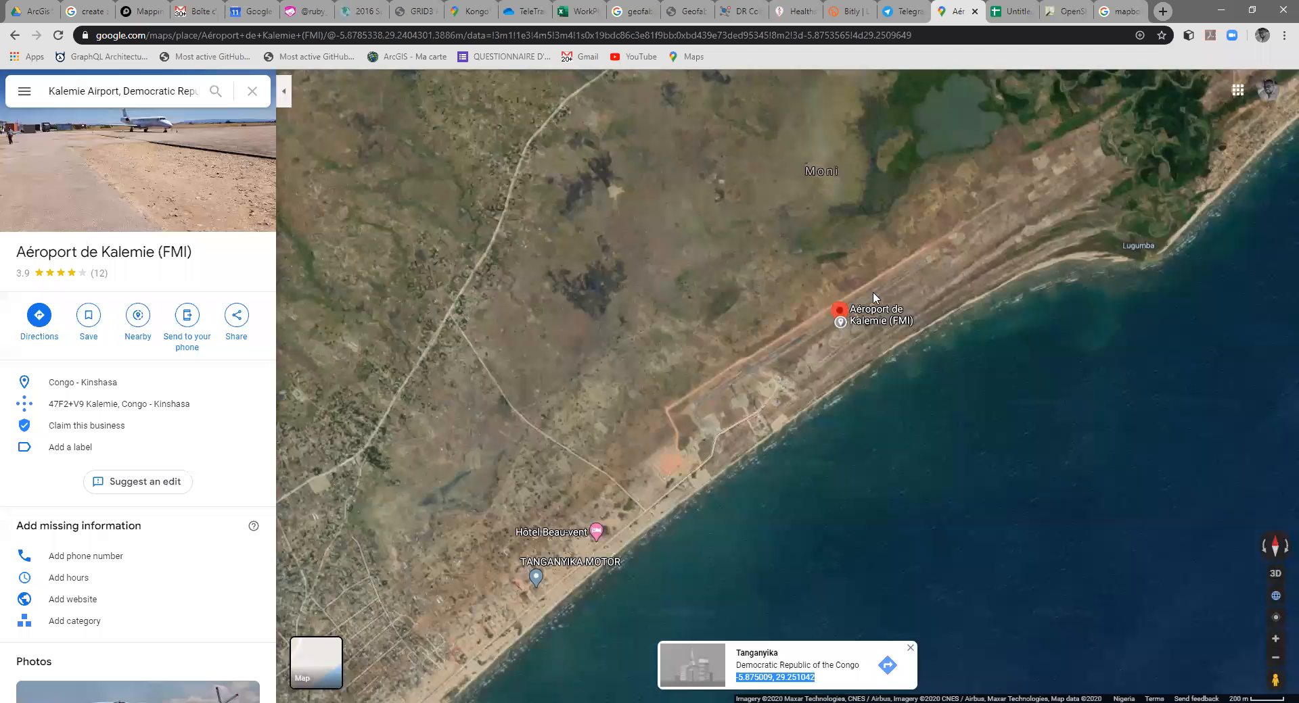
click(910, 648)
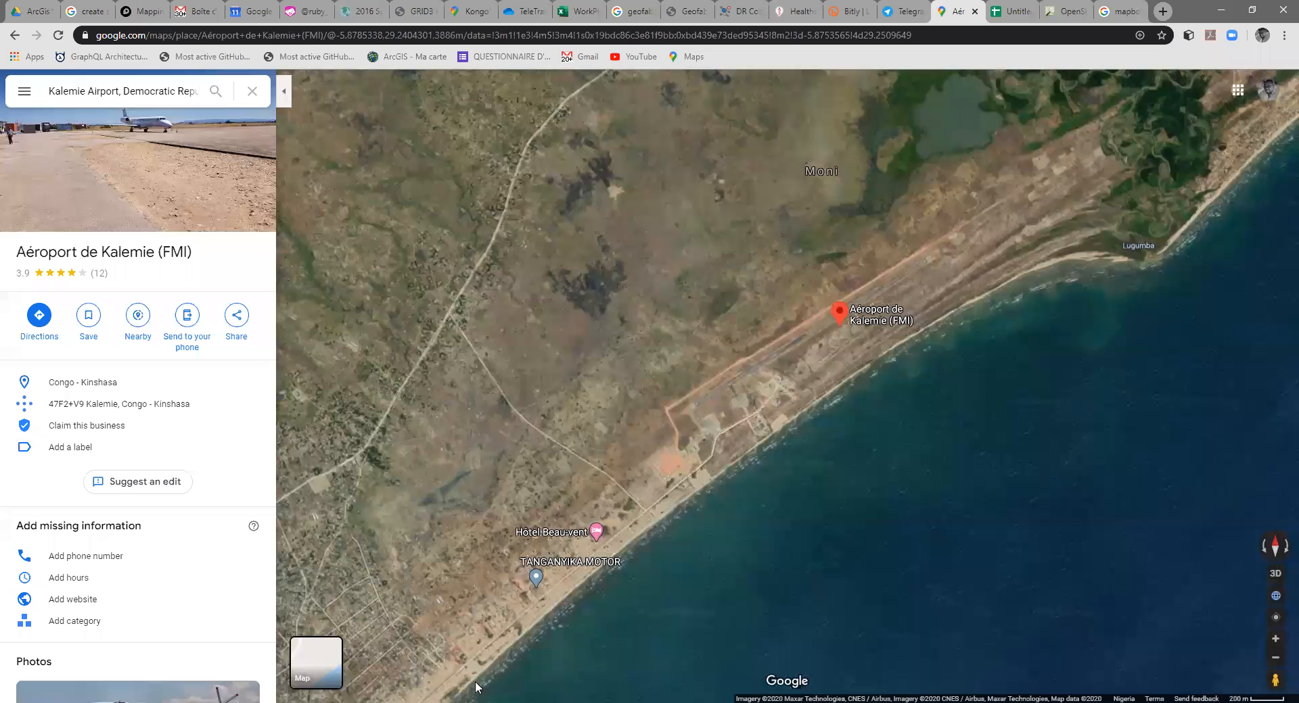
drag(913, 474, 912, 434)
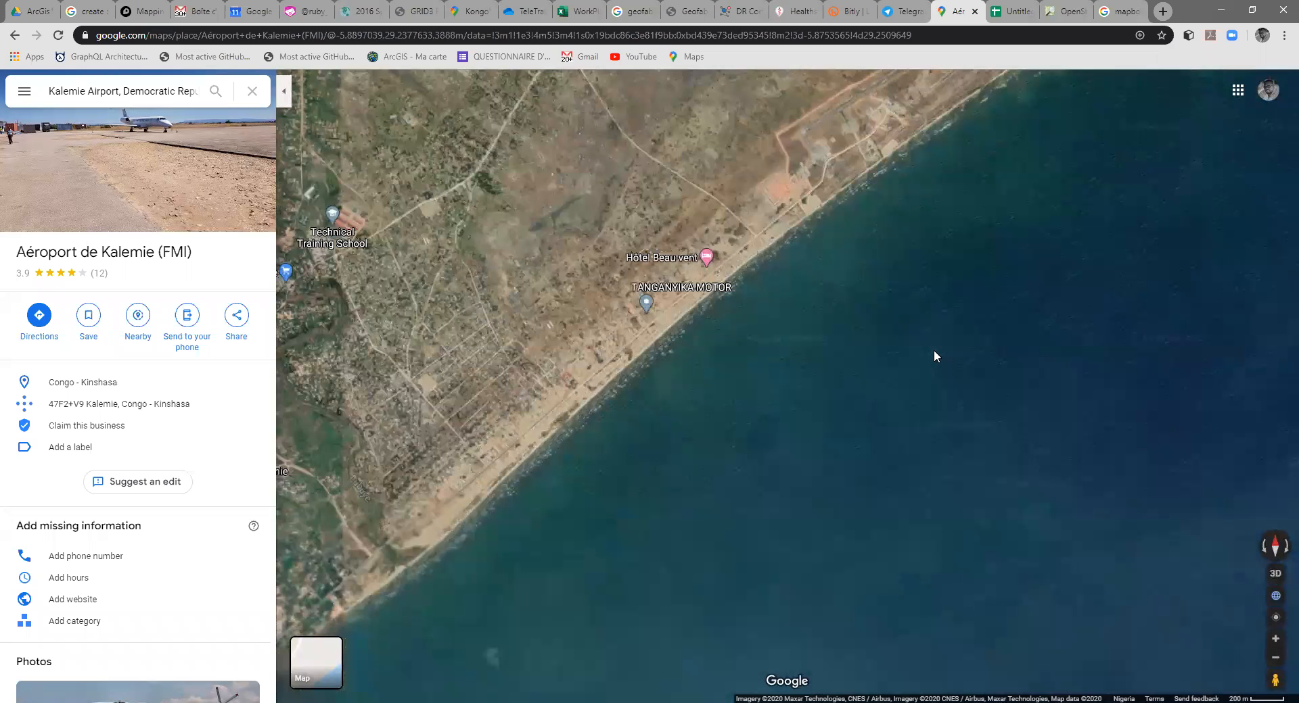
drag(654, 344, 864, 409)
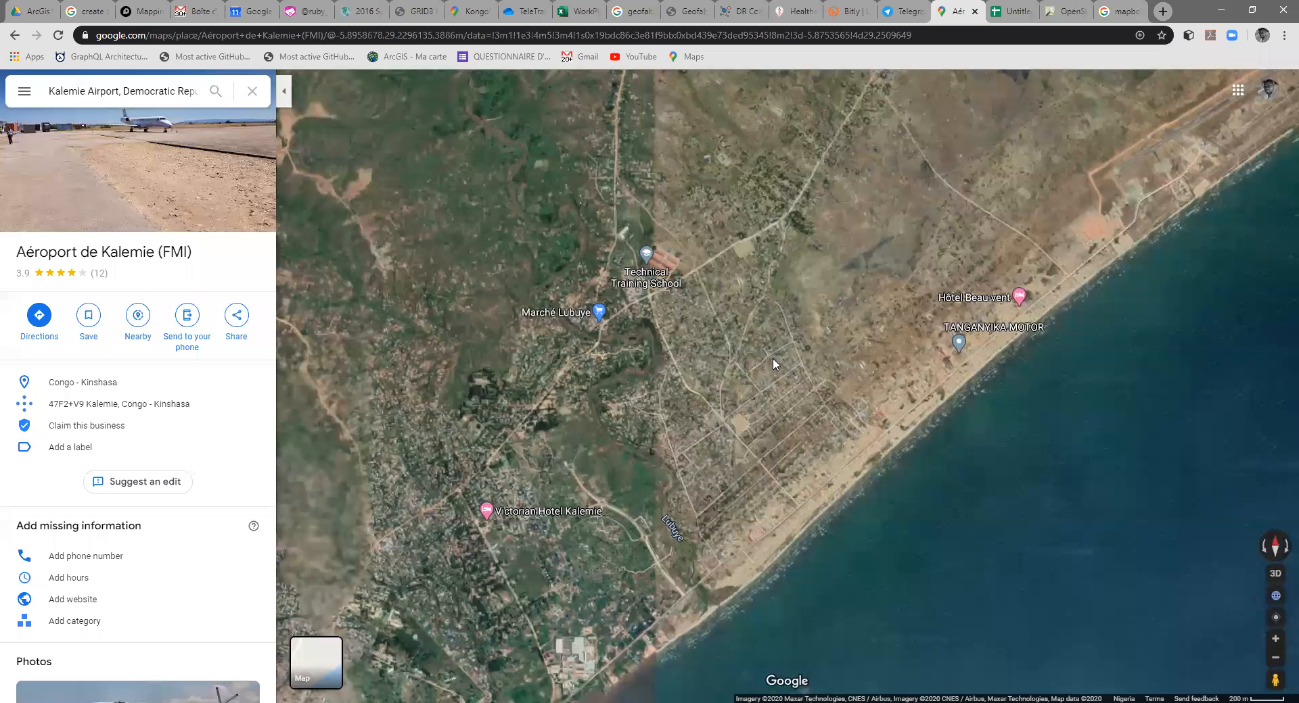
scroll(836, 273, down, 2)
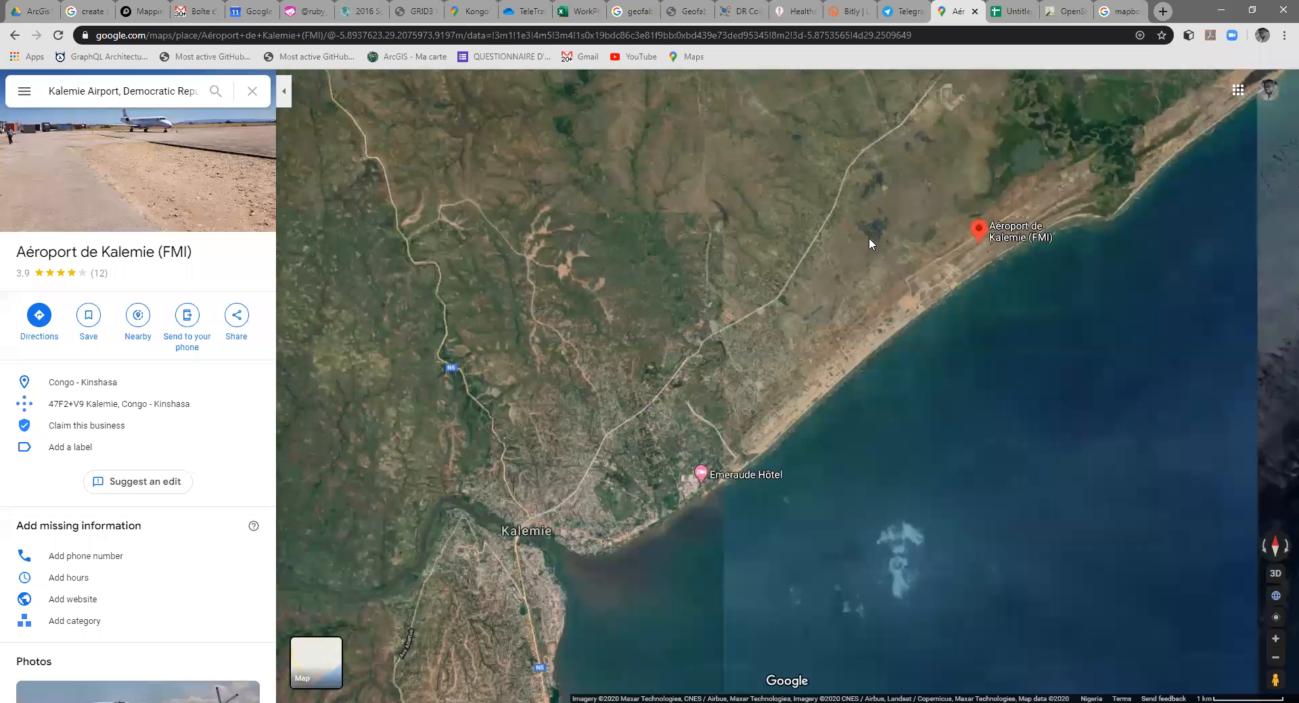
Step: Close the untitled Google Sheets spreadsheet and switch to the open OpenStreetMap page
click(1012, 12)
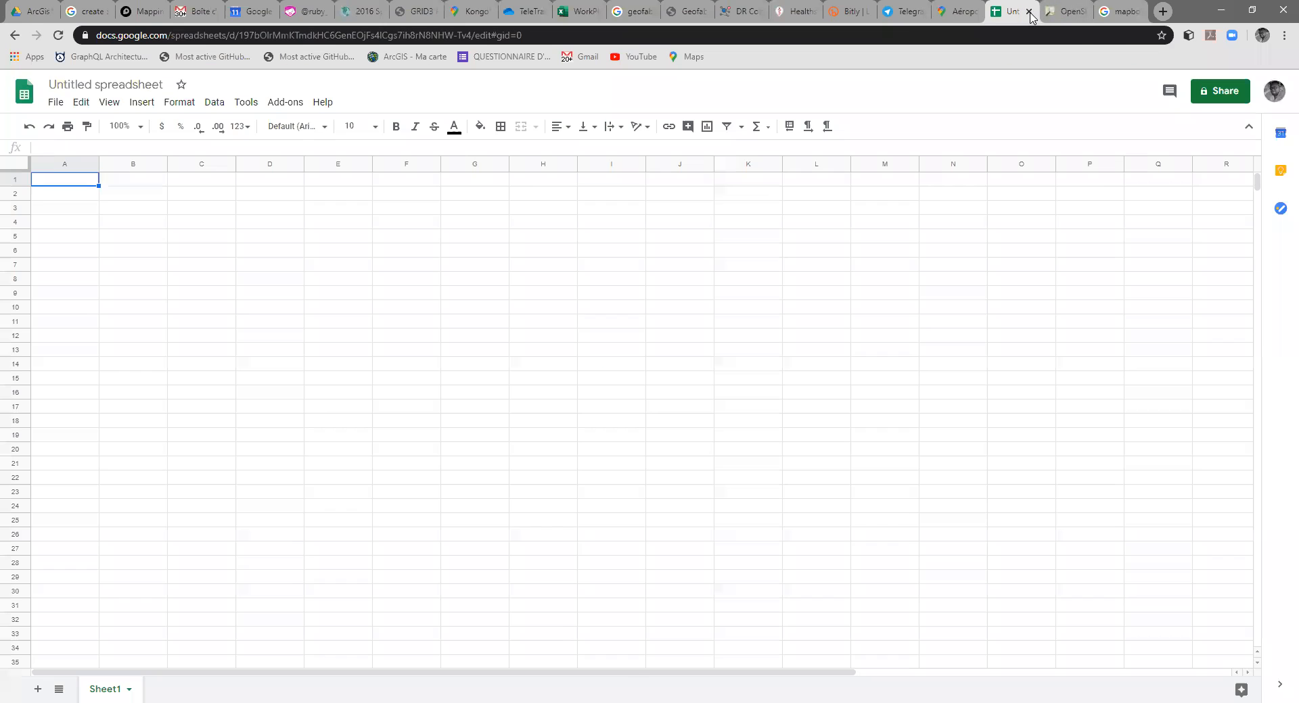
click(1030, 12)
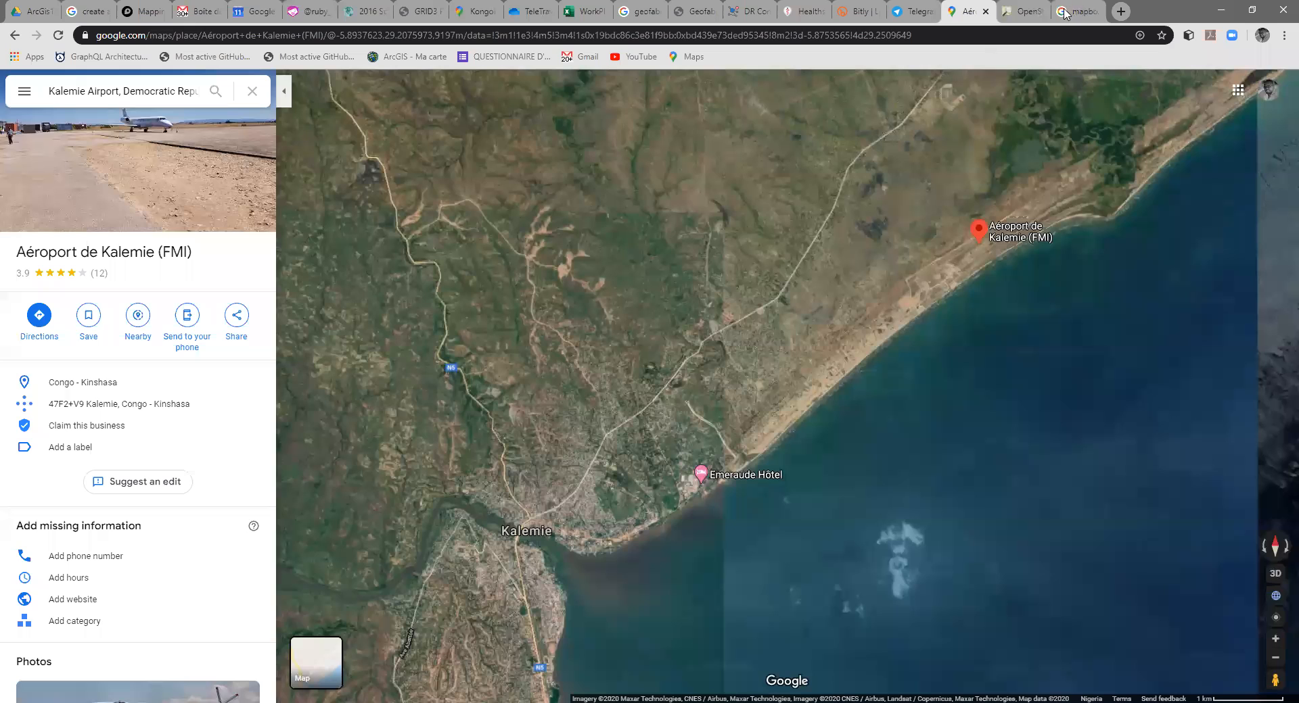
click(1064, 13)
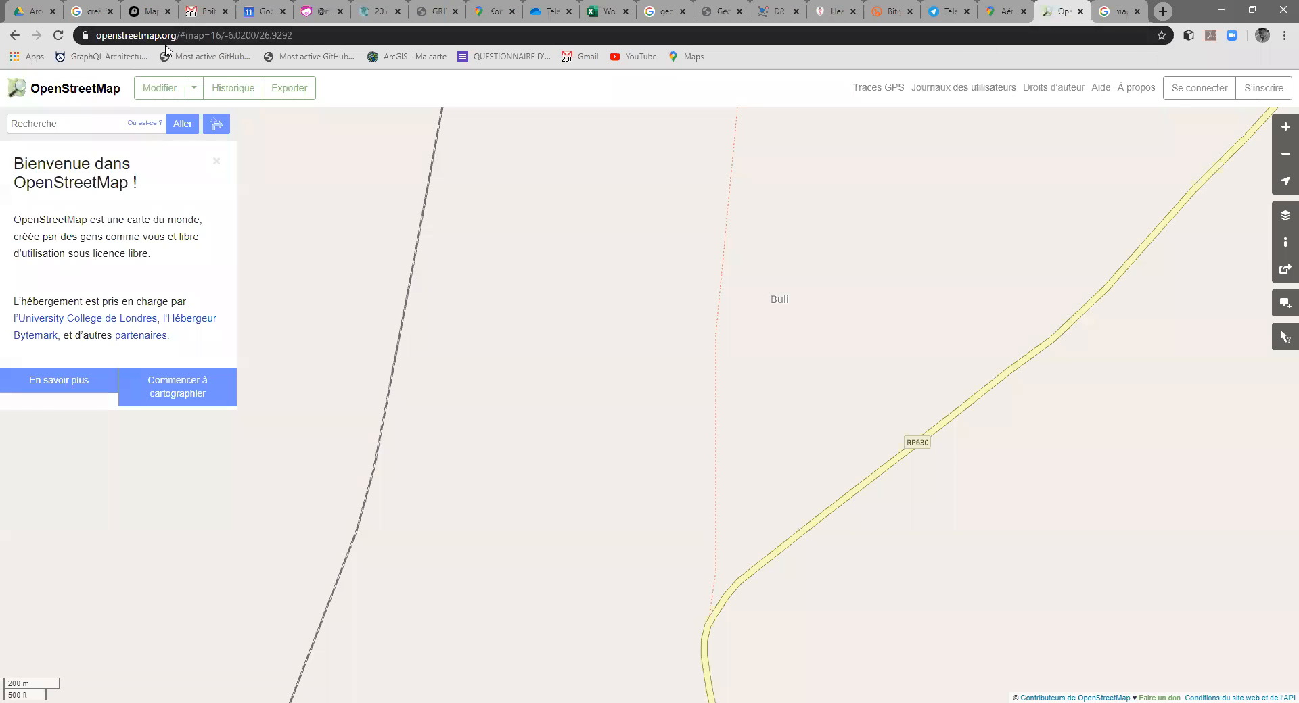
Step: Locate Goma on the OpenStreetMap map, at the northern shore of Lake Kivu, and look over the city and its airport
scroll(663, 305, up, 3)
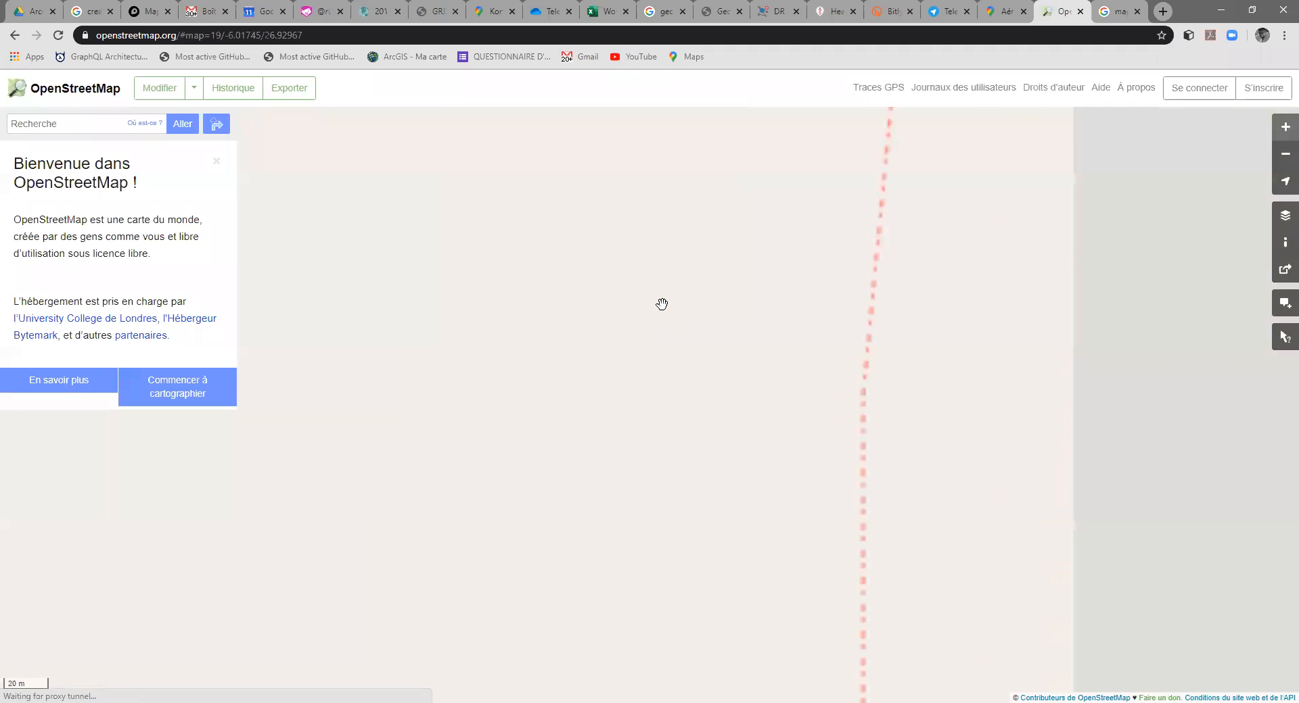
scroll(661, 304, down, 6)
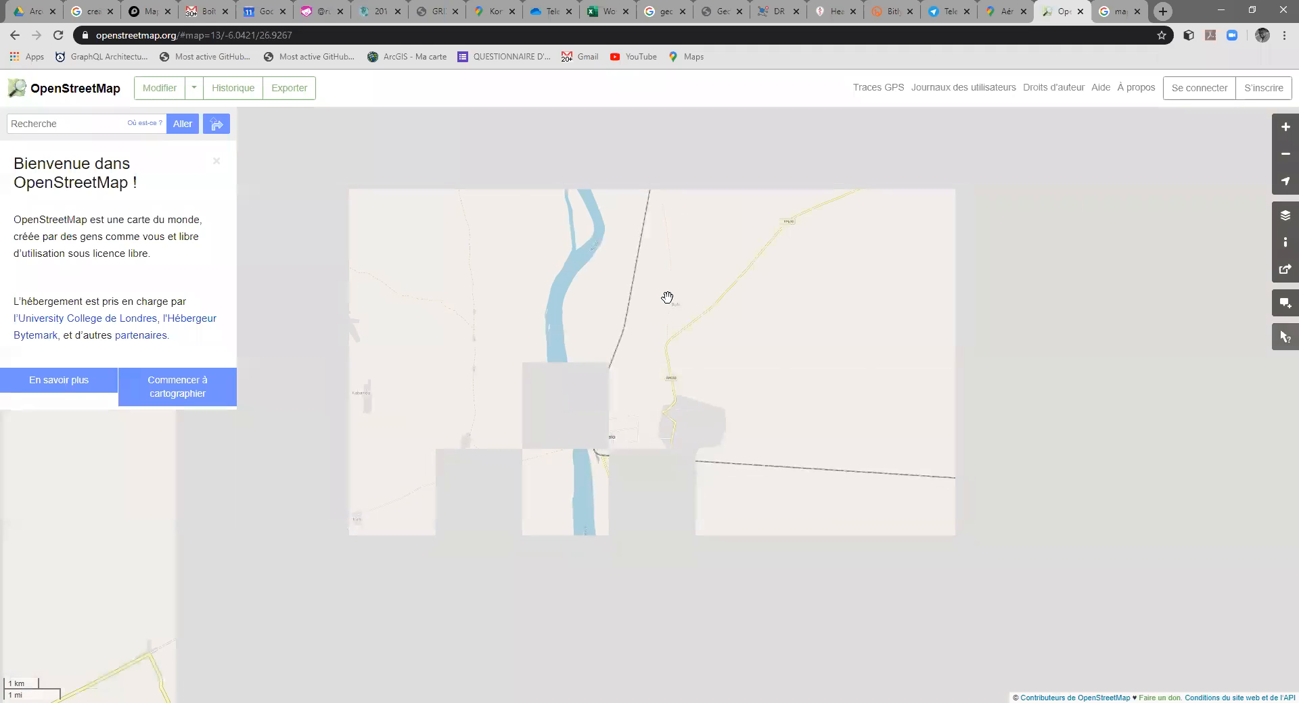
scroll(655, 303, down, 3)
scroll(654, 304, down, 1)
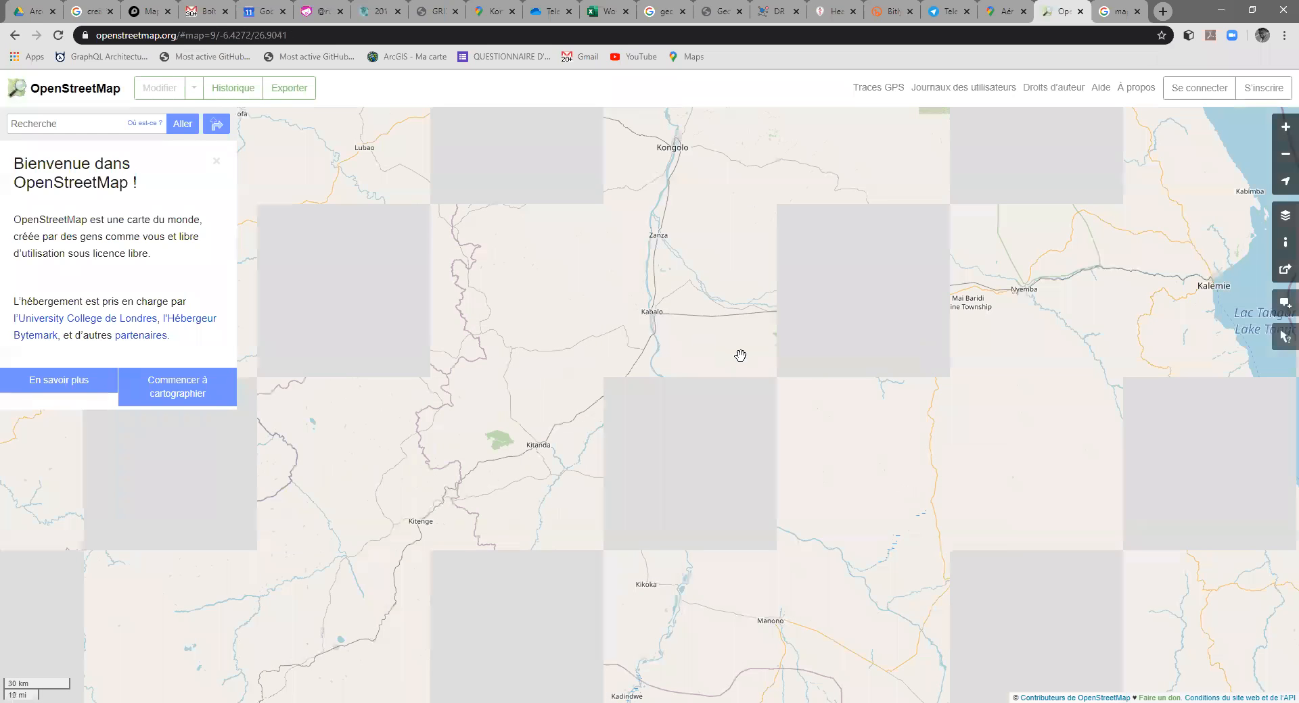
scroll(740, 355, down, 1)
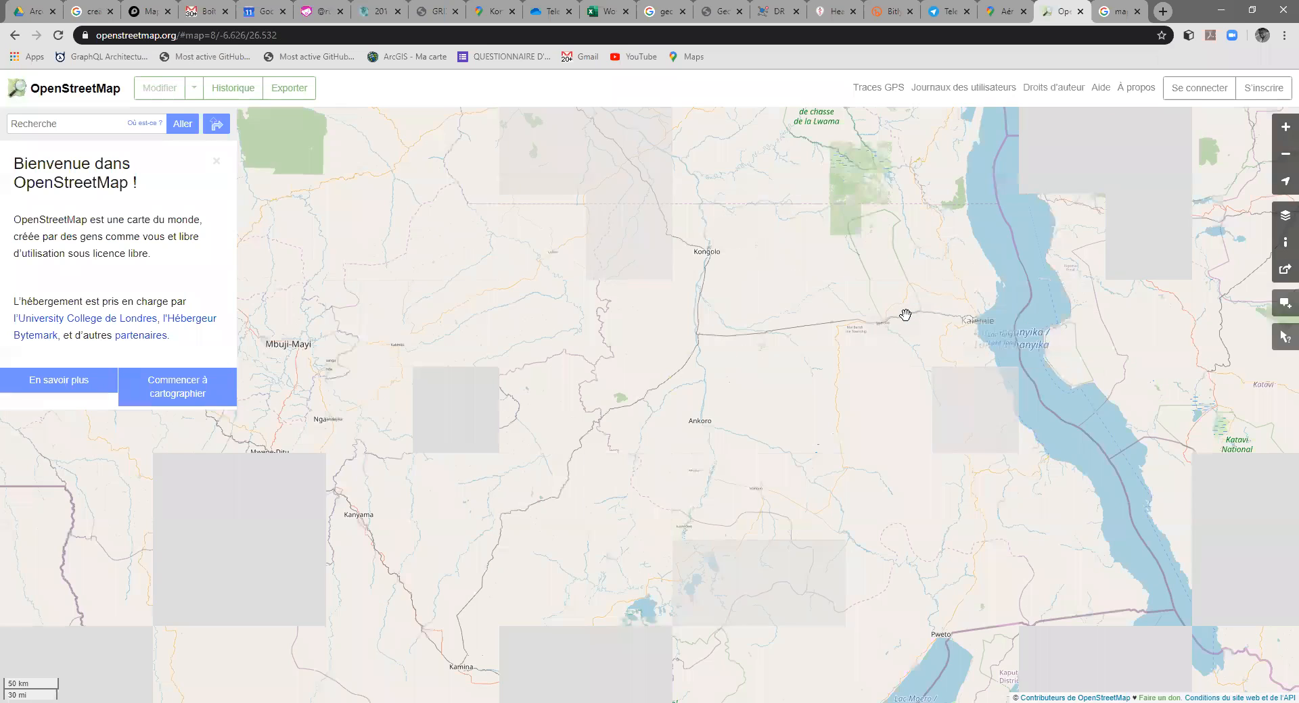
drag(997, 228, 947, 286)
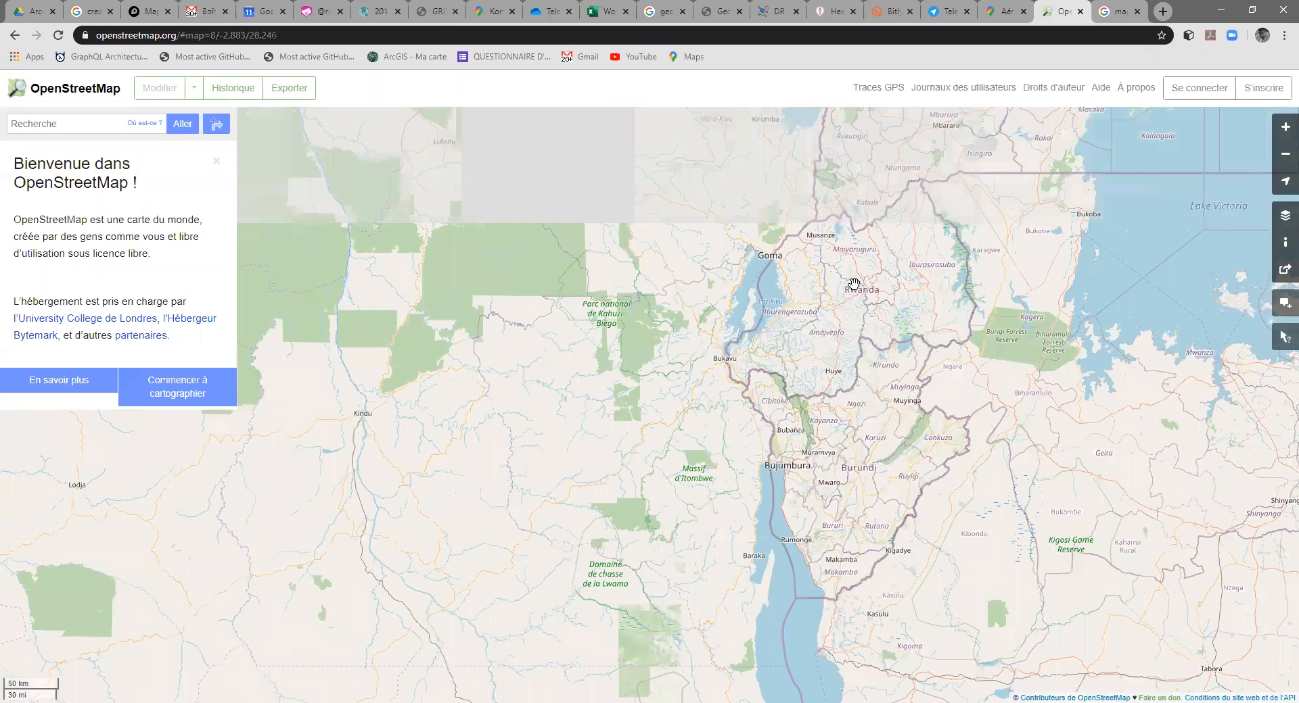
drag(853, 284, 927, 453)
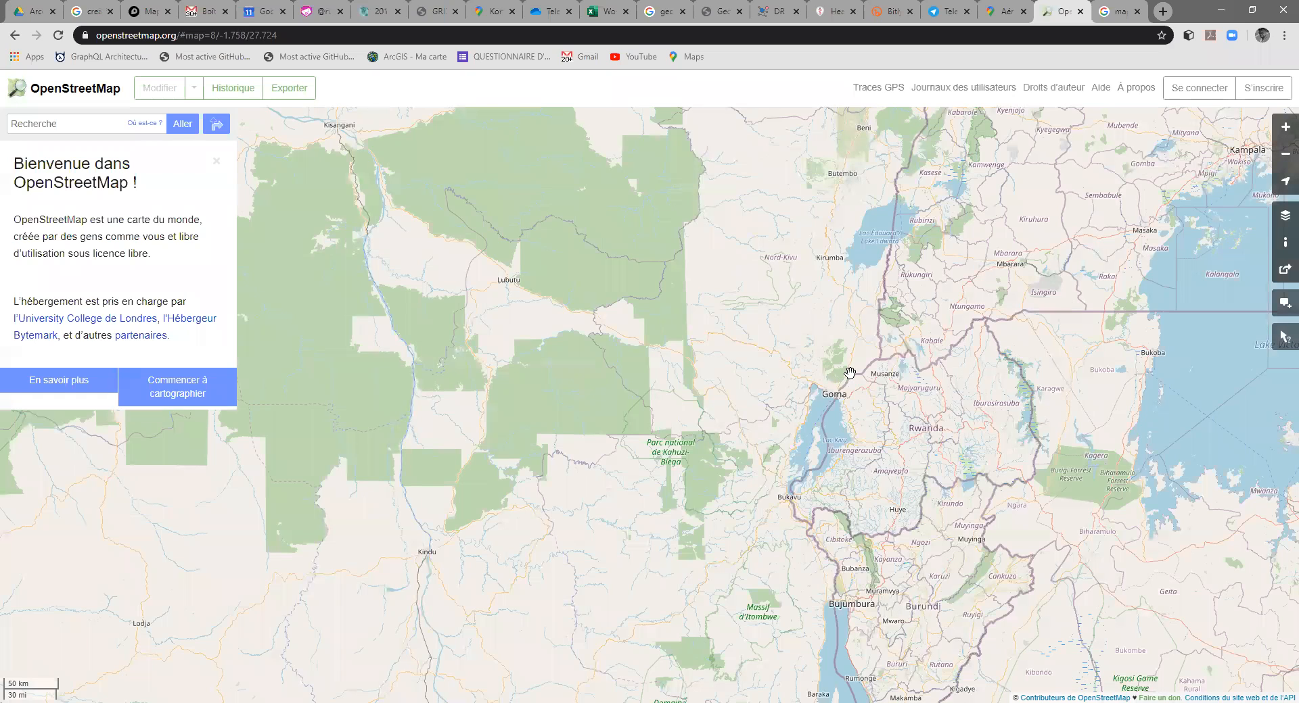
scroll(795, 477, up, 2)
drag(752, 543, 797, 410)
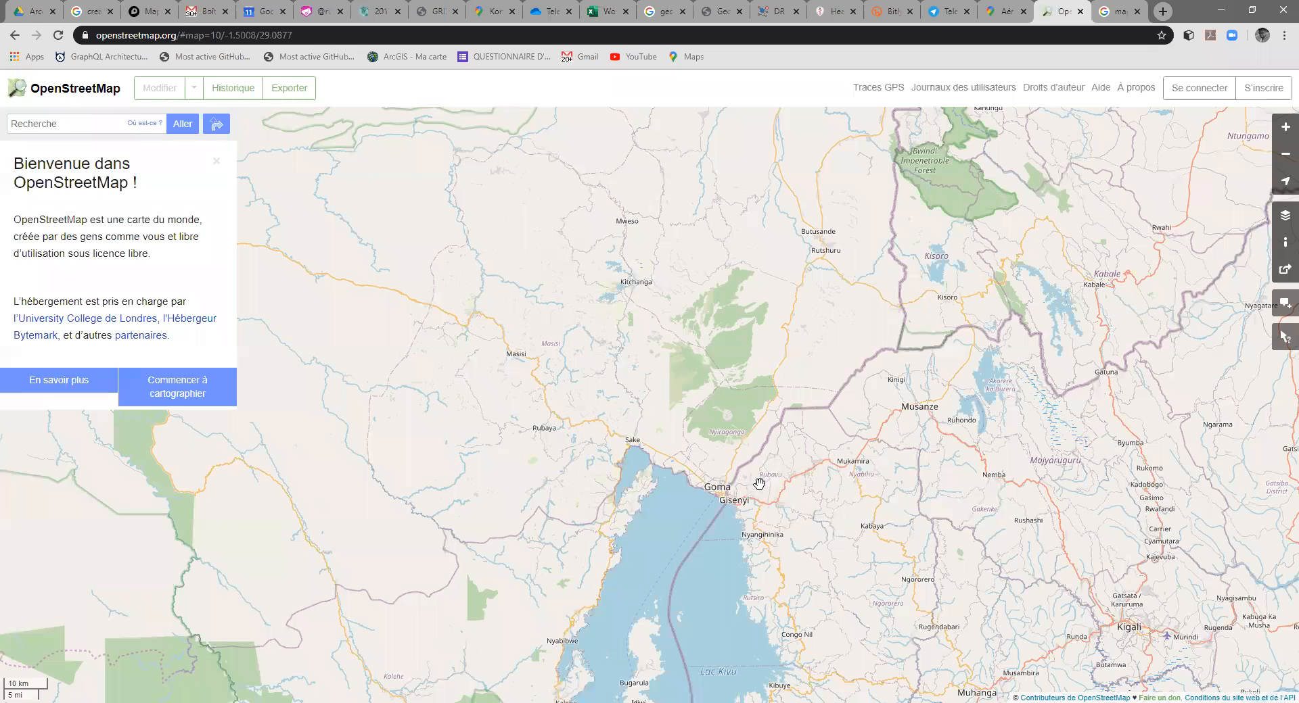
scroll(760, 485, up, 4)
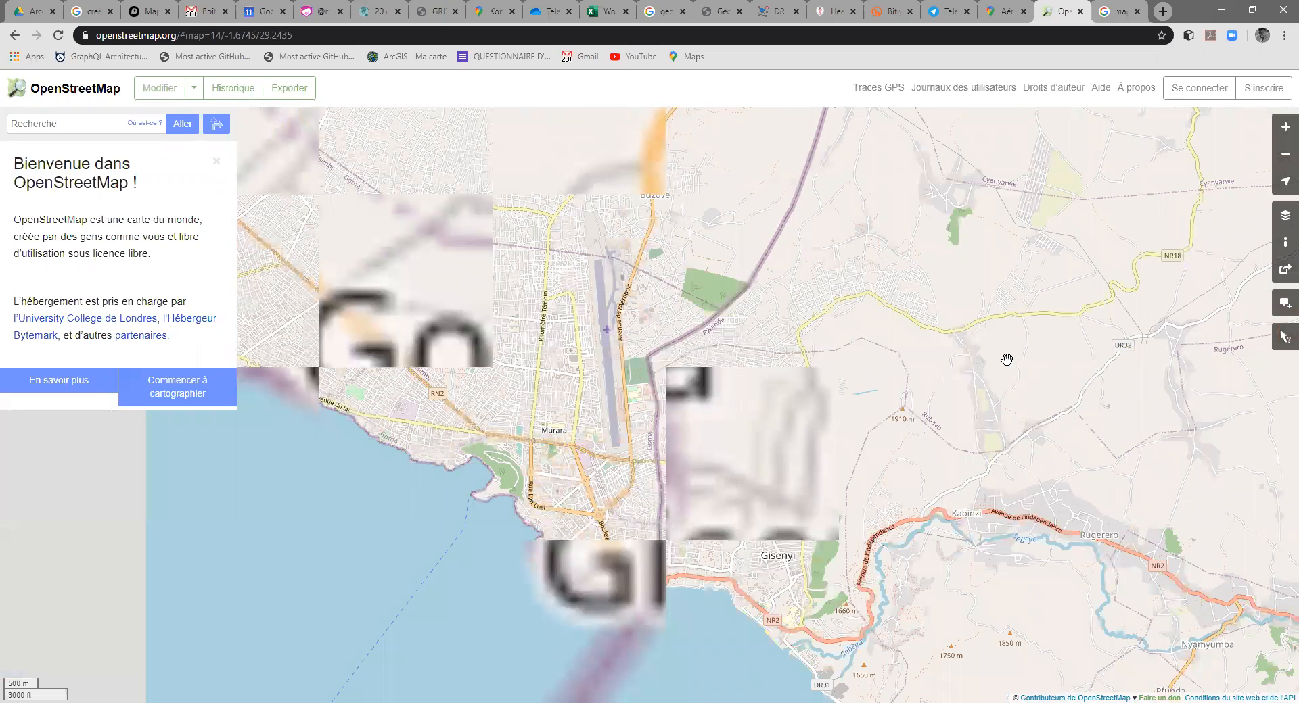
drag(596, 298, 839, 310)
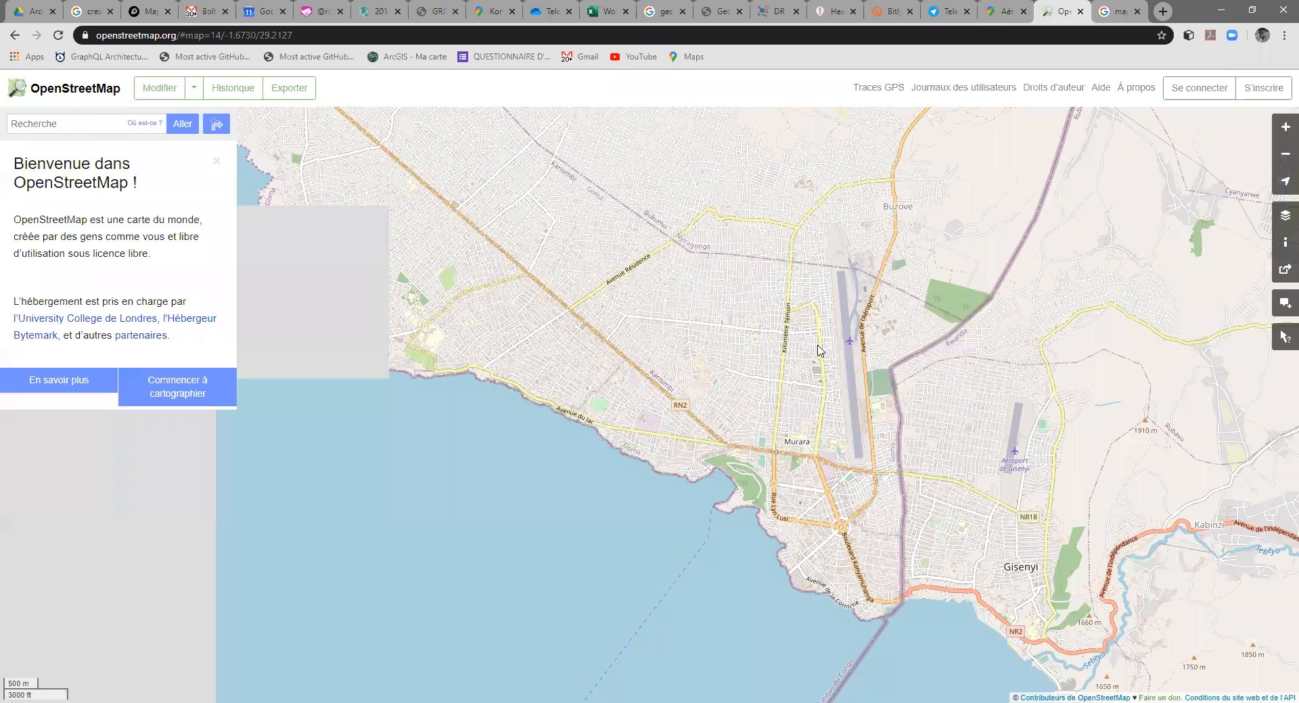
Step: Switch to Google Maps, search for Goma, Democratic Republic of the Congo, and change from satellite imagery to the standard map
key(ctrl+shift+Tab)
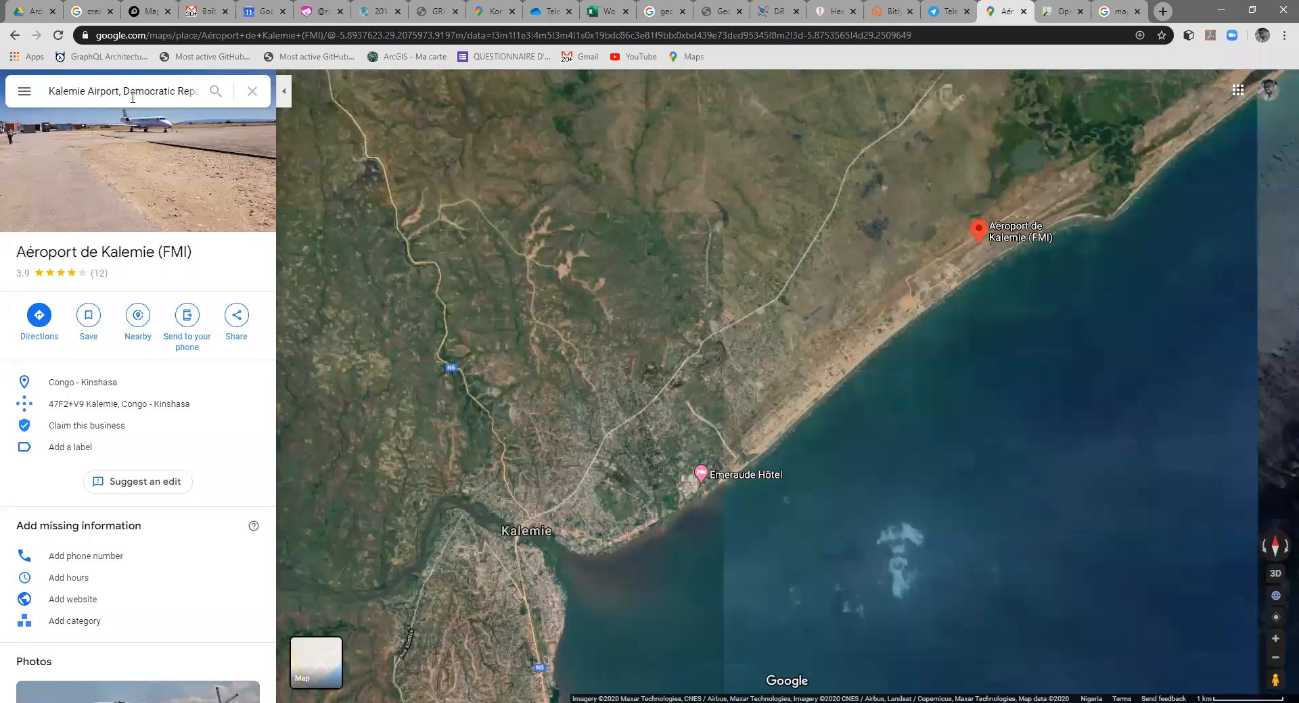
click(133, 97)
text(goma)
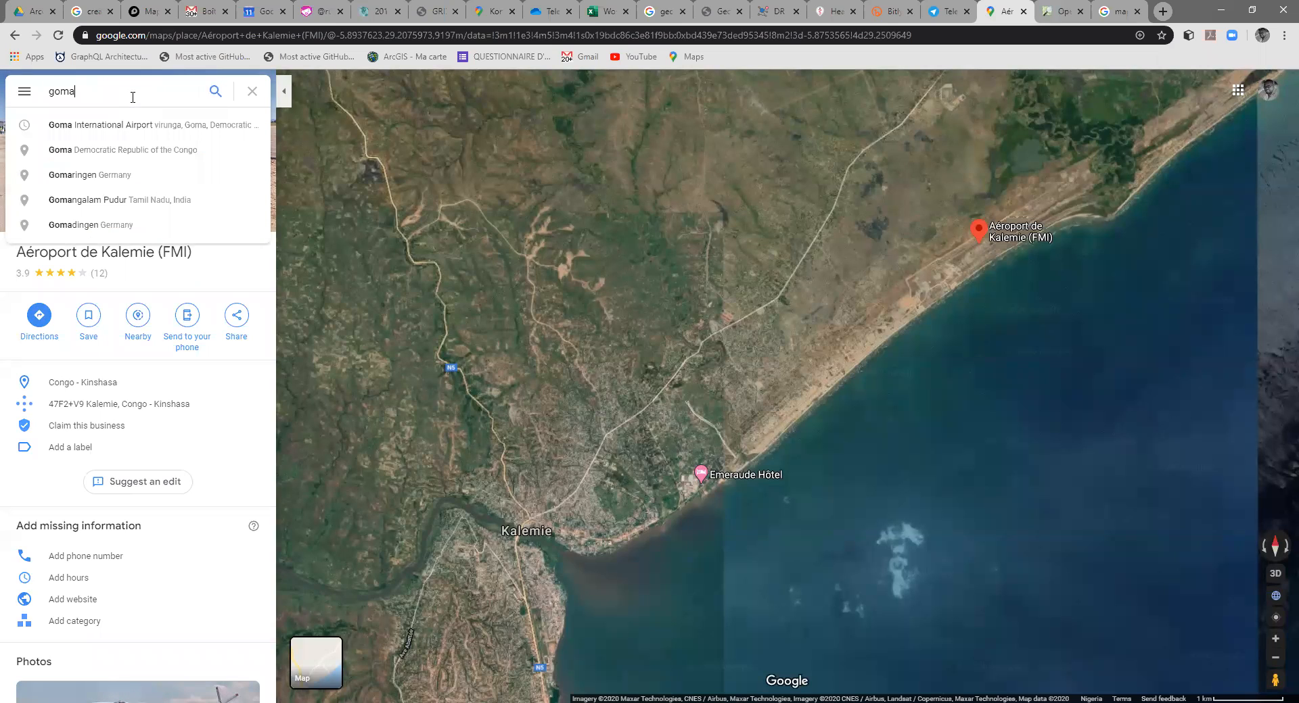
click(142, 150)
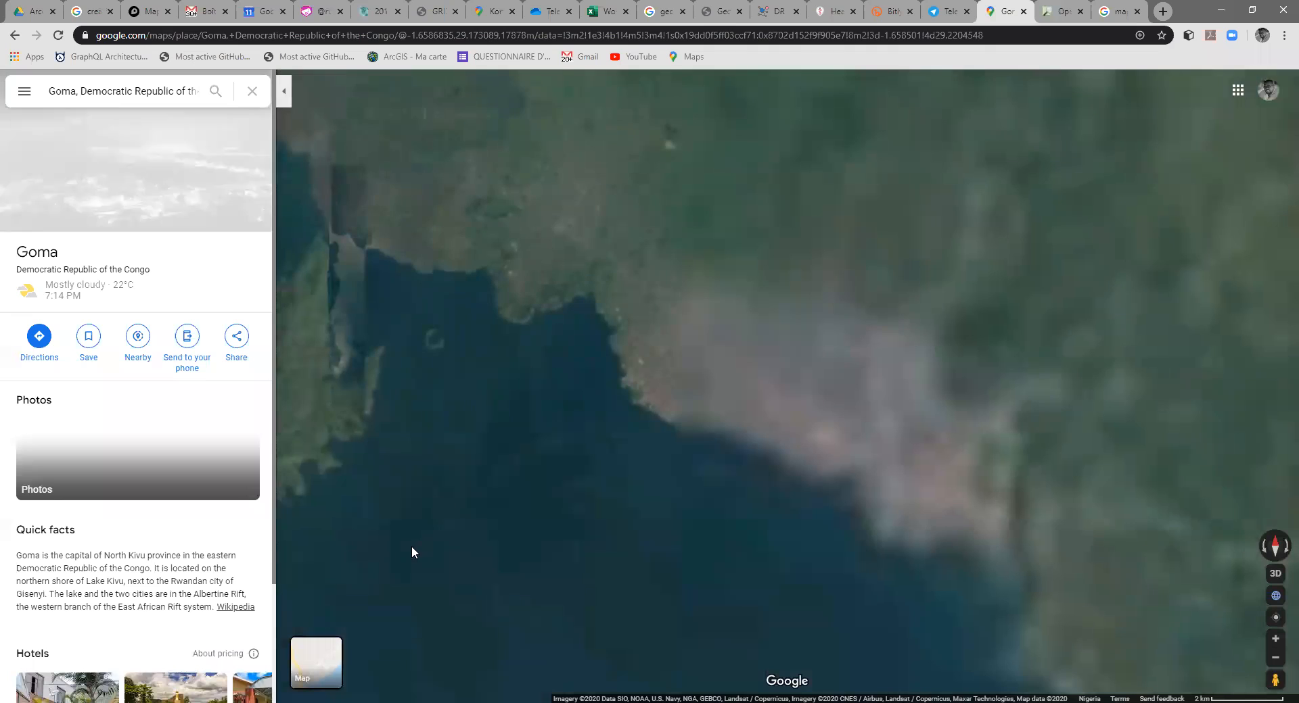
click(312, 675)
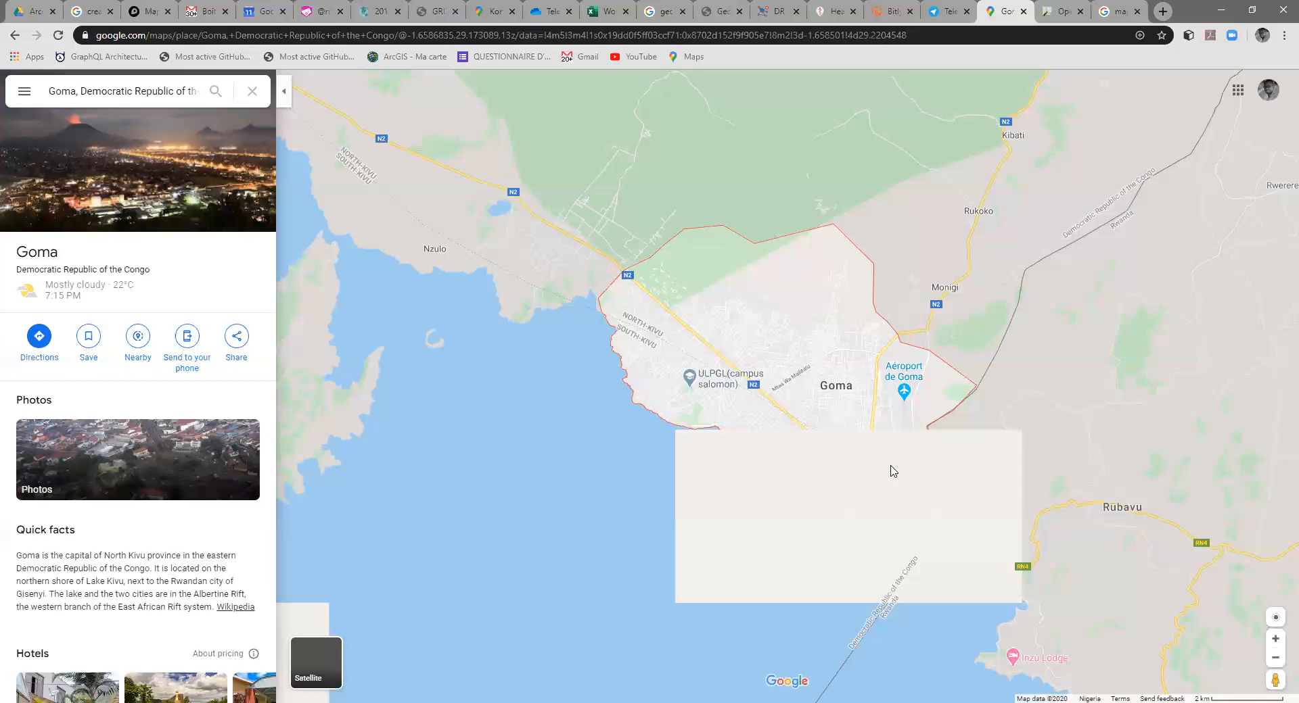
Step: Compare the street detail of Goma in OpenStreetMap with that in Google Maps
click(1060, 12)
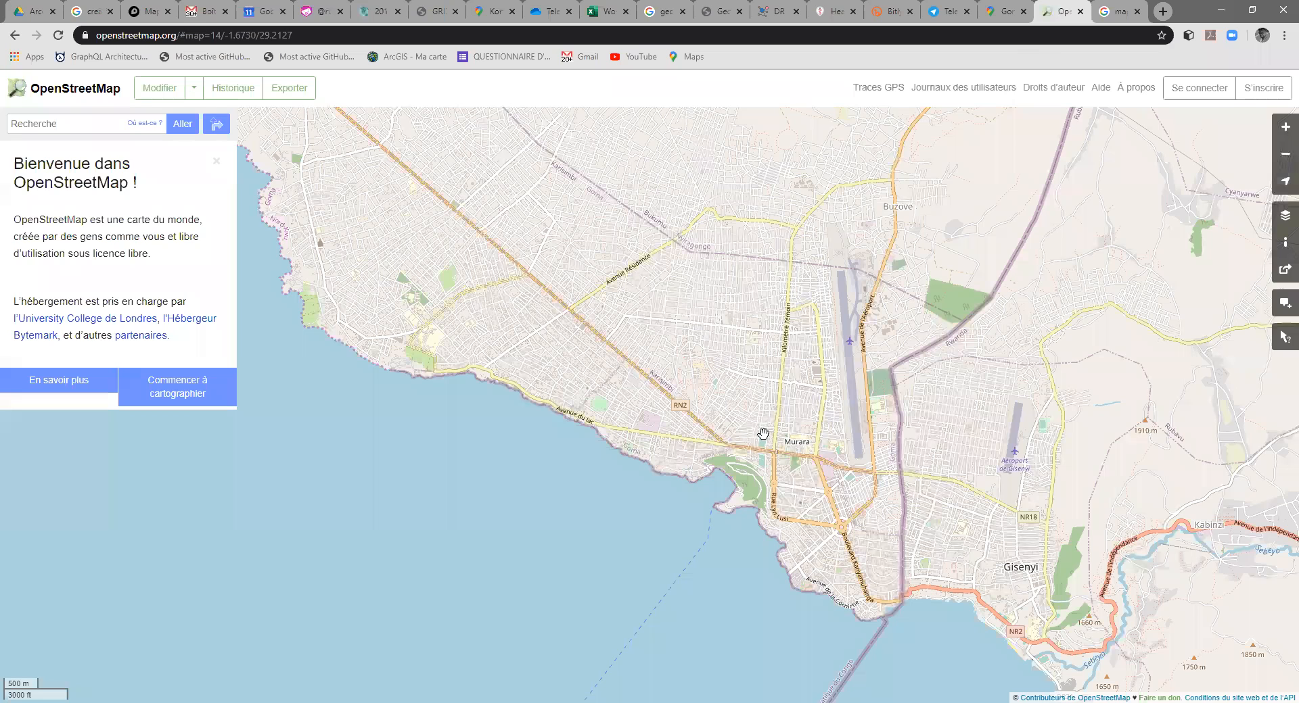
drag(716, 338, 762, 434)
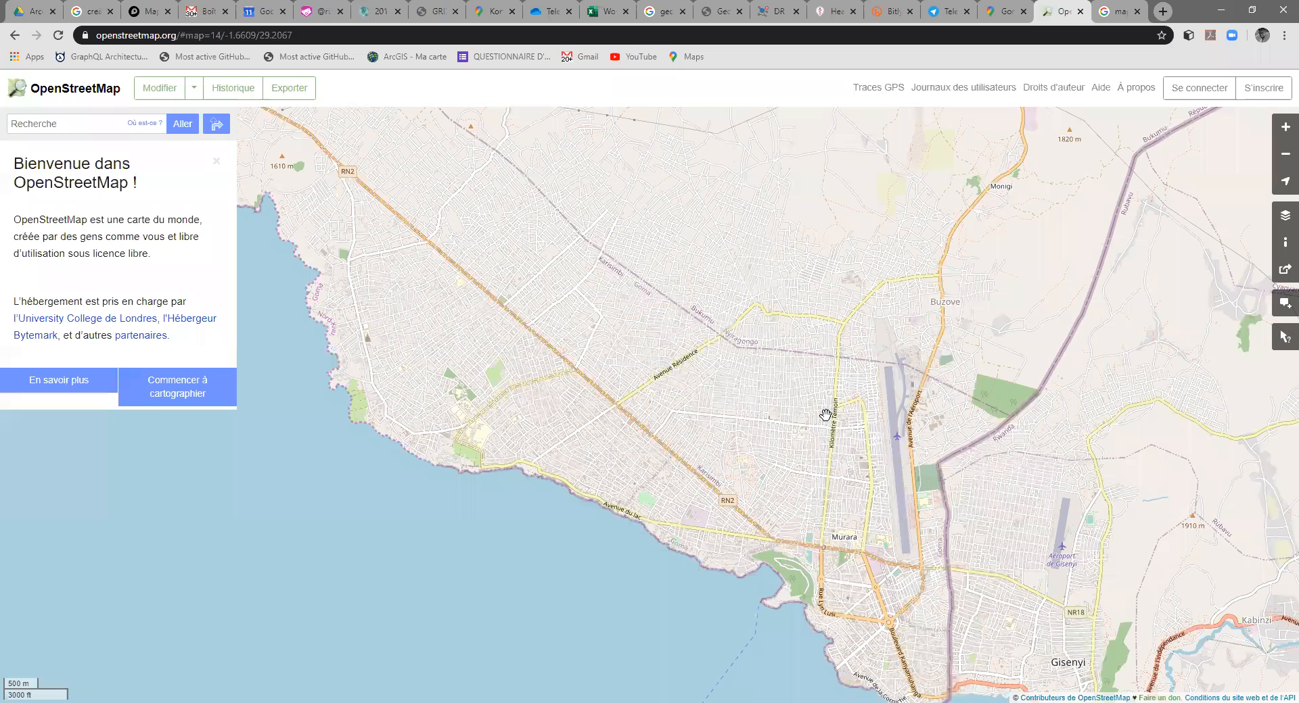
click(1001, 12)
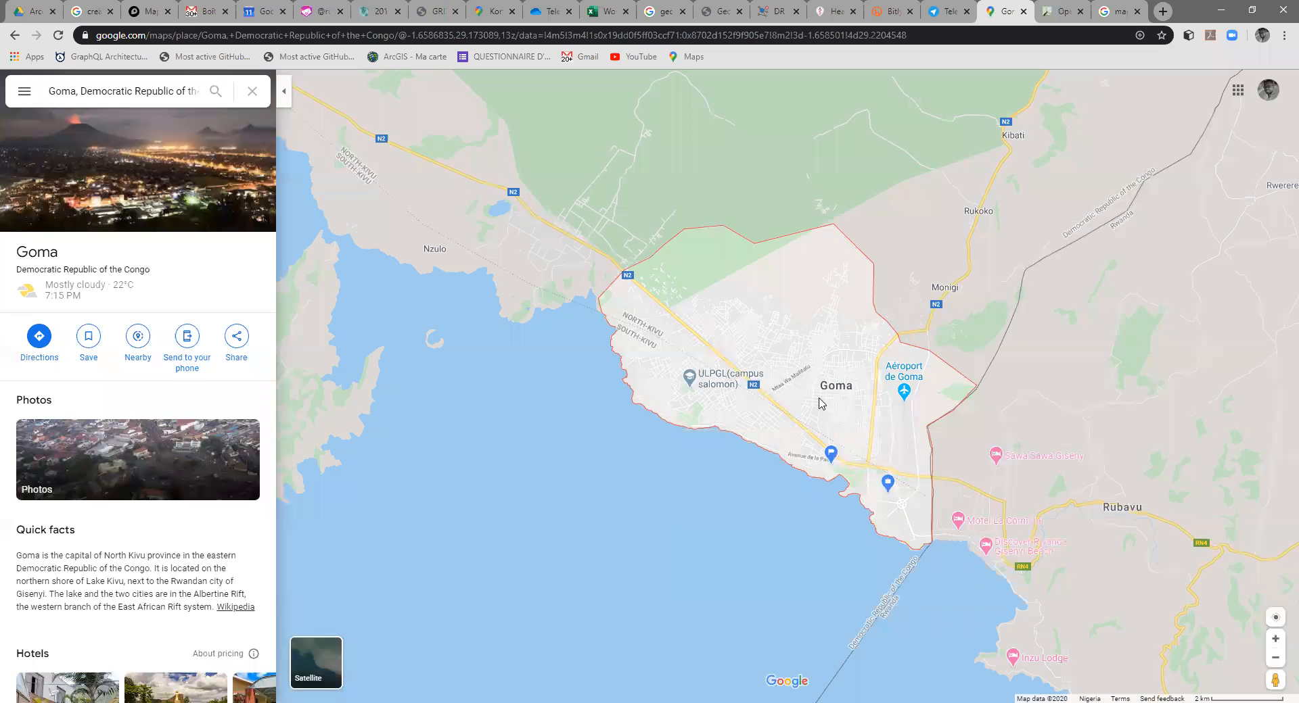
scroll(797, 387, up, 2)
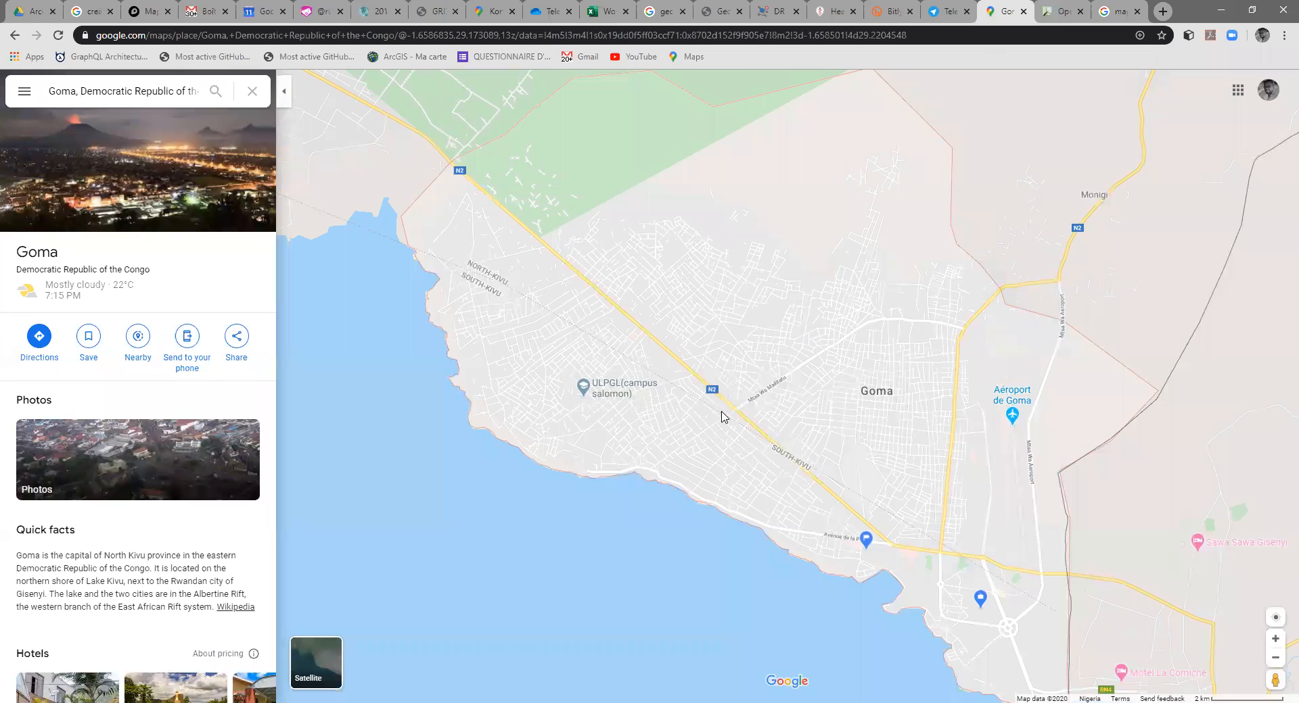
scroll(730, 415, up, 3)
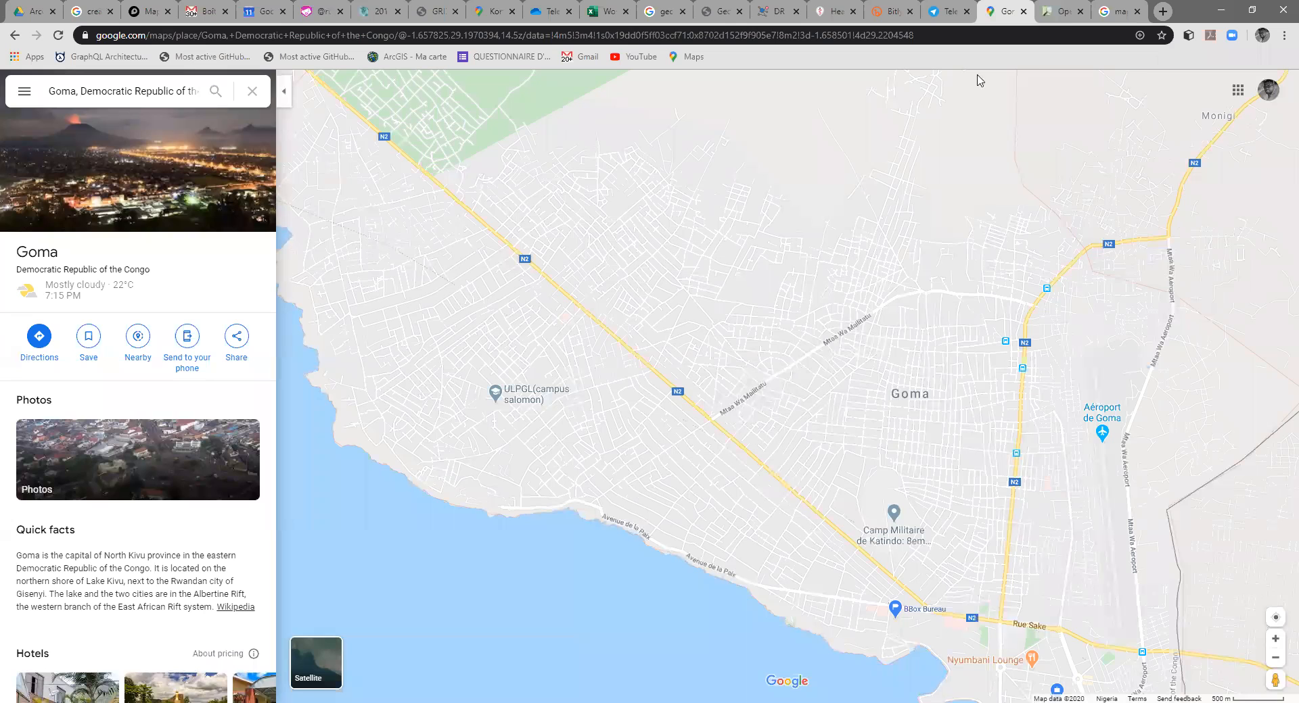
Step: Return to OpenStreetMap, examine central Goma's streets and look up the address of a point between RN2 and Avenue Katoyi
click(1079, 12)
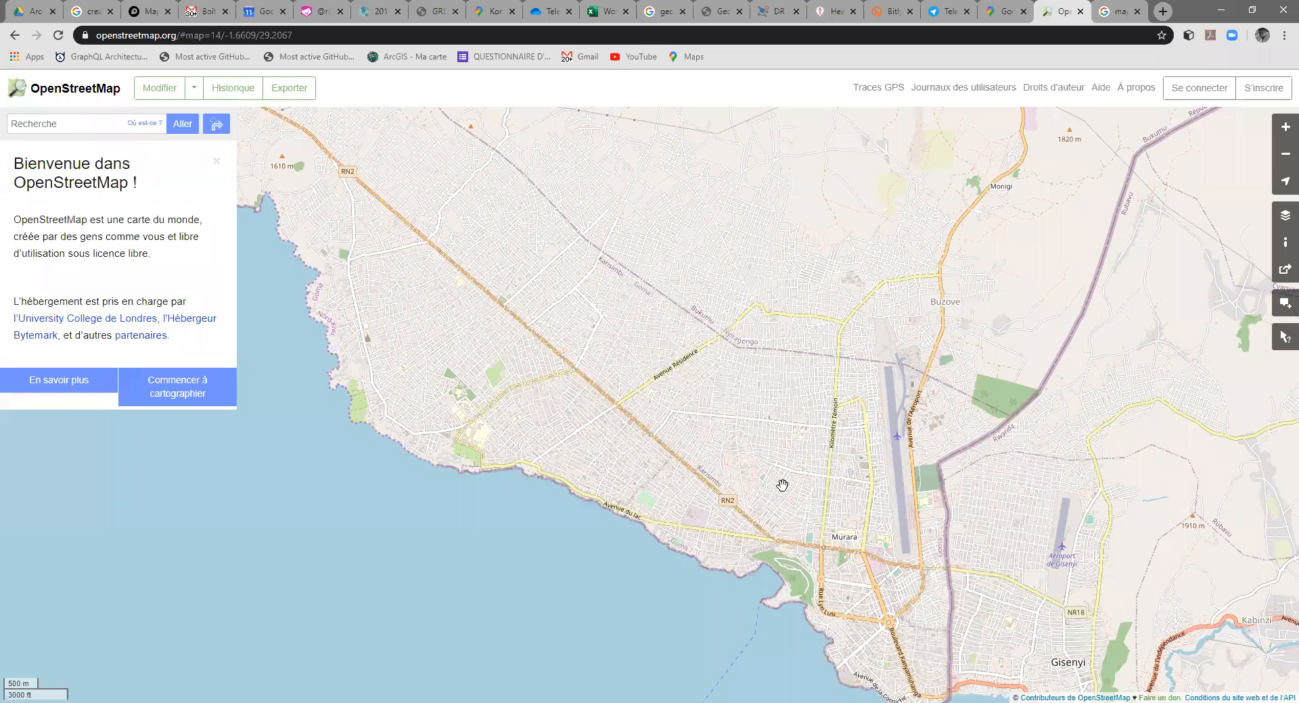
scroll(903, 251, up, 4)
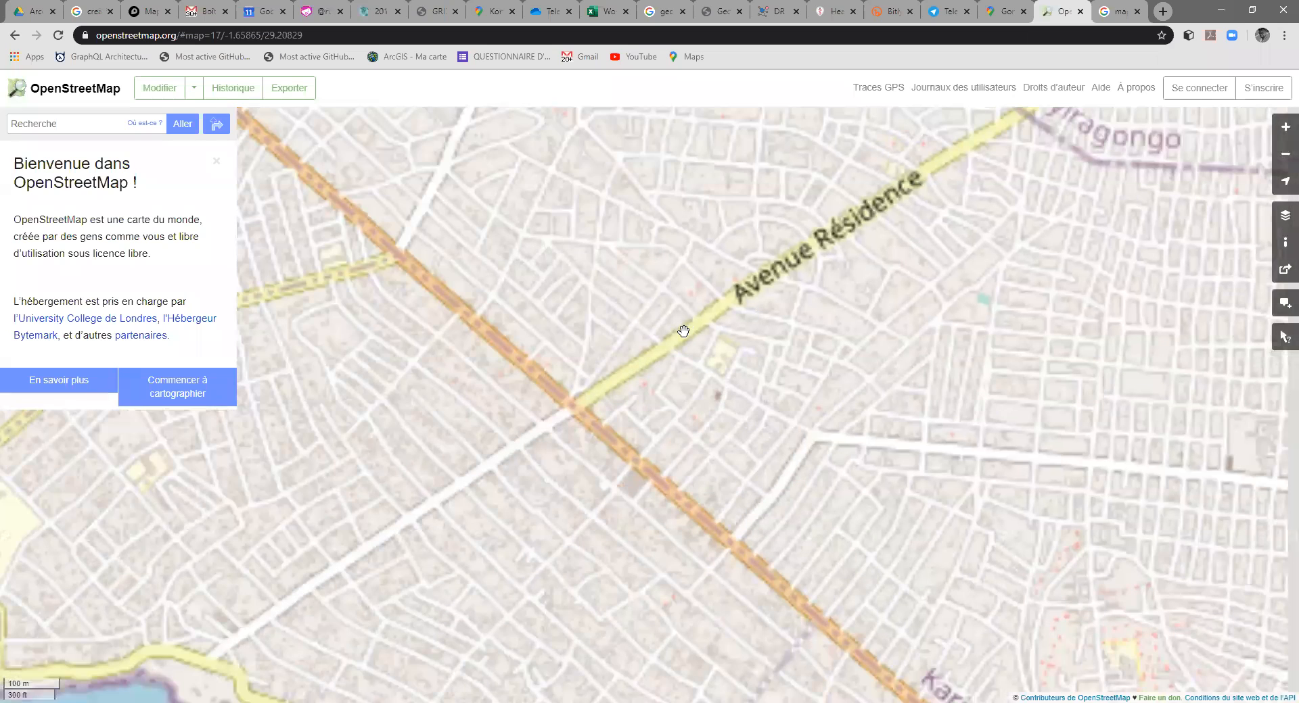
scroll(839, 371, down, 2)
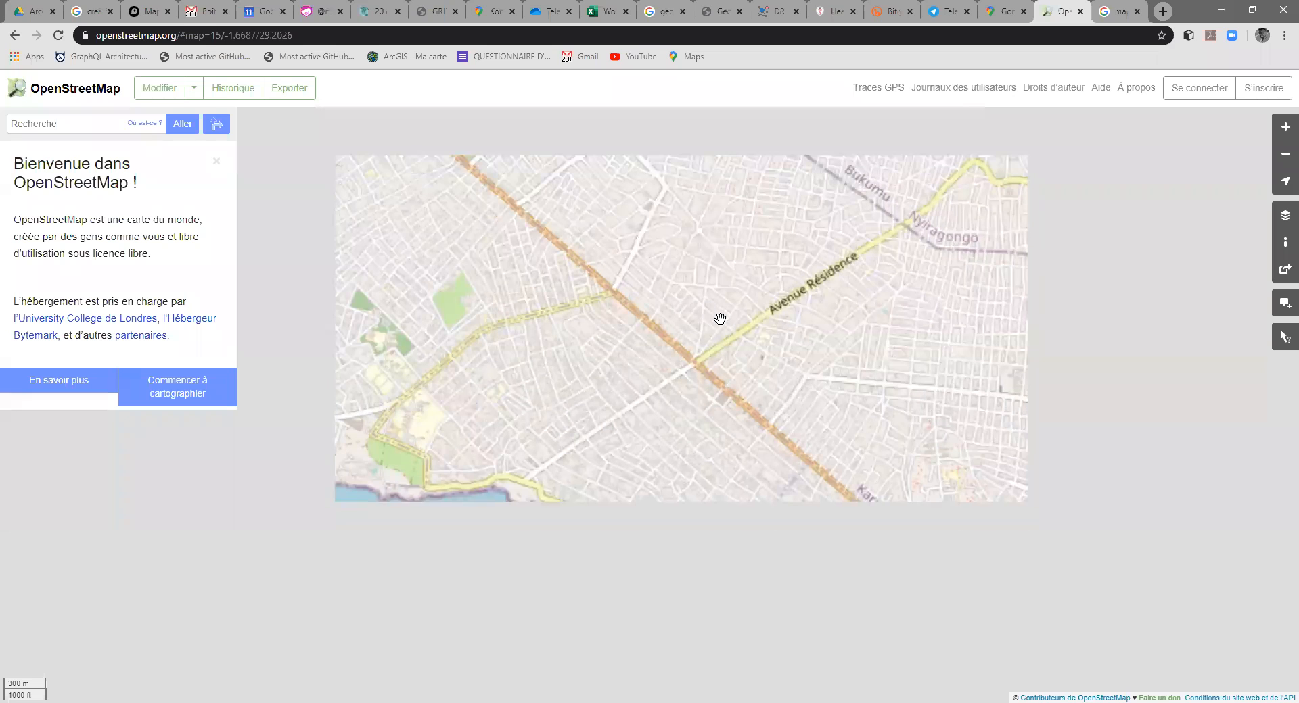
drag(720, 319, 711, 313)
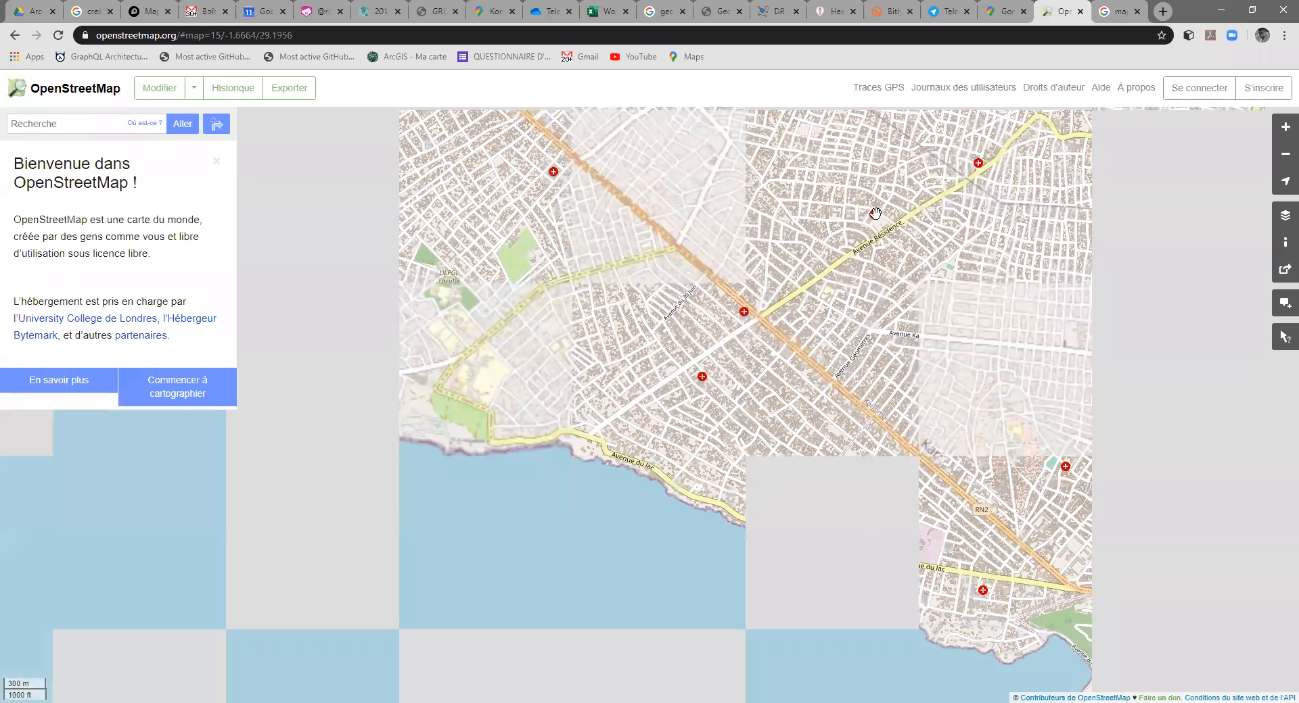
drag(879, 443, 744, 328)
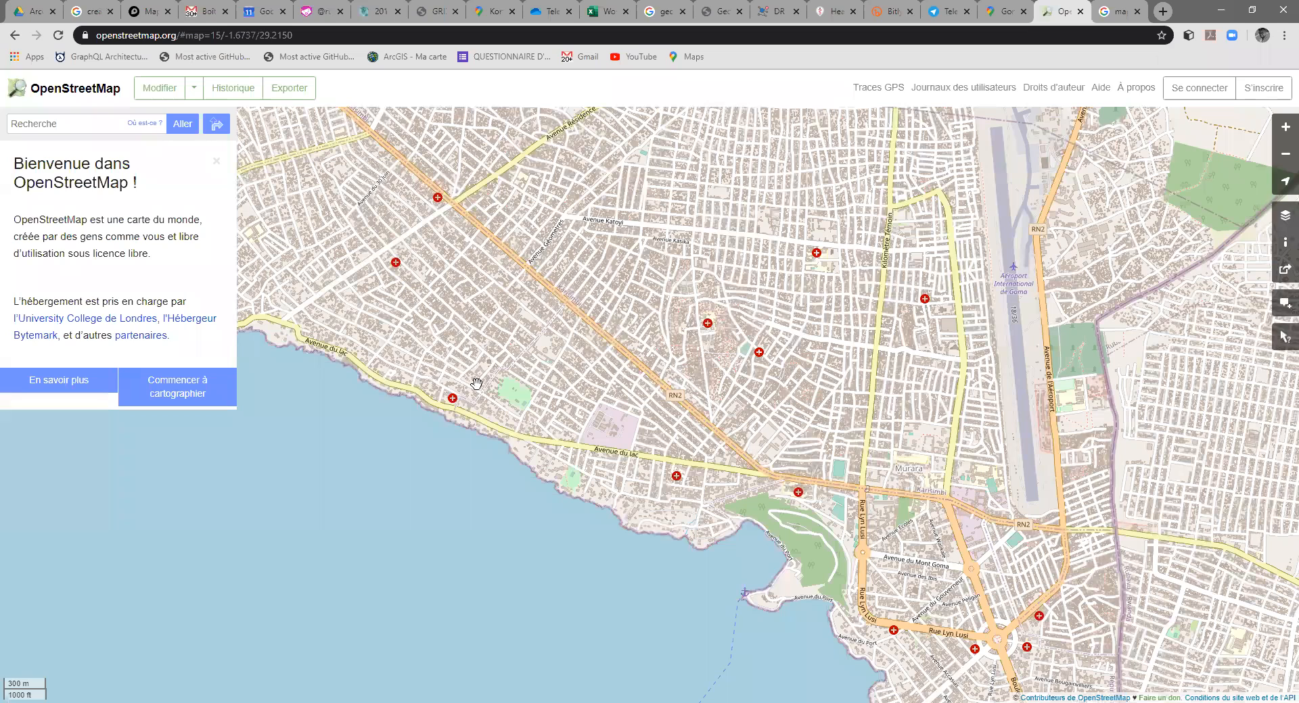
right_click(708, 322)
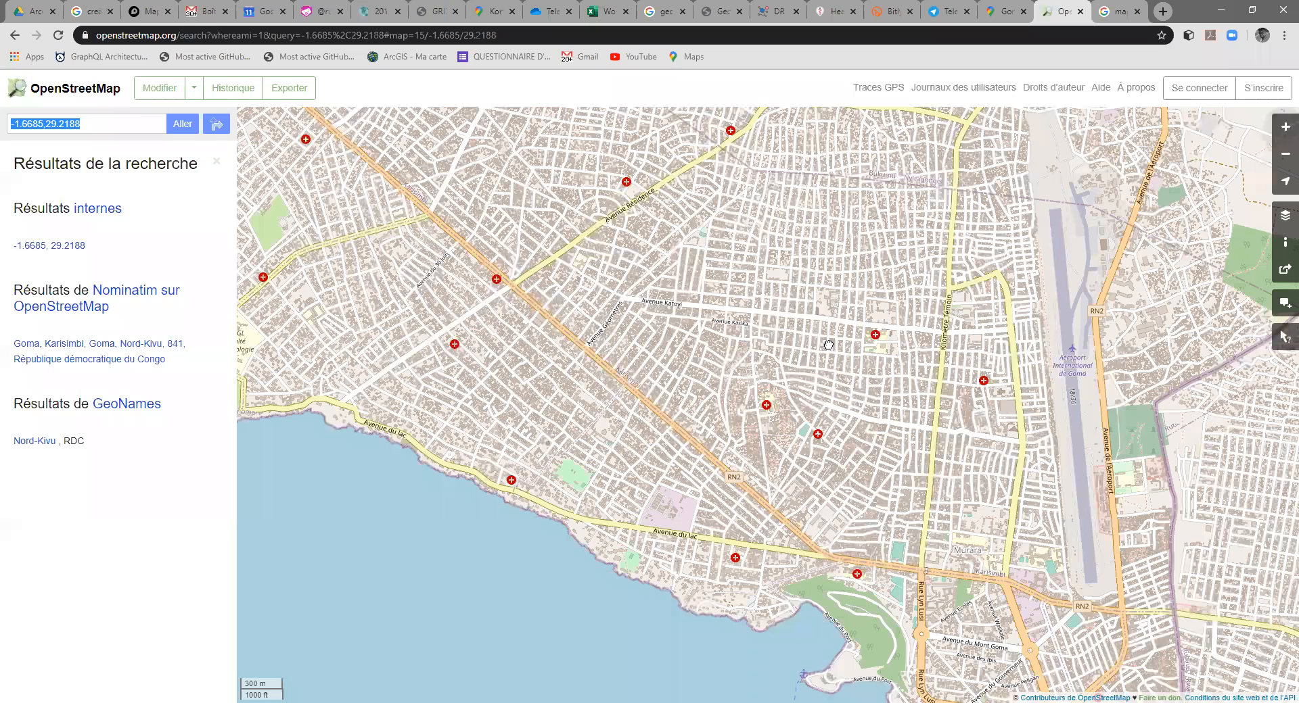
Step: Look up the address at Clinique Juridique de Goma, near Avenue du Gouverneur, and select its coordinates in the search results
scroll(805, 389, up, 2)
drag(823, 414, 646, 335)
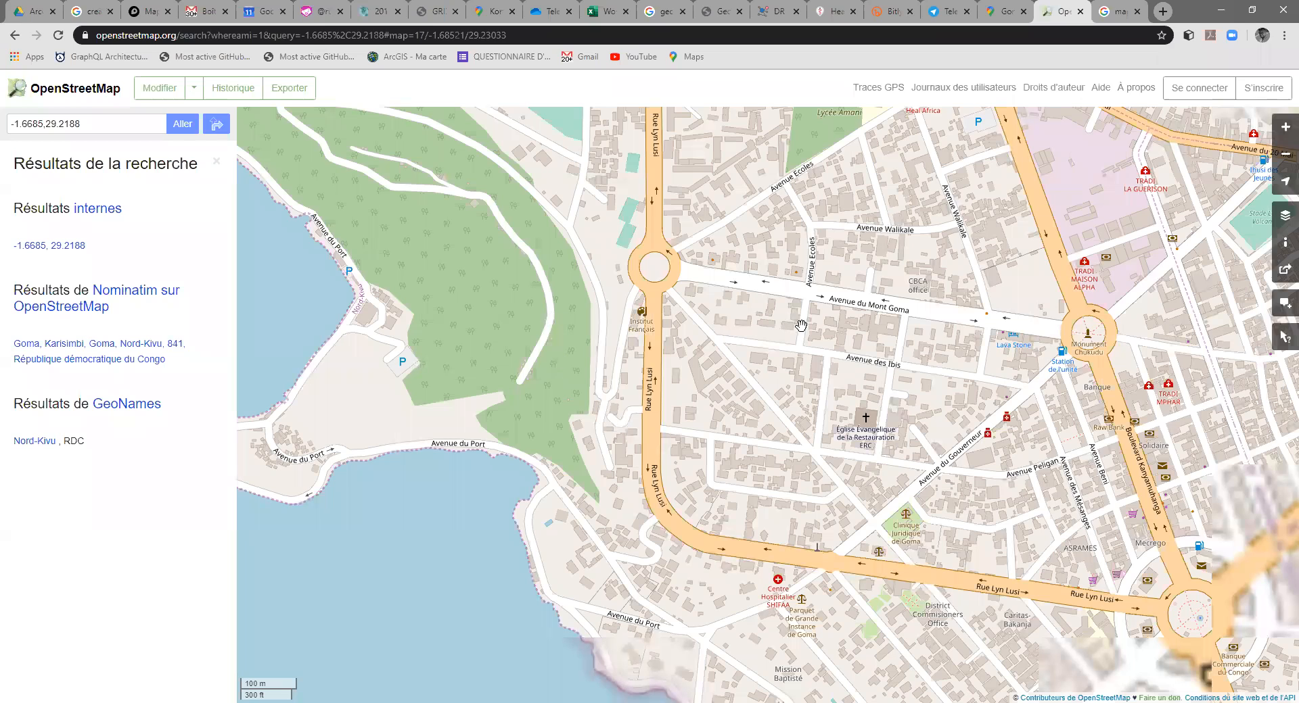
drag(836, 433, 830, 419)
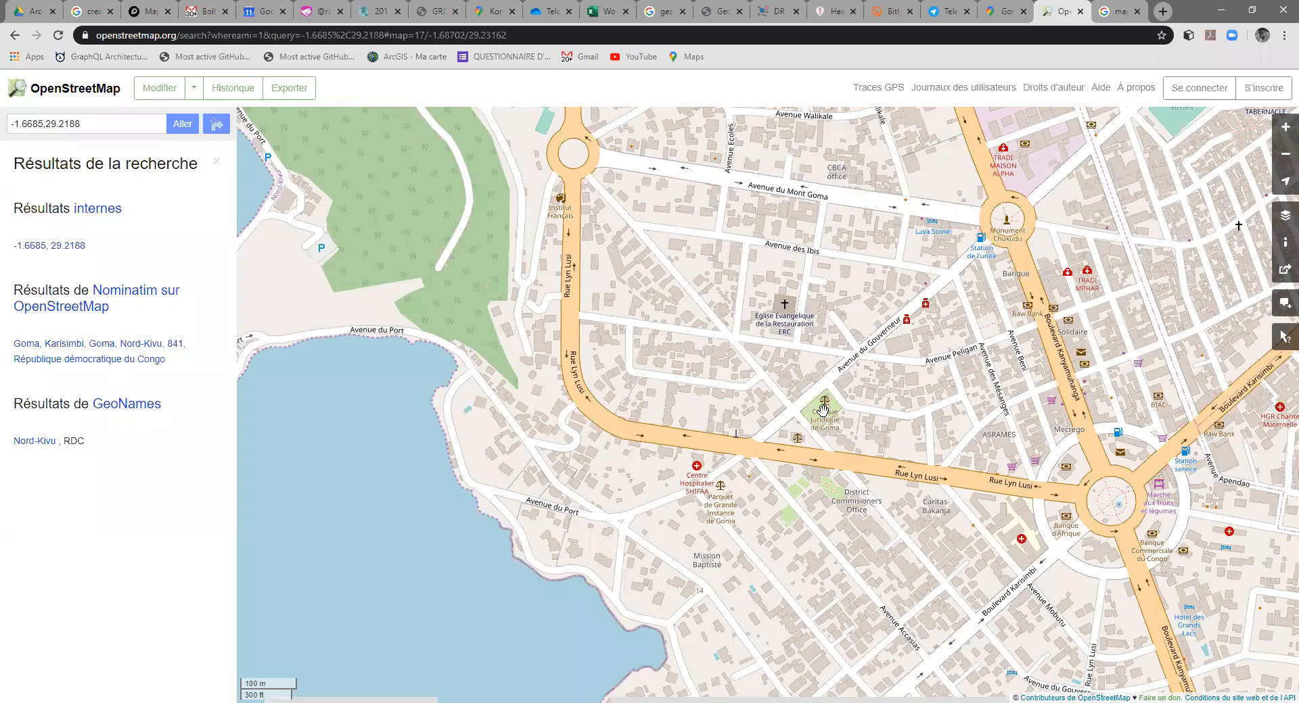
right_click(823, 410)
click(867, 467)
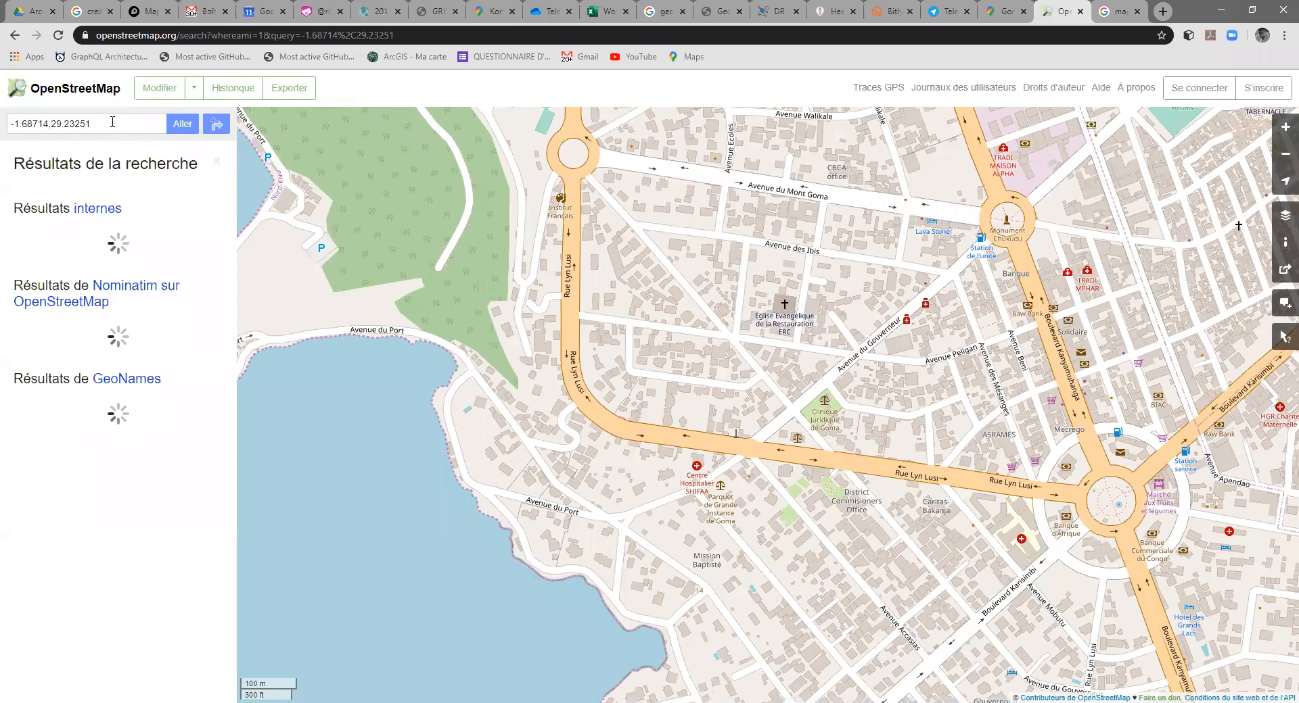
drag(102, 123, 19, 127)
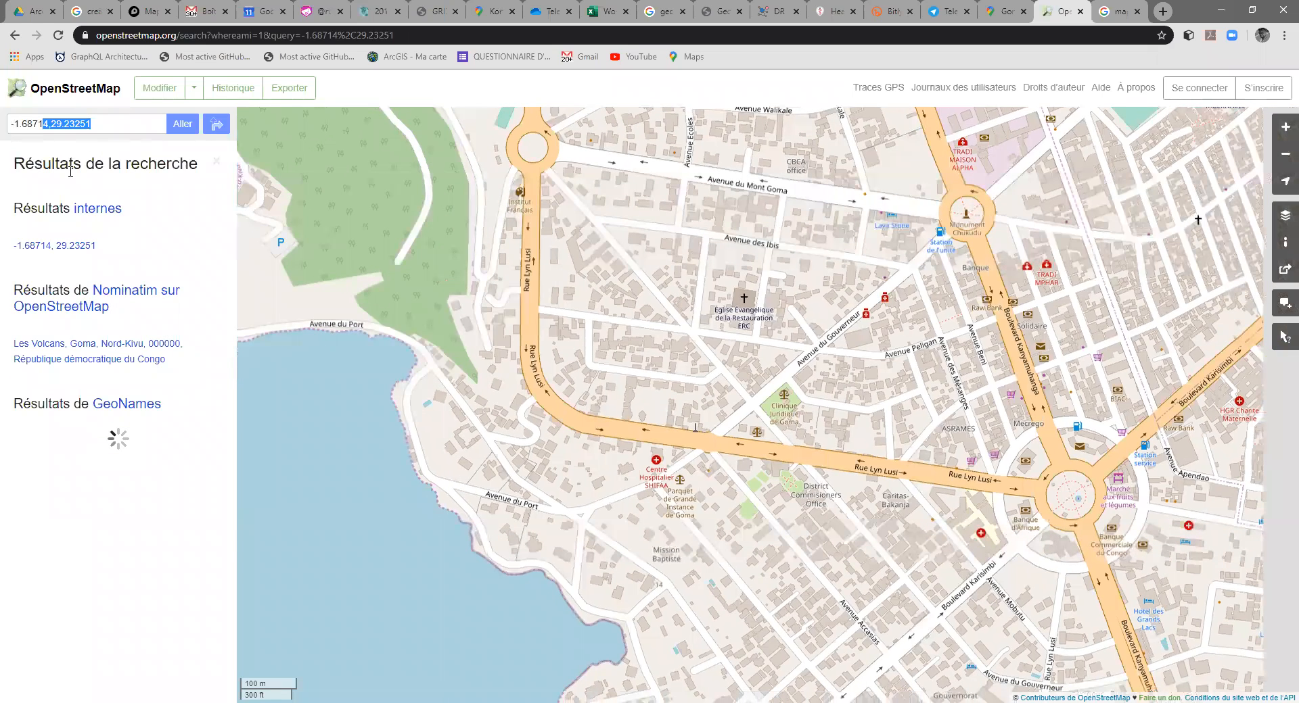
click(77, 245)
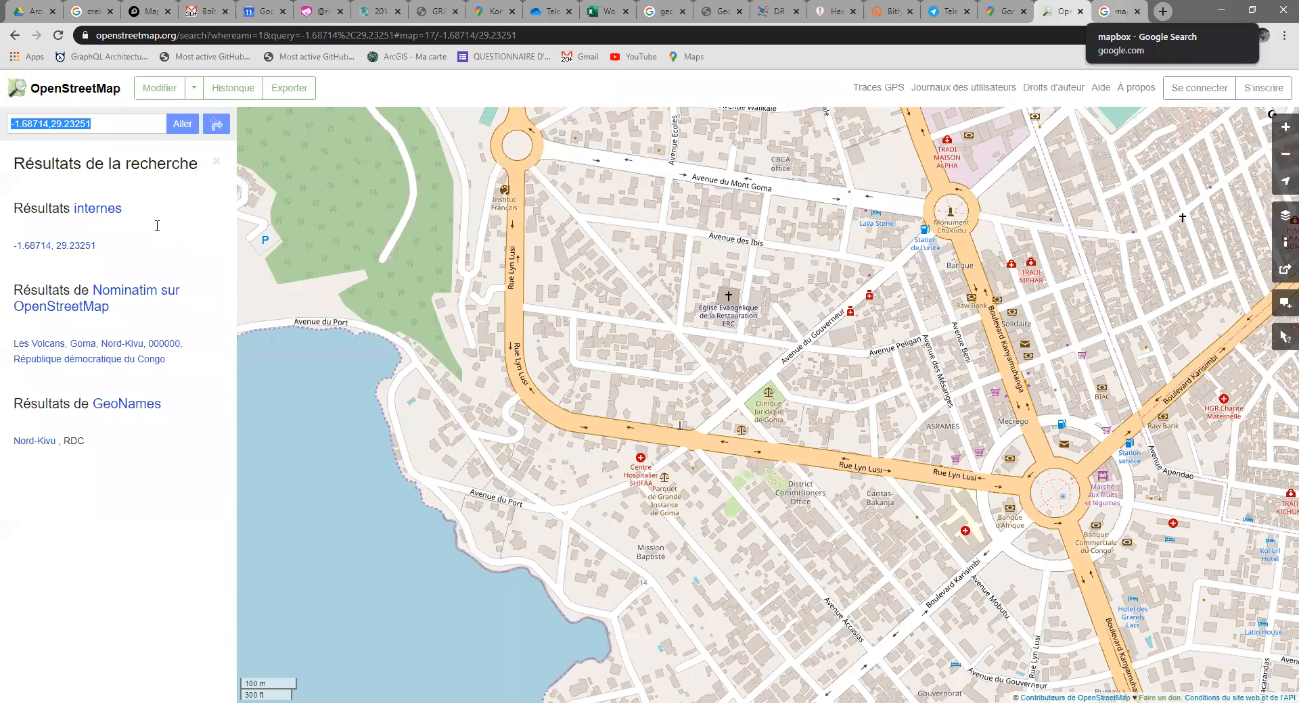
Step: Switch to the Google results for mapbox, open the Mapbox website in a new tab and look over its home page
key(ctrl+Tab)
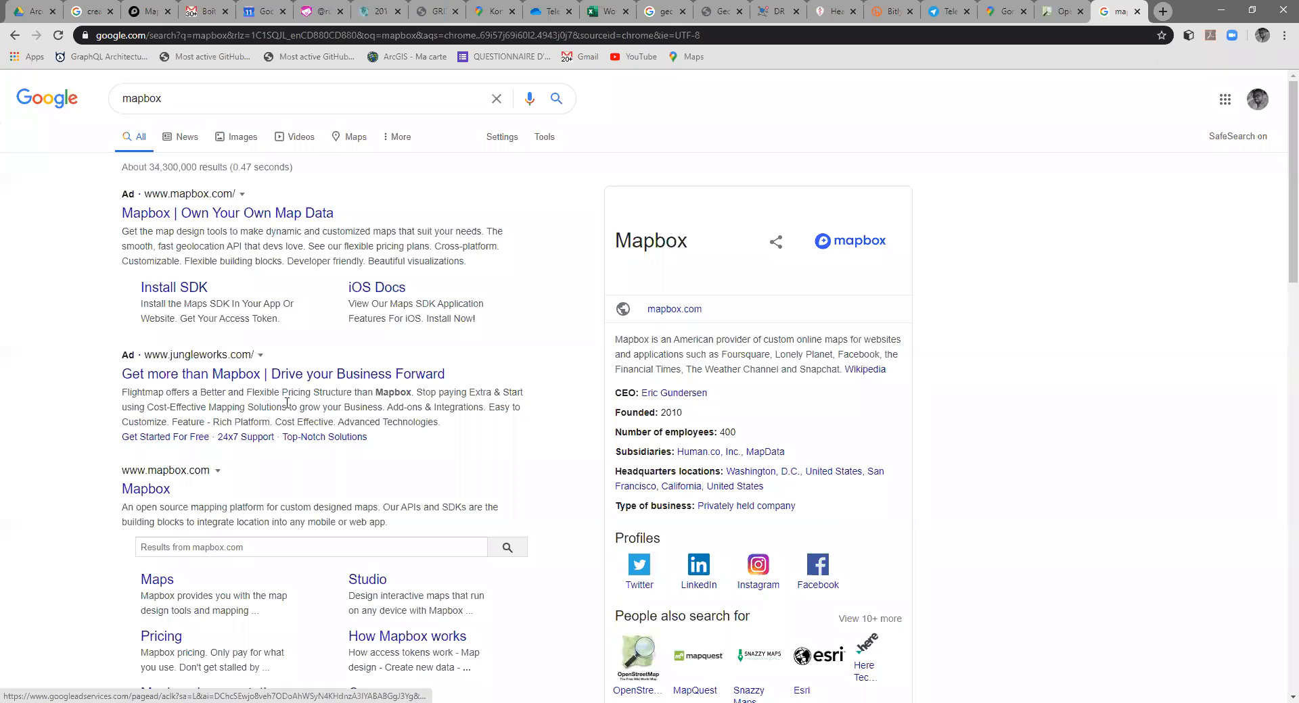
scroll(263, 367, down, 3)
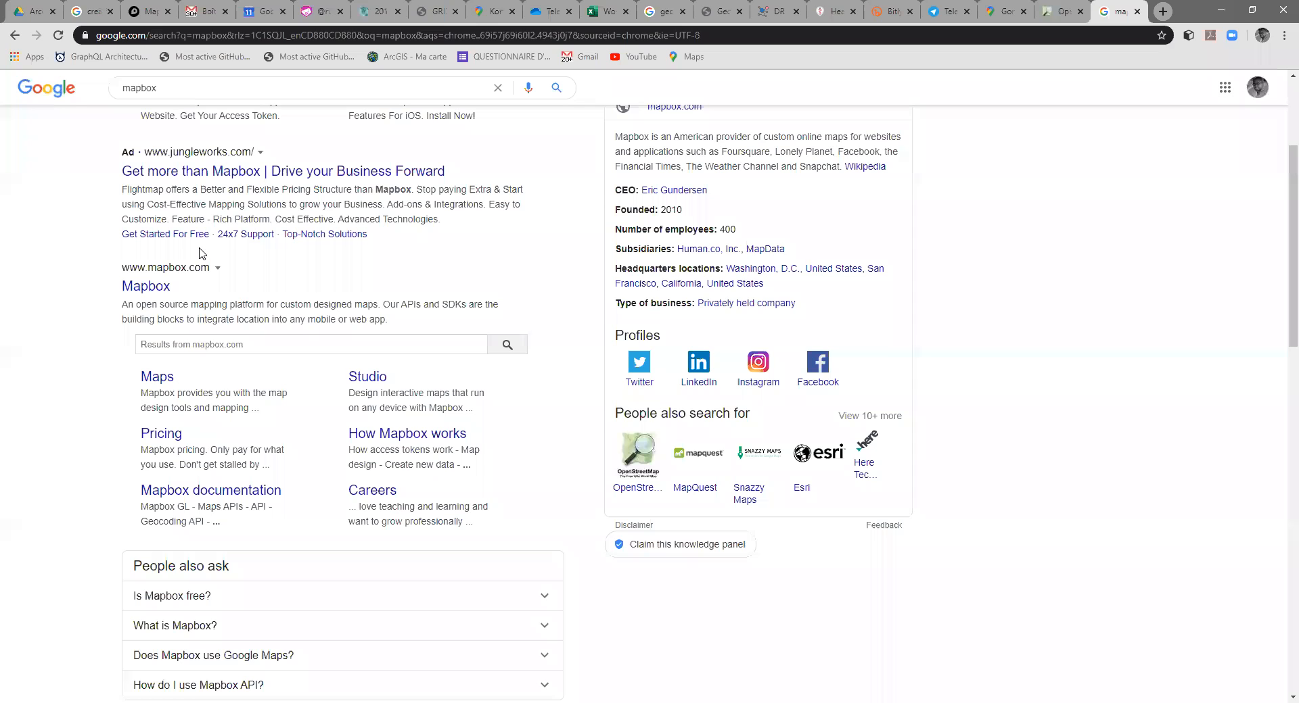
middle_click(153, 293)
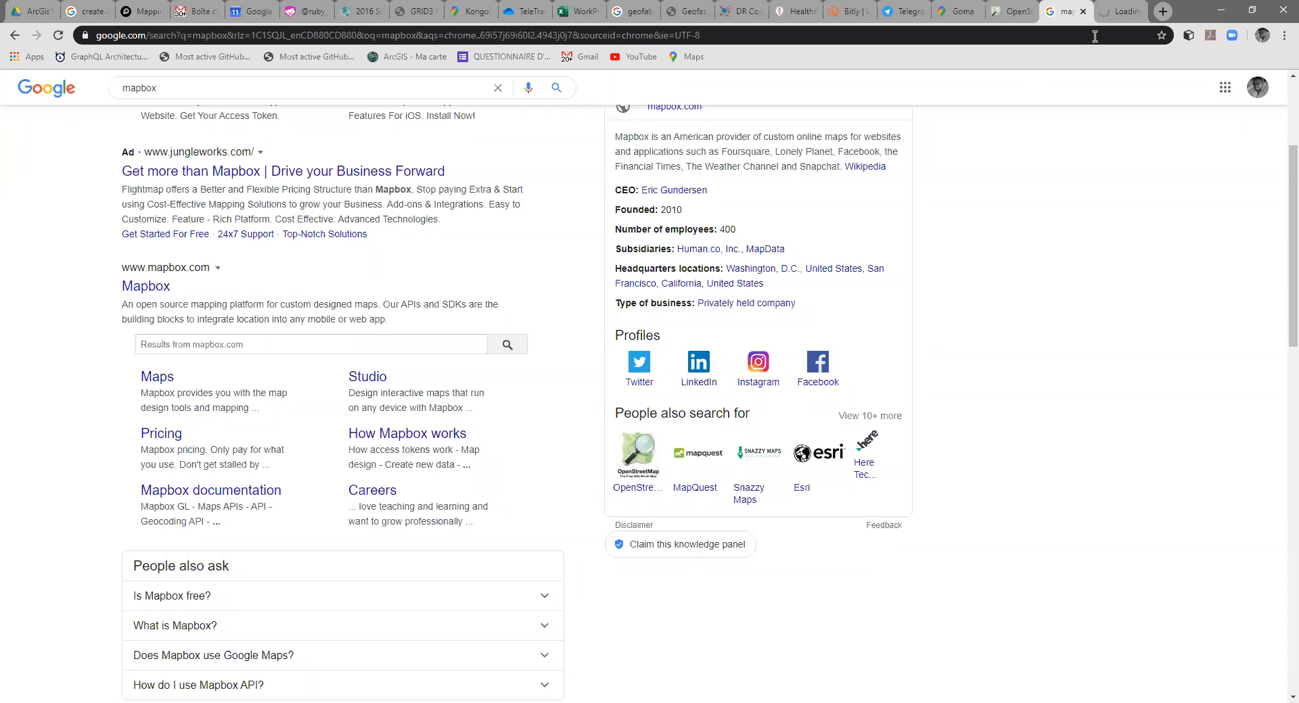
click(1113, 13)
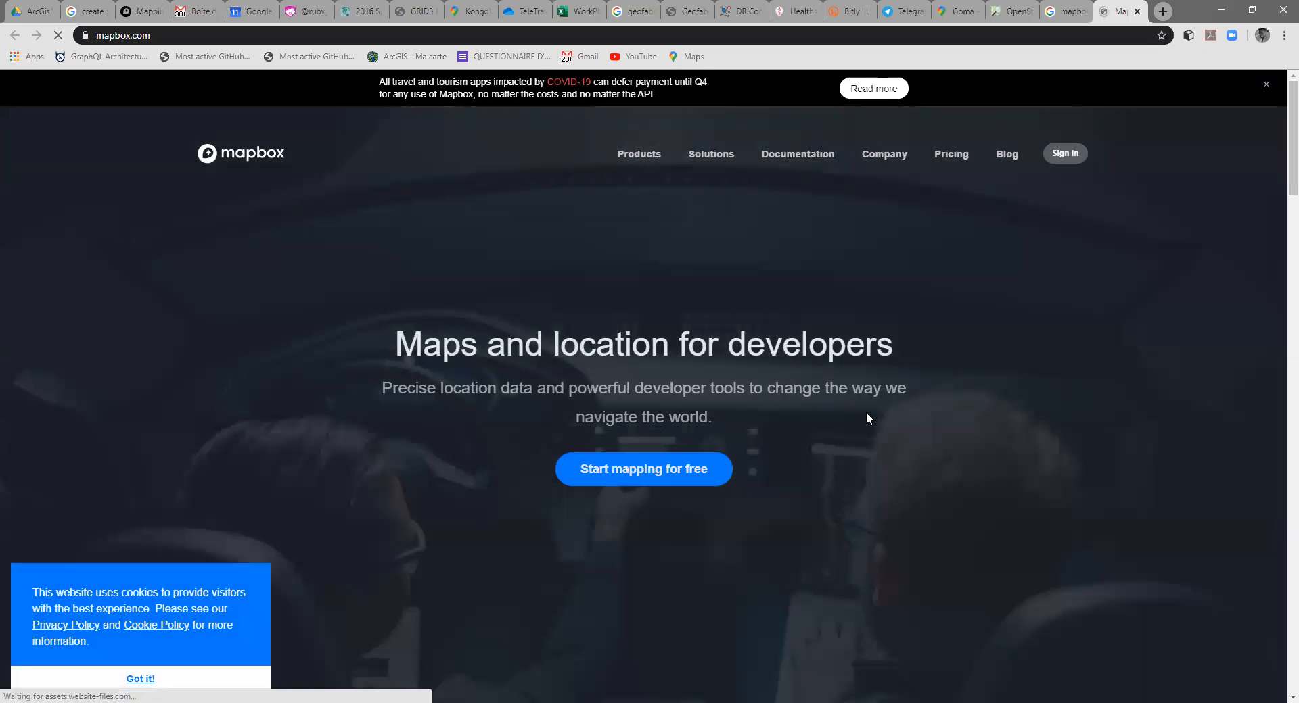
scroll(867, 414, down, 5)
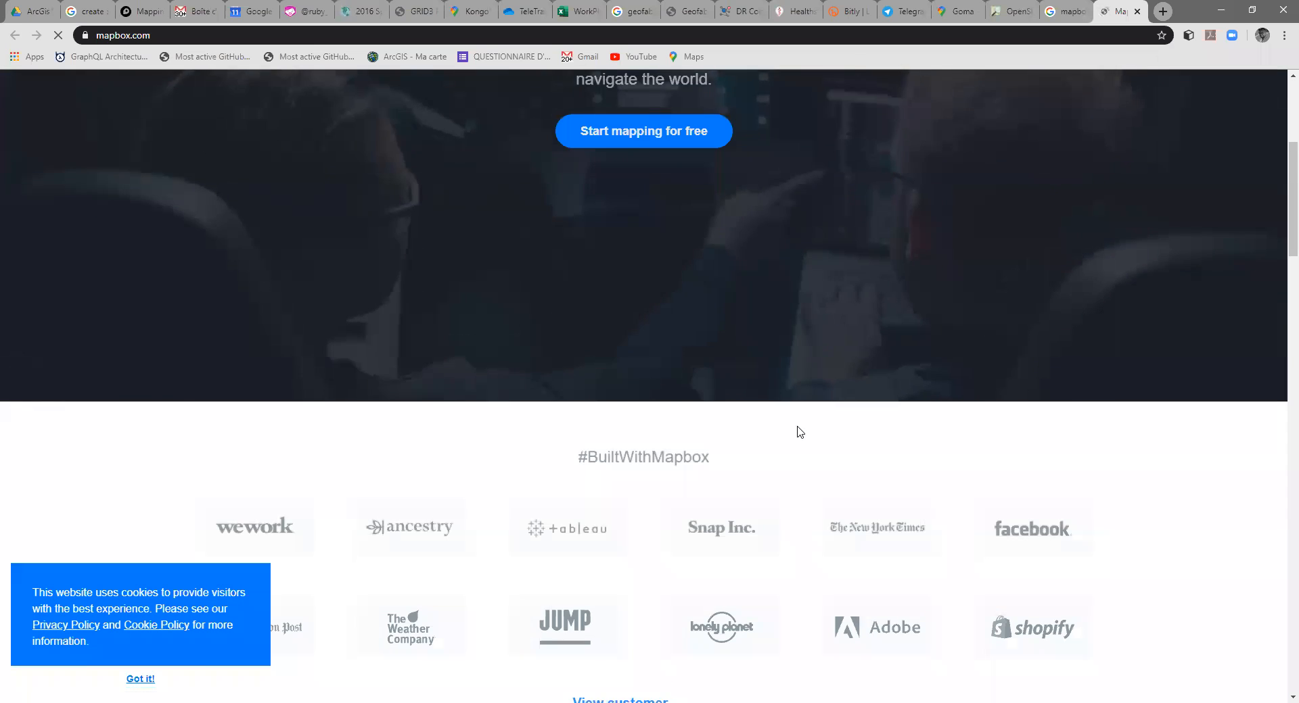
scroll(785, 413, down, 3)
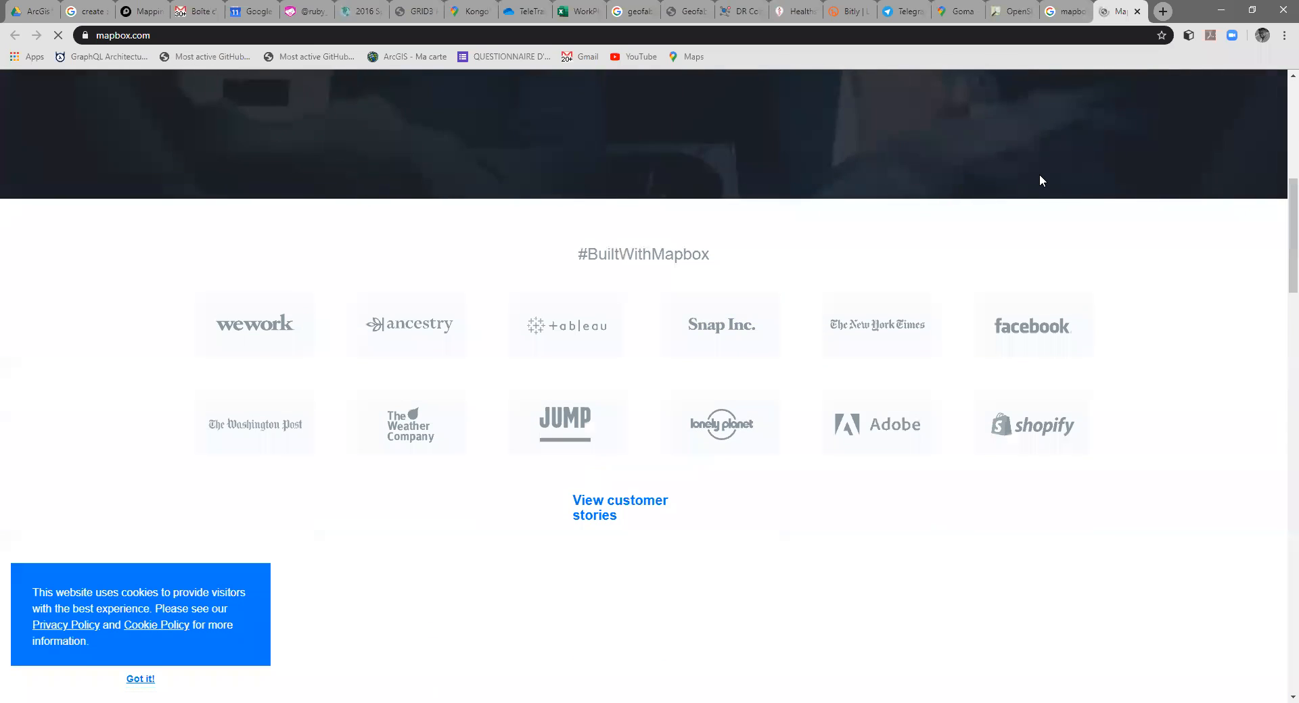
Step: Look through the Mapbox home page sections on developer maps, live data, Studio design, augmented reality navigation and Automotive
scroll(1041, 180, up, 8)
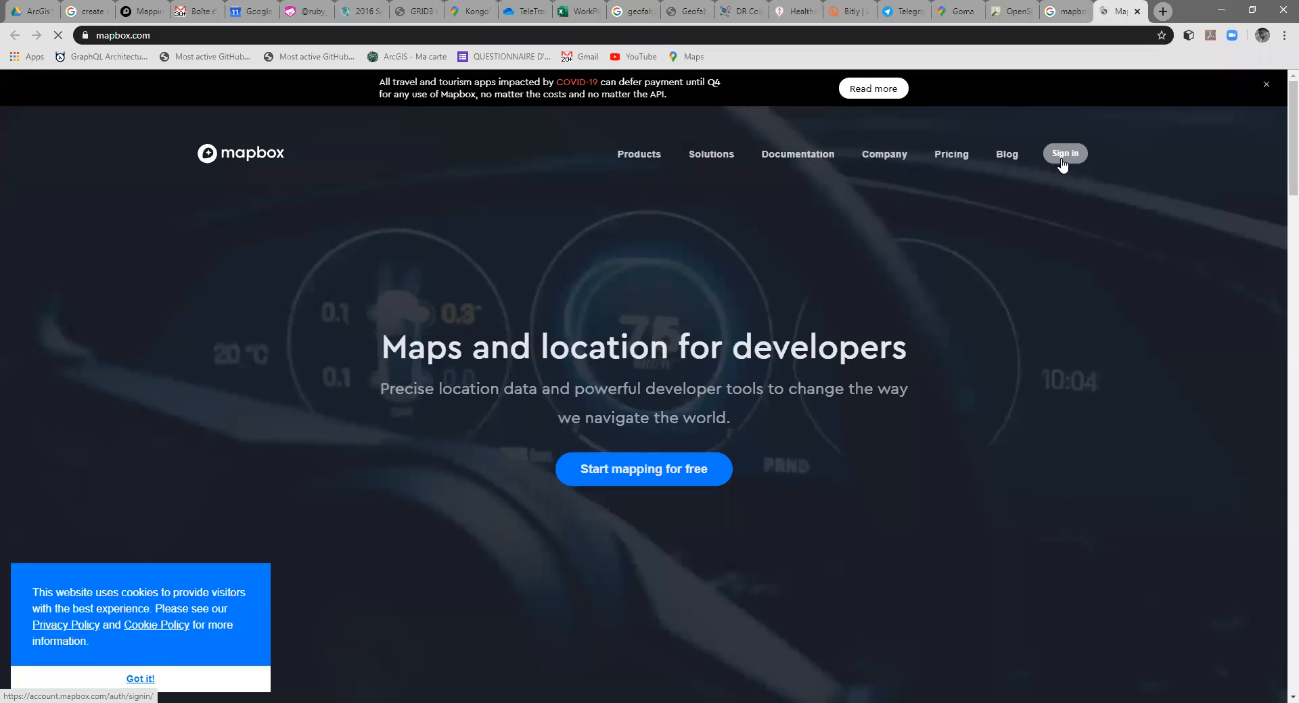
scroll(793, 347, down, 8)
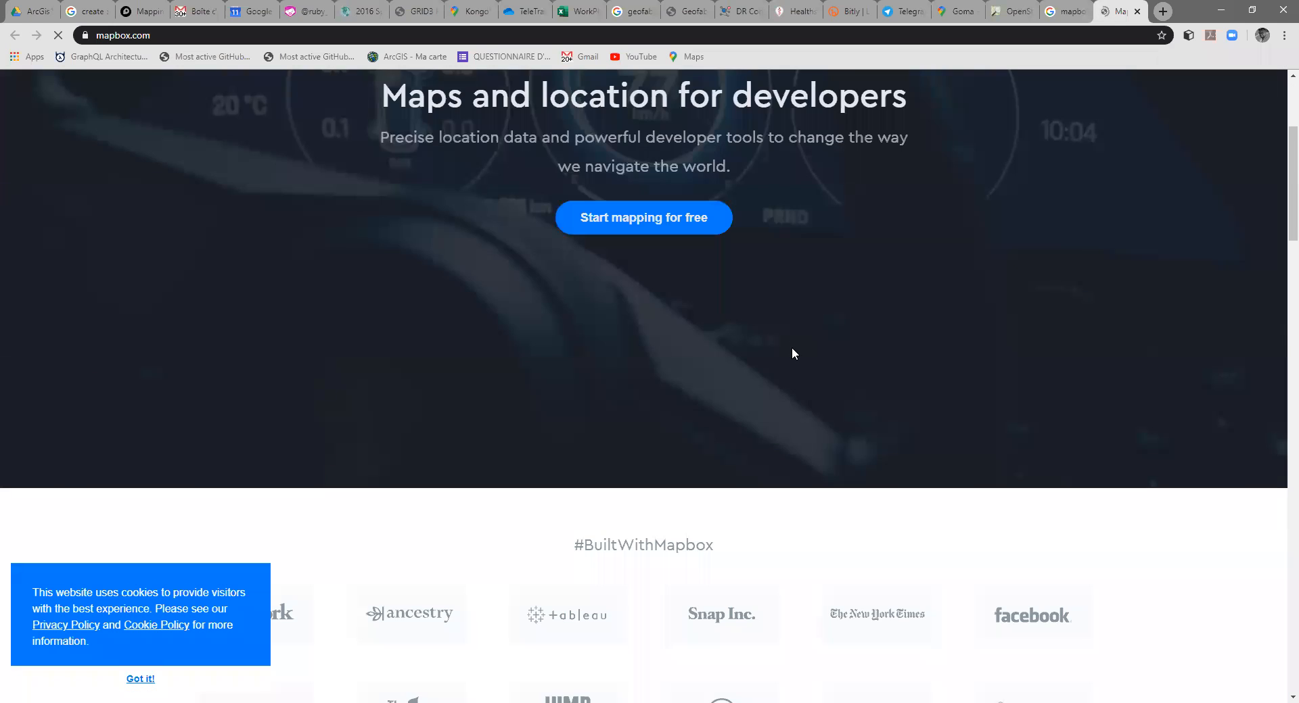
scroll(798, 361, down, 5)
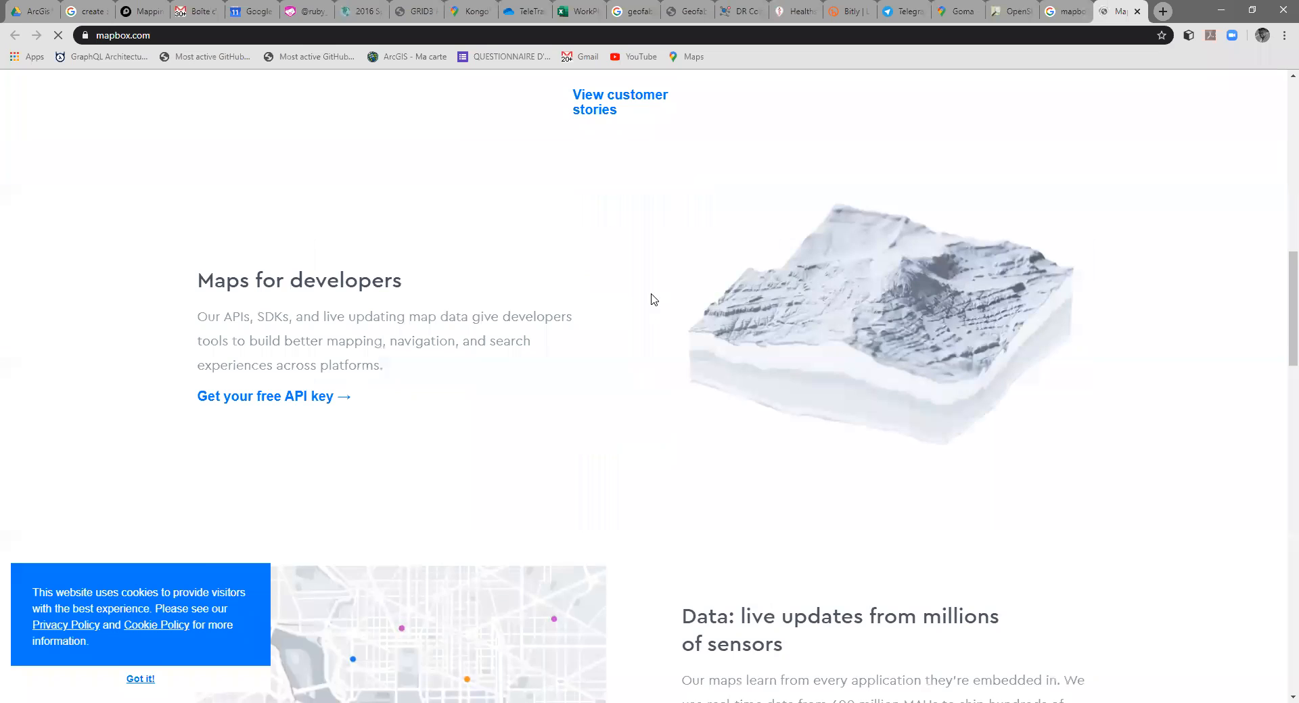
scroll(651, 299, down, 4)
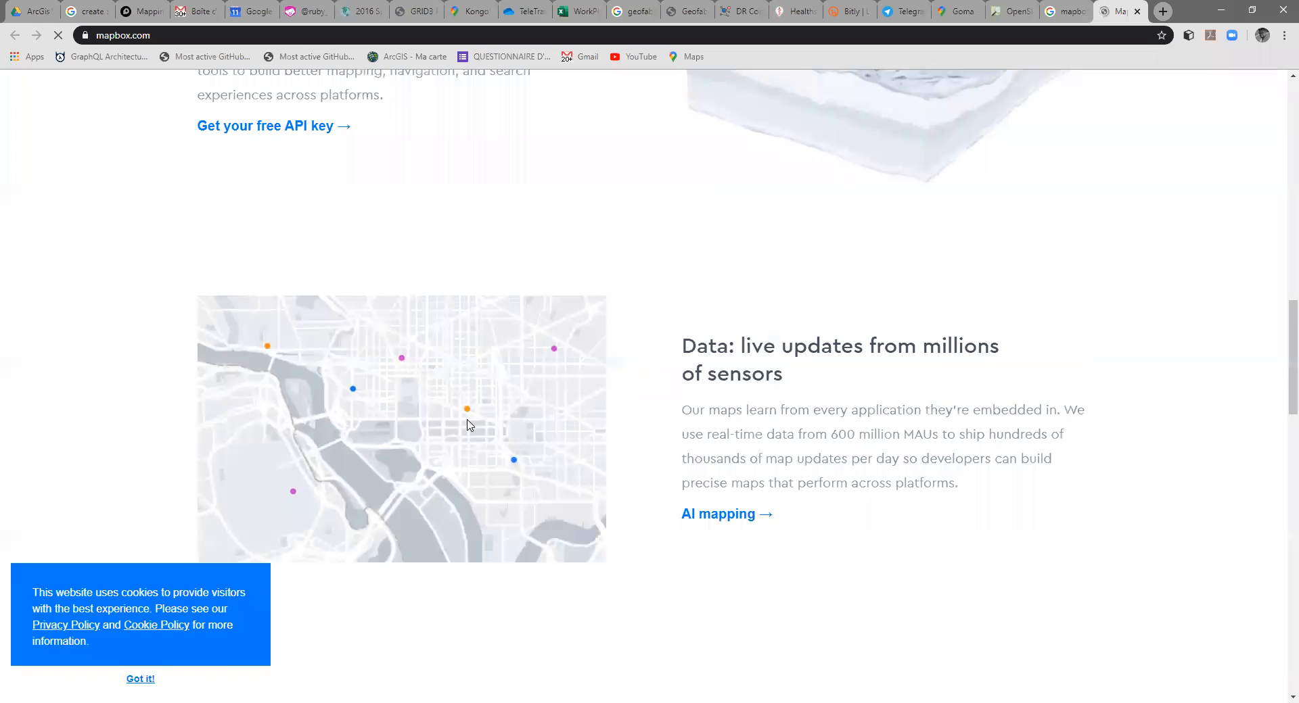
scroll(477, 423, down, 9)
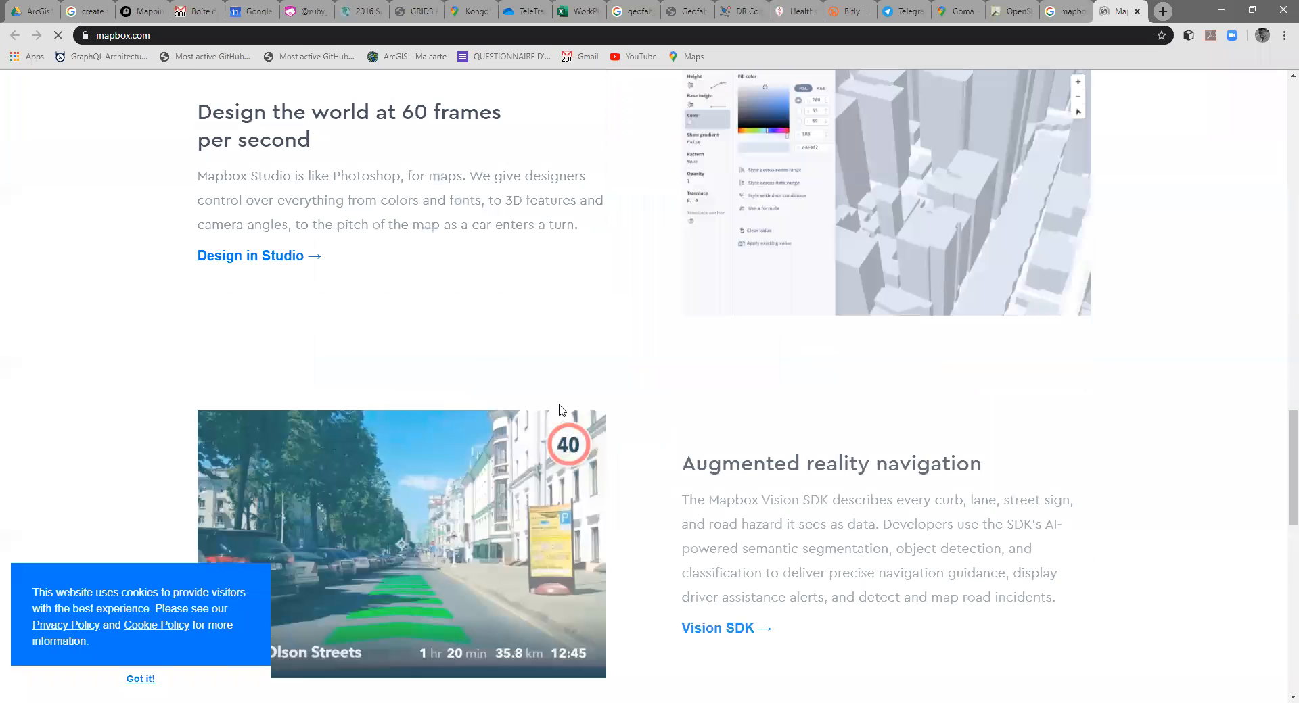
scroll(684, 479, down, 5)
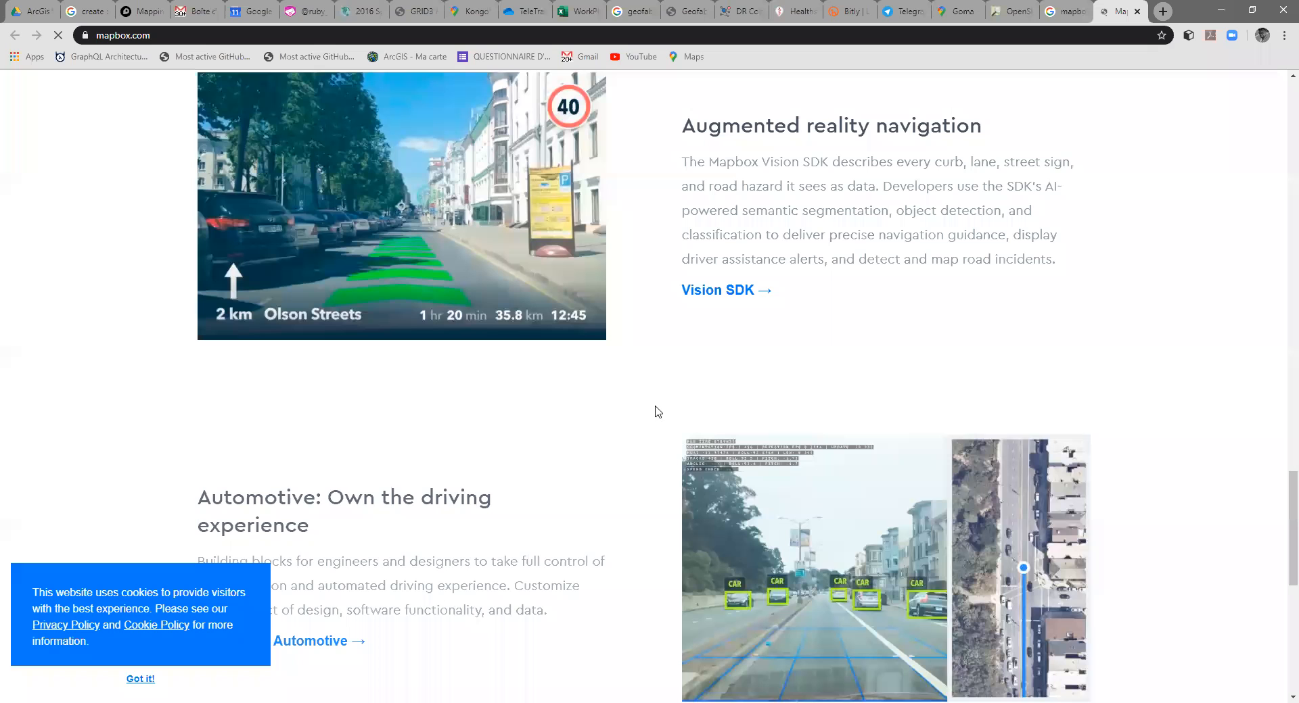
scroll(464, 489, down, 2)
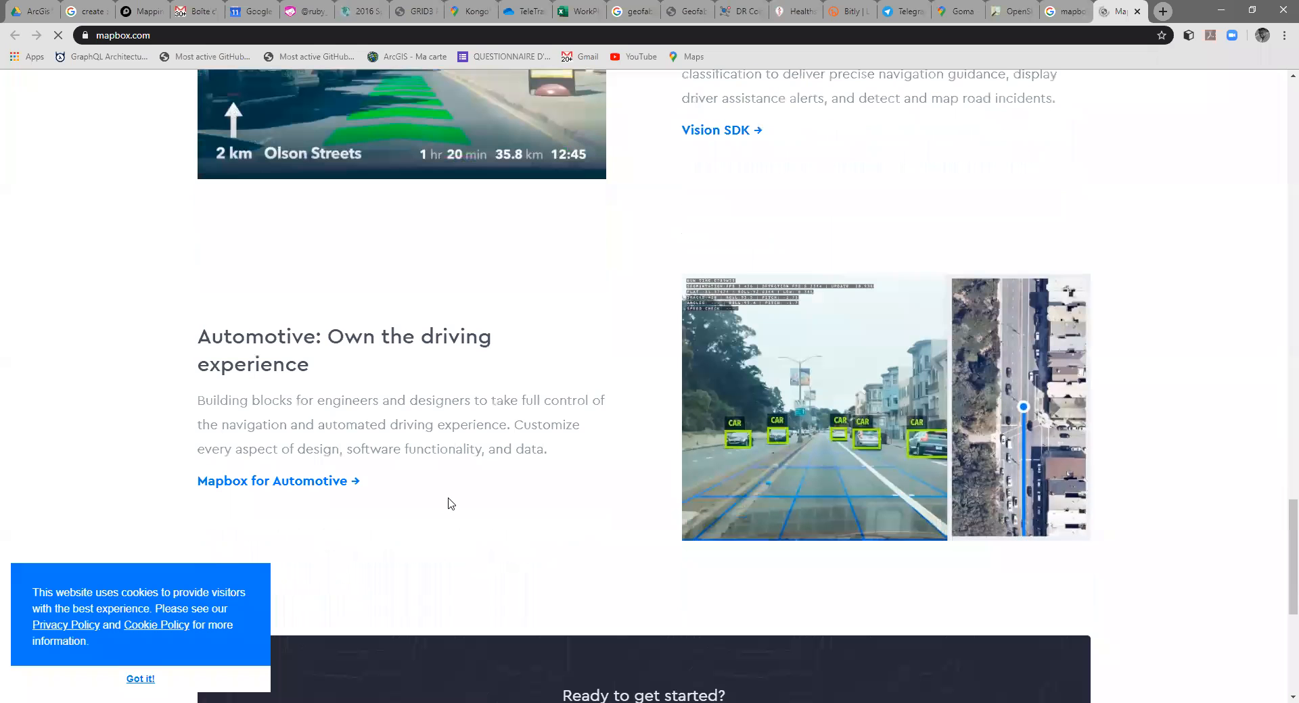
Step: Open the Mapbox account sign-up page and look over the fields it asks for
scroll(571, 440, down, 6)
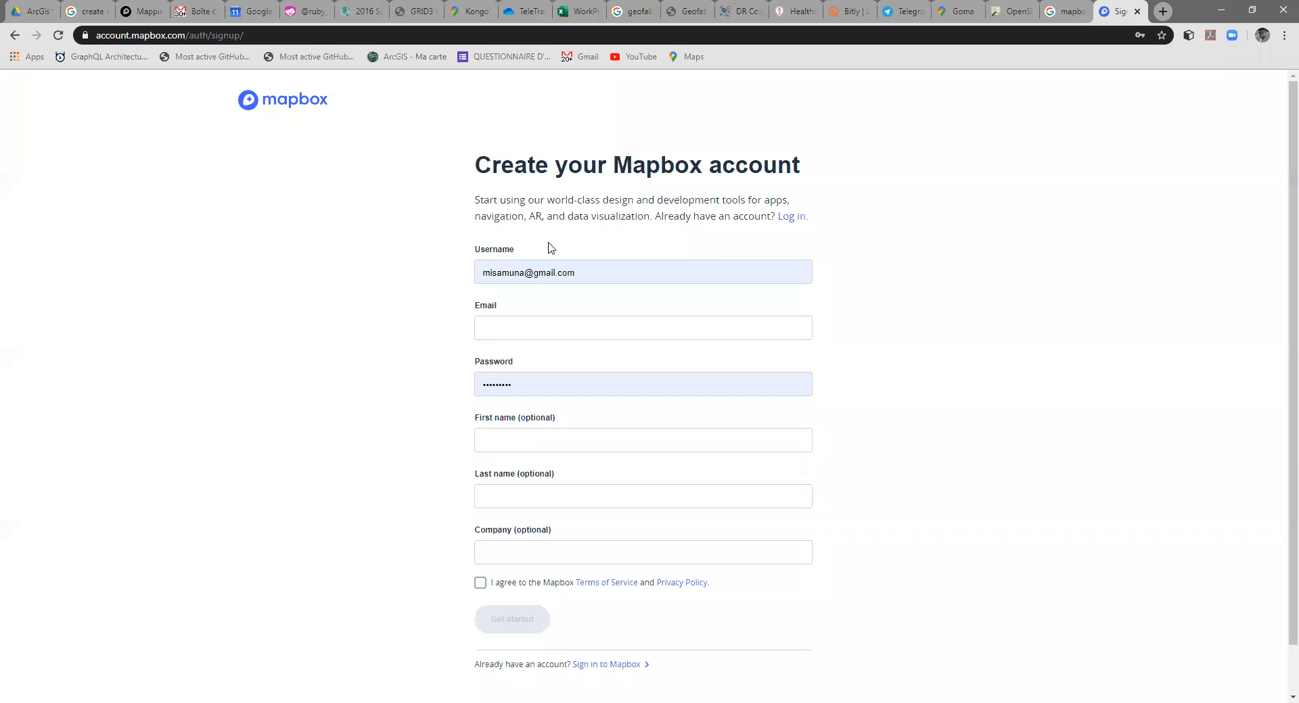
scroll(549, 493, down, 1)
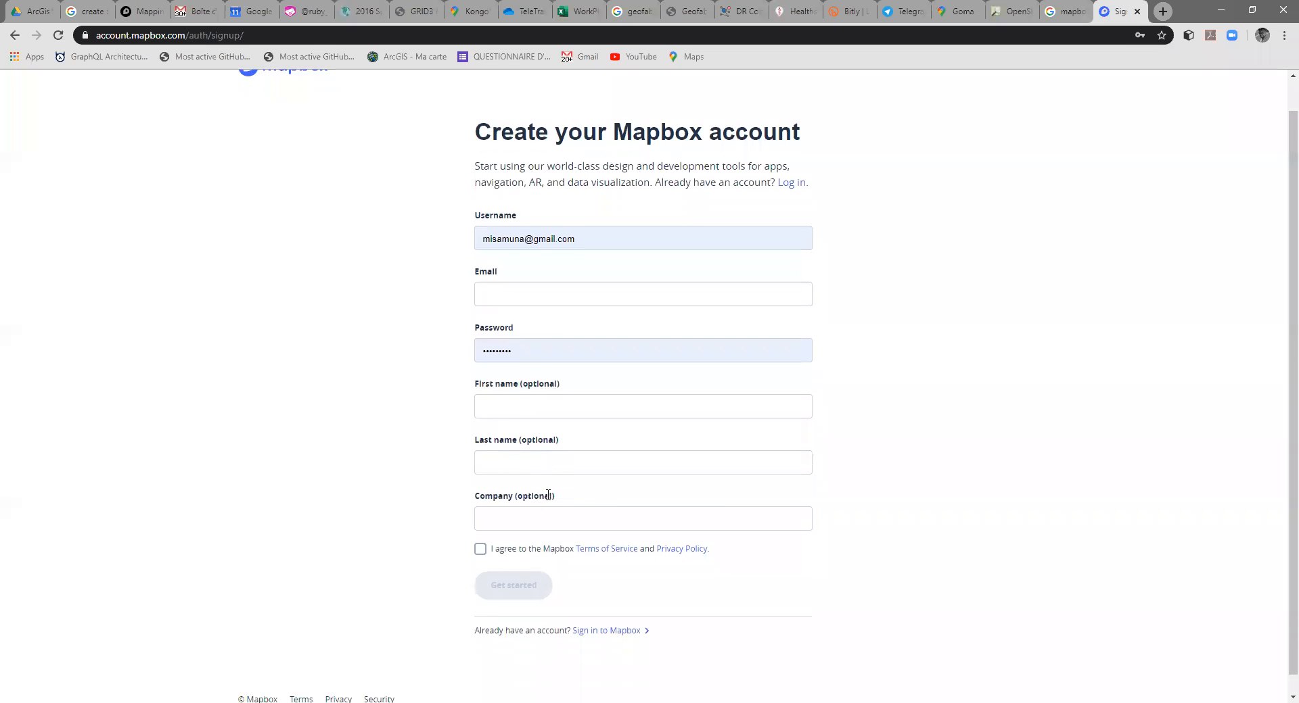
scroll(578, 338, up, 1)
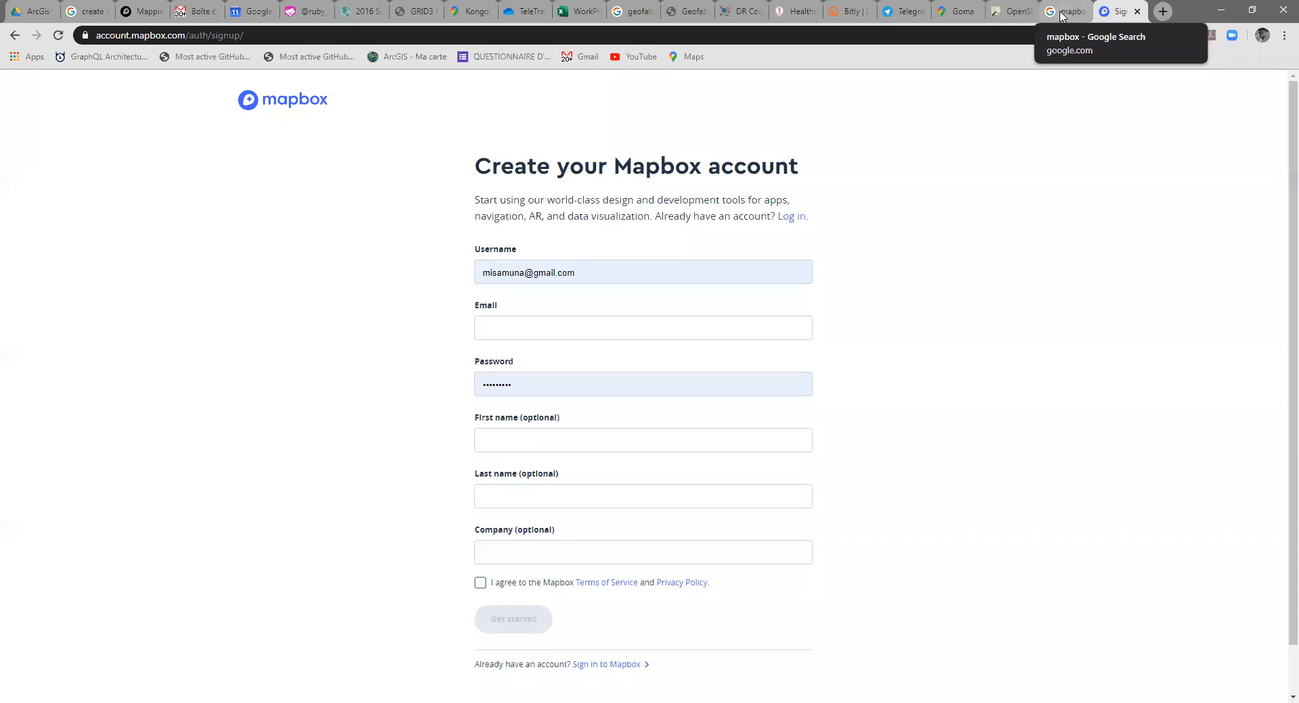
Step: Return to OpenStreetMap, switch to Goma in Google Maps and examine the central streets around Rue Sake and Rond Point Chukudu
click(1004, 11)
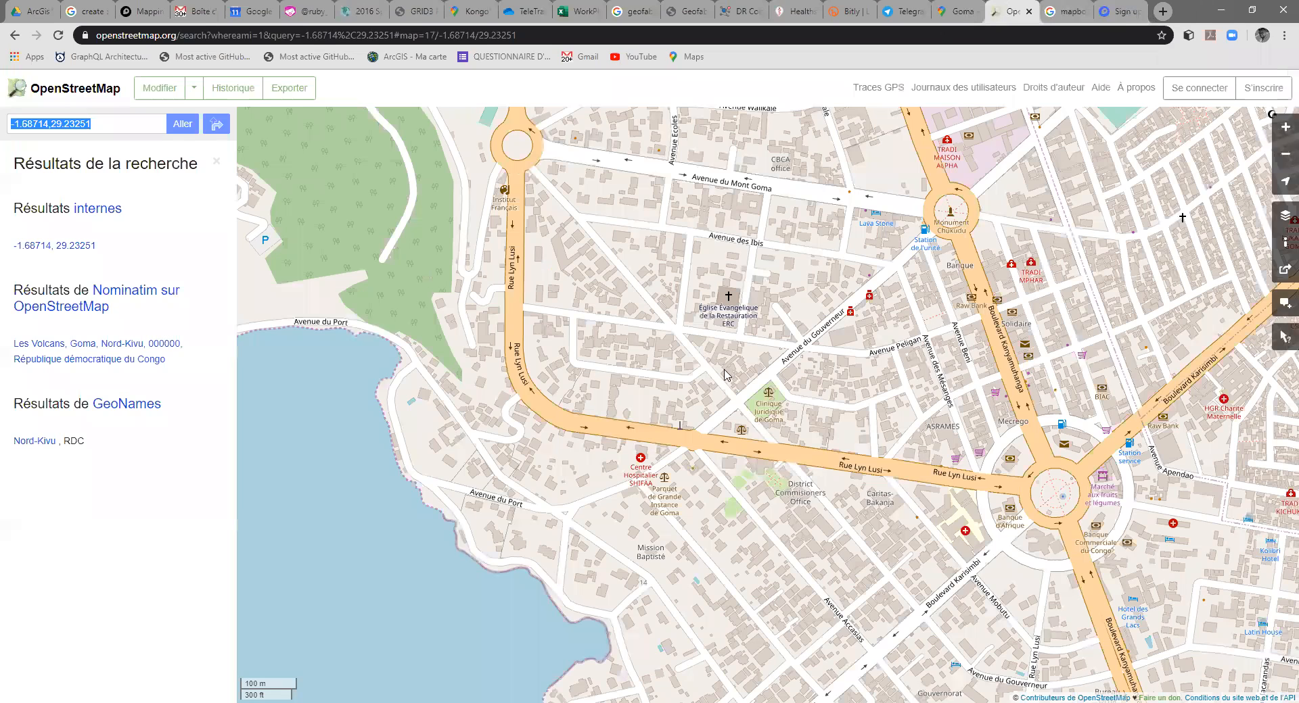
key(ctrl+shift+Tab)
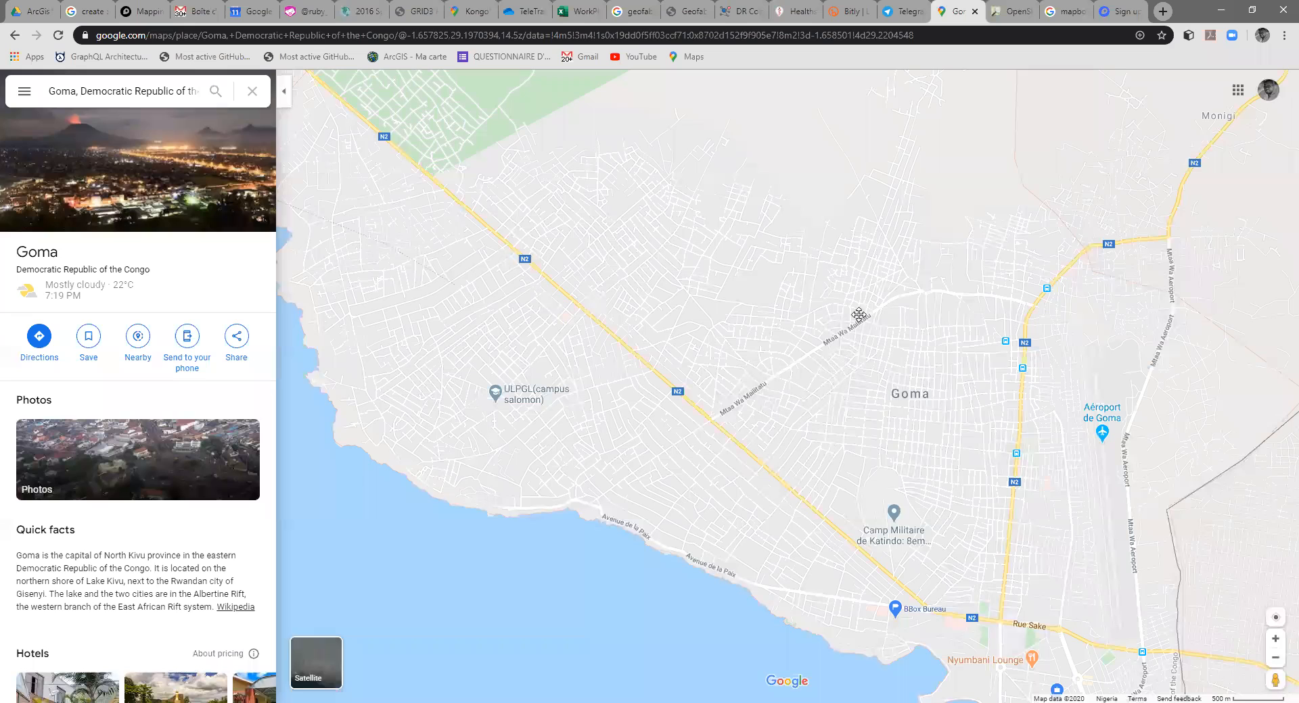
drag(982, 570, 777, 353)
scroll(777, 353, up, 1)
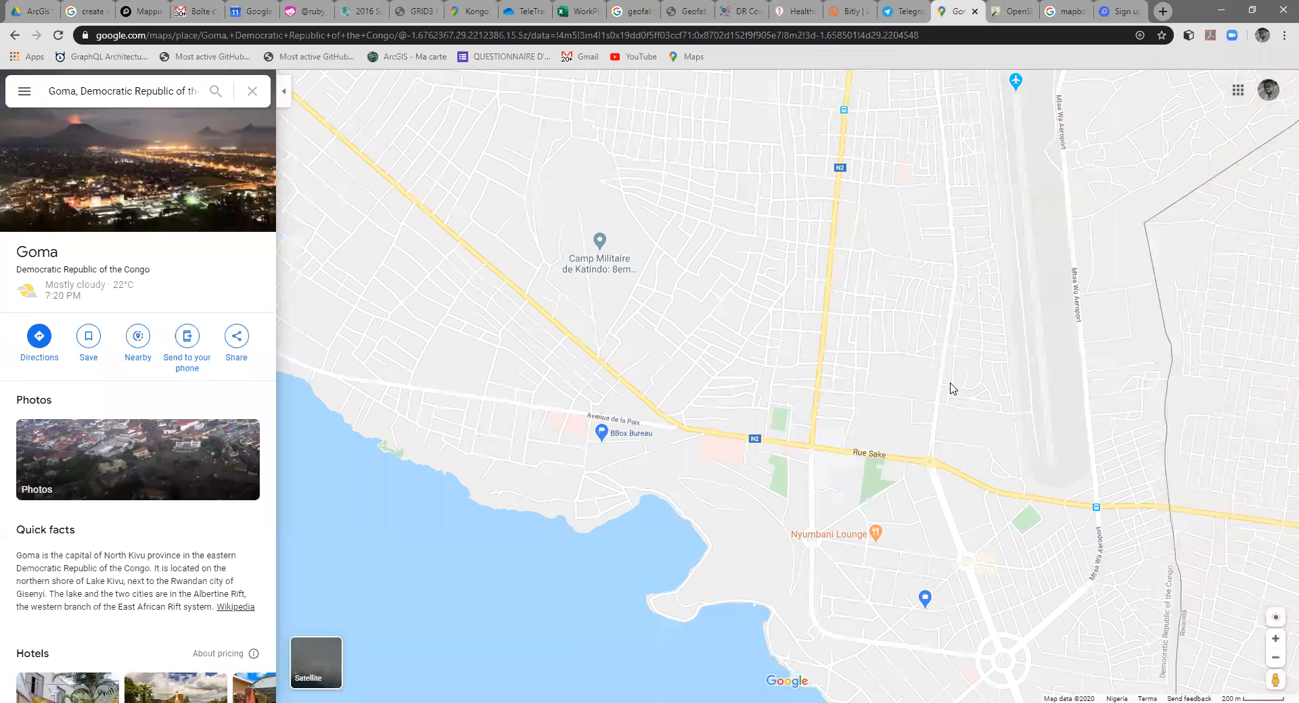
drag(891, 538, 913, 377)
scroll(914, 377, up, 1)
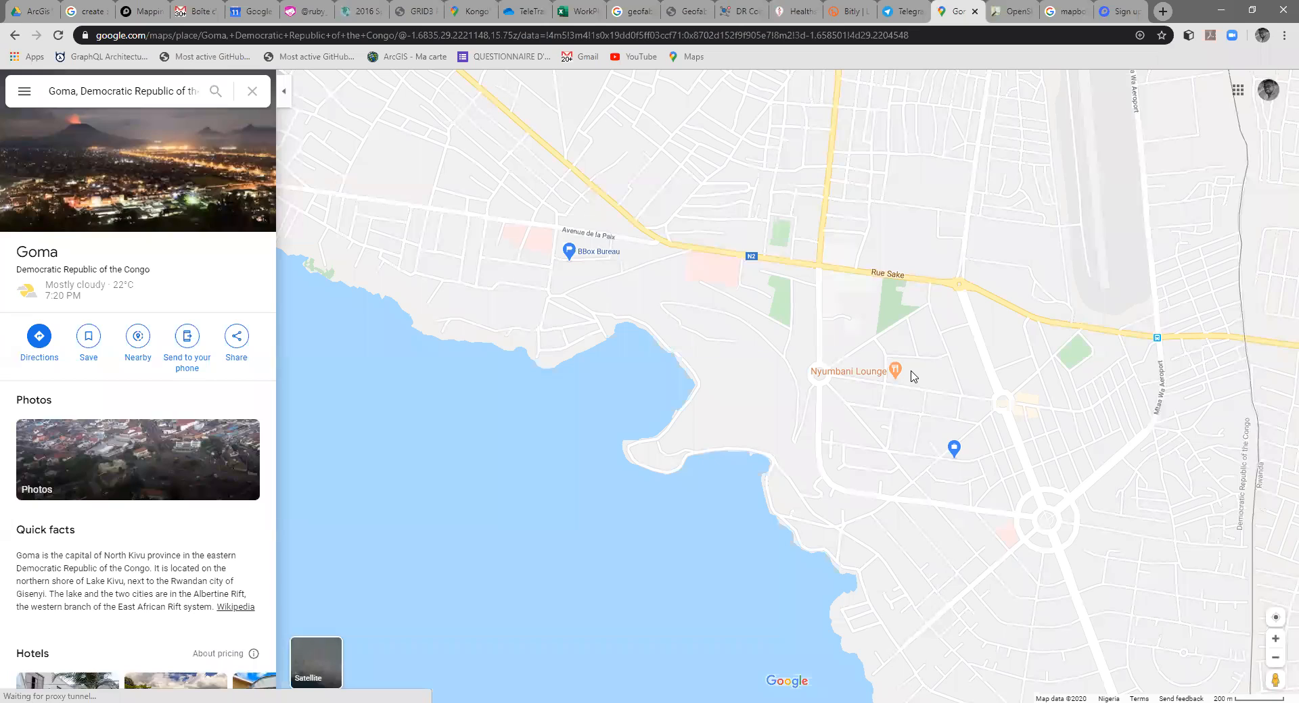
drag(903, 393, 918, 368)
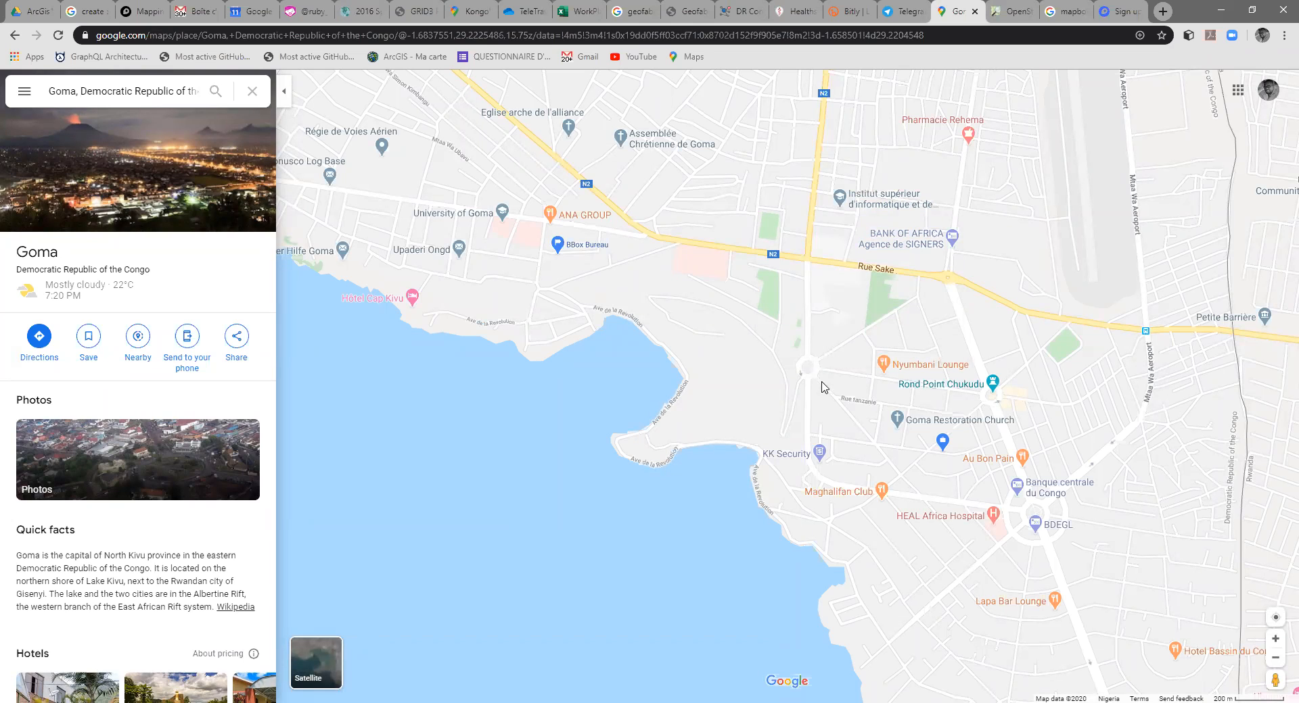
drag(836, 417, 830, 412)
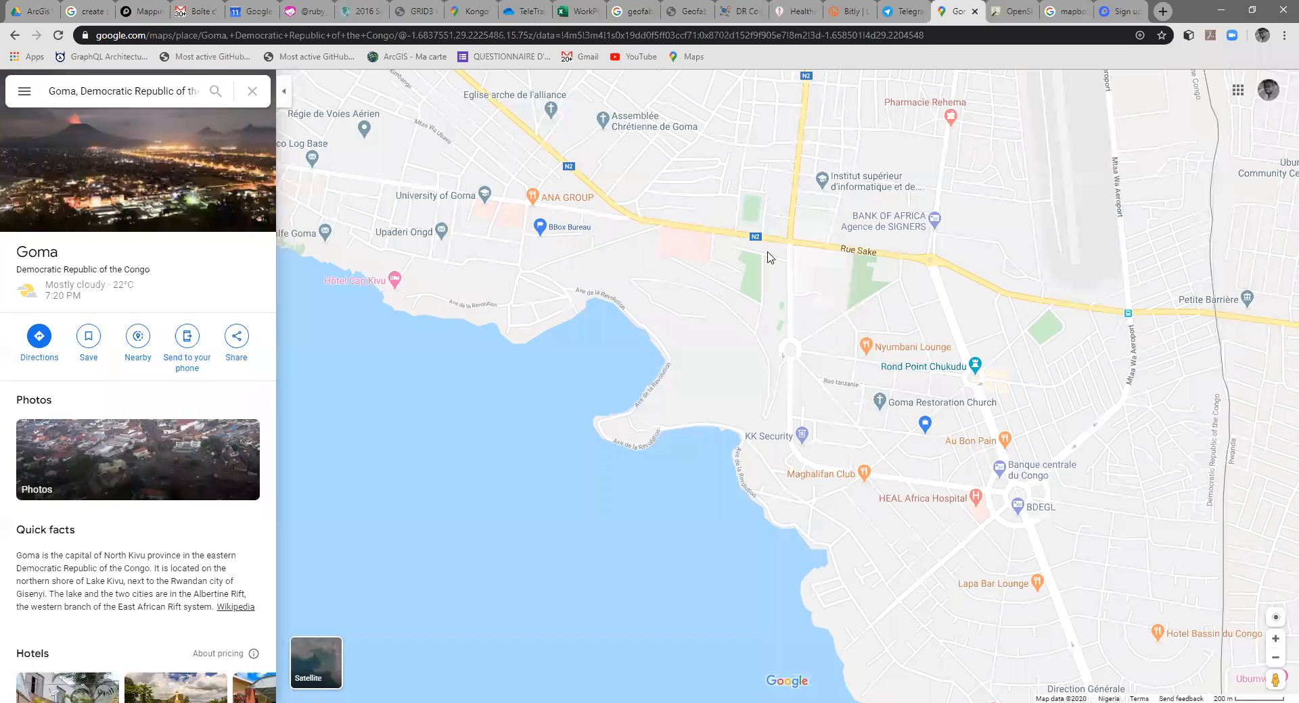
Step: Examine the building outlines and named places between Stade Afia and Rondpoint Reginal on the street map
scroll(808, 264, up, 3)
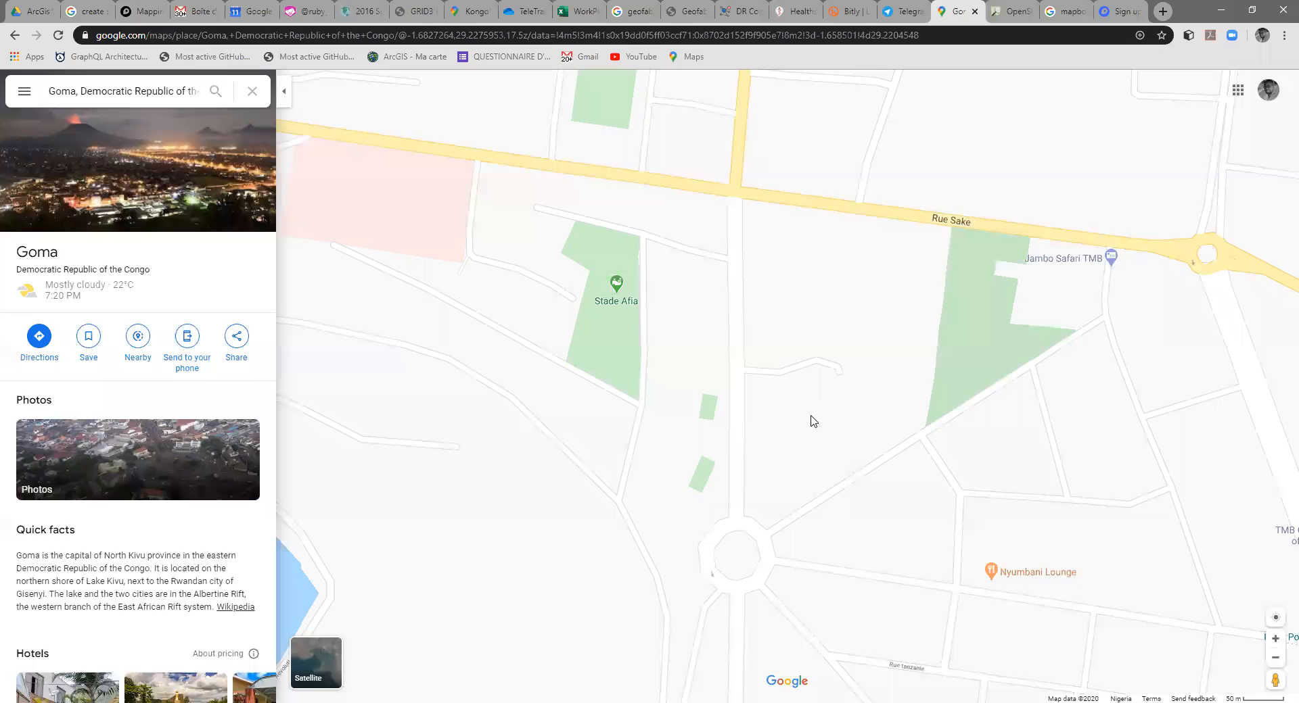
drag(811, 416, 826, 264)
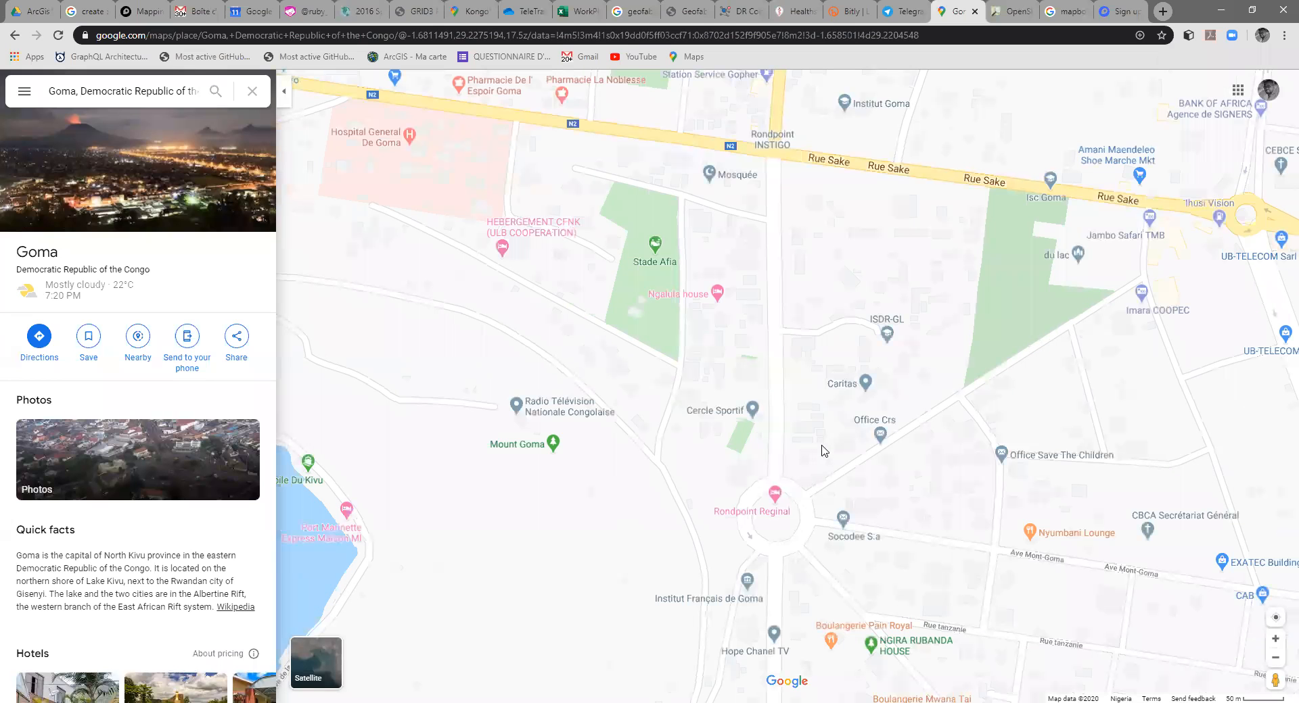
scroll(824, 452, up, 1)
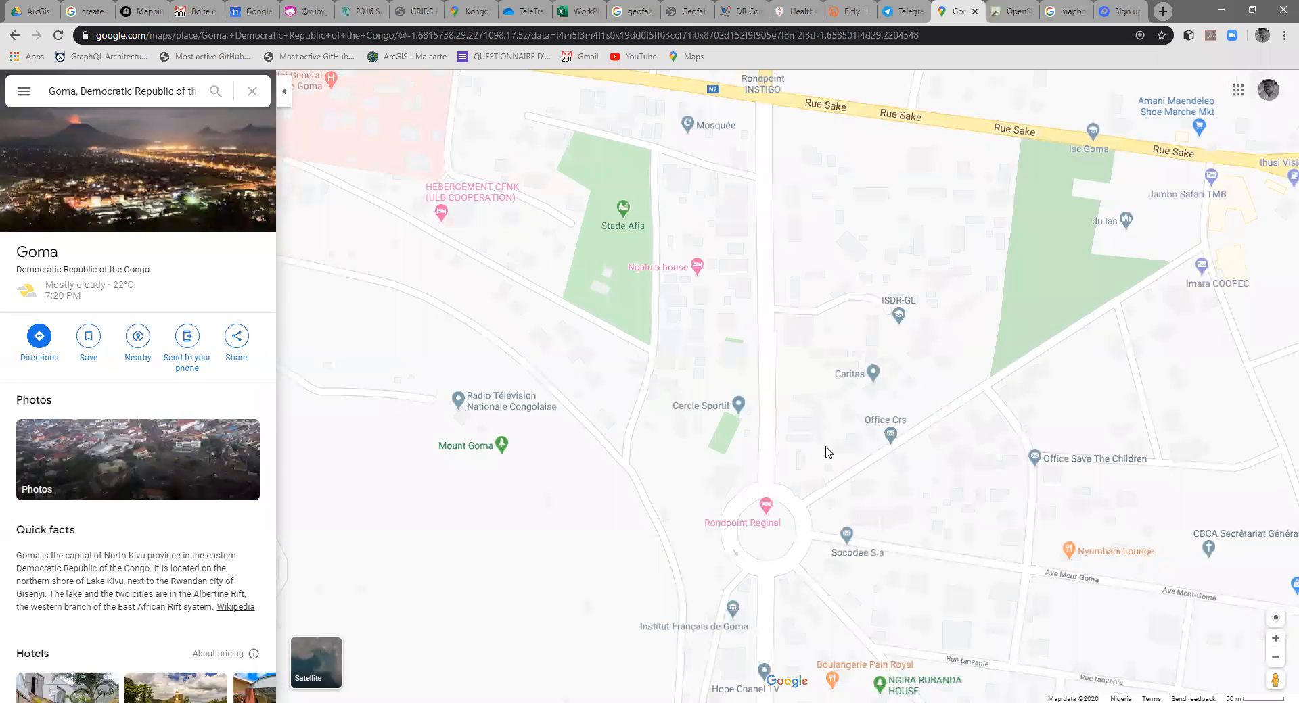
scroll(826, 452, up, 3)
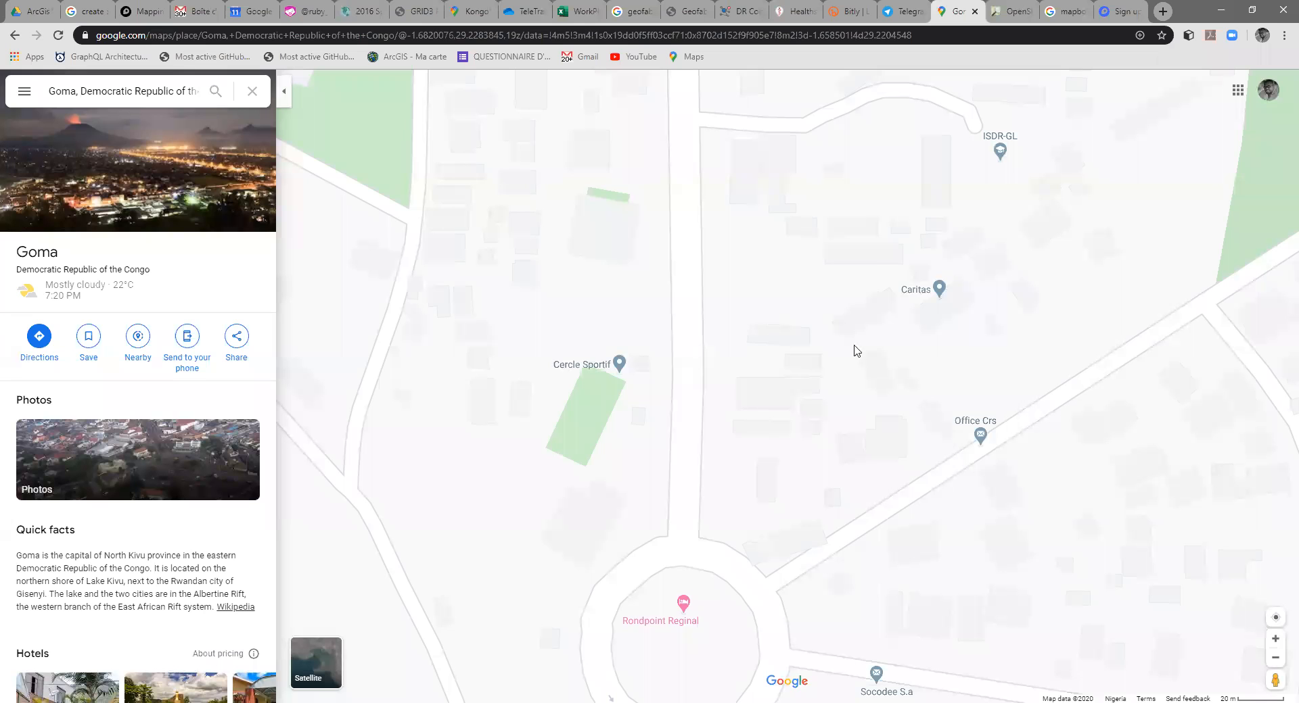
drag(770, 422, 800, 386)
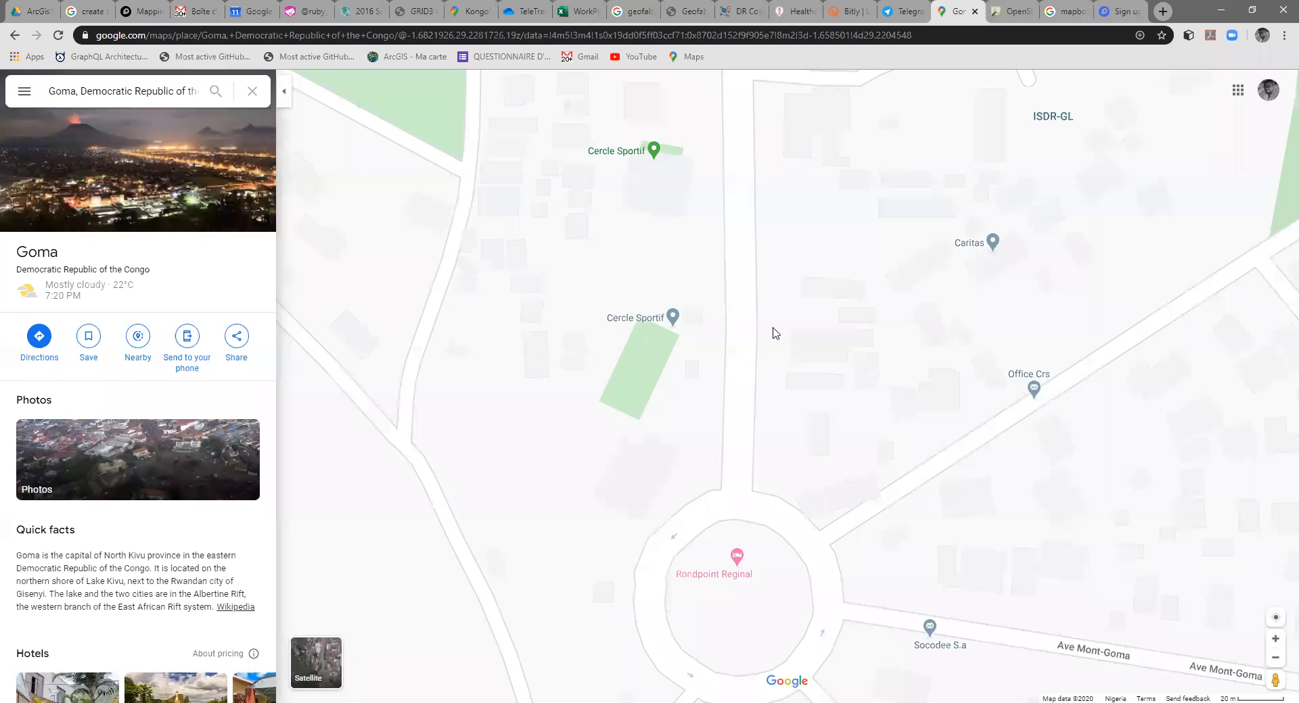
Step: Show the satellite imagery and inspect the buildings north of Rondpoint Reginal, around Cercle Sportif, Caritas and Office Crs
click(324, 670)
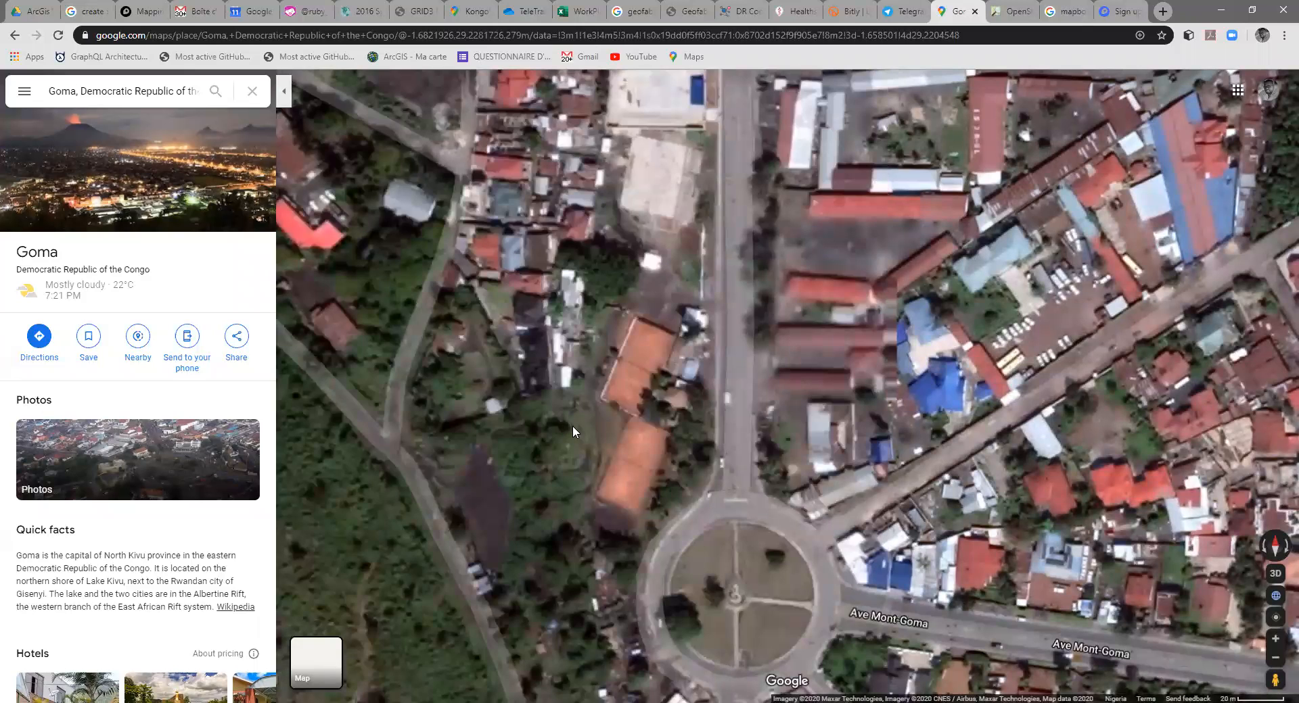
drag(778, 221, 696, 331)
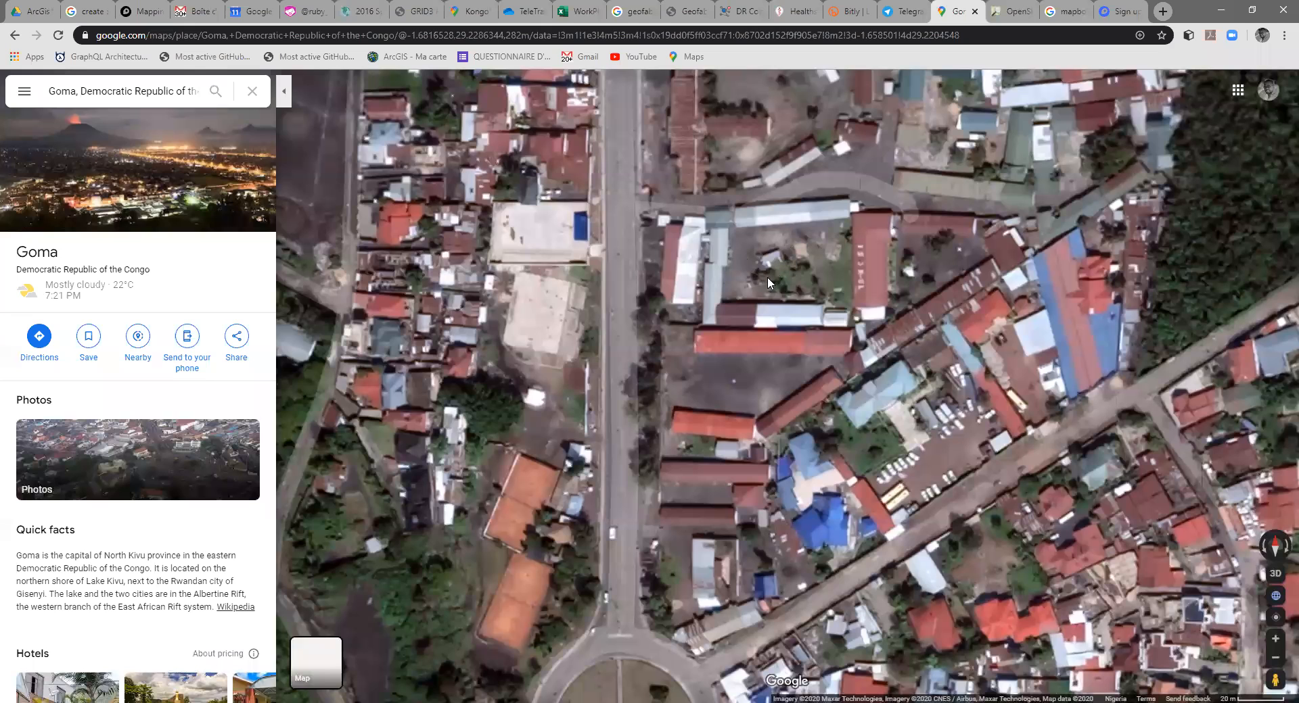
drag(762, 379, 801, 326)
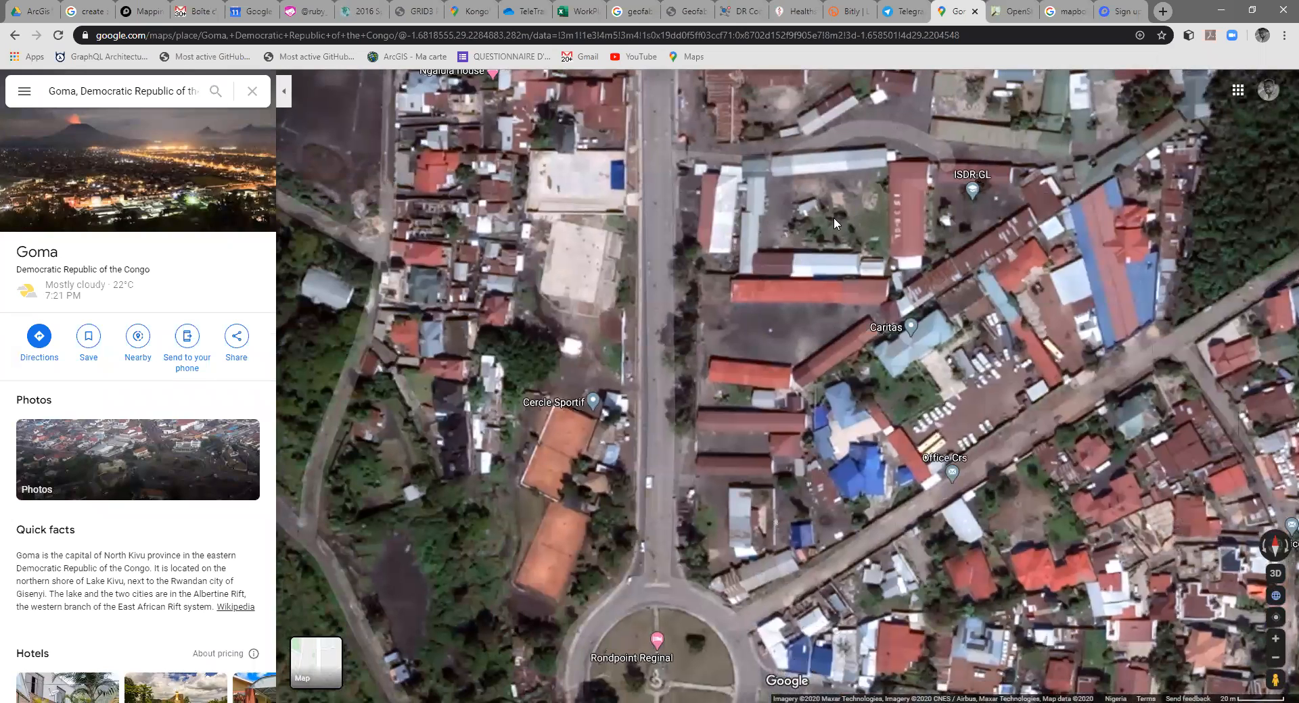
drag(822, 320, 841, 273)
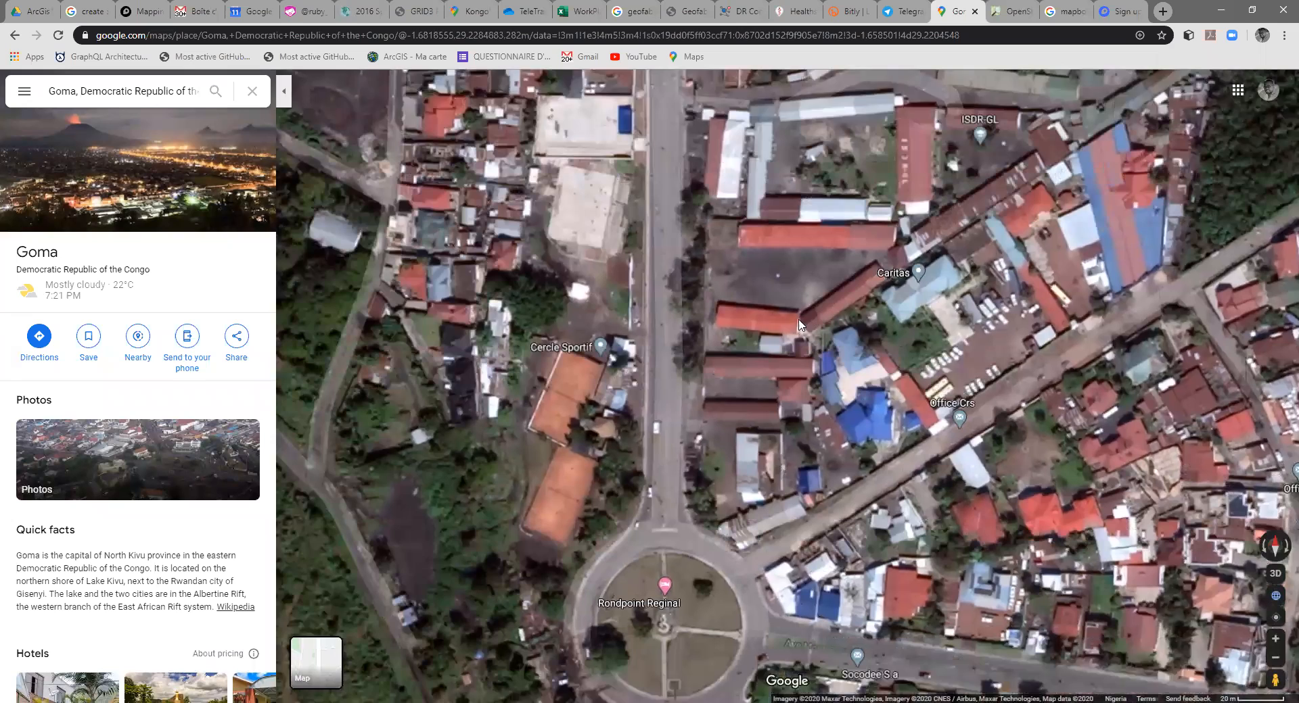
drag(808, 315, 826, 271)
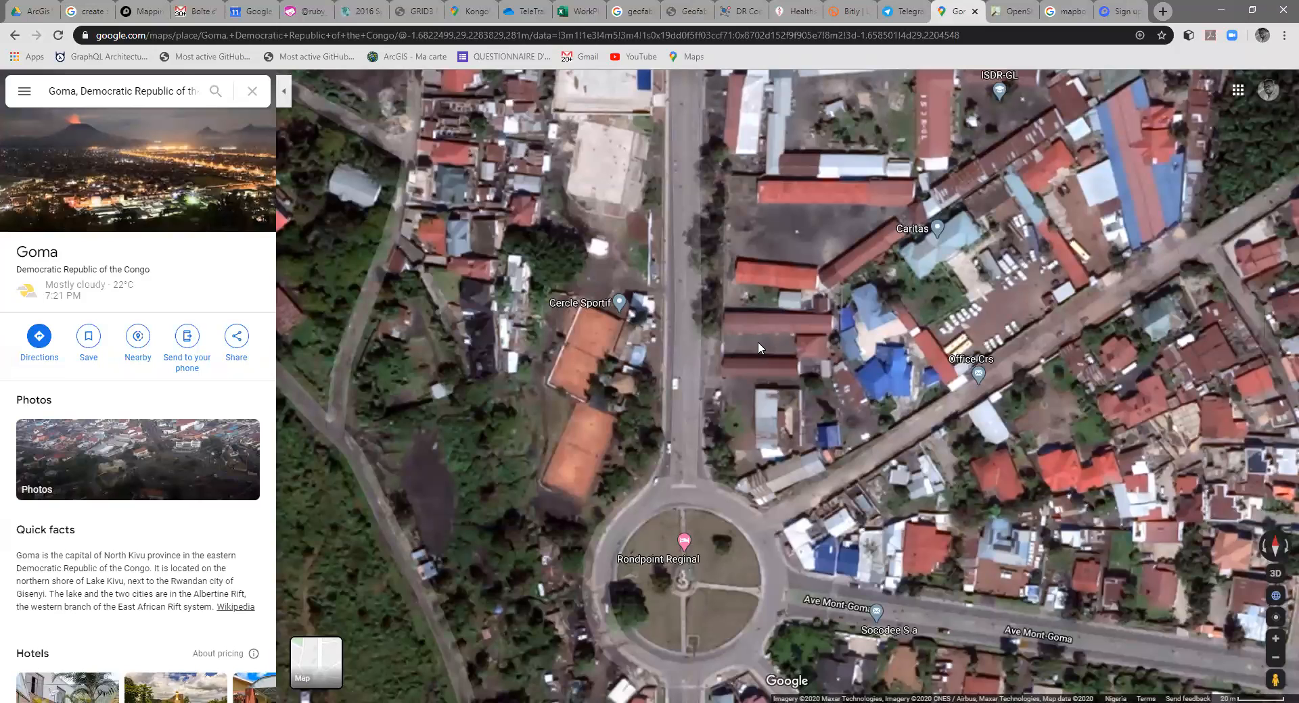
drag(756, 375, 766, 351)
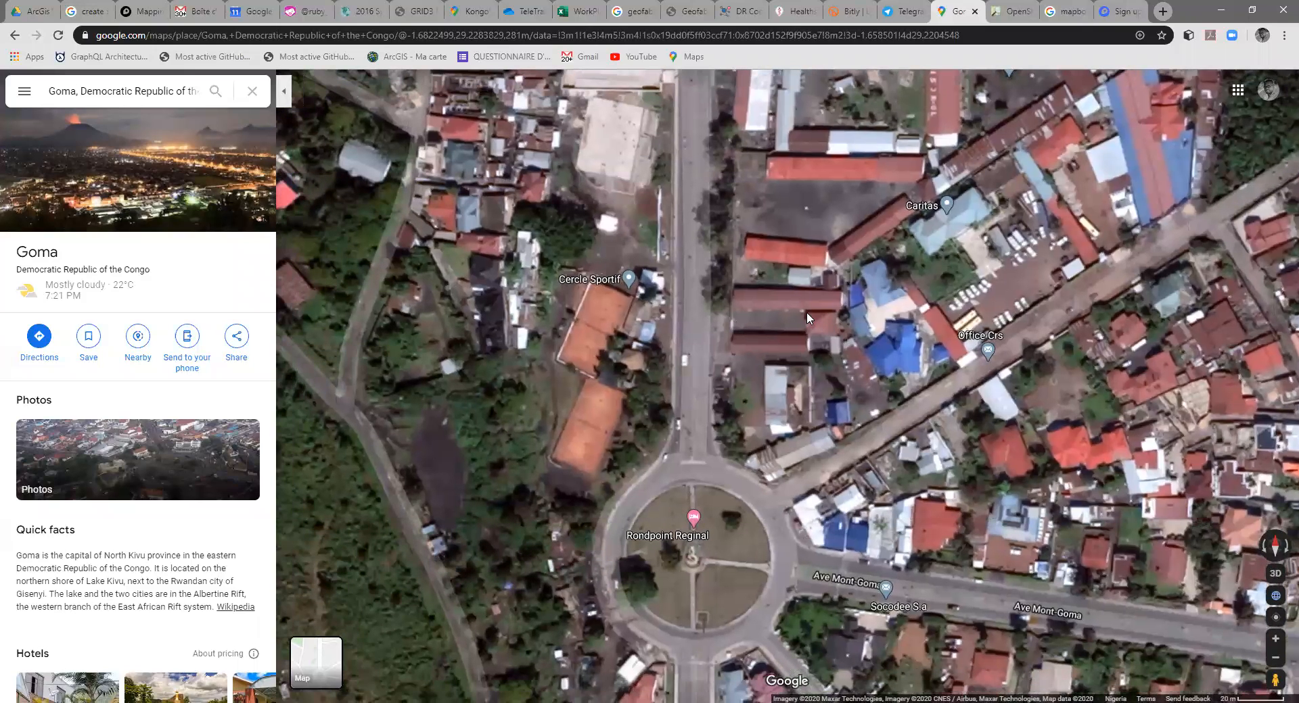
Step: Open the Google Maps form for adding a missing place
click(27, 90)
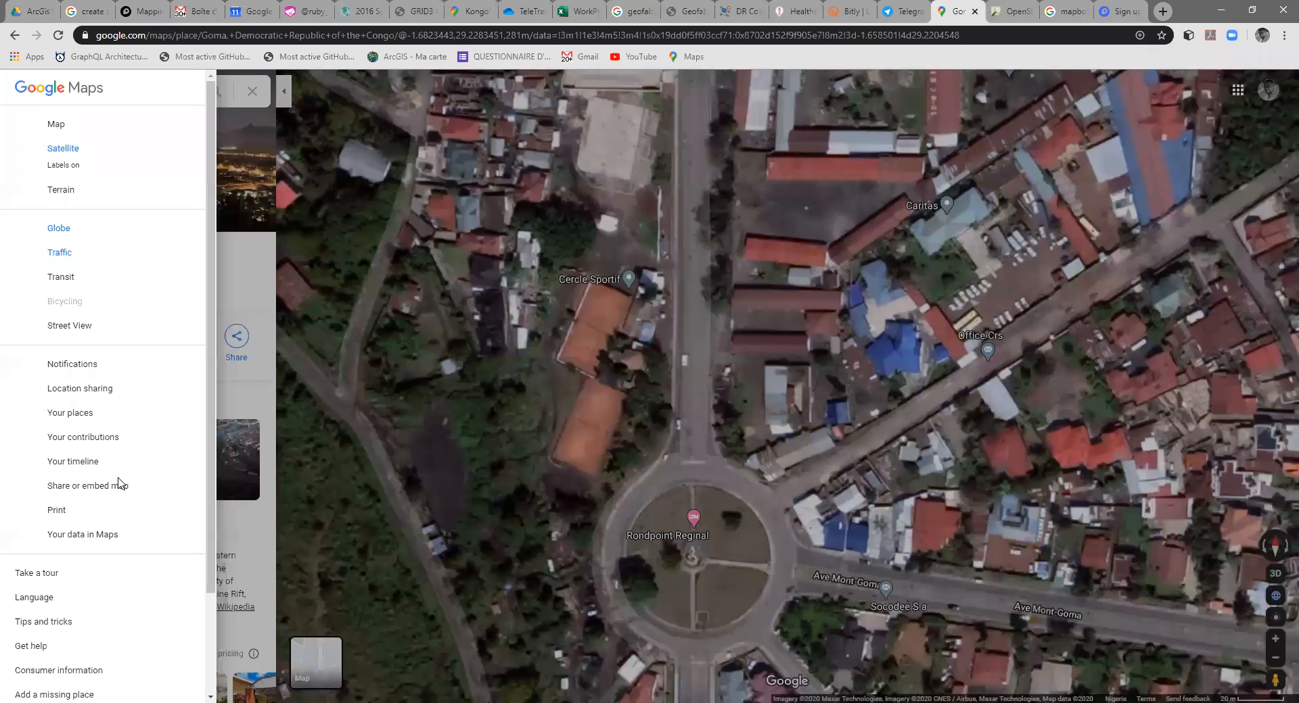
scroll(100, 576, down, 1)
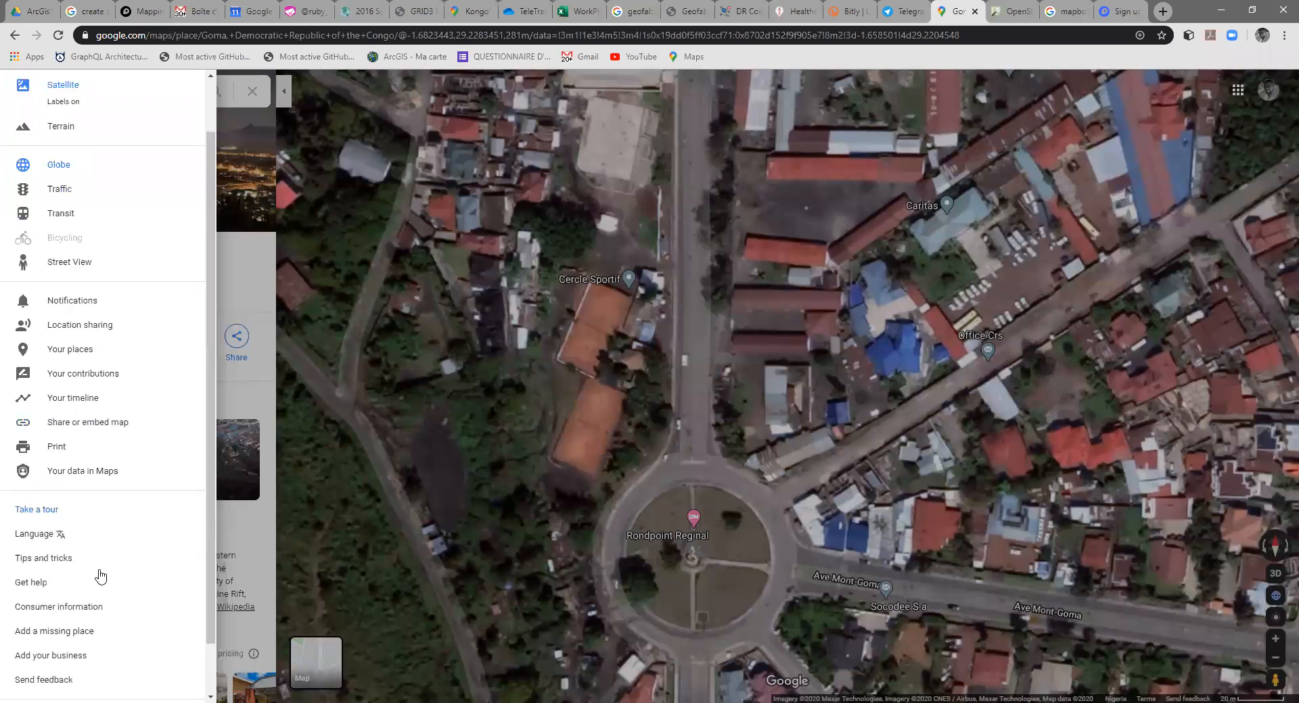
scroll(100, 576, down, 1)
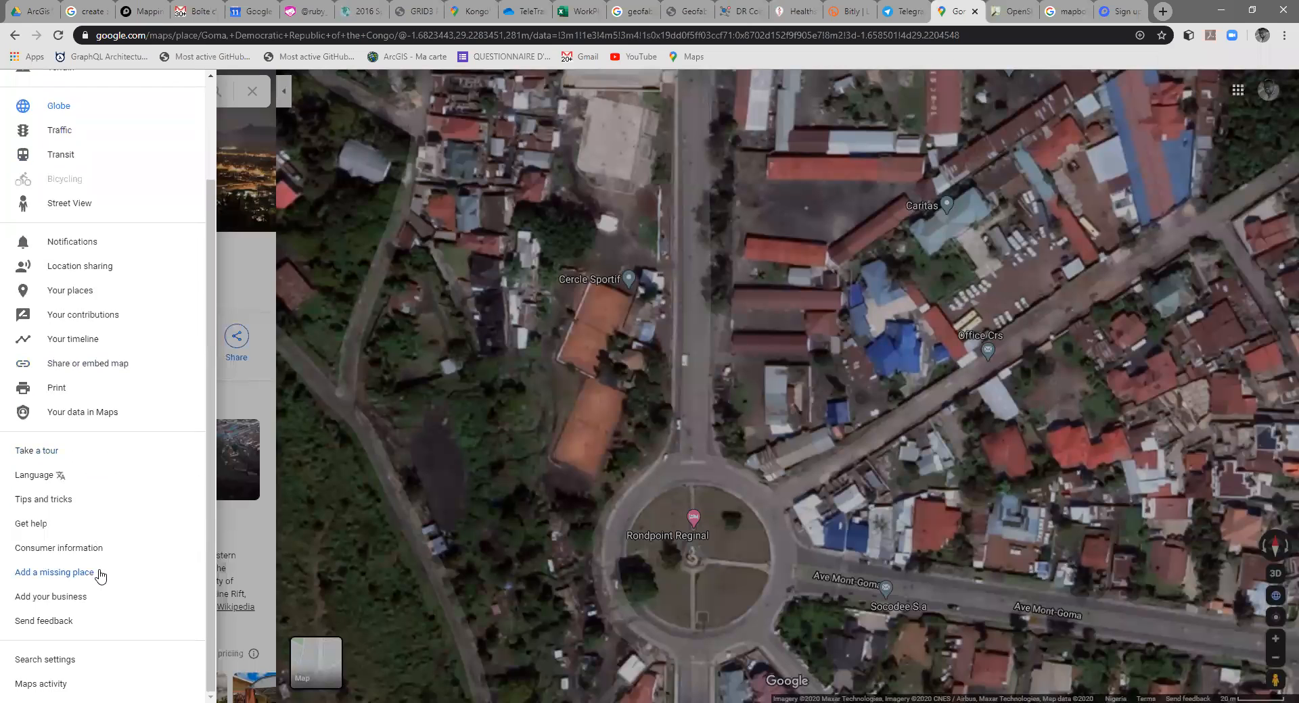
click(53, 579)
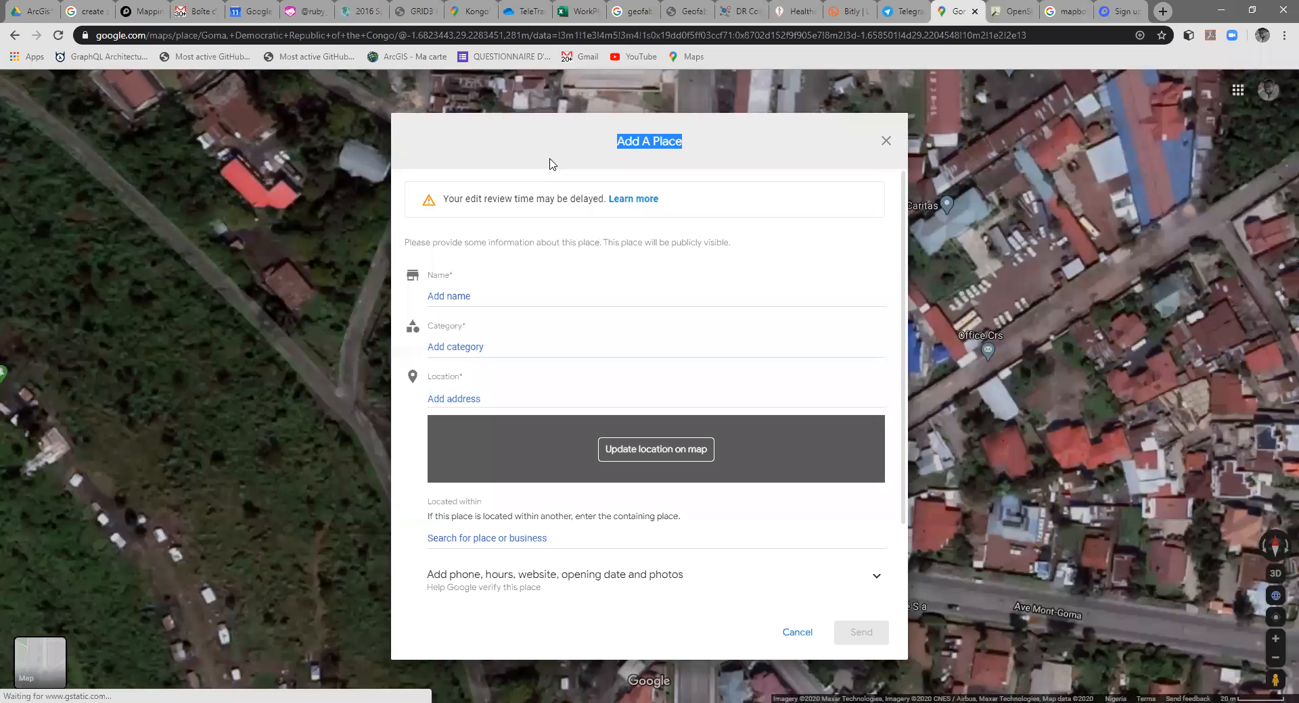
Step: Set the new place's location on satellite imagery at the long red-roofed buildings between Cercle Sportif and Office Crs, and confirm it
click(652, 460)
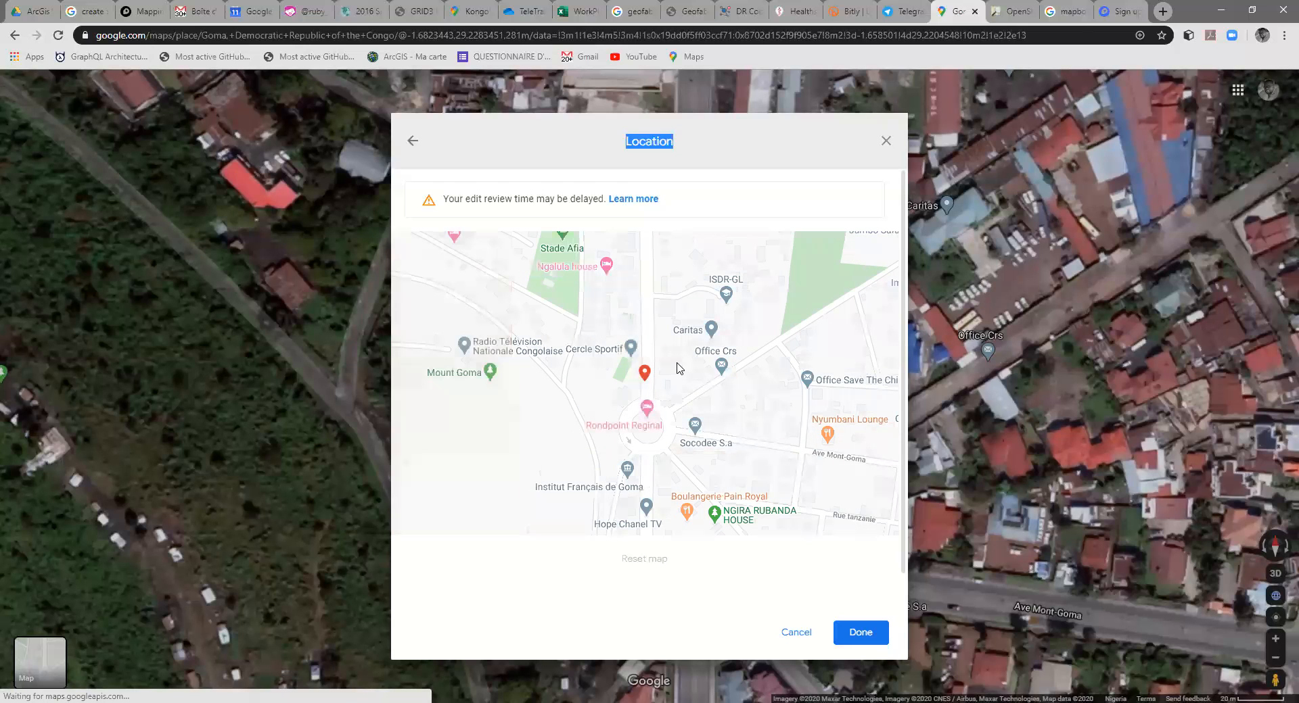
mouse_move(465, 258)
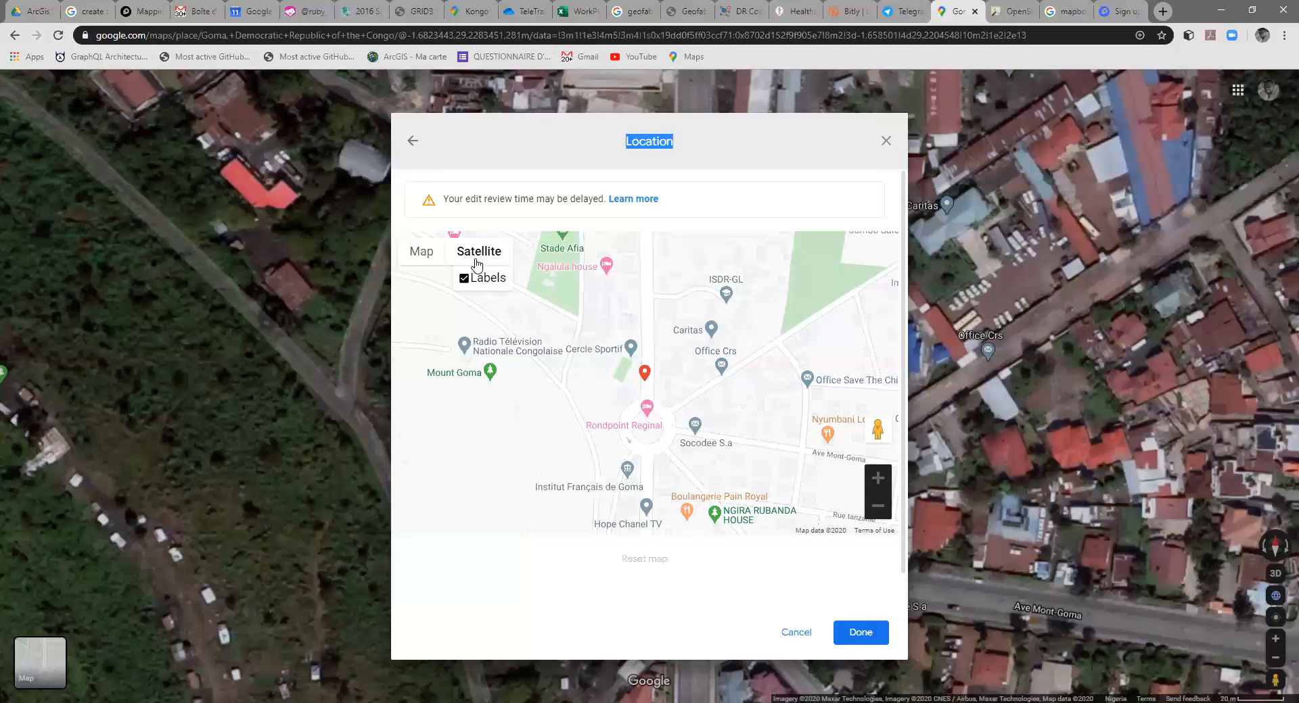
click(477, 255)
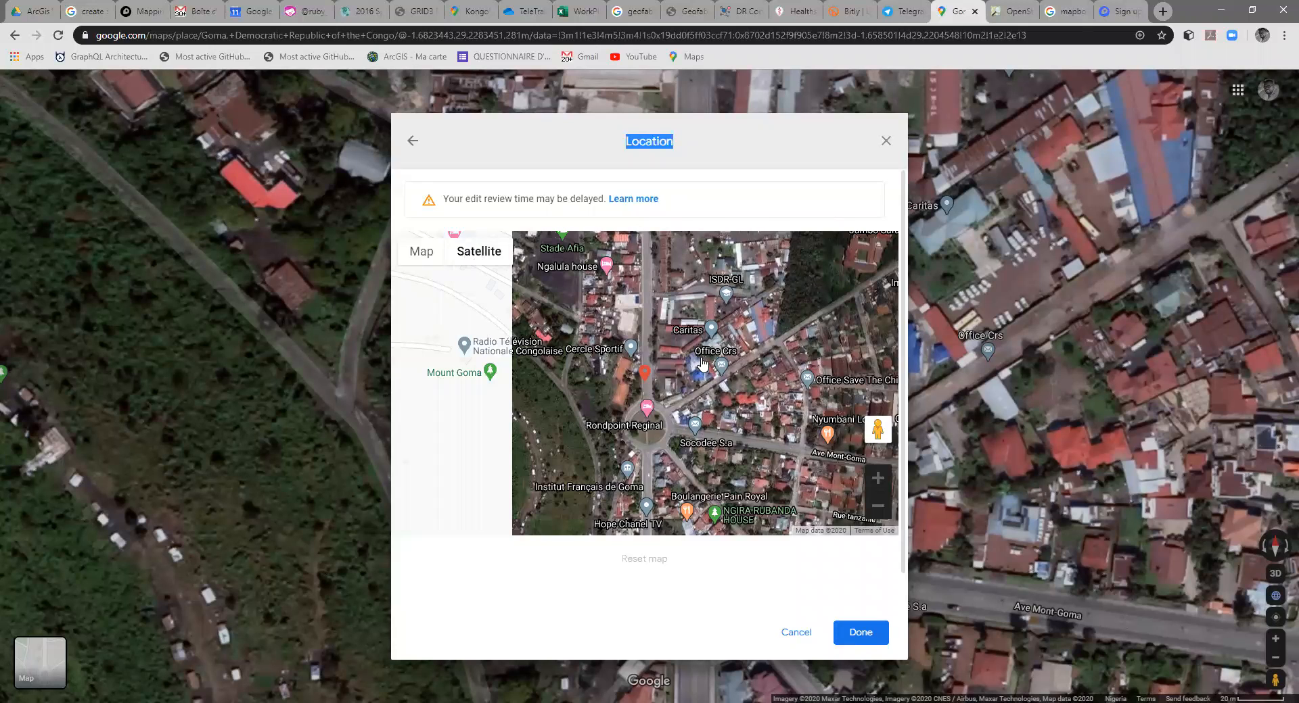
scroll(559, 379, up, 3)
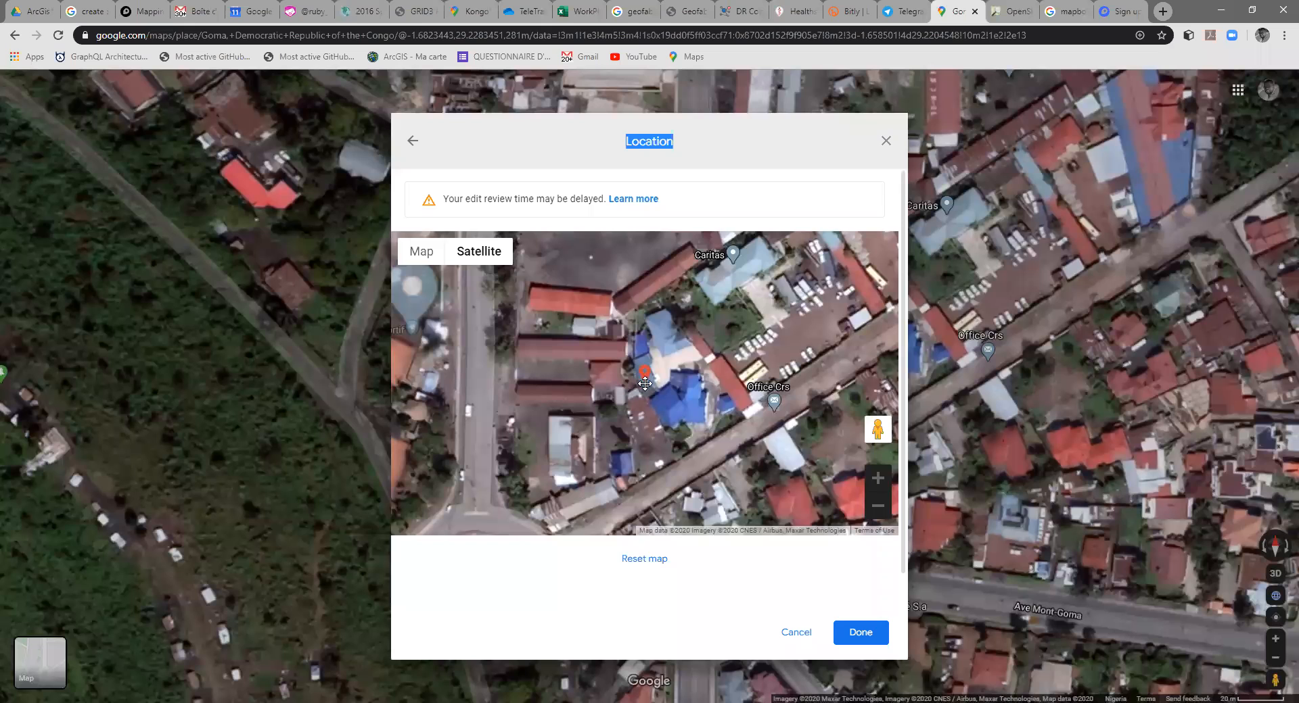
drag(641, 368, 734, 378)
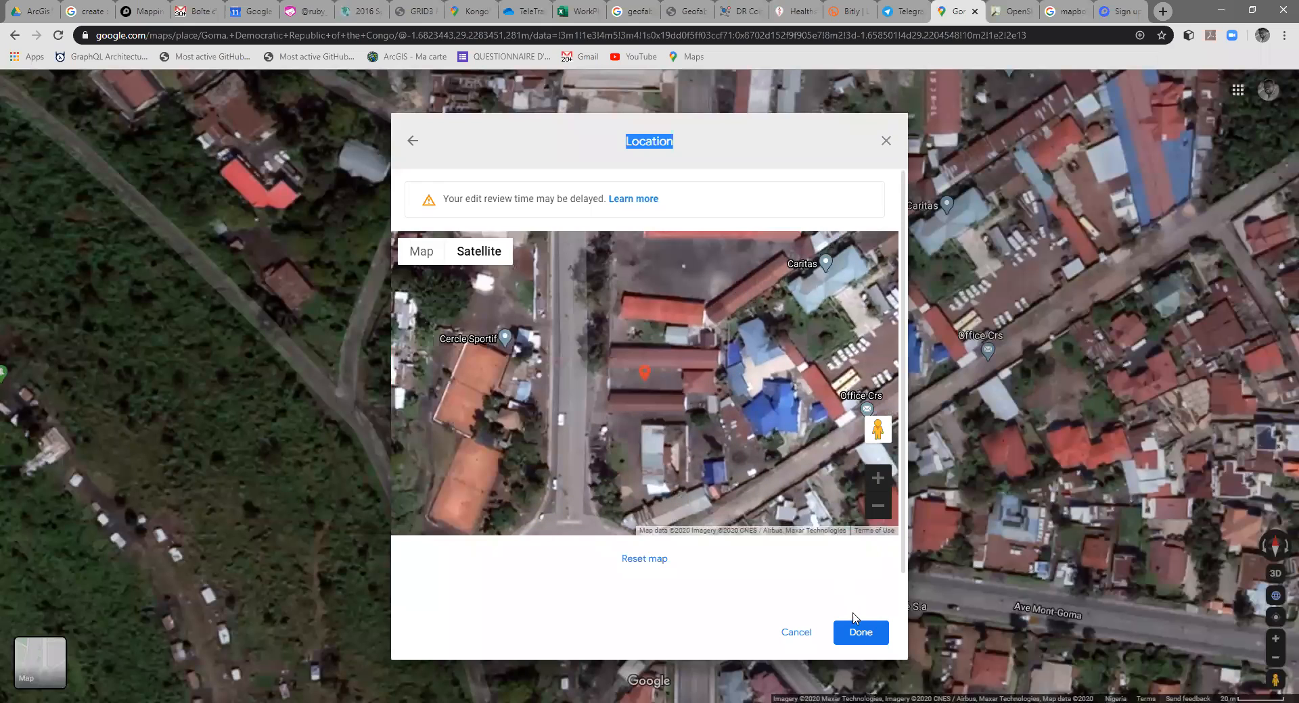
click(861, 634)
Step: Name the place Ecole Privee des Volcans and set its category to School
click(499, 298)
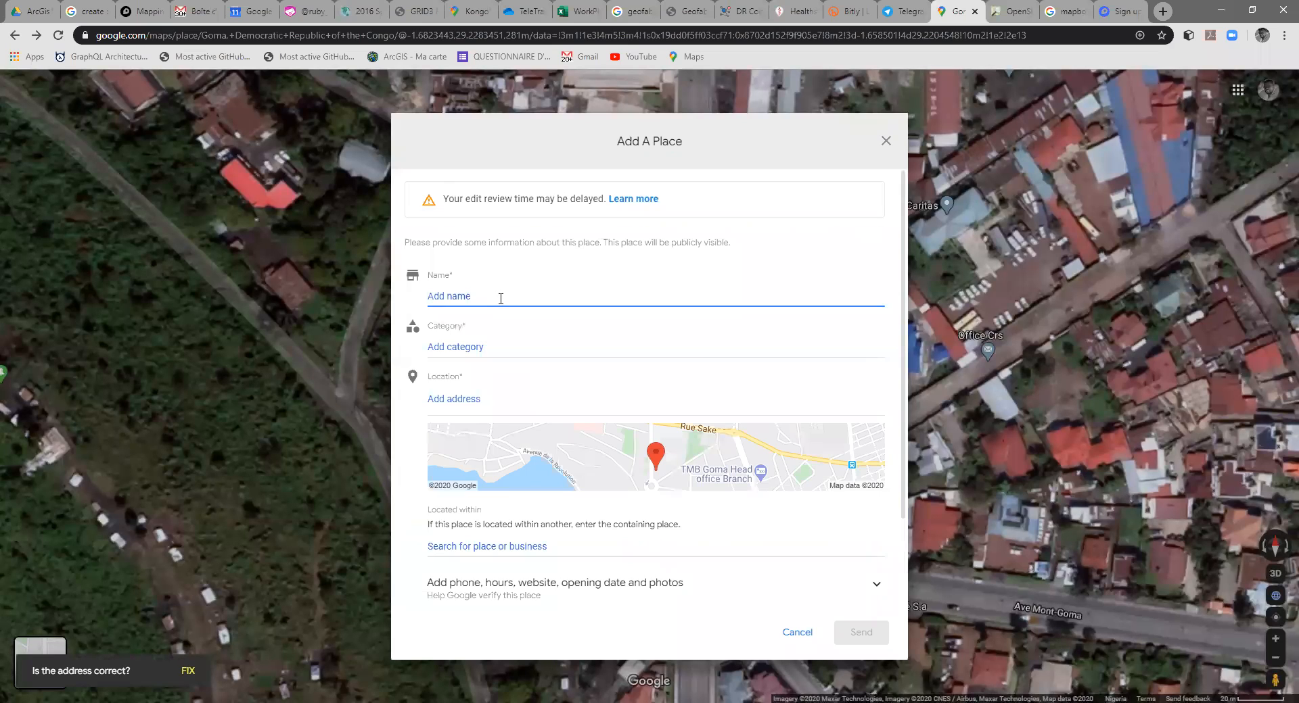
text(Ecole Privee des Polac)
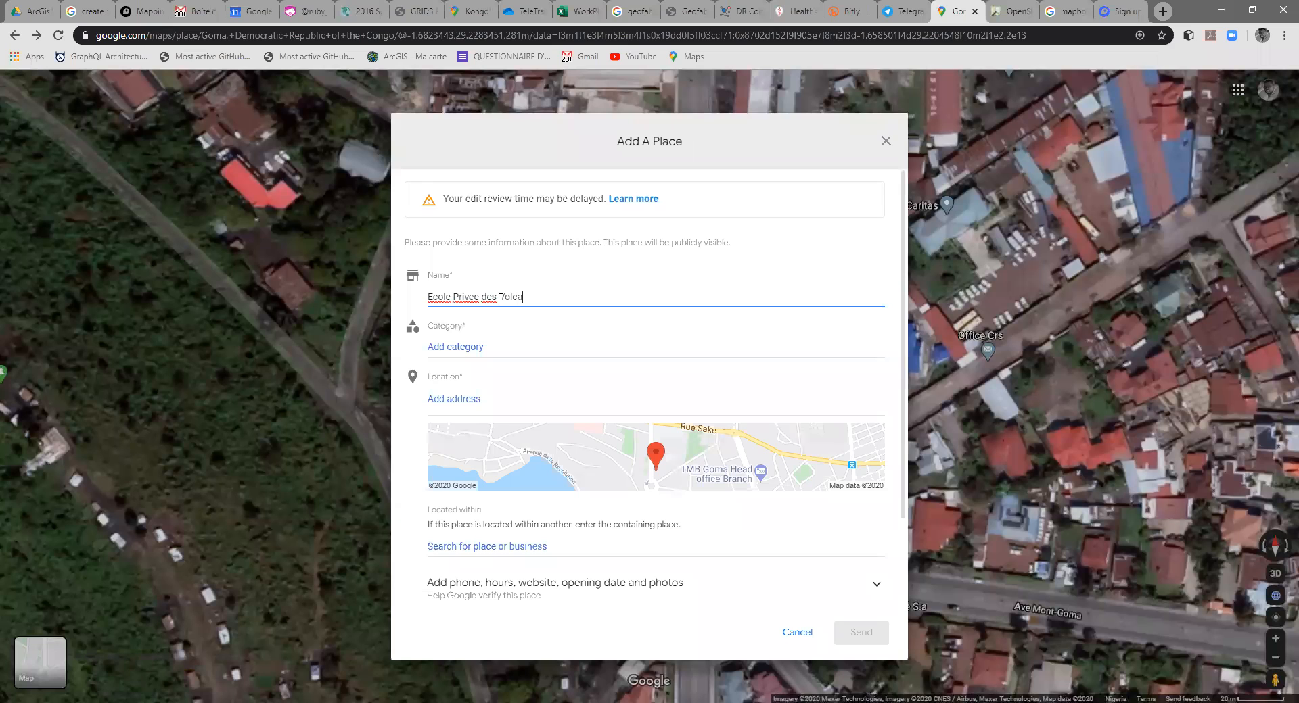
click(462, 346)
scroll(534, 427, down, 1)
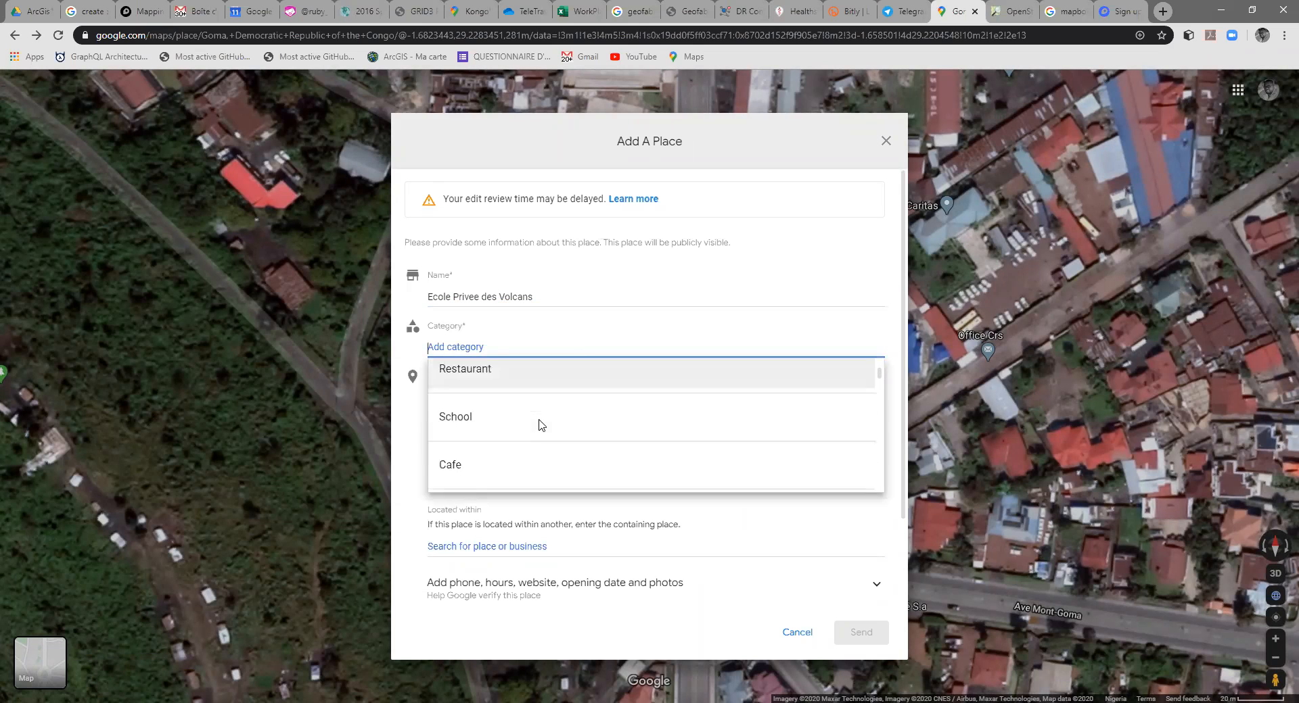
click(503, 406)
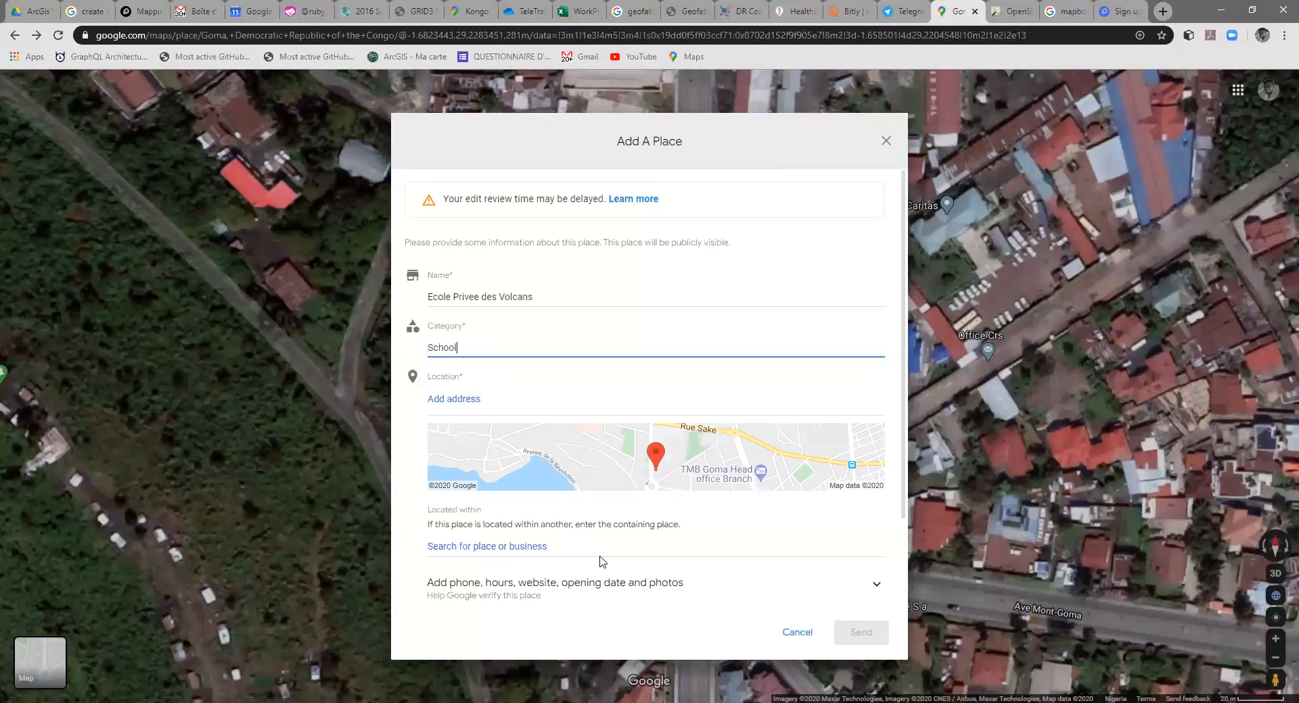
Step: Enter School as the containing place the new entry is located within
scroll(612, 561, down, 2)
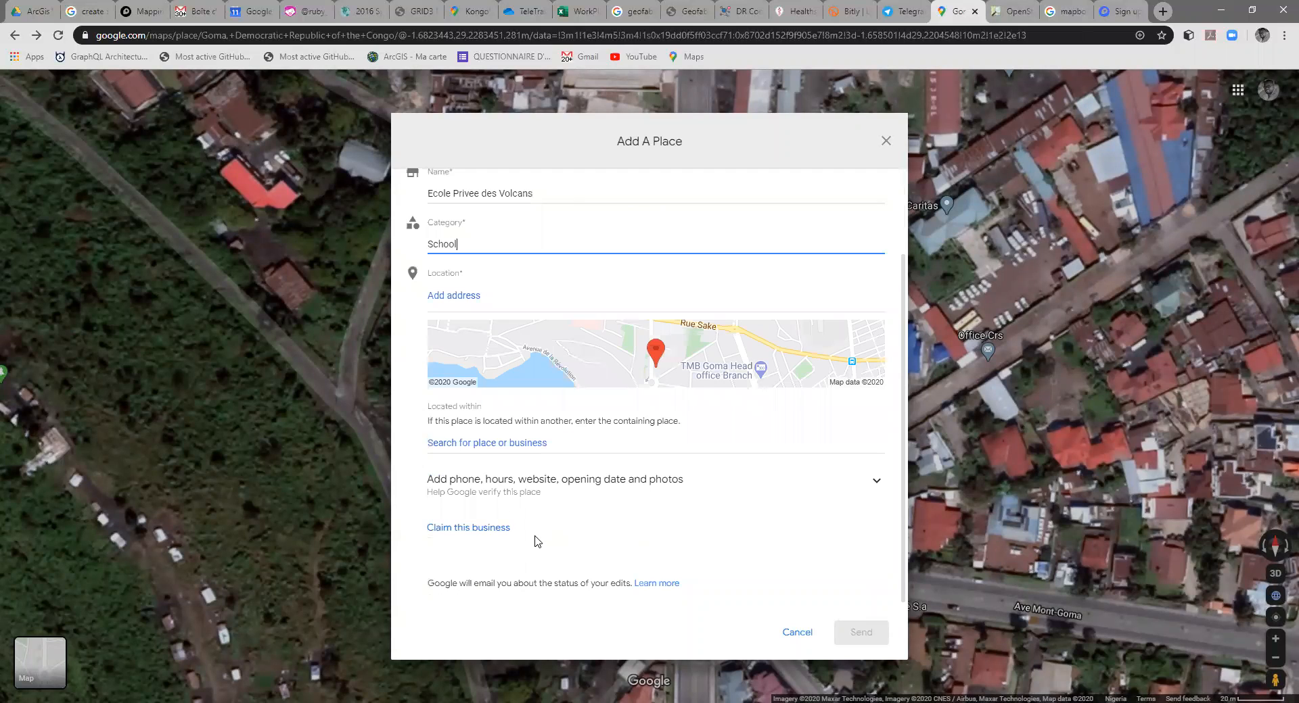
click(565, 445)
text(School)
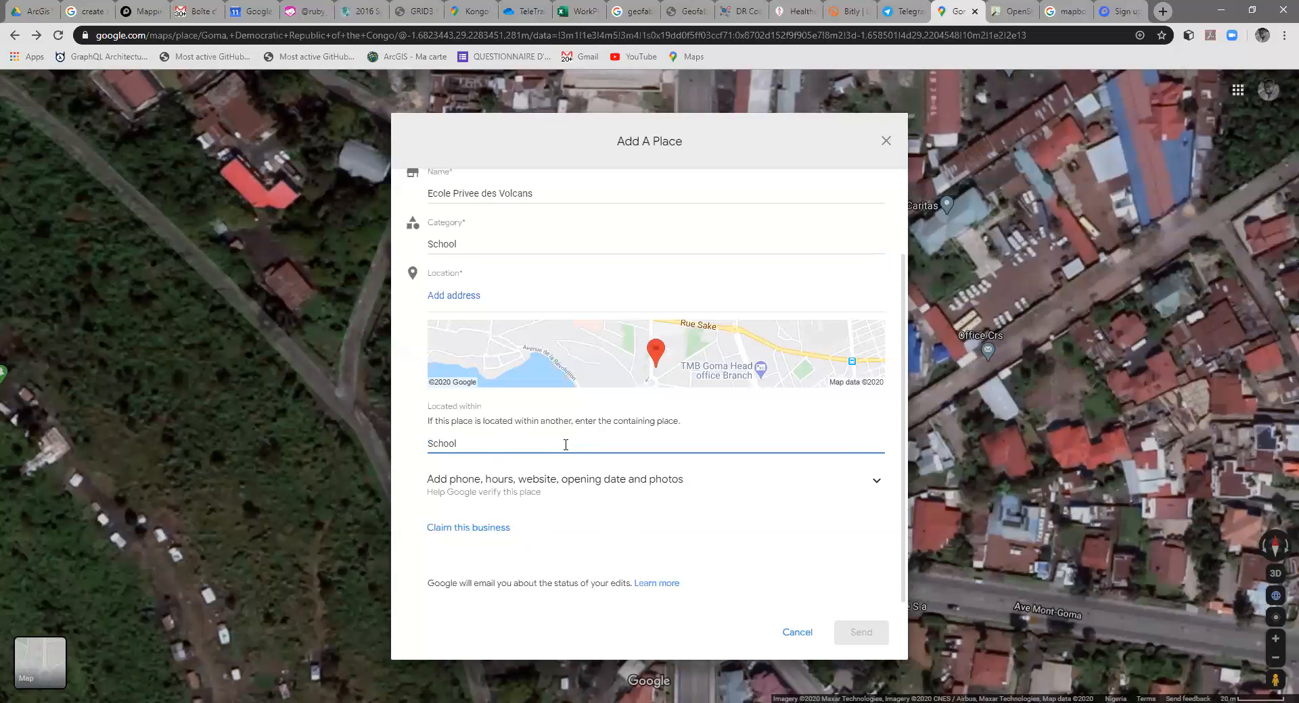
Step: Expand the additional place details and set Monday's opening hours to 7:00 AM–12:00 PM
click(877, 483)
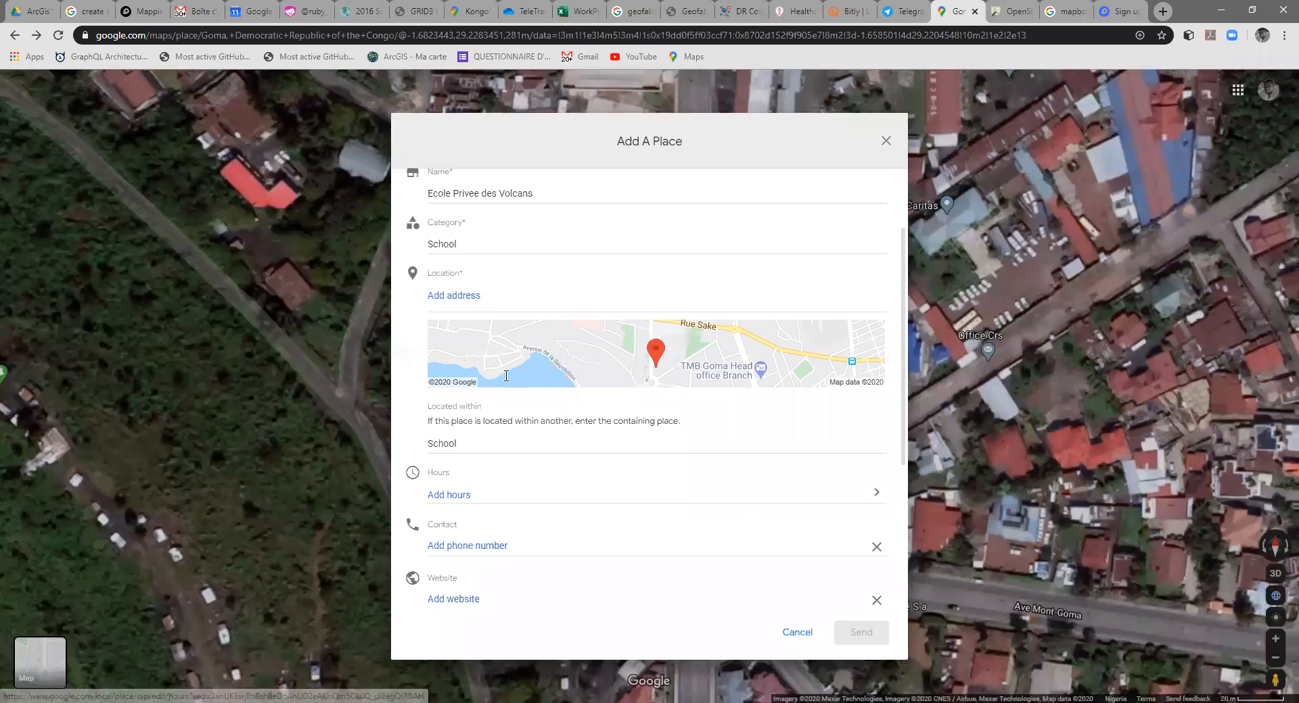
scroll(467, 313, down, 3)
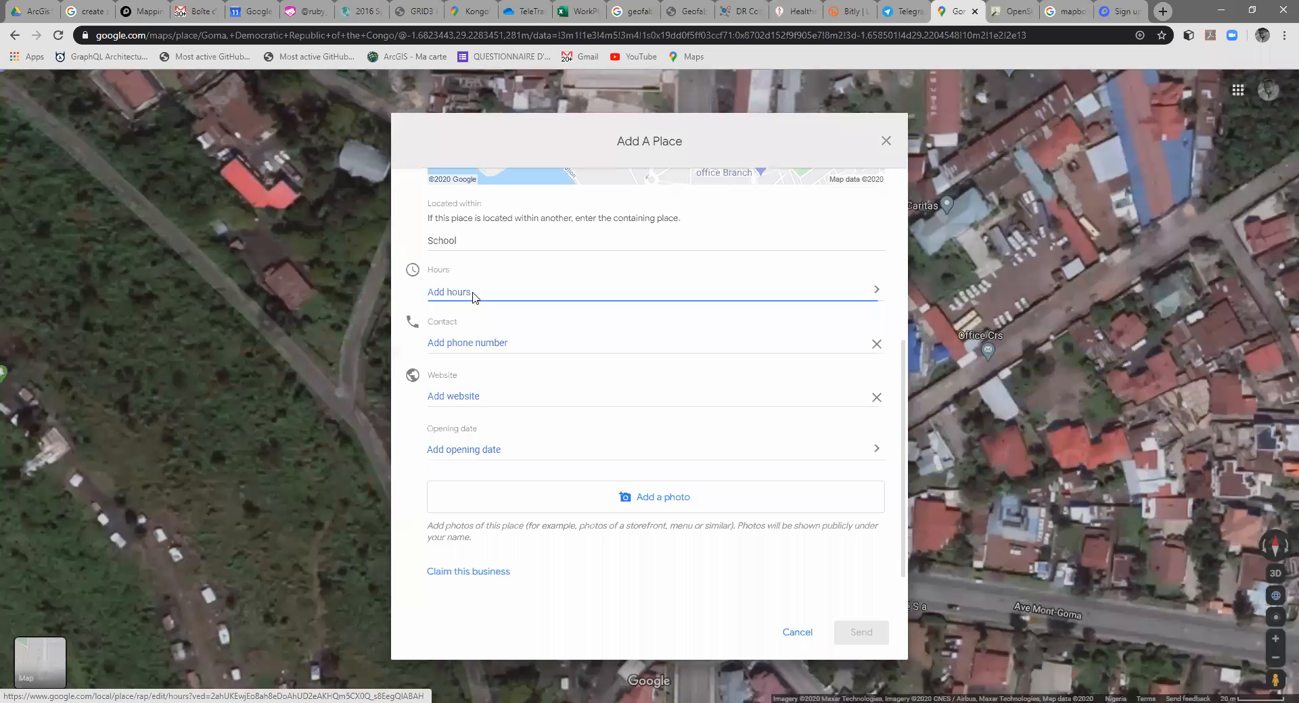
click(472, 295)
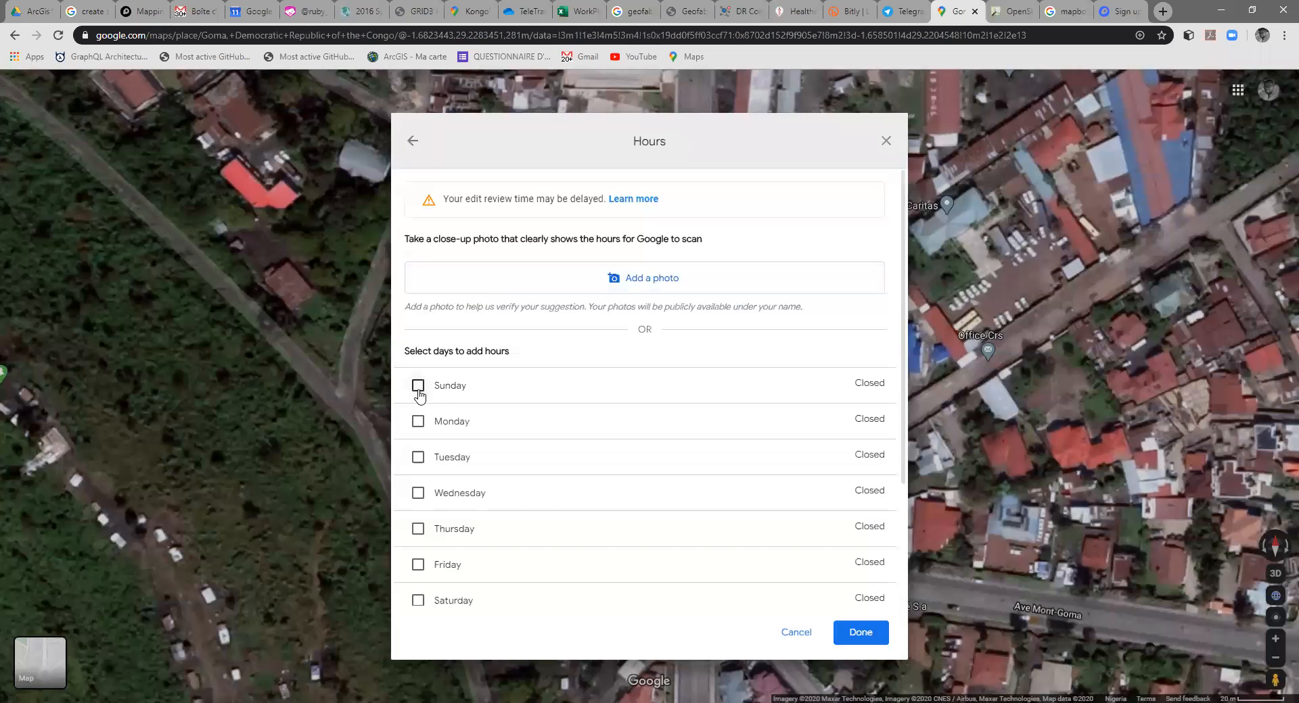
click(419, 421)
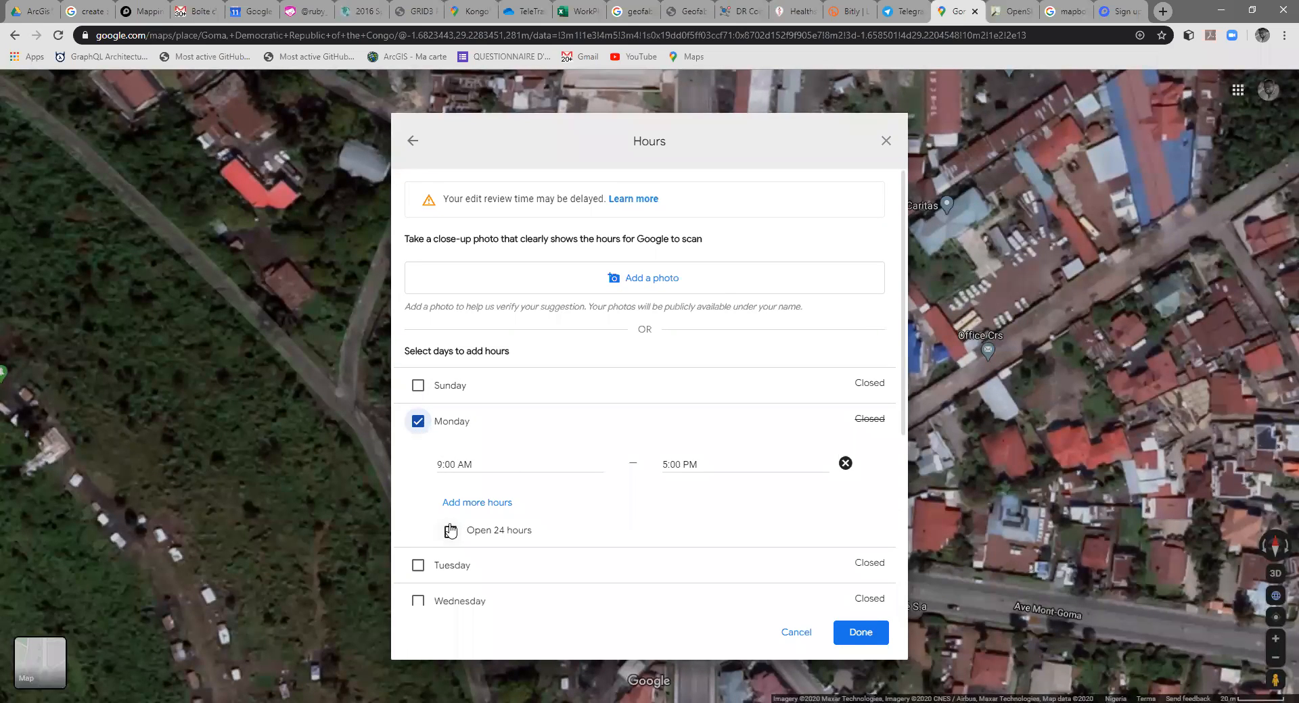
click(468, 465)
click(441, 467)
drag(441, 465, 440, 458)
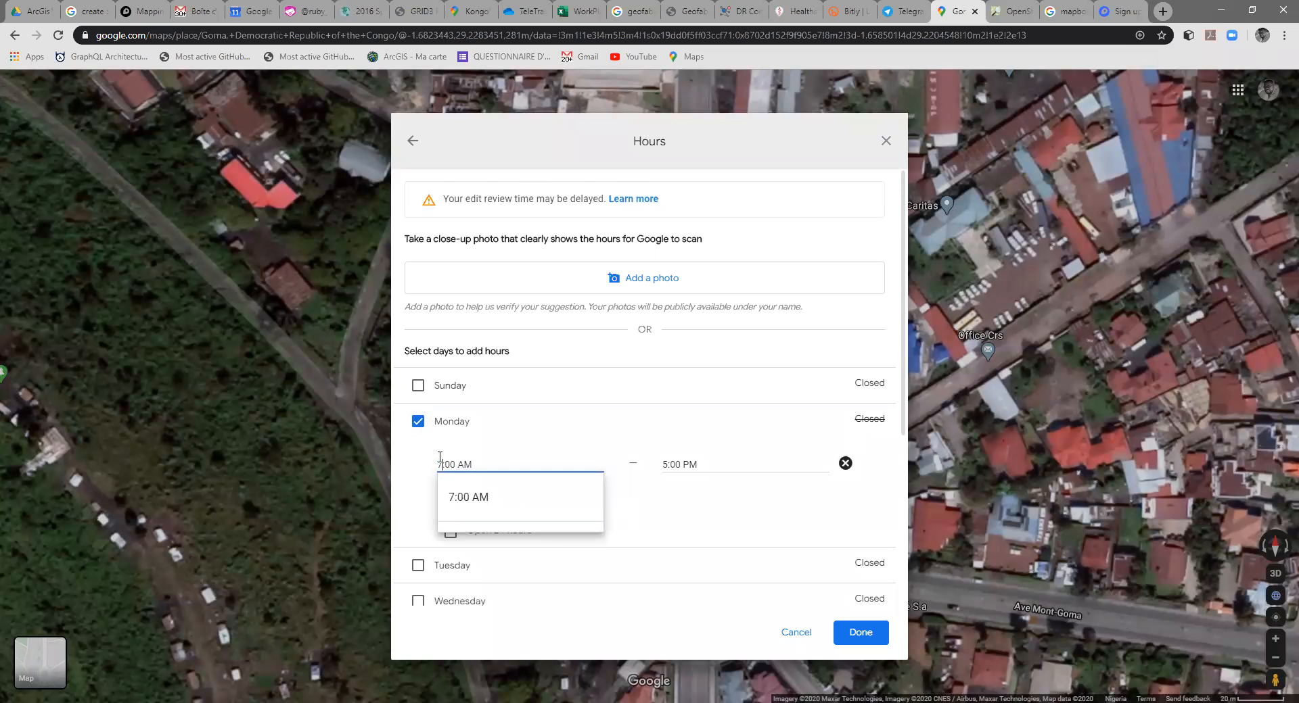
click(666, 464)
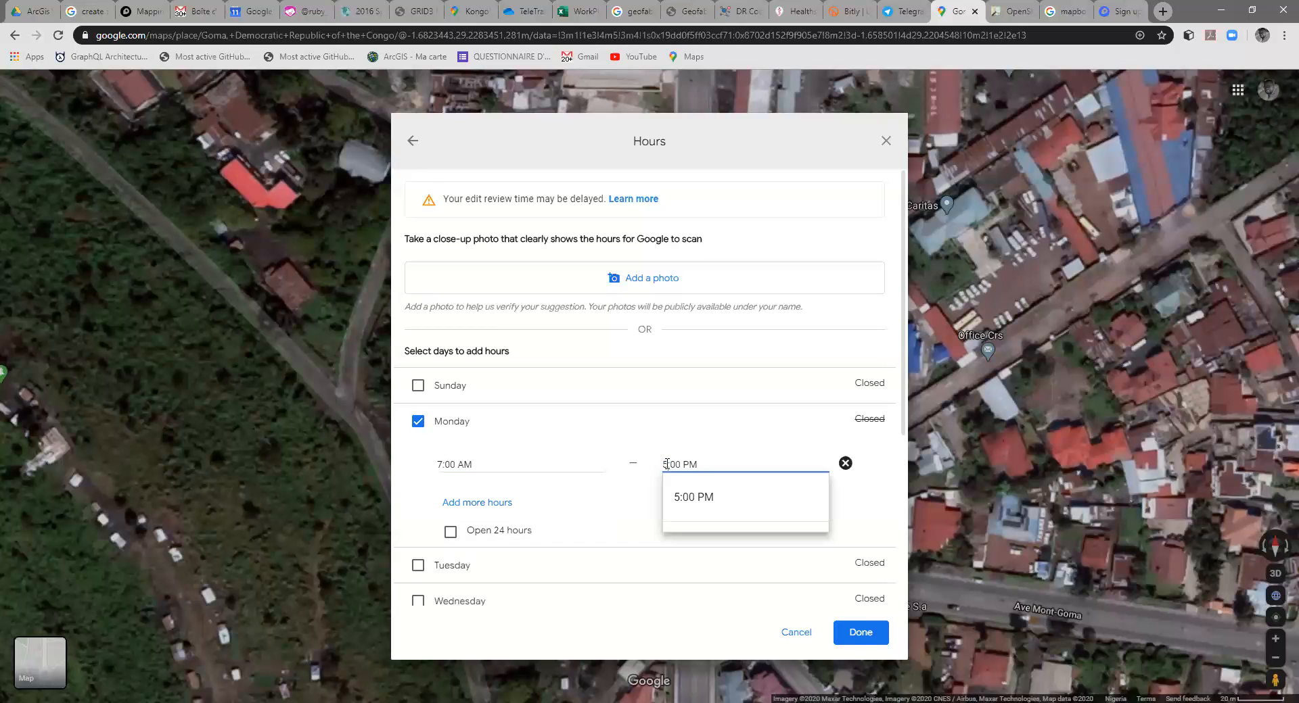
text(12)
click(667, 506)
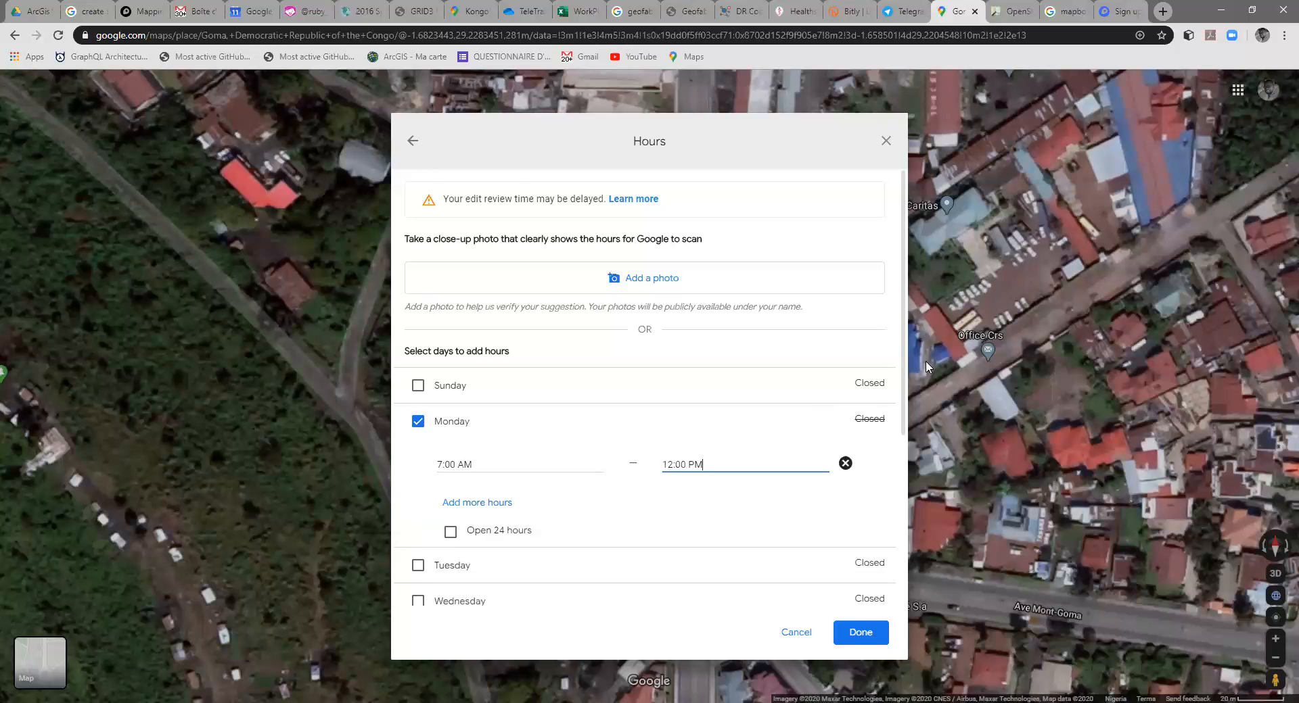
Step: Add the same opening hours for Tuesday through Saturday and confirm the schedule
drag(904, 372, 921, 518)
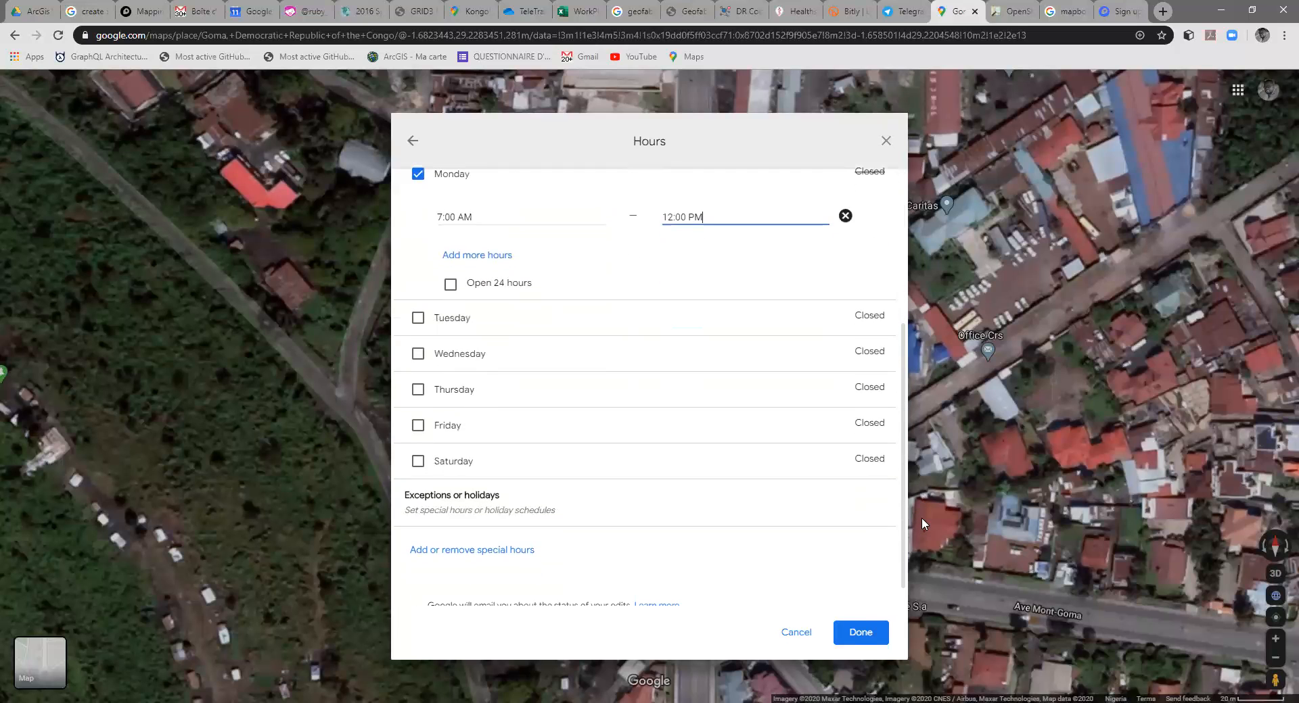
scroll(541, 480, down, 1)
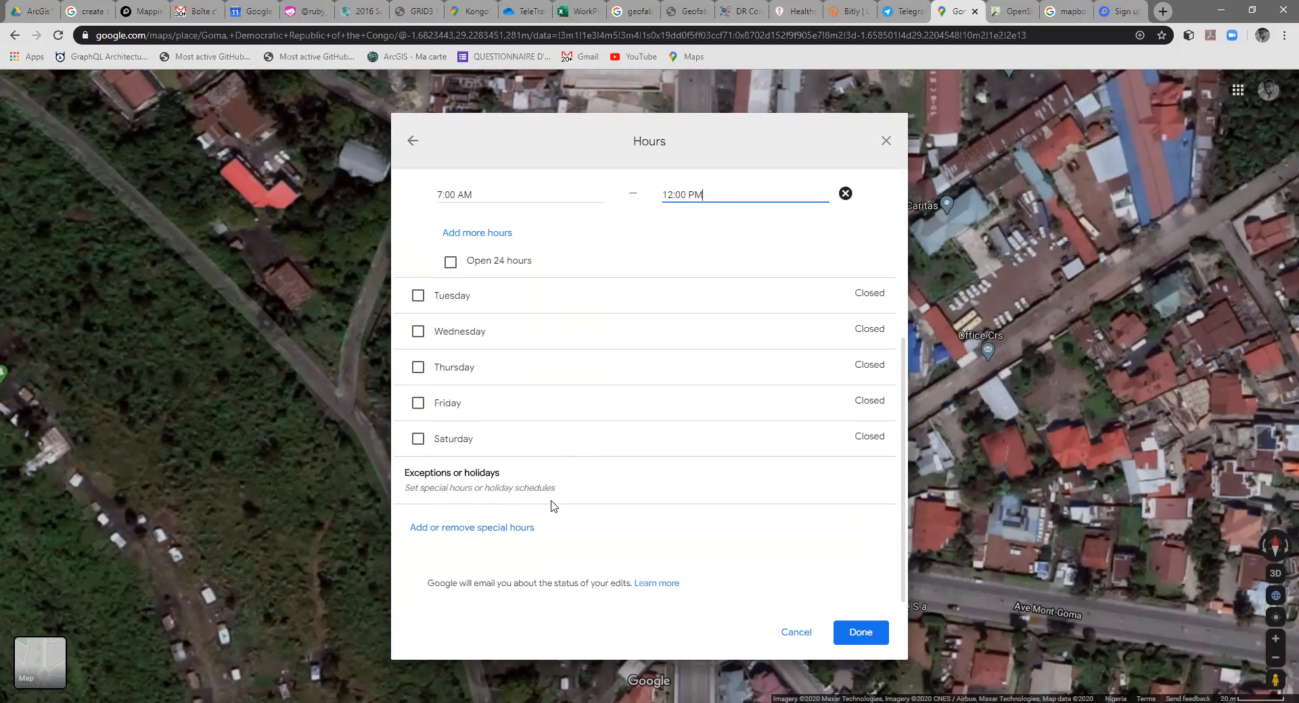
click(417, 309)
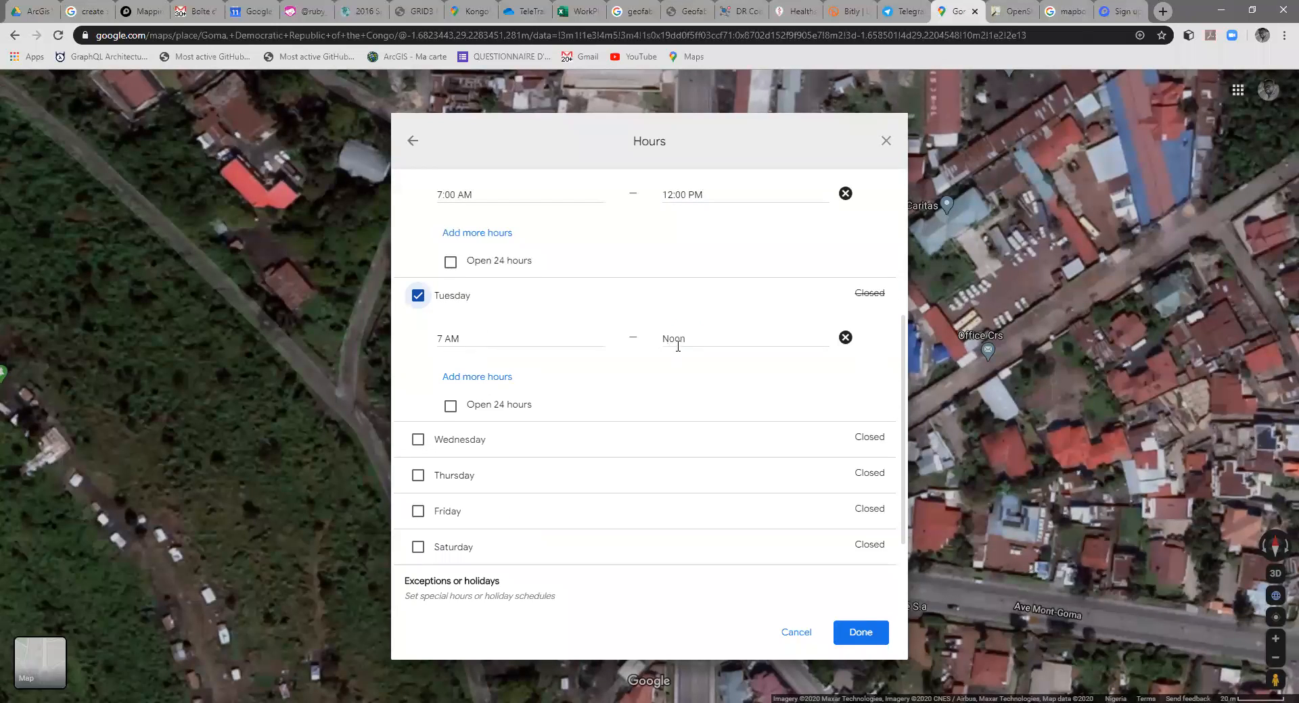
click(418, 439)
click(418, 583)
scroll(600, 428, down, 5)
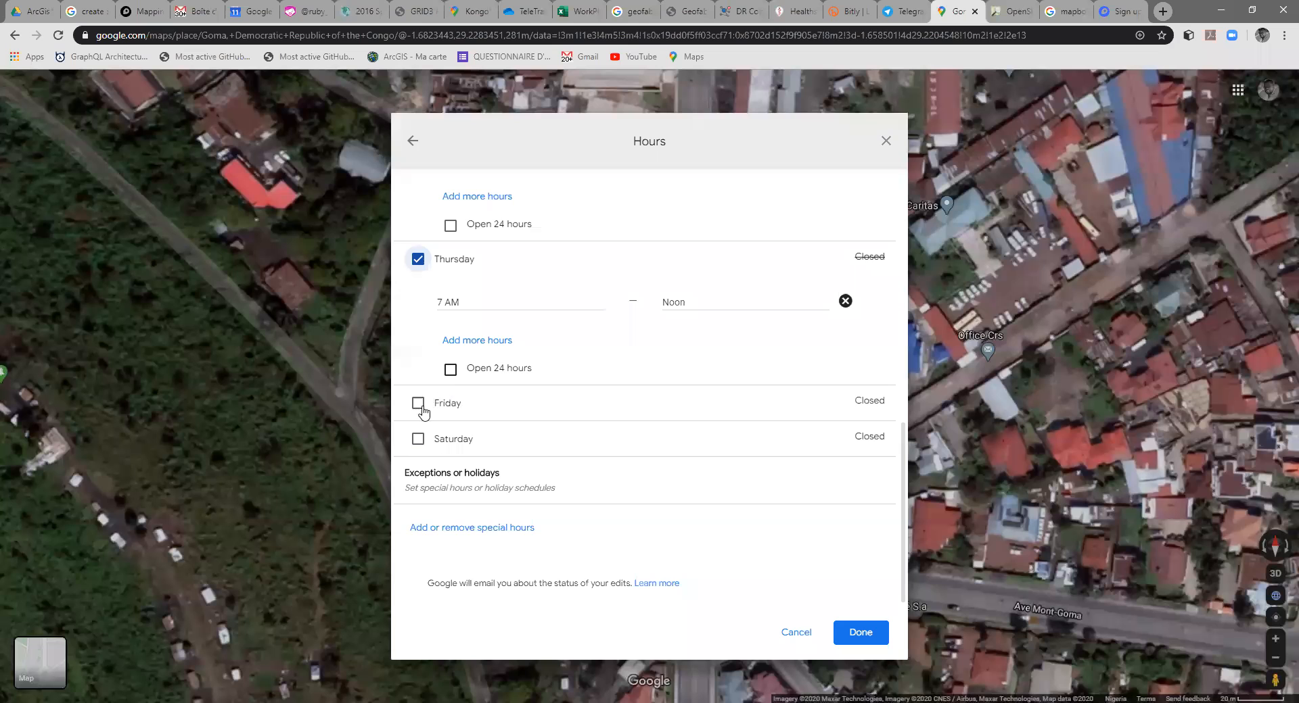
click(418, 403)
click(418, 542)
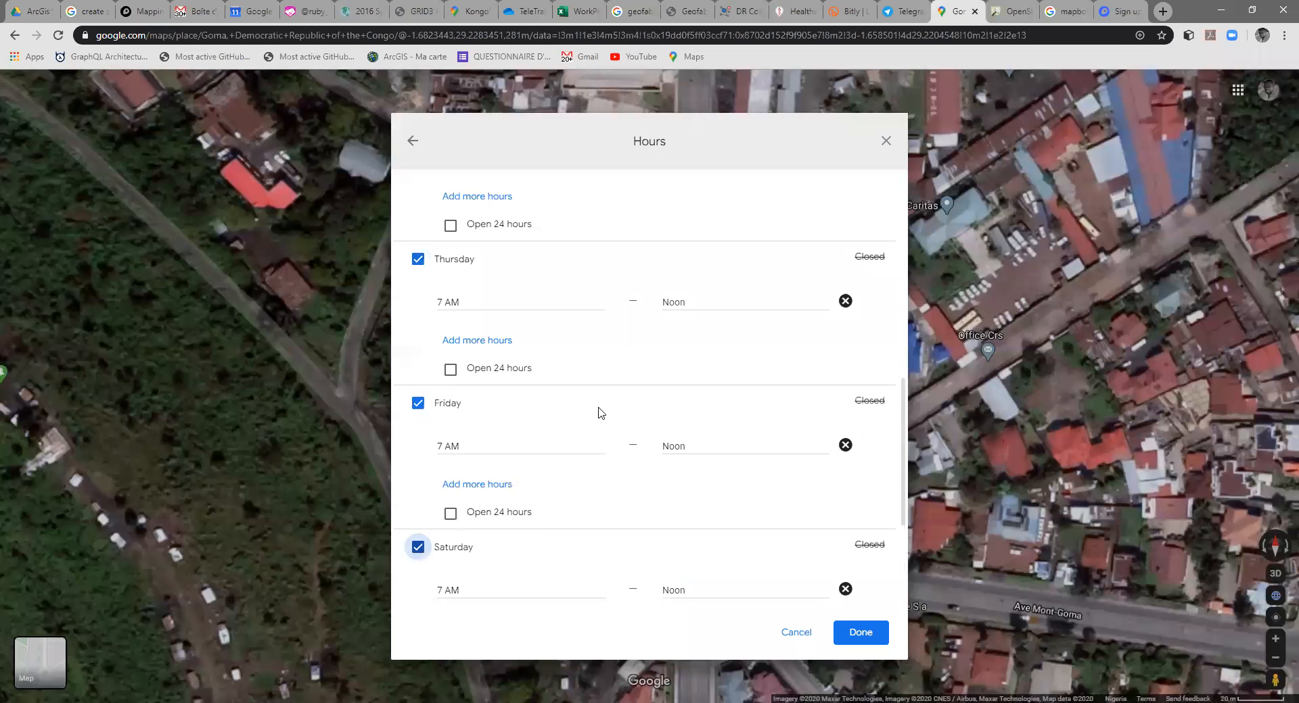
scroll(612, 422, down, 3)
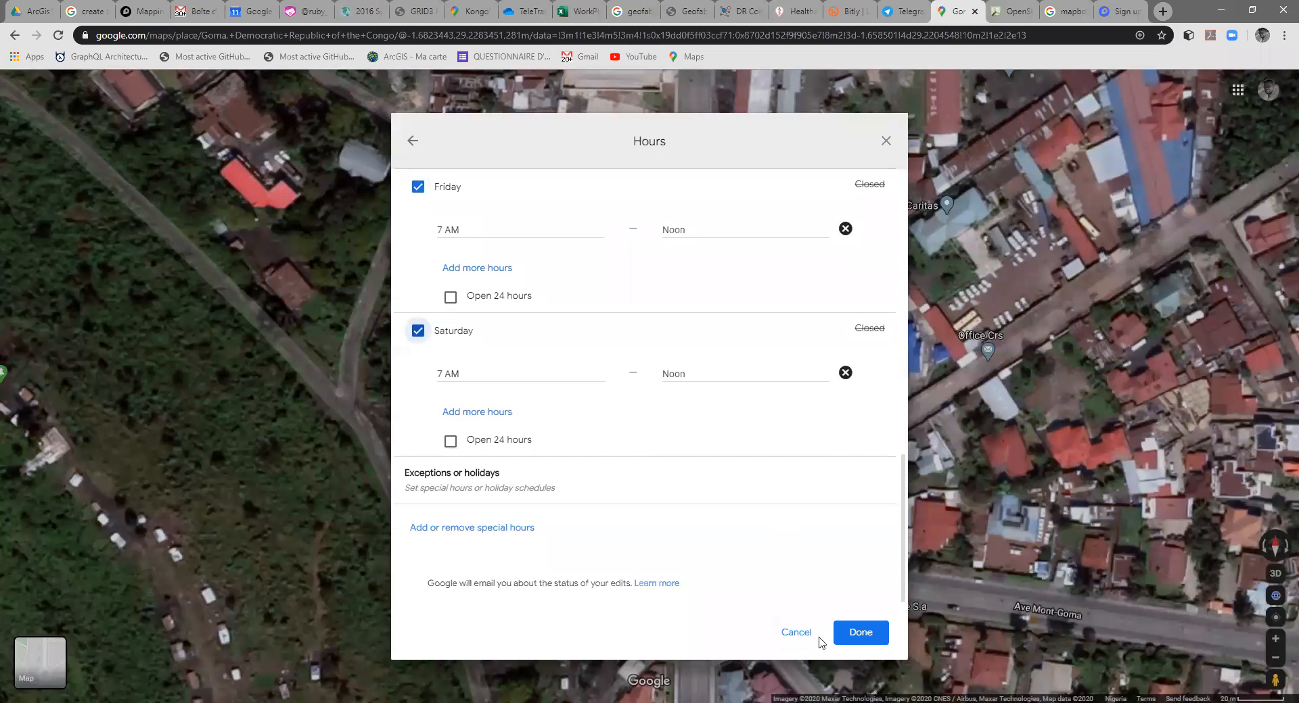
click(859, 643)
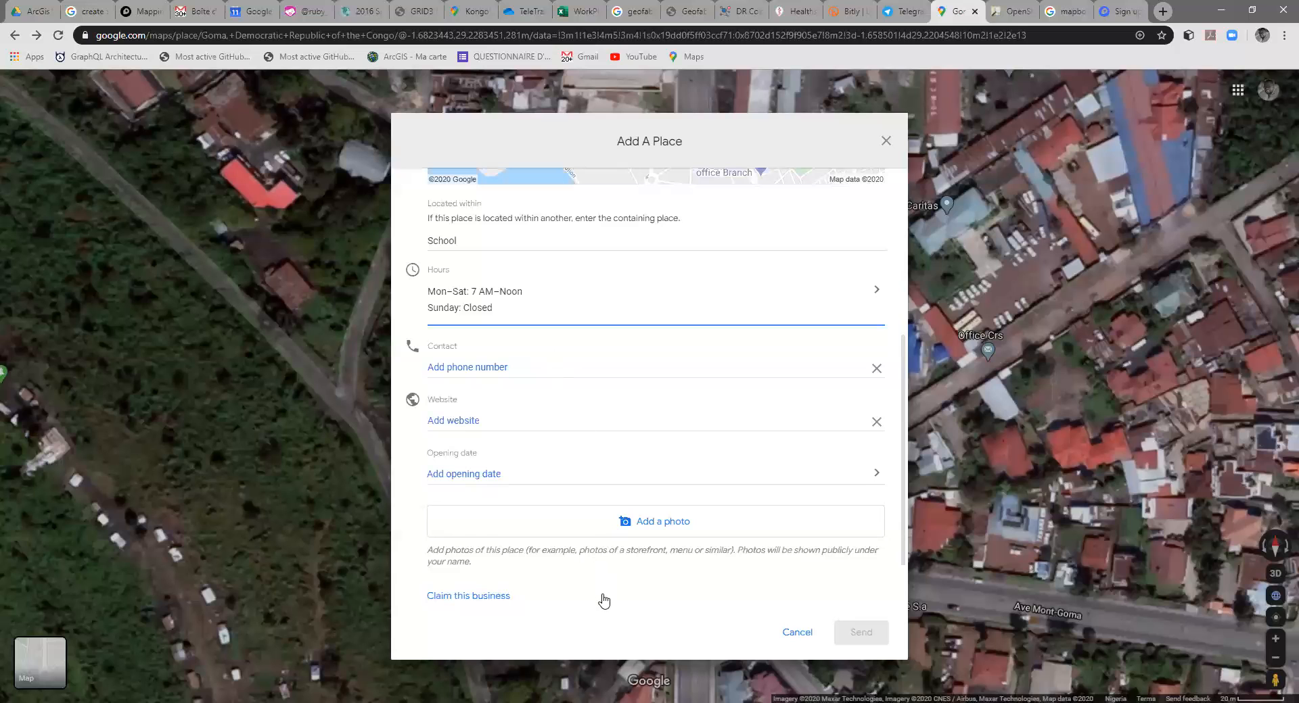
Step: Mark the place's opening date as "I don't know" and confirm it
scroll(600, 600, up, 5)
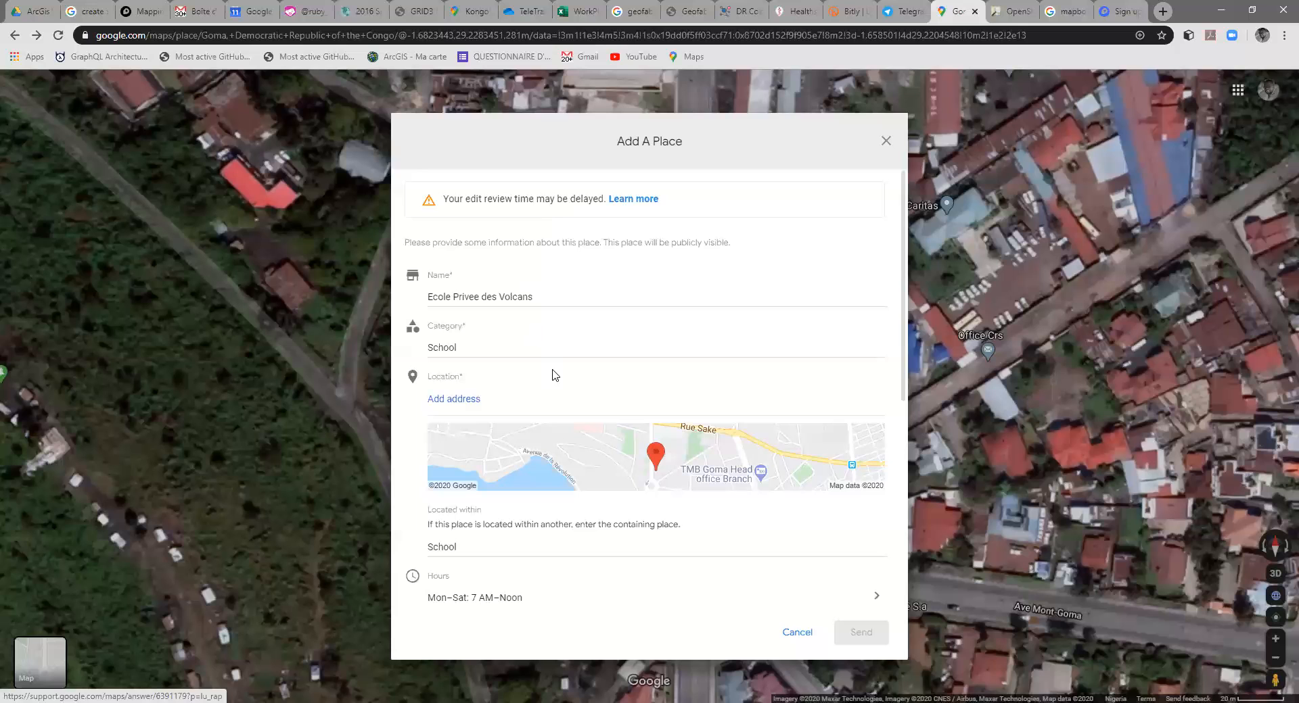
scroll(555, 387, down, 5)
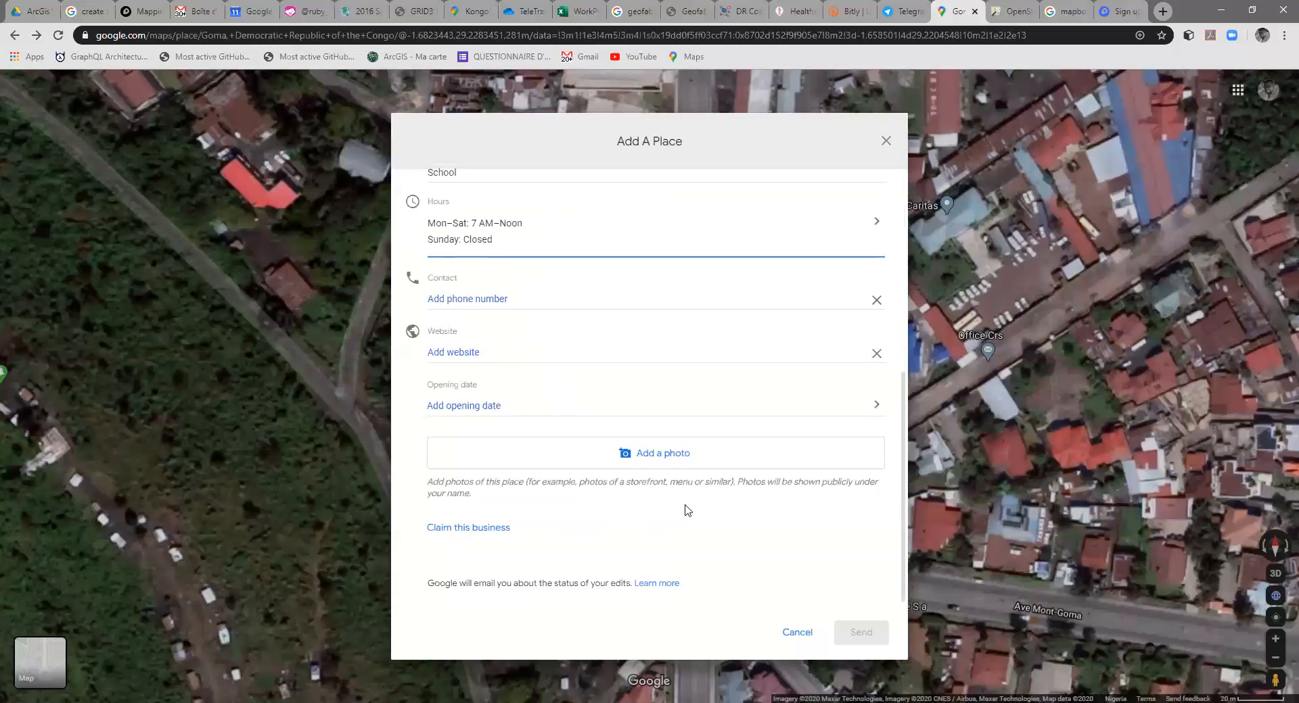
triple_click(572, 153)
scroll(579, 437, up, 3)
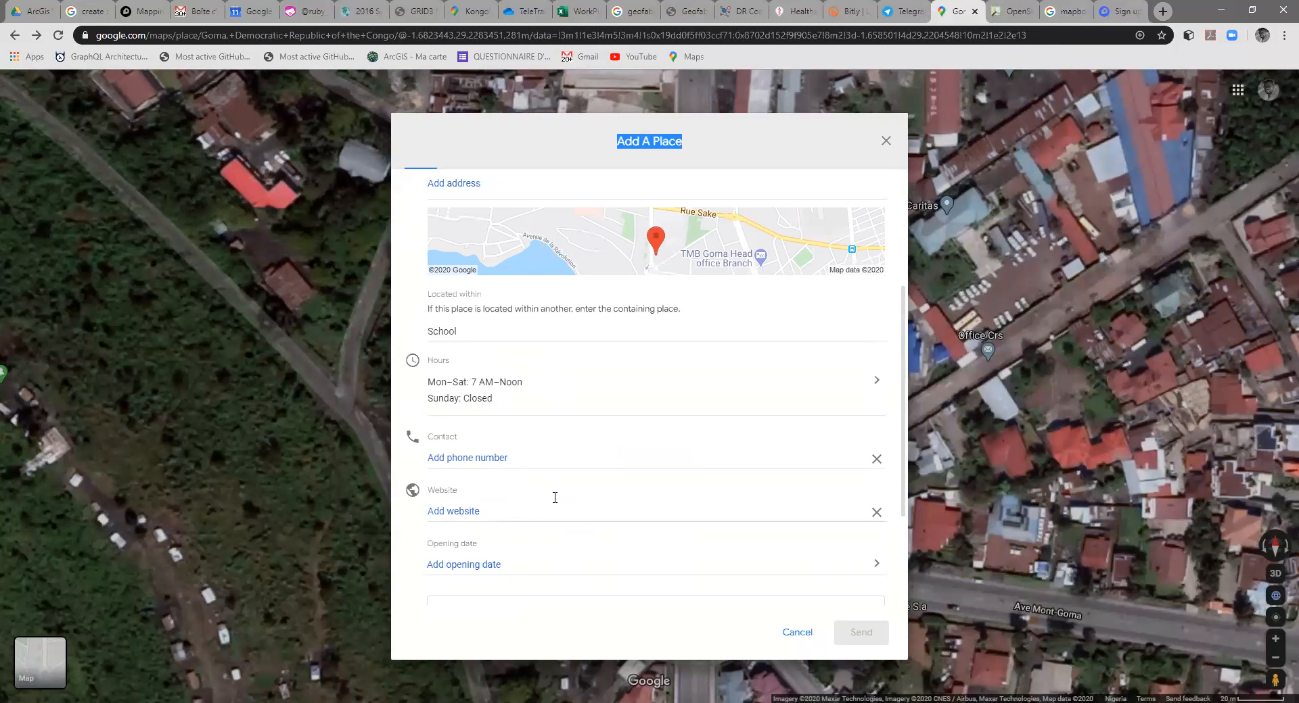
scroll(554, 498, down, 3)
click(507, 408)
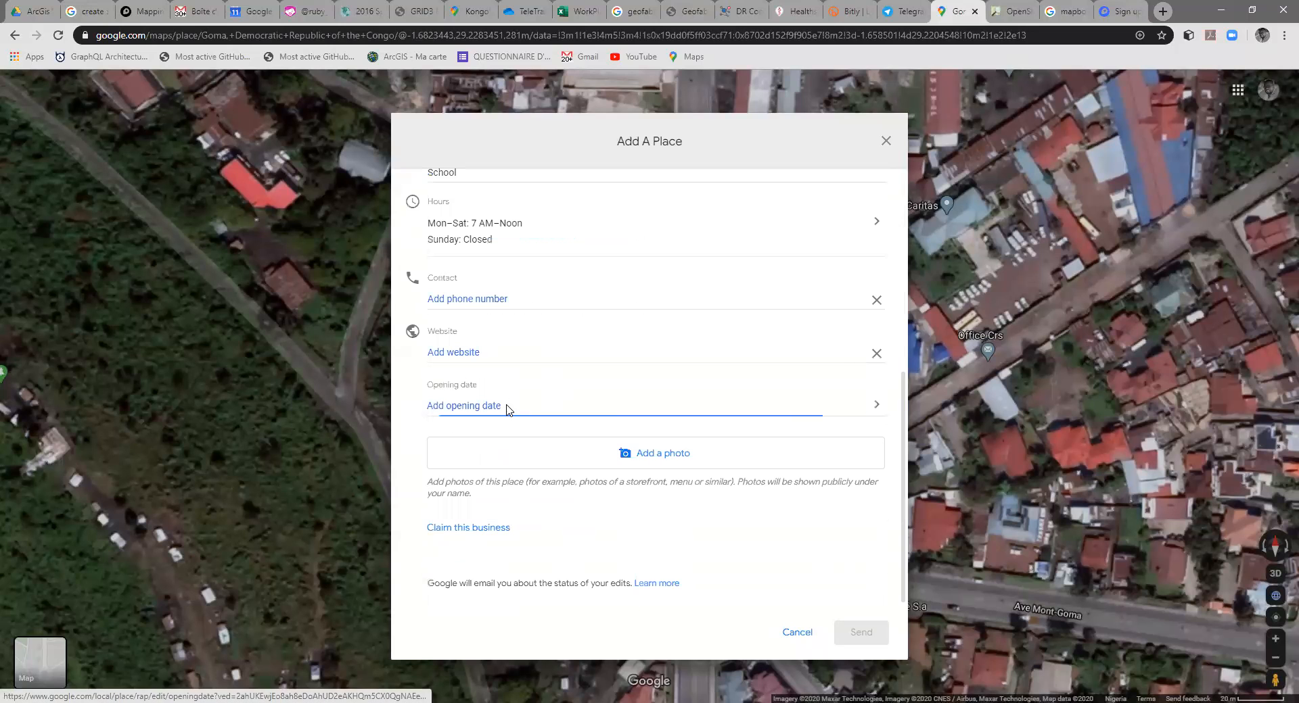
click(425, 414)
click(425, 364)
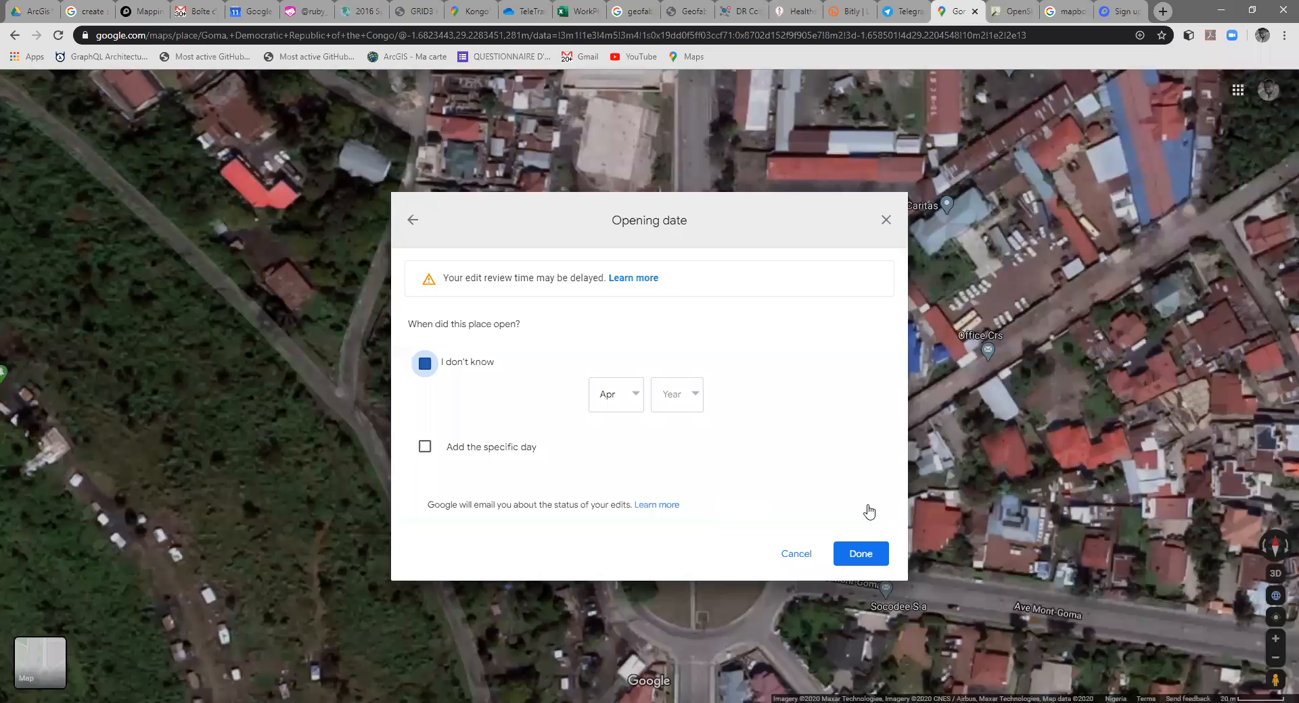
click(860, 552)
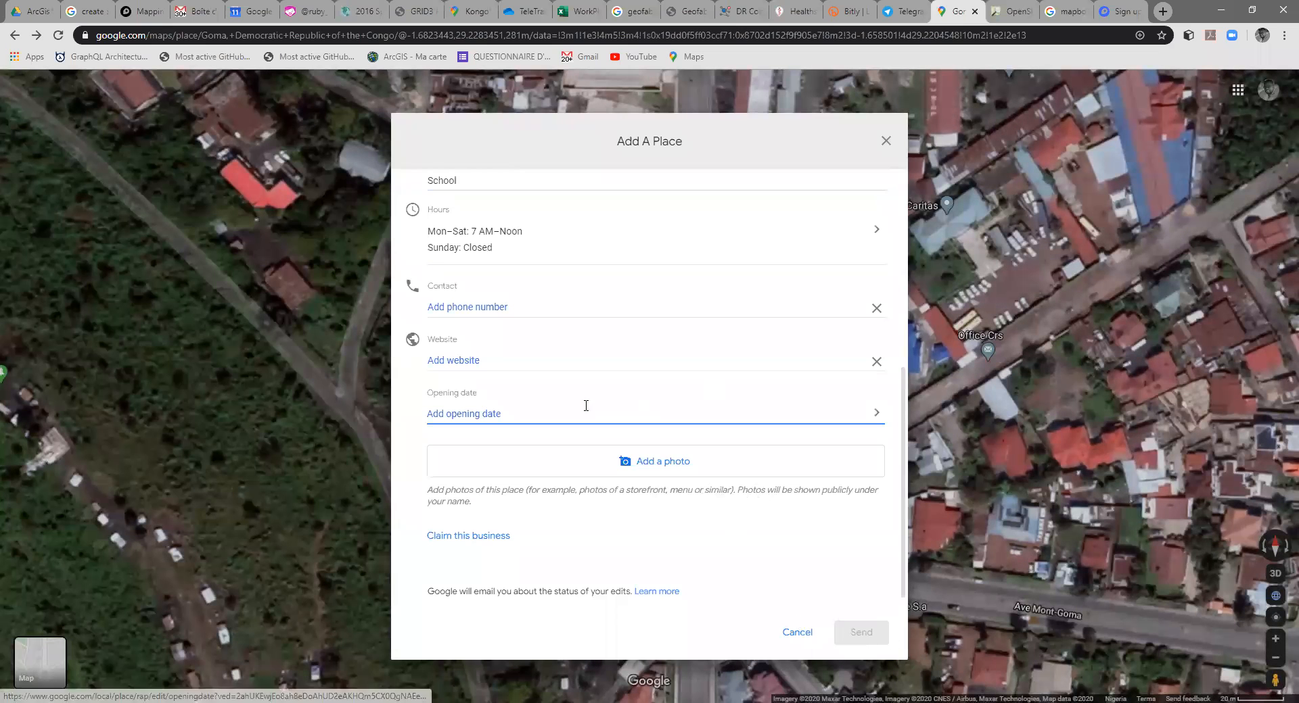
Step: Remove the contact phone number and website entries from the place details and review the form
click(492, 306)
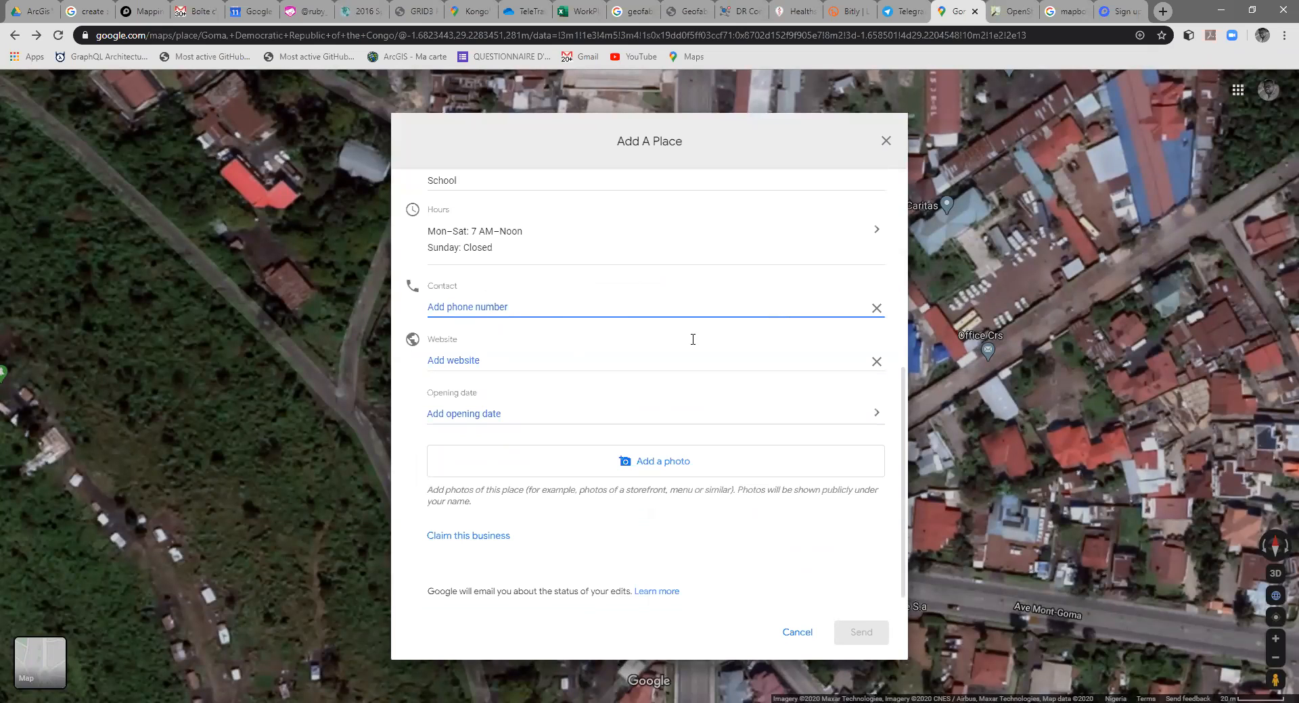
click(875, 309)
click(876, 363)
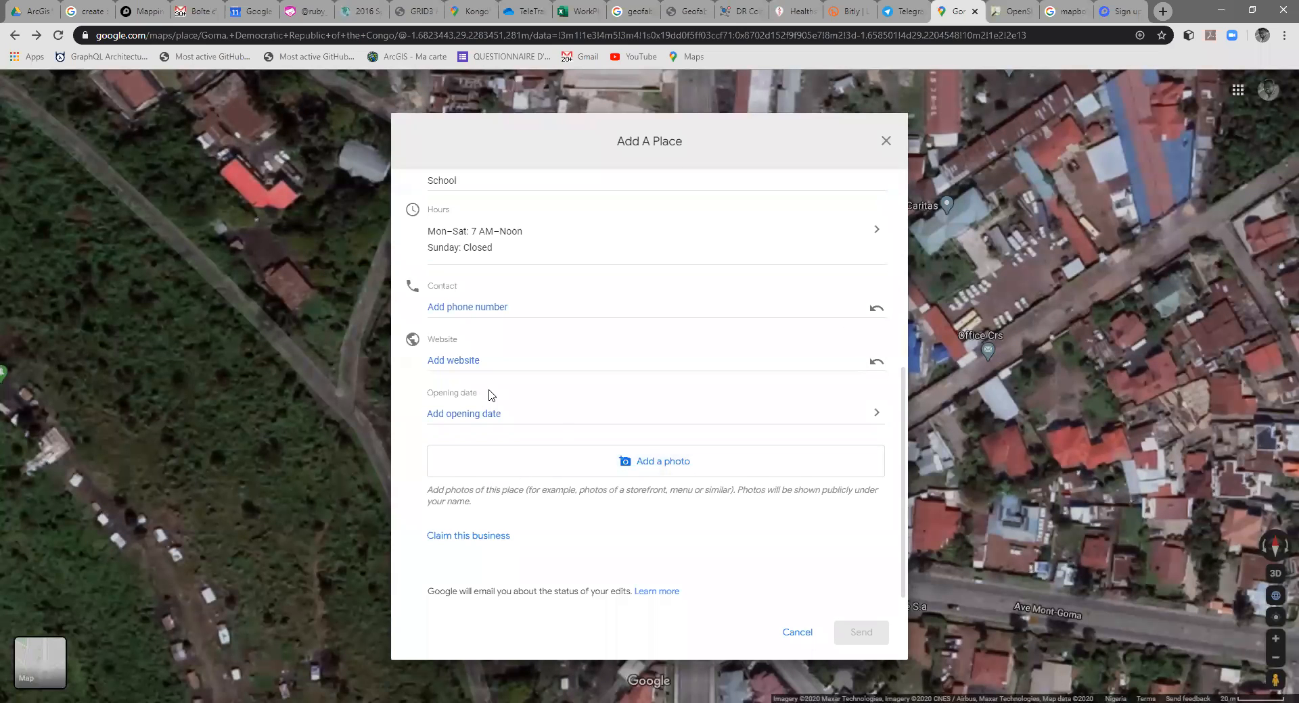
scroll(490, 399, up, 5)
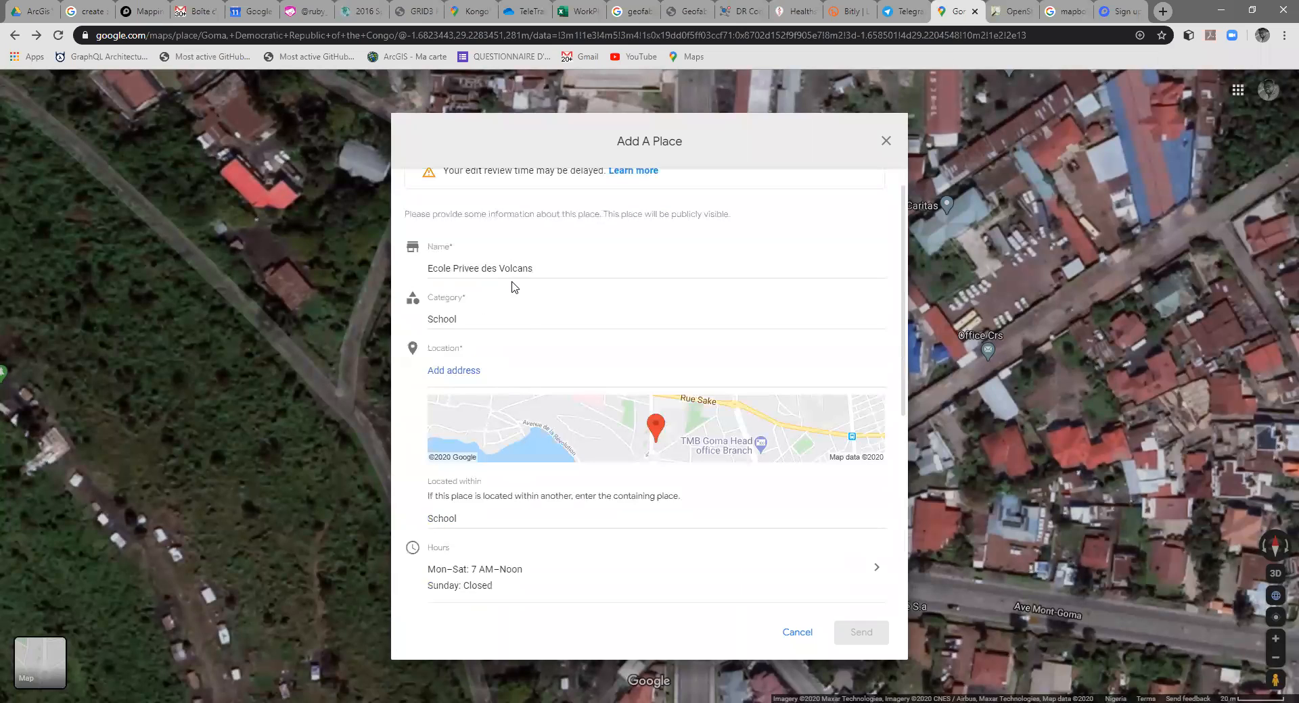
scroll(532, 286, down, 5)
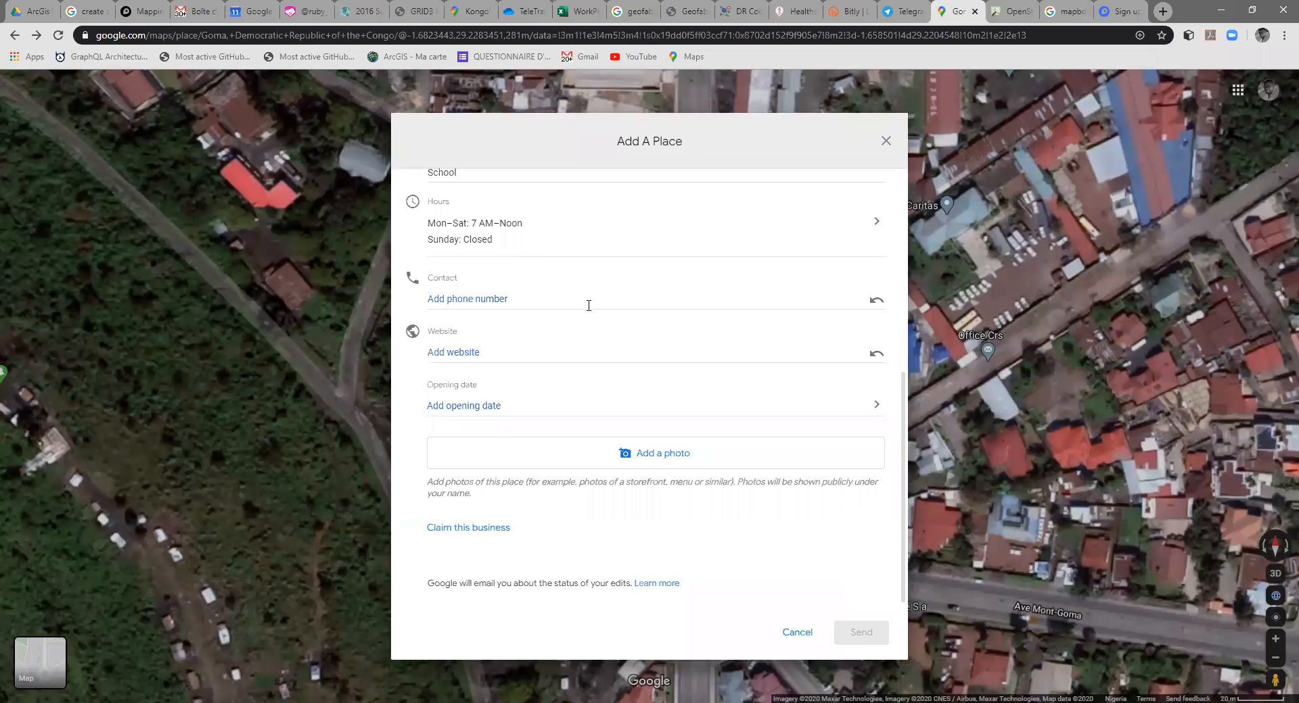
Step: Review the school's Add A Place form and discard the unsent entry
scroll(585, 324, up, 6)
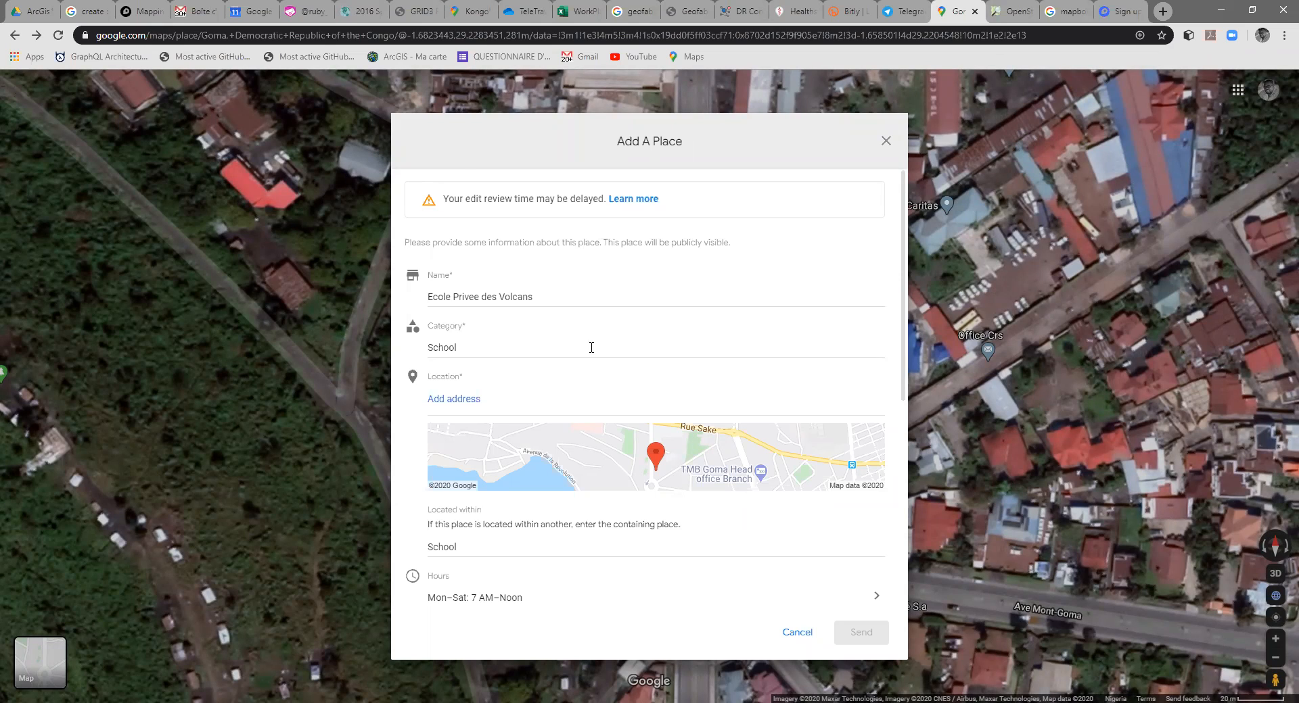
scroll(586, 342, down, 5)
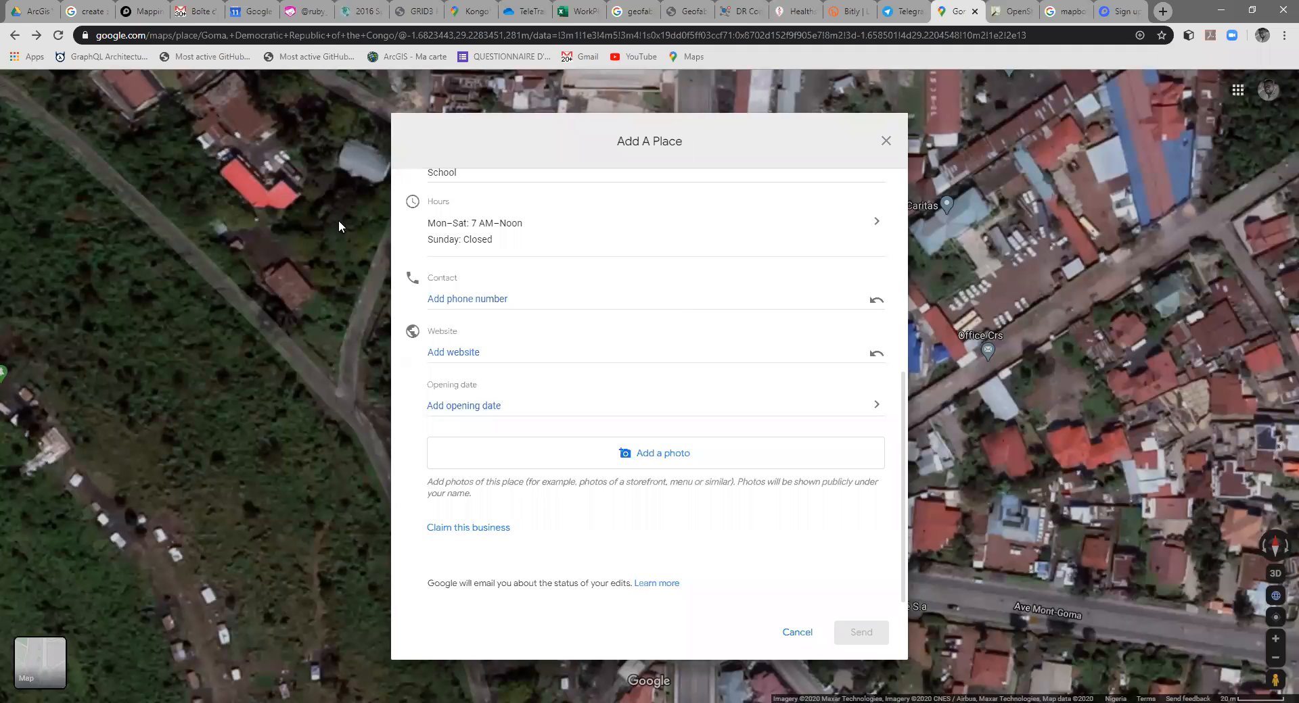
scroll(528, 267, up, 4)
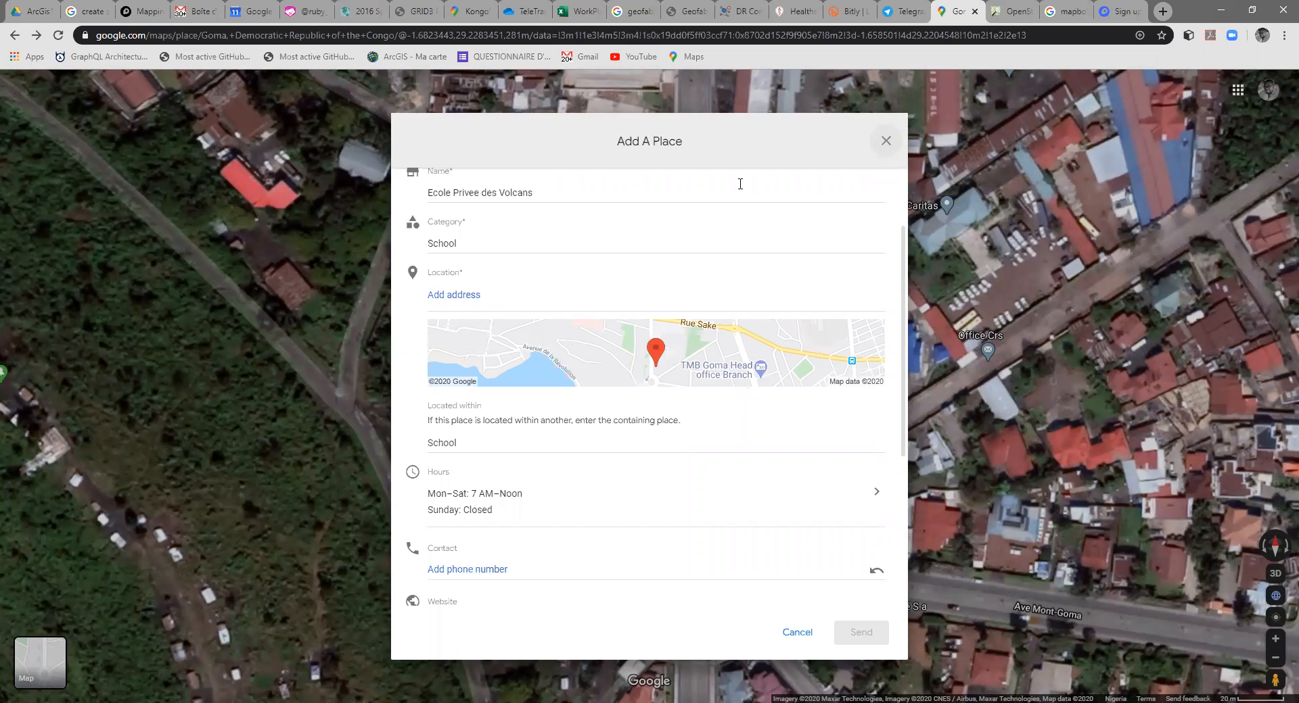
click(887, 142)
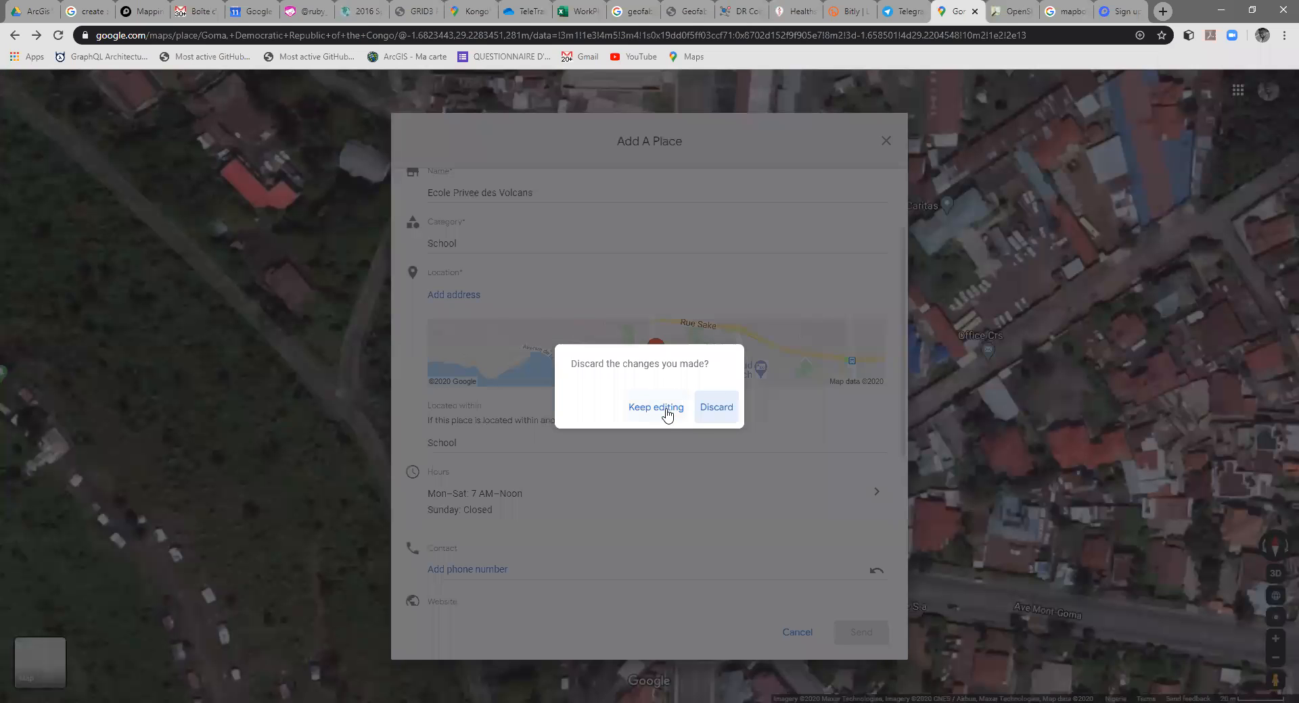
click(716, 414)
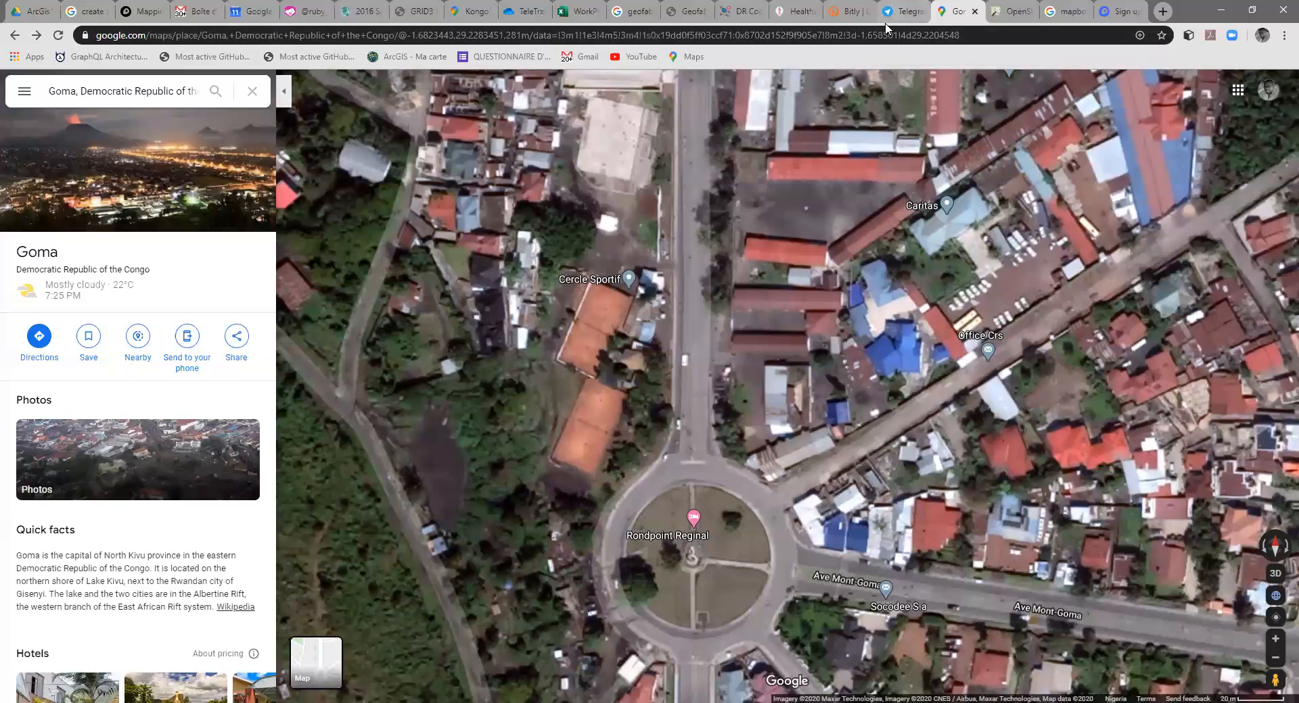
Step: Switch to Telegram Web and look through the posts in the LearningGIS Lab channel and the OpenGIS Lab group
click(903, 12)
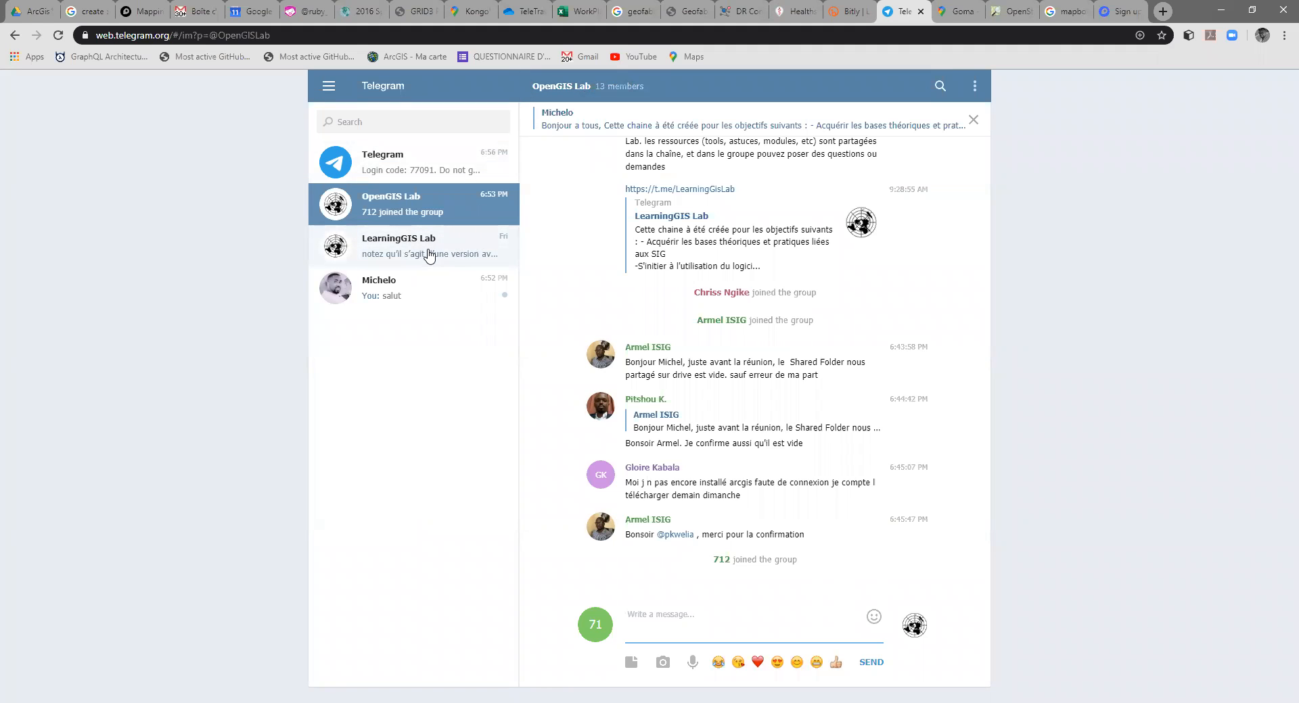
click(428, 255)
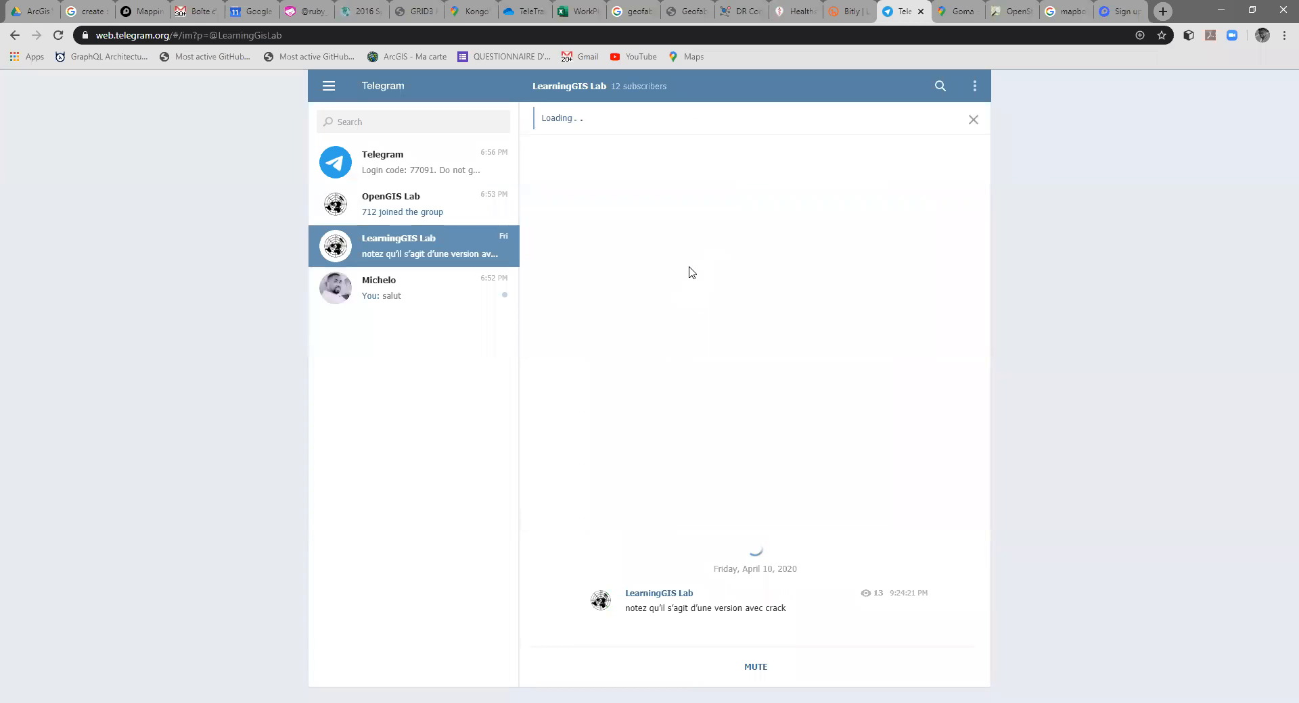
scroll(753, 321, up, 8)
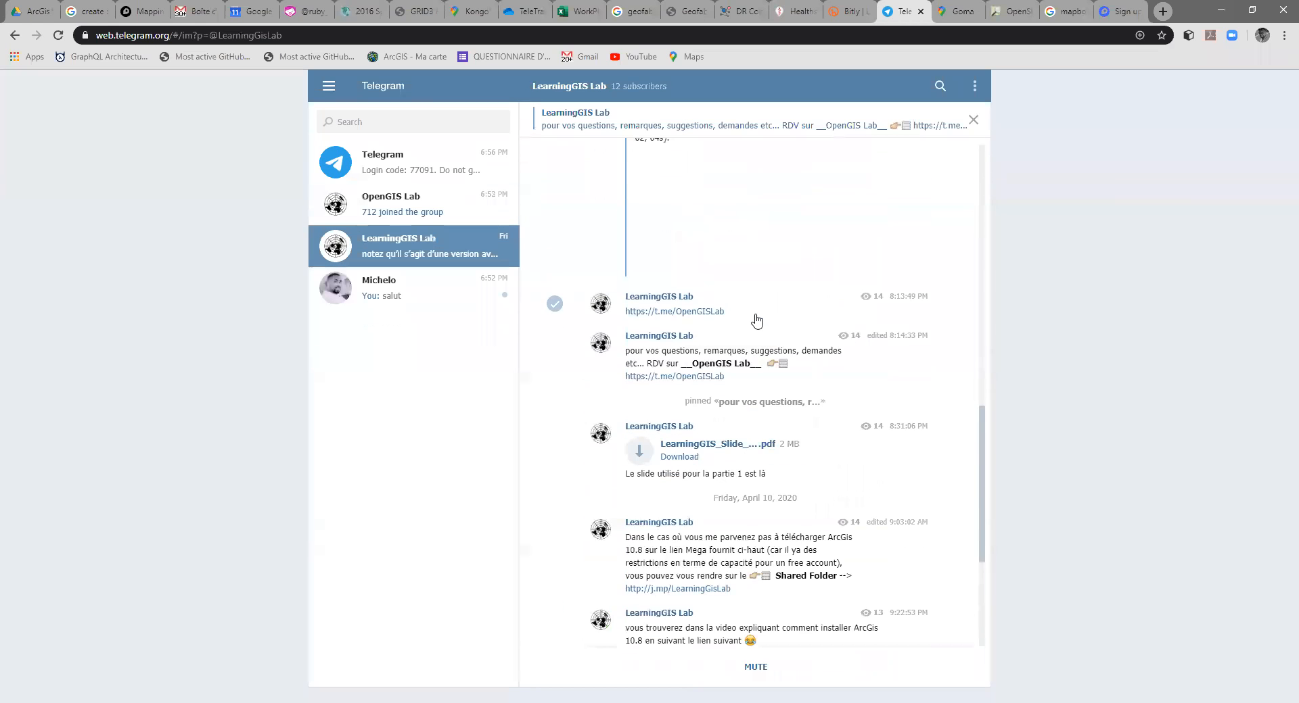
scroll(757, 308, up, 3)
click(420, 210)
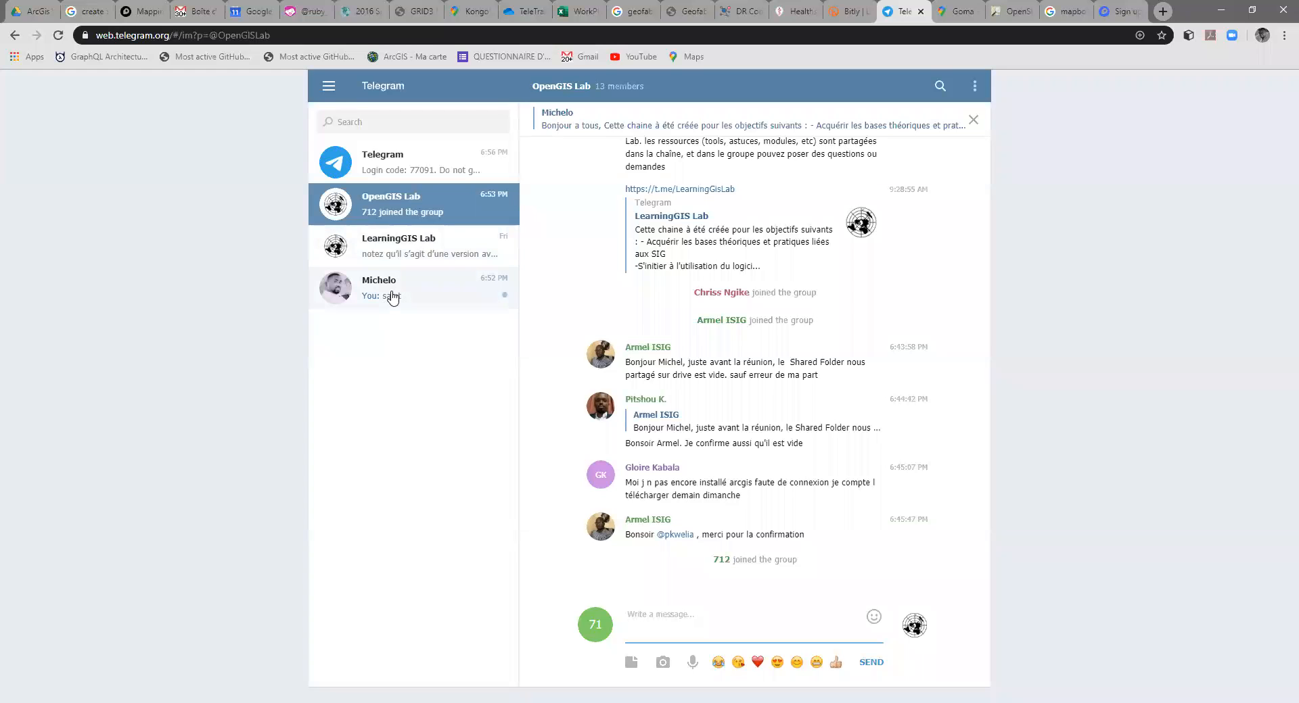
Step: Find the "Utilisation d'un GPS Garmin" video link in the LearningGIS Lab channel, open it on YouTube and pause playback
click(399, 245)
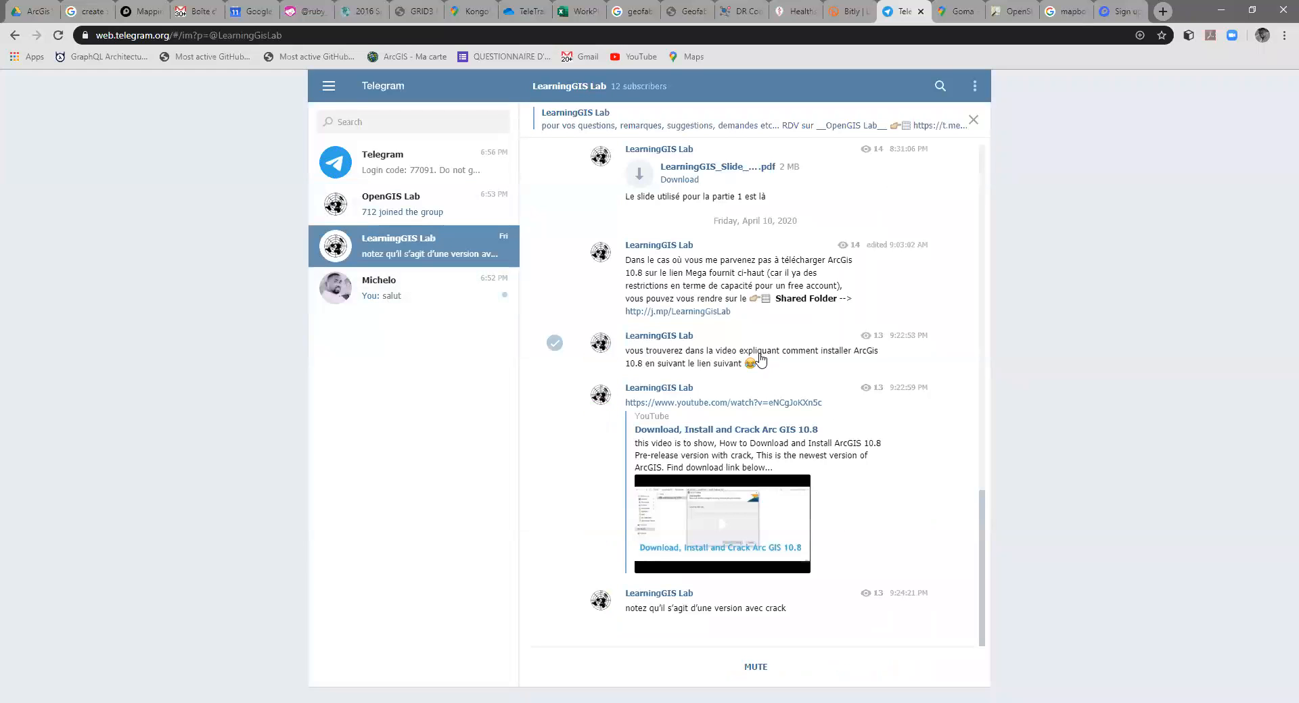
scroll(737, 362, up, 3)
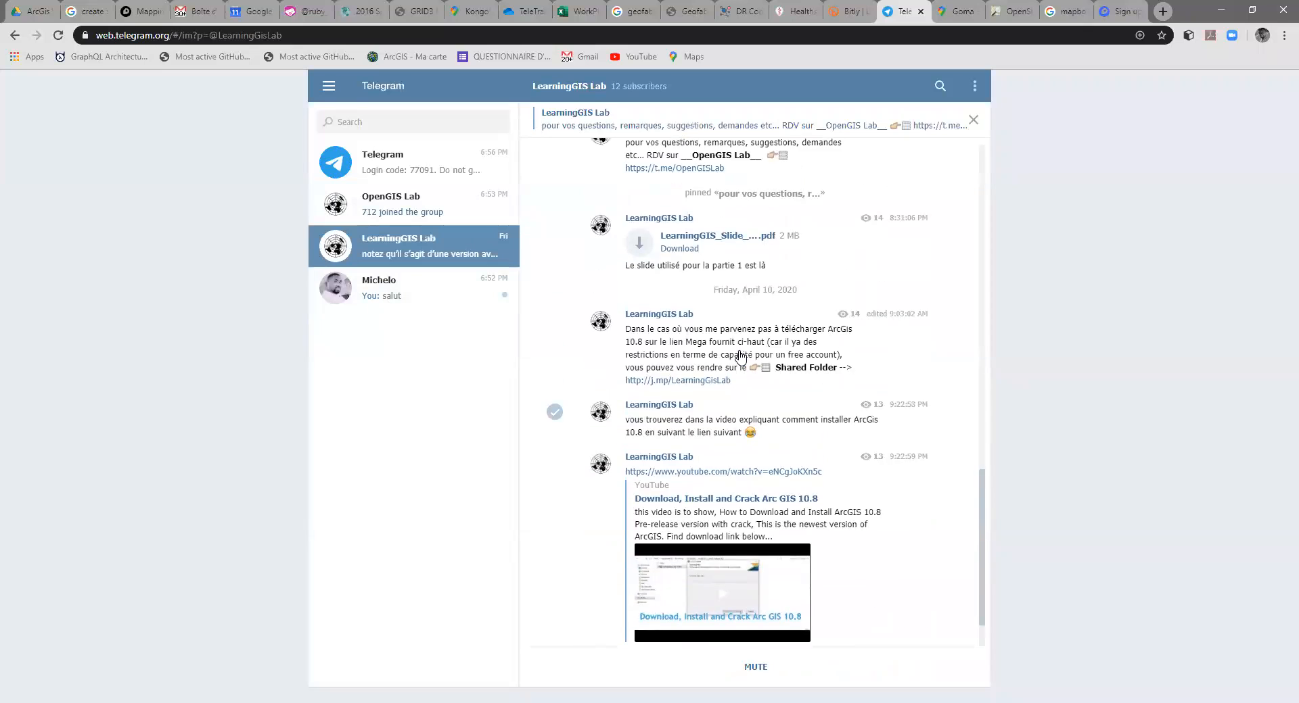
scroll(685, 369, up, 3)
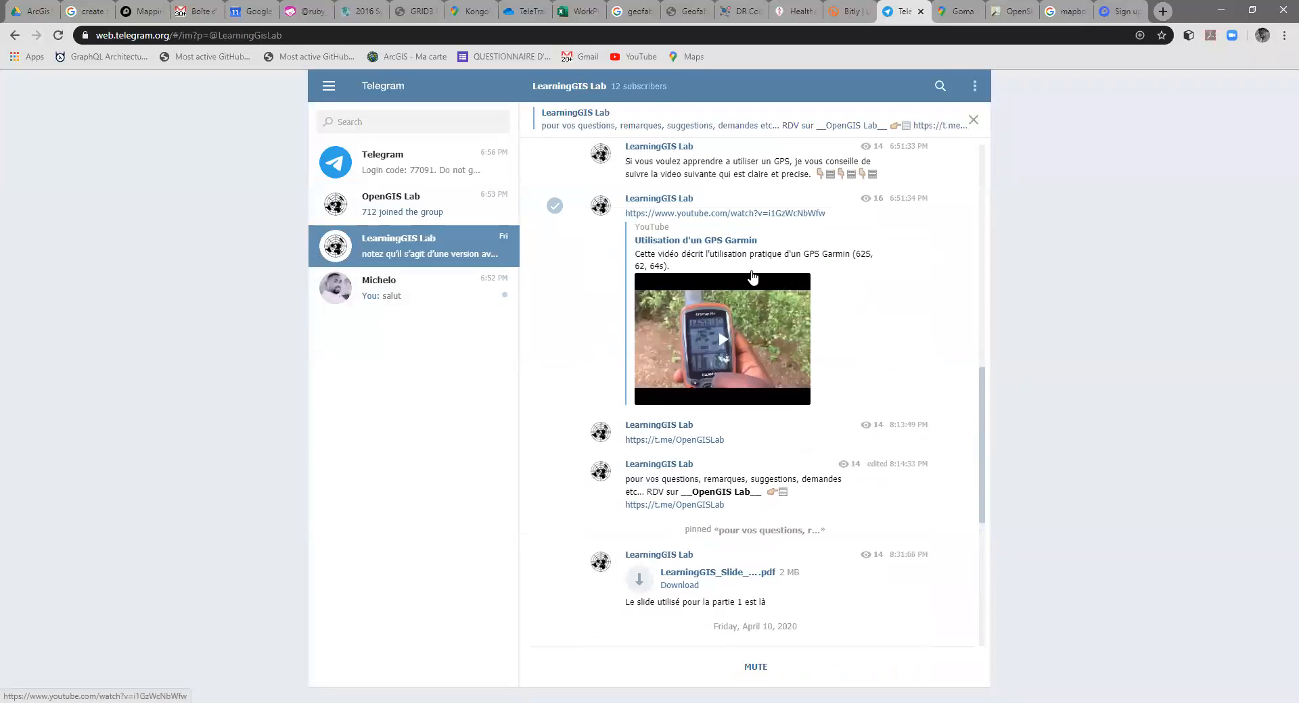
click(737, 216)
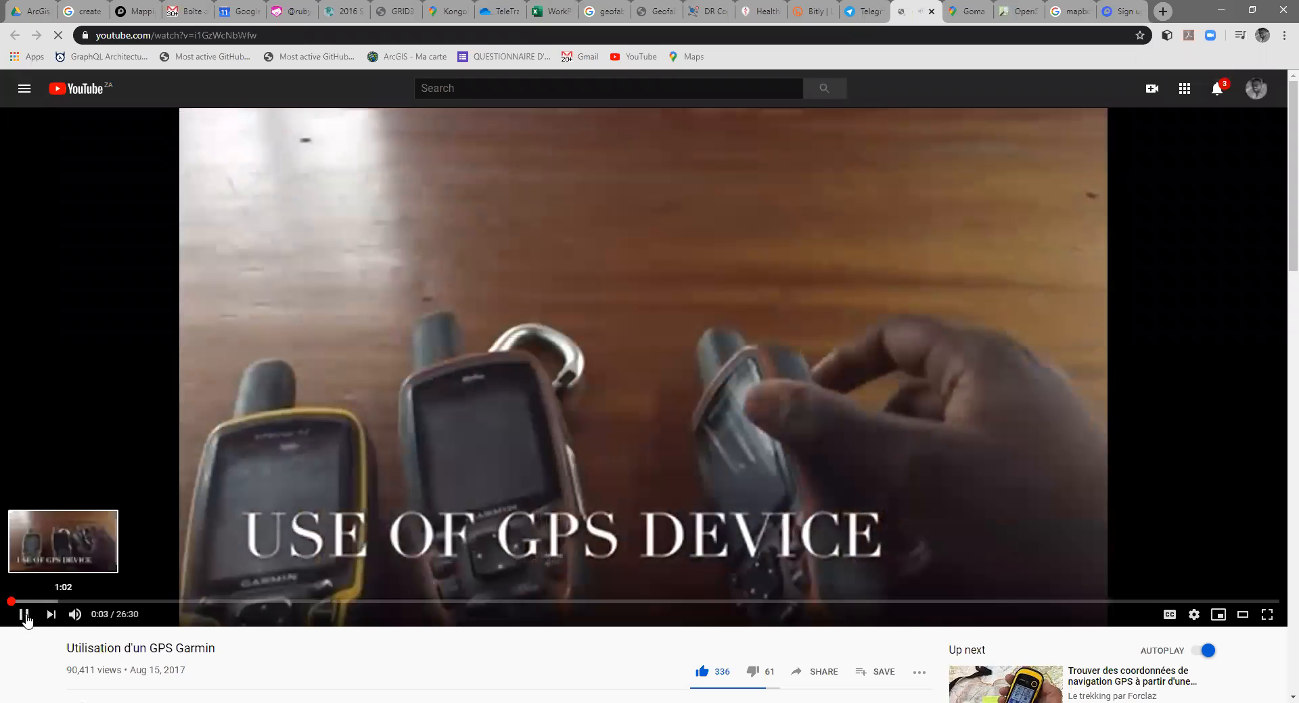
click(26, 619)
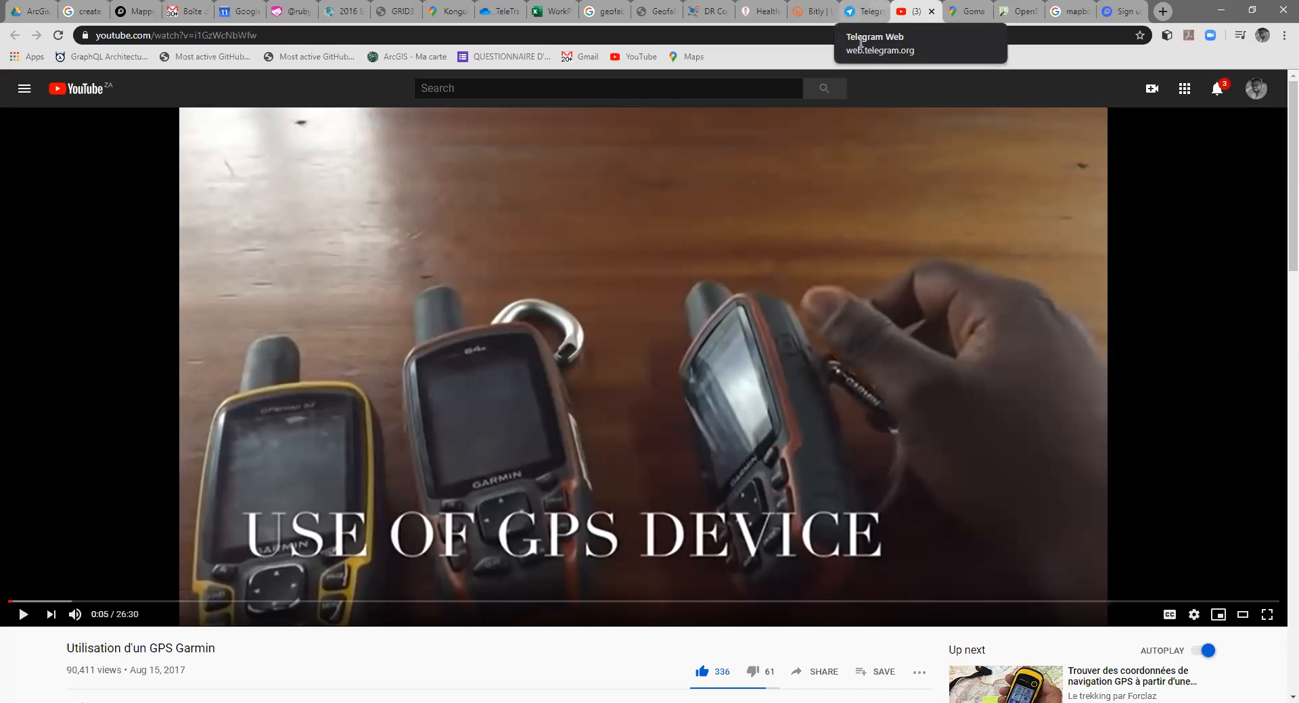
Step: Return to Telegram and read back through the earlier messages of the OpenGIS Lab group
click(862, 12)
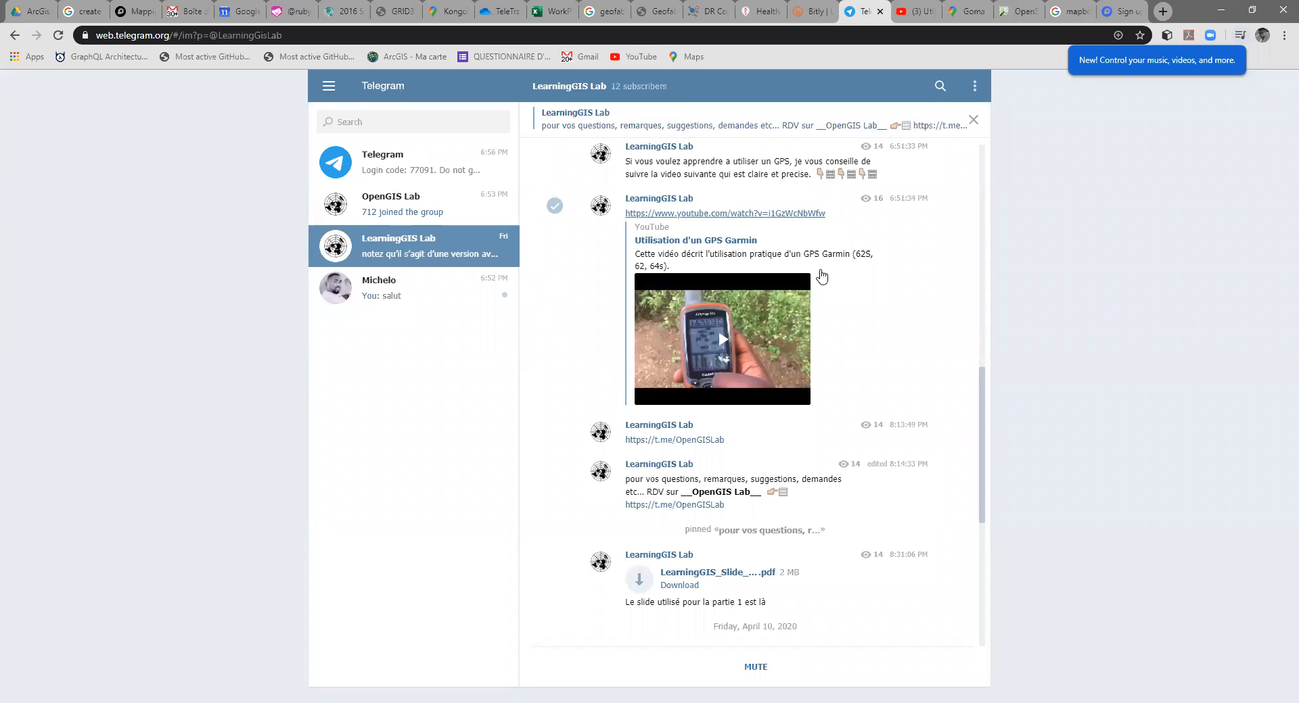
click(406, 207)
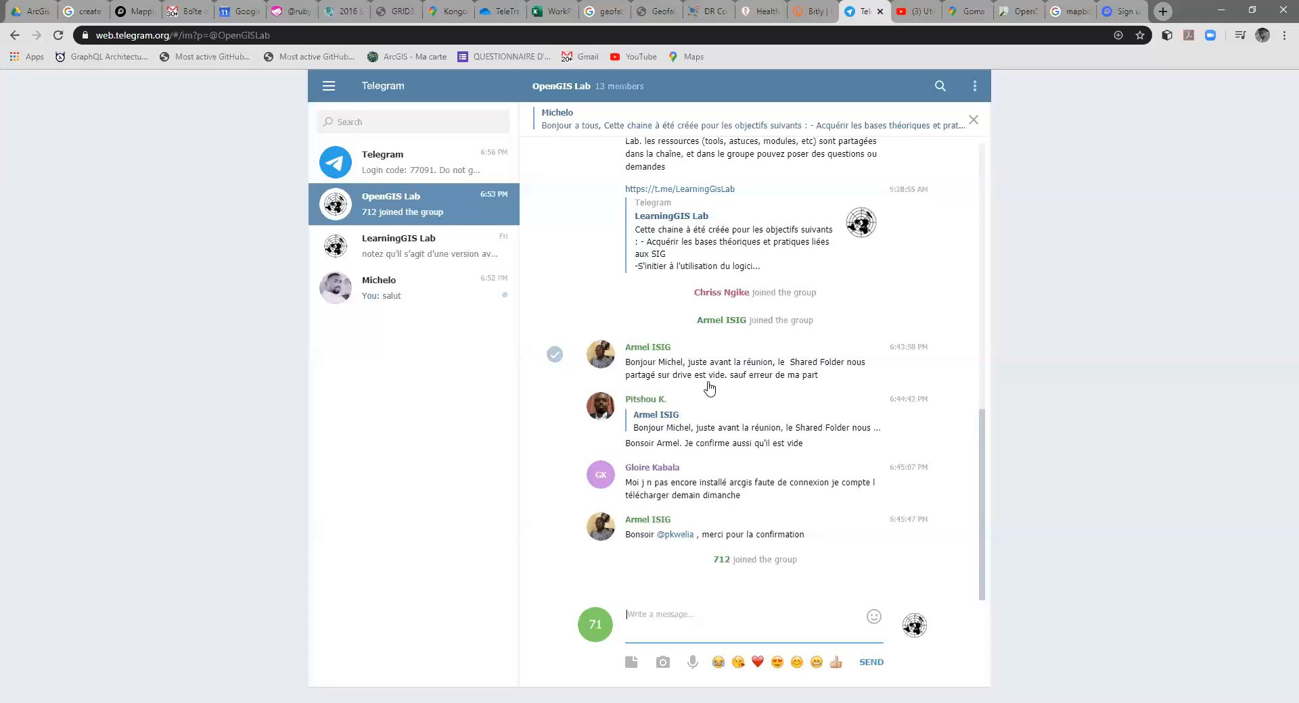
scroll(742, 355, up, 1)
scroll(743, 355, up, 10)
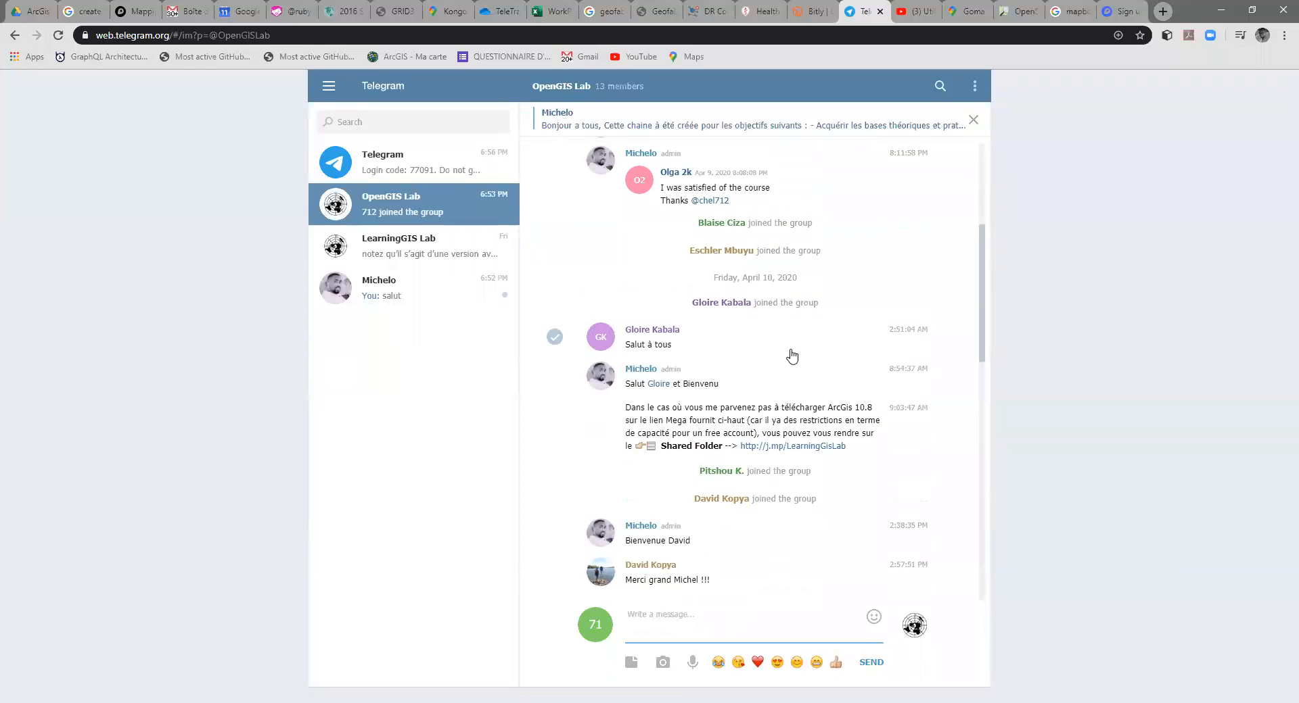
Step: Locate the ArcGIS 10.8 download post in the LearningGIS Lab channel and highlight its mega.nz link
click(438, 252)
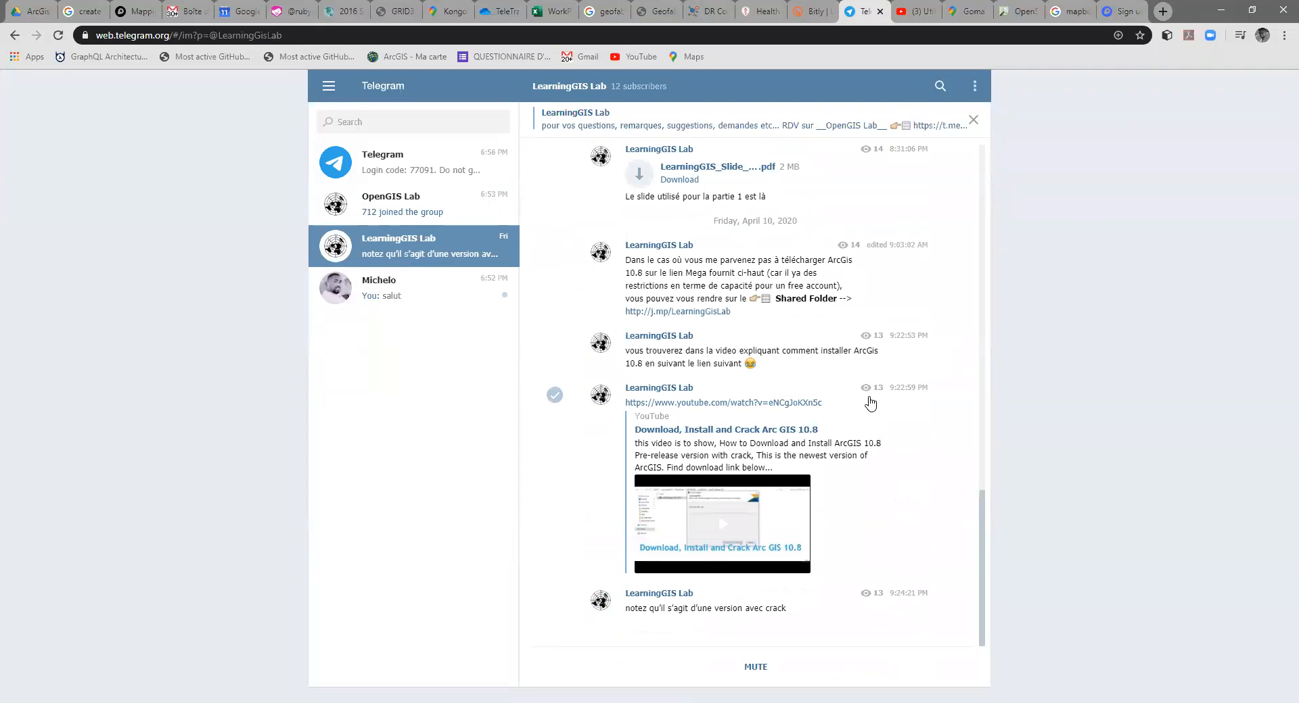
scroll(845, 435, up, 4)
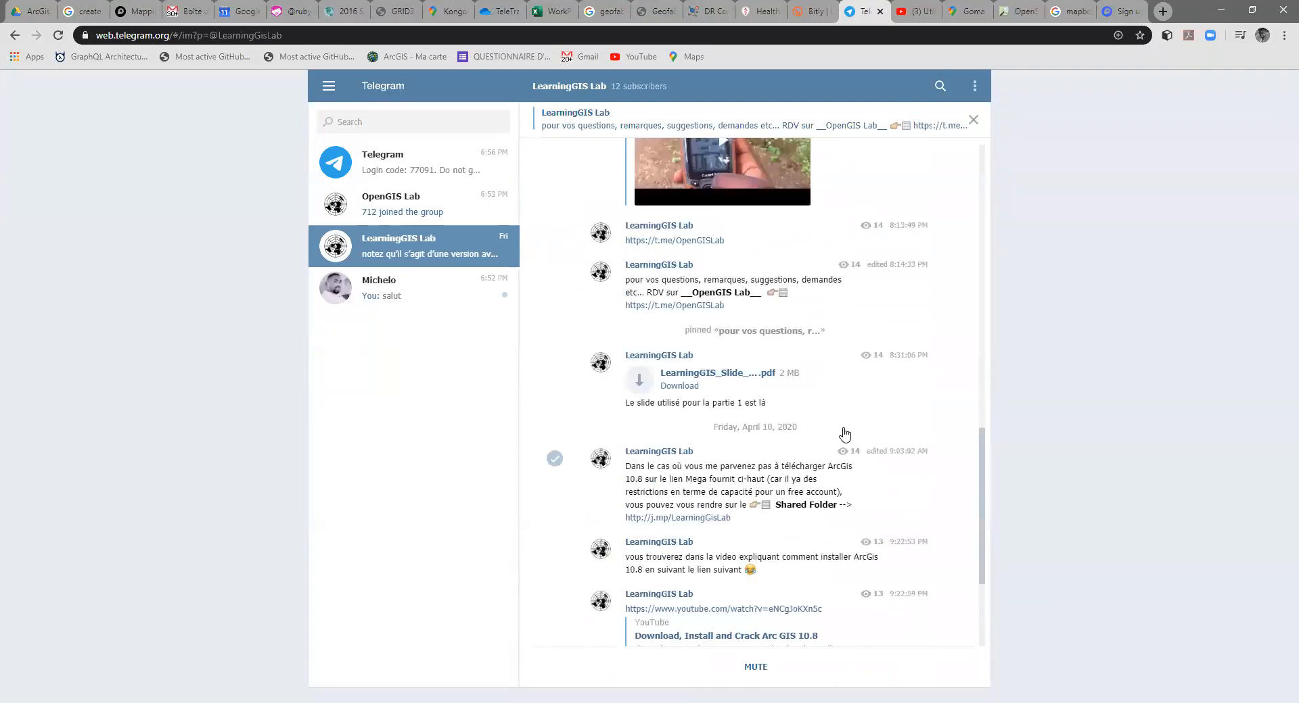
scroll(845, 435, up, 7)
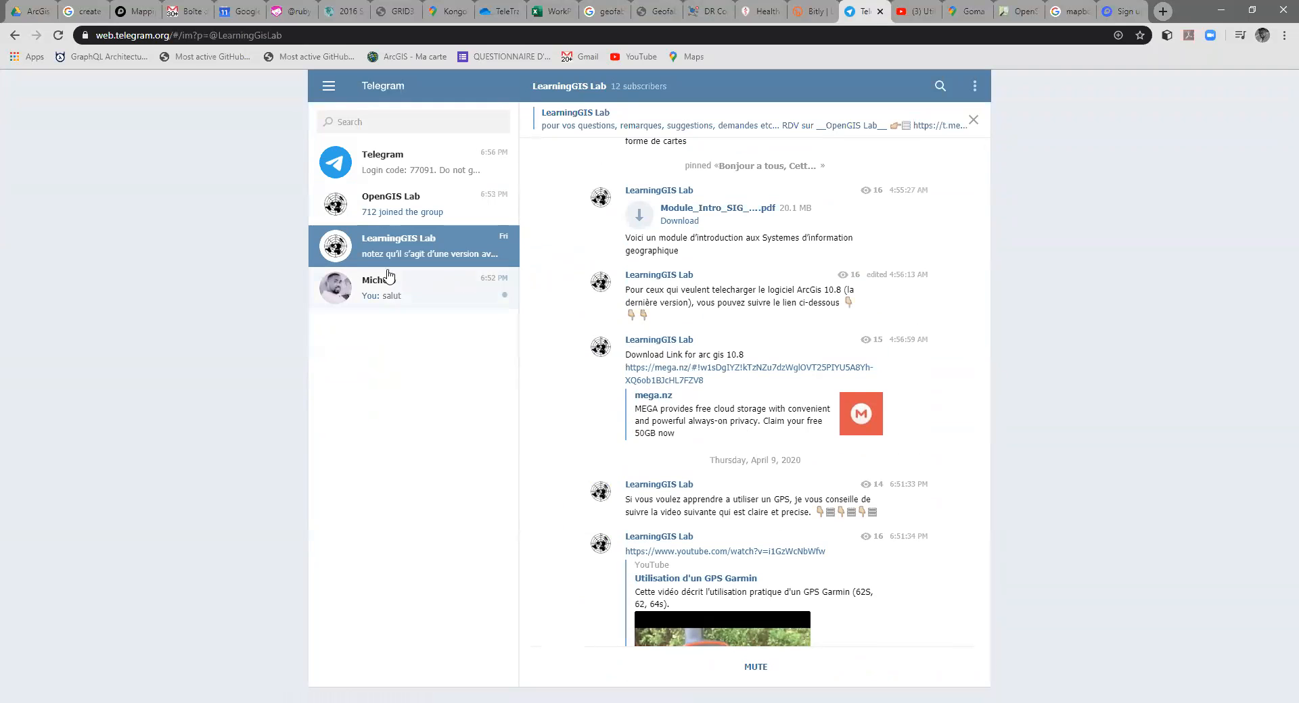
double_click(675, 397)
drag(675, 396, 625, 368)
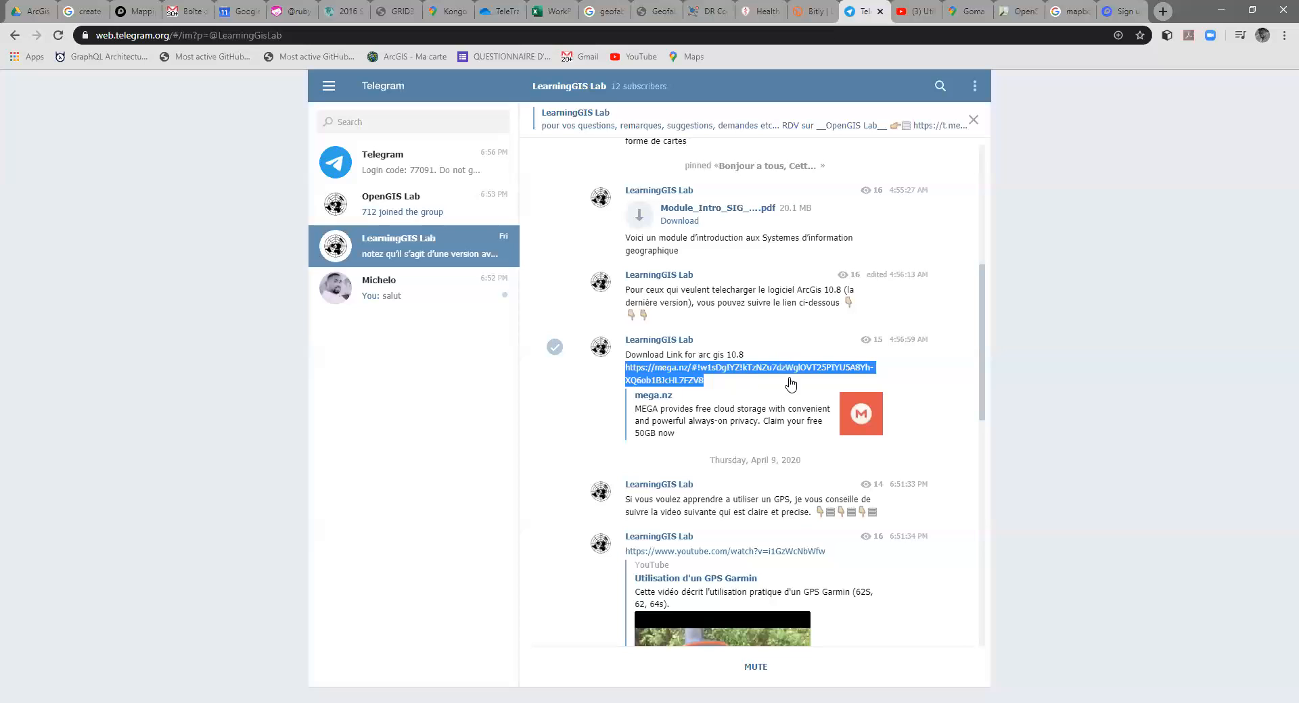
Step: Review the channel's posts on the slide PDF, the Shared Folder link and the ArcGIS 10.8 installation video
scroll(710, 385, down, 6)
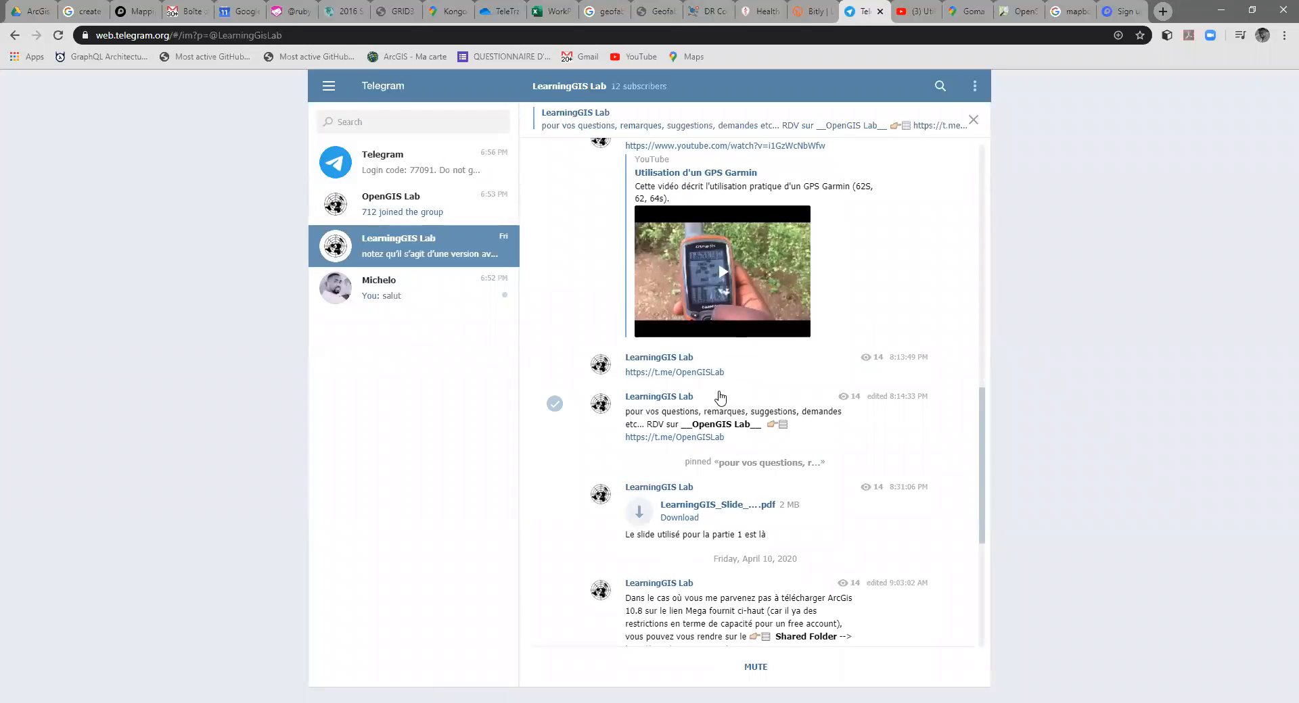
scroll(721, 397, down, 3)
scroll(722, 399, down, 2)
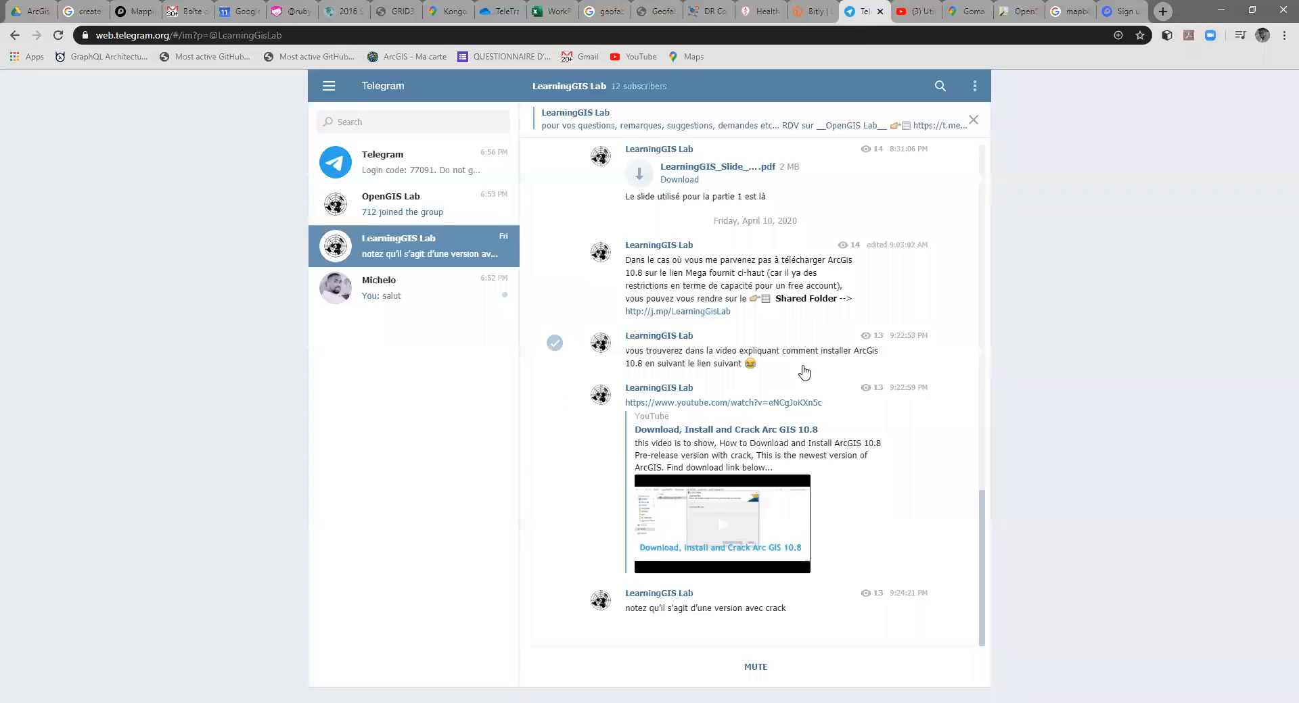
scroll(798, 369, up, 5)
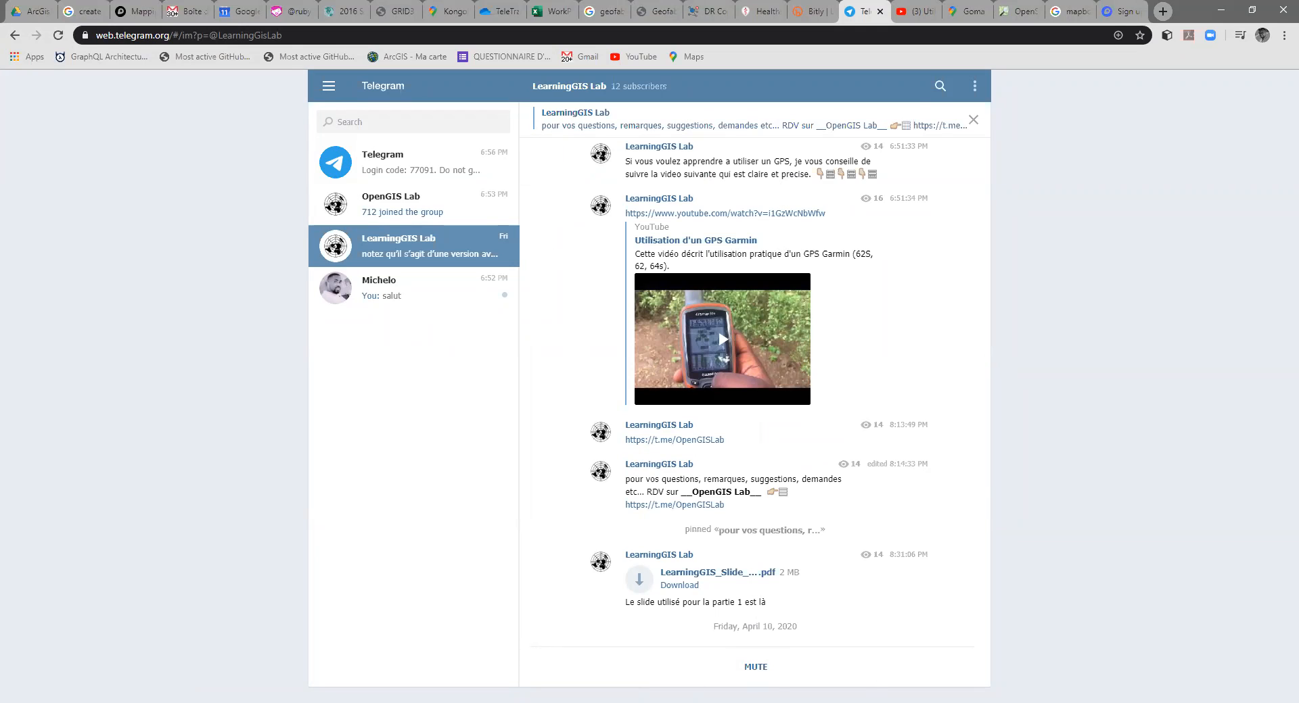
click(702, 31)
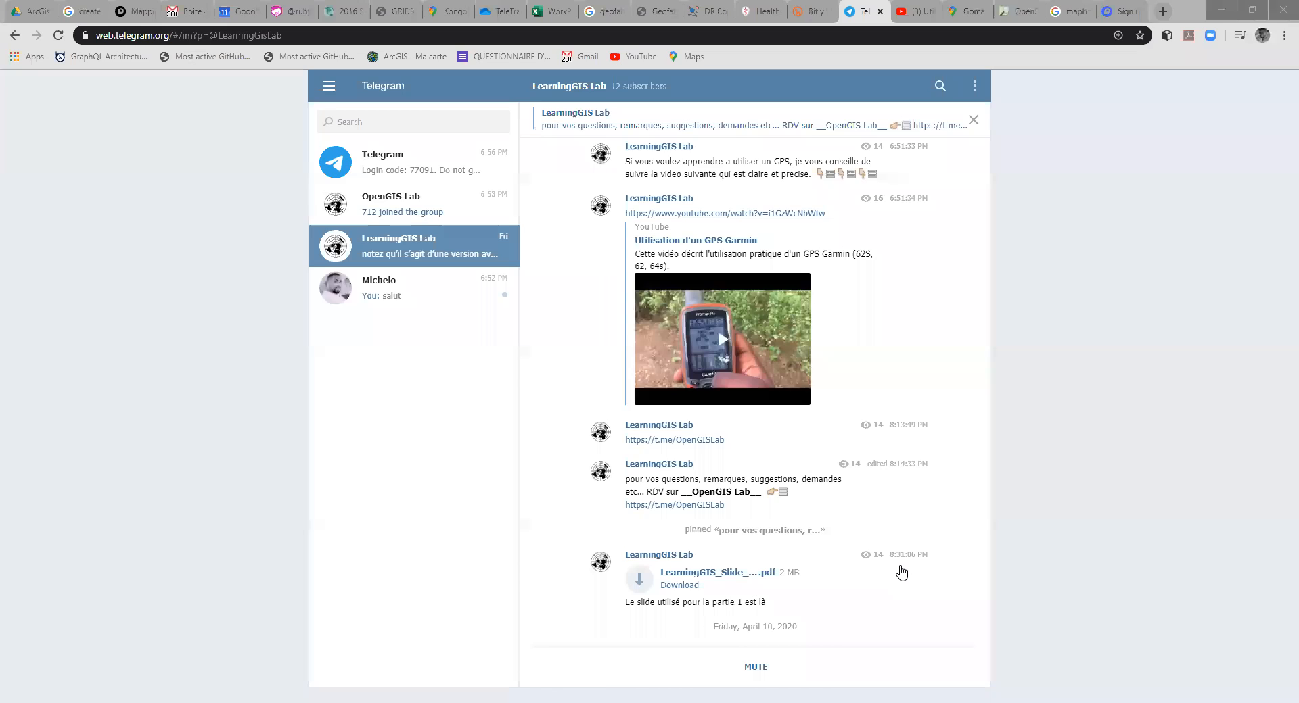
Step: Switch to ArcMap and create a new blank map document
key(alt+Tab)
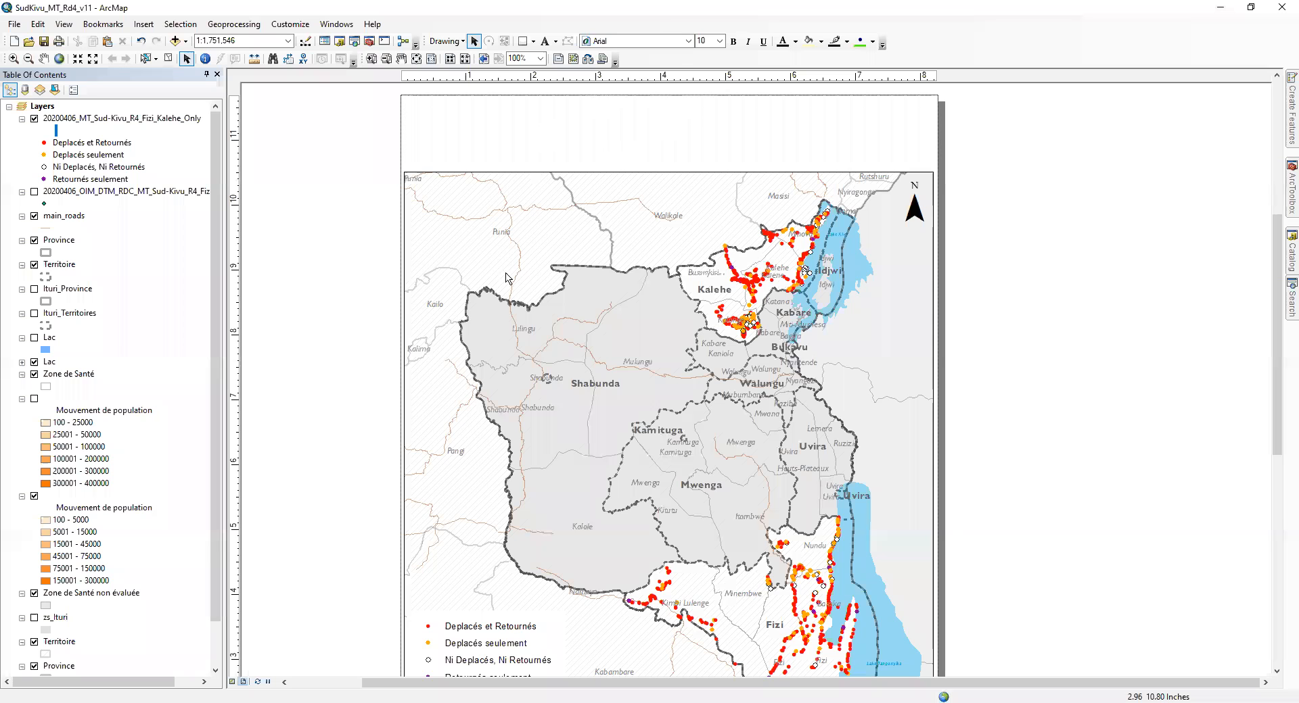
click(15, 24)
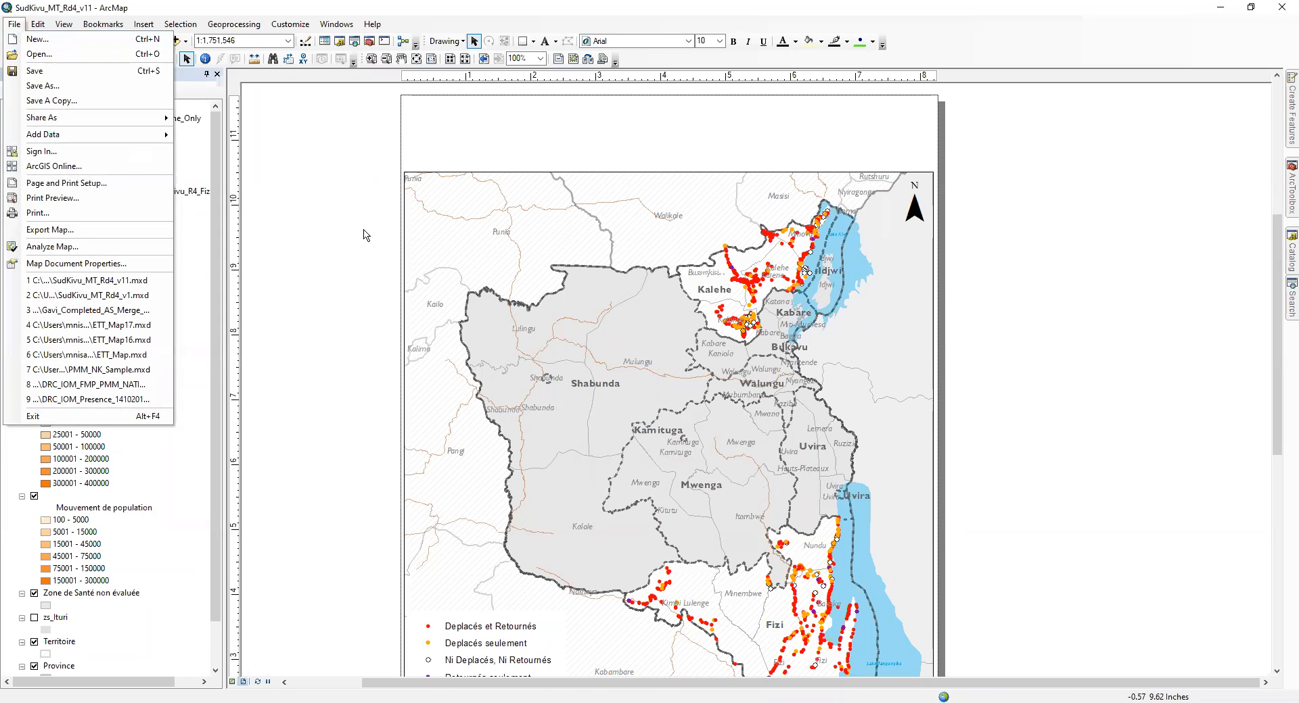
click(62, 56)
click(805, 459)
click(17, 23)
click(44, 39)
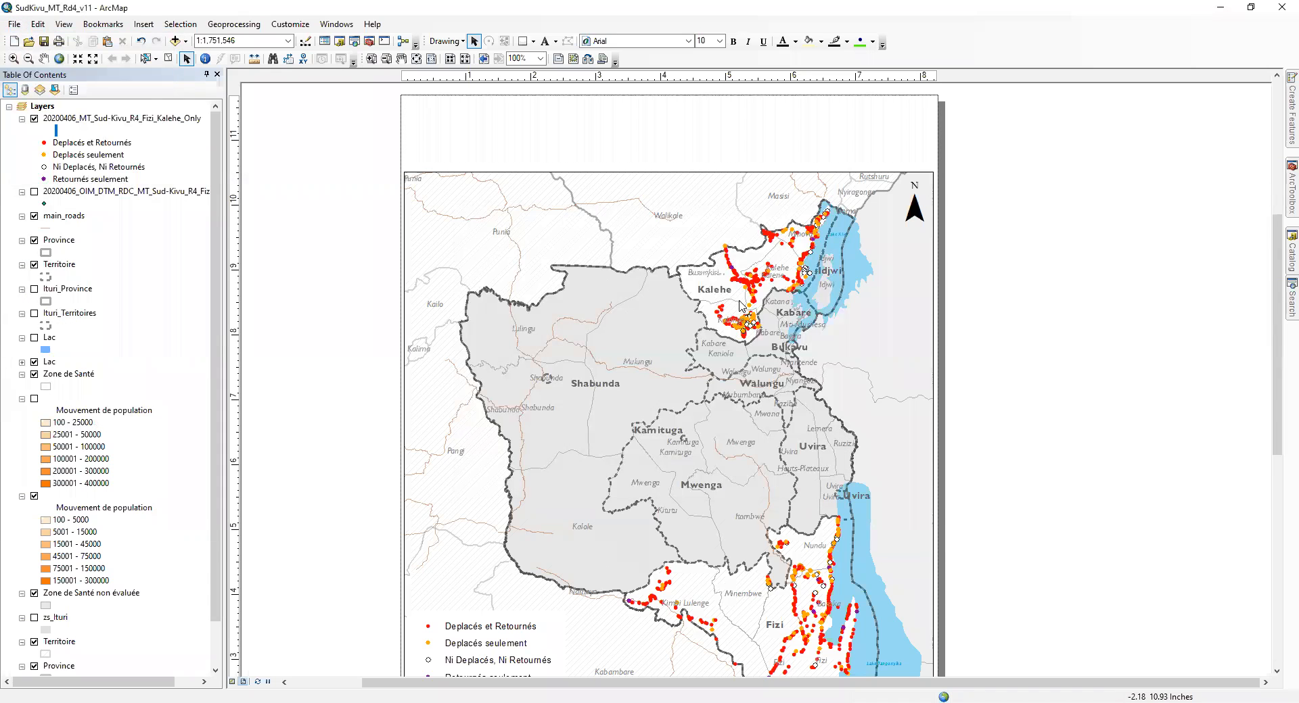
click(829, 508)
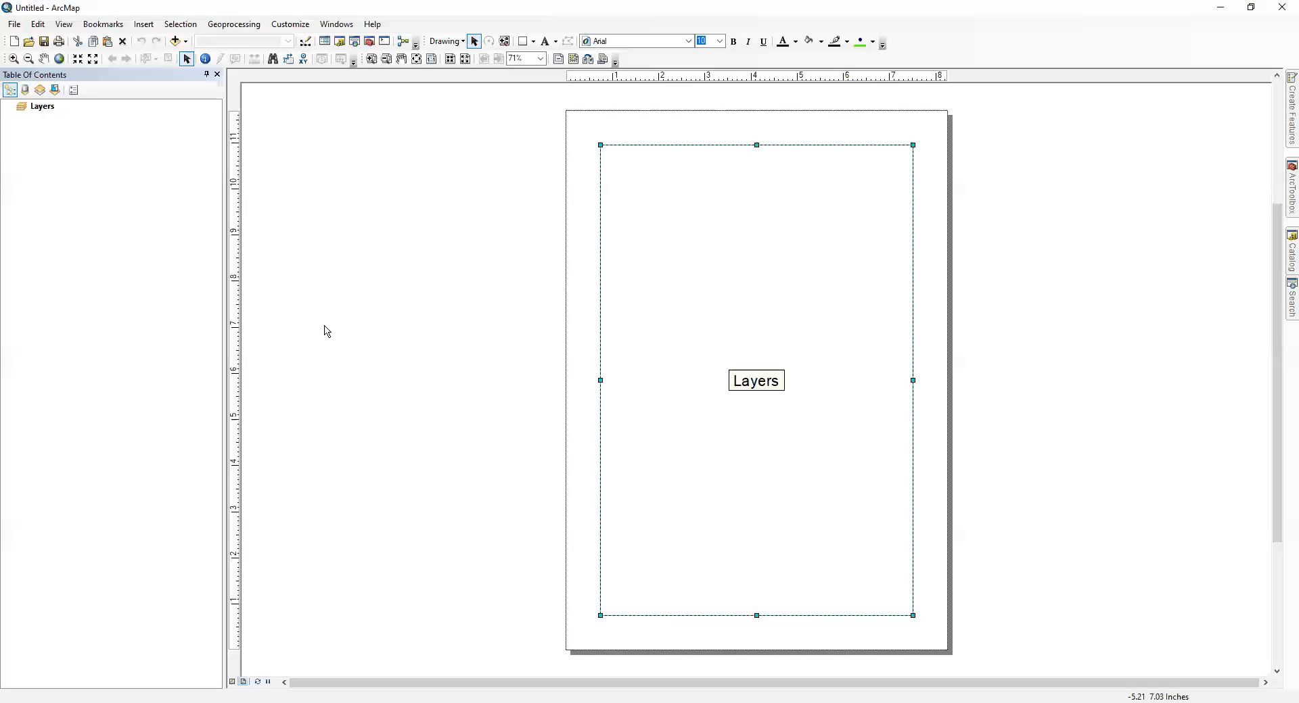
Step: Enlarge the Layers data frame from two opposite corners so it nearly fills the layout page, leaving a thin even margin
click(393, 437)
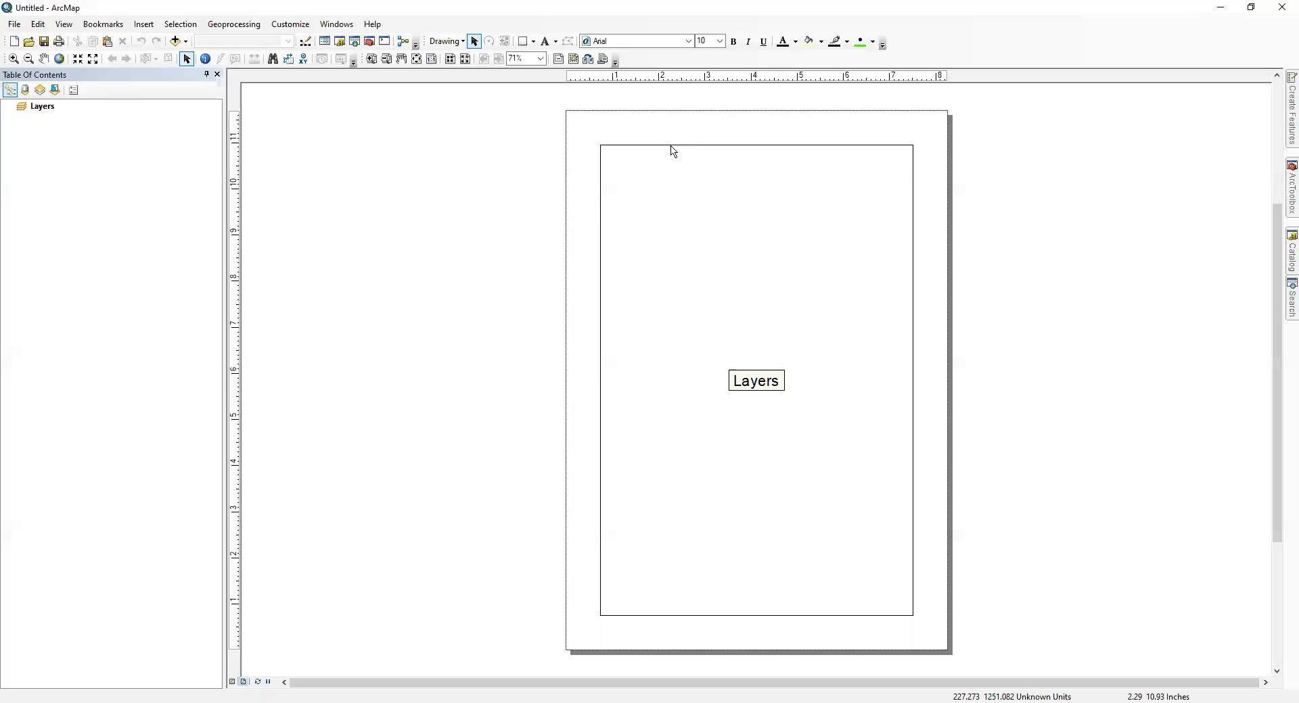
click(643, 189)
drag(600, 144, 571, 116)
drag(913, 615, 943, 646)
click(1078, 409)
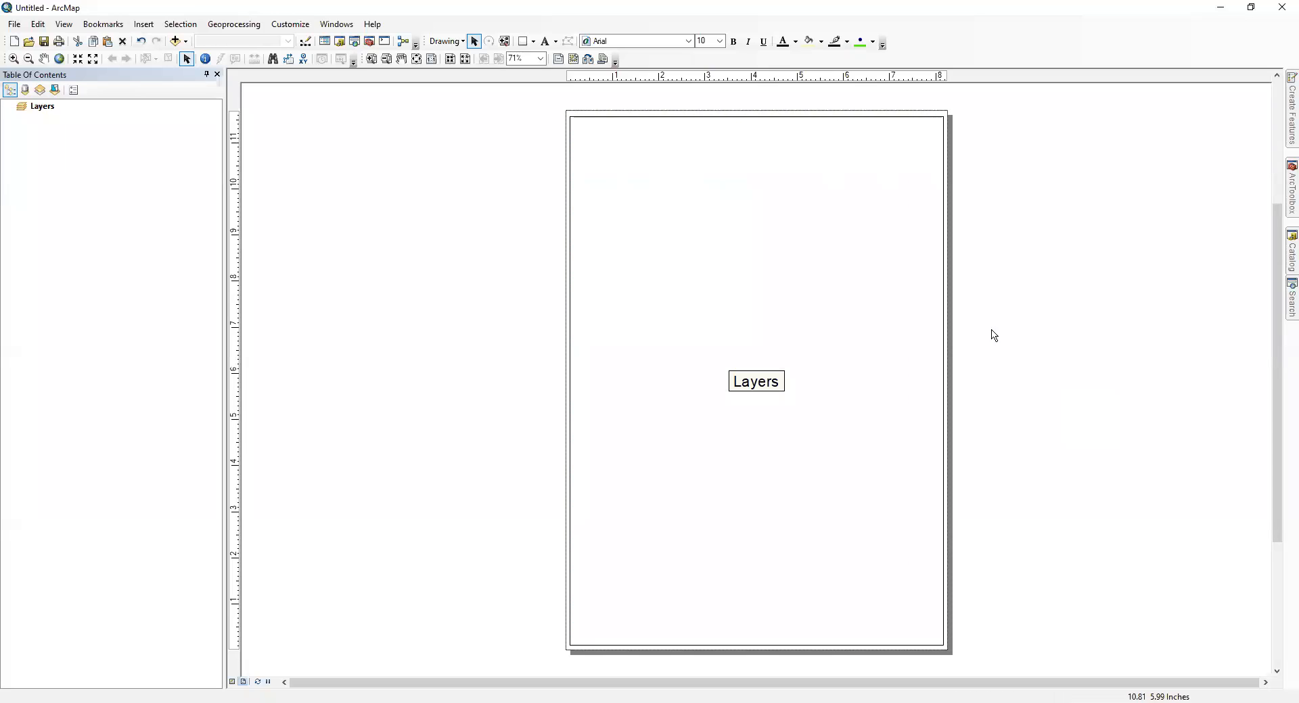
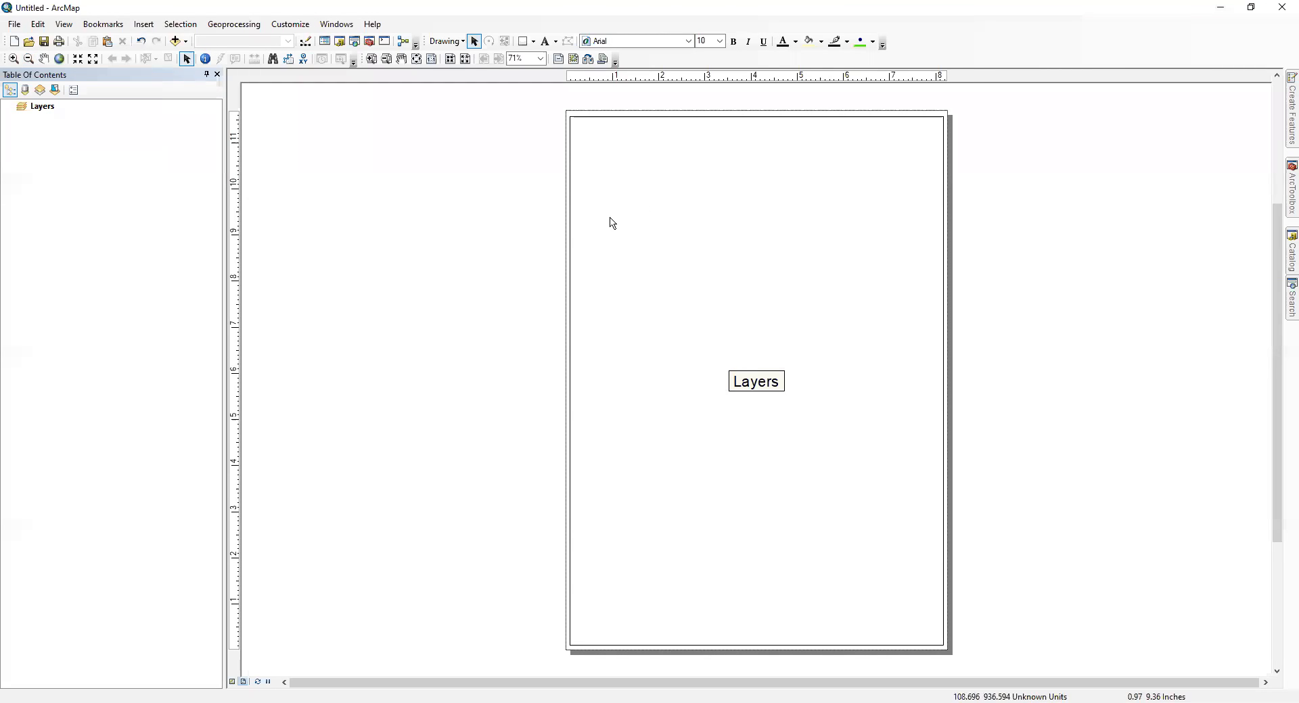
Step: Add COD_ADM0.shp as a layer from the chelo_shapefiles_ folder under the __Fields_GIS folder connection
click(187, 42)
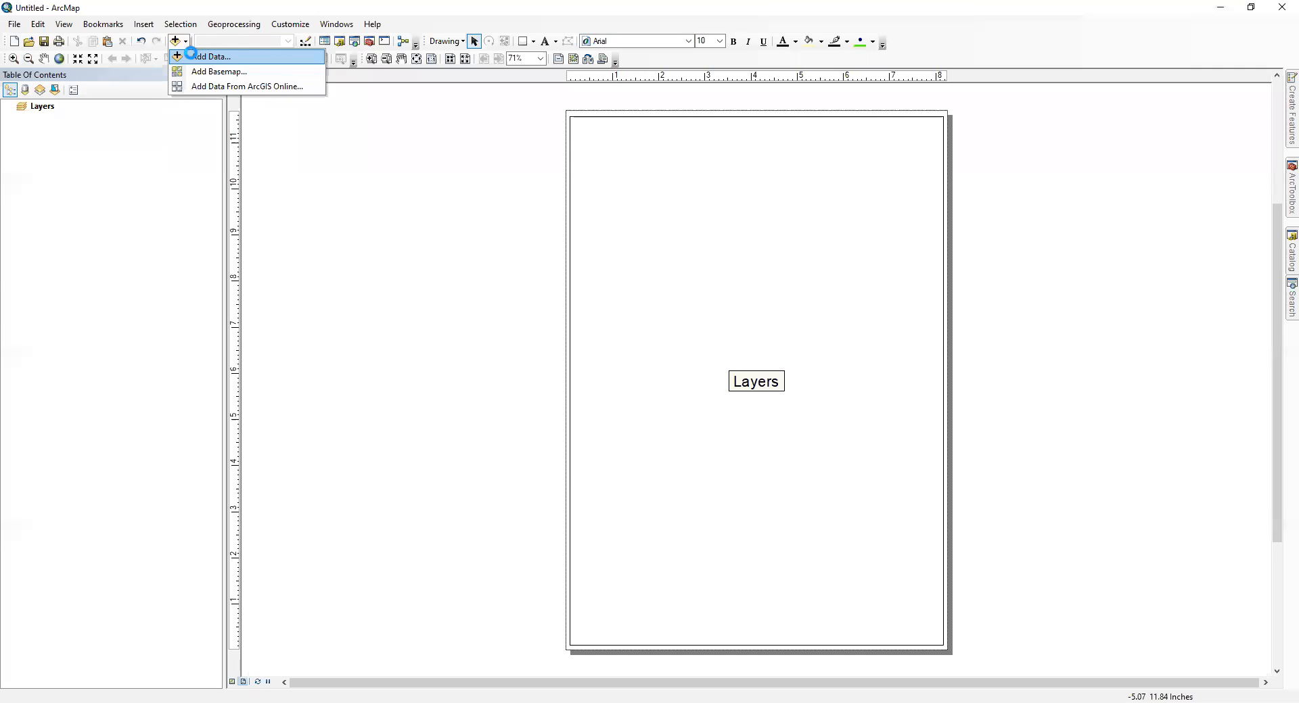
click(669, 270)
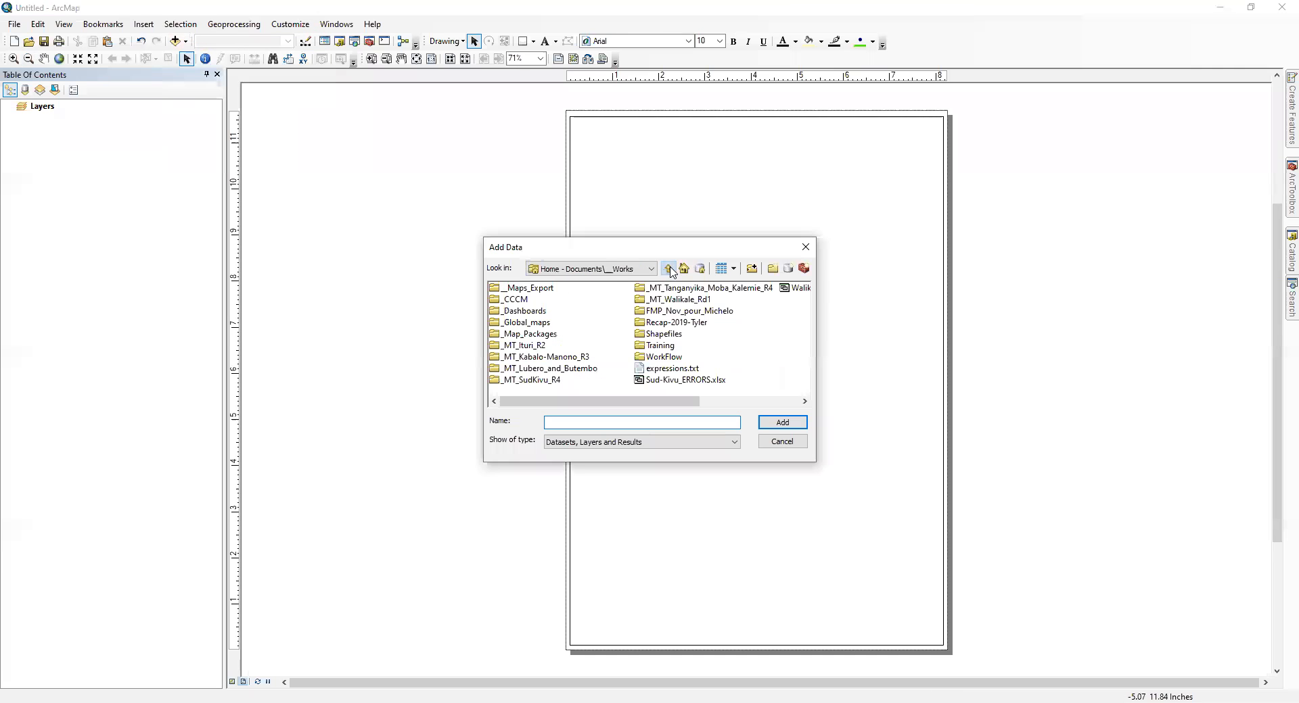
click(669, 269)
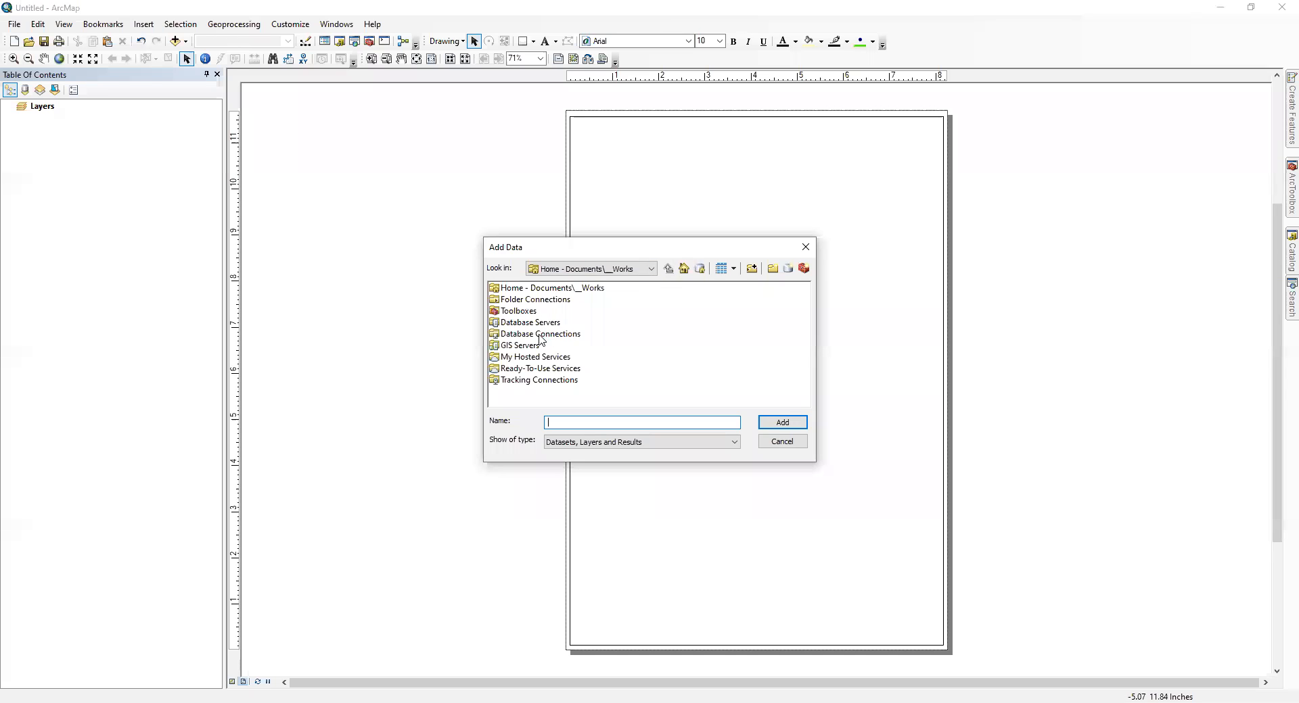
double_click(535, 300)
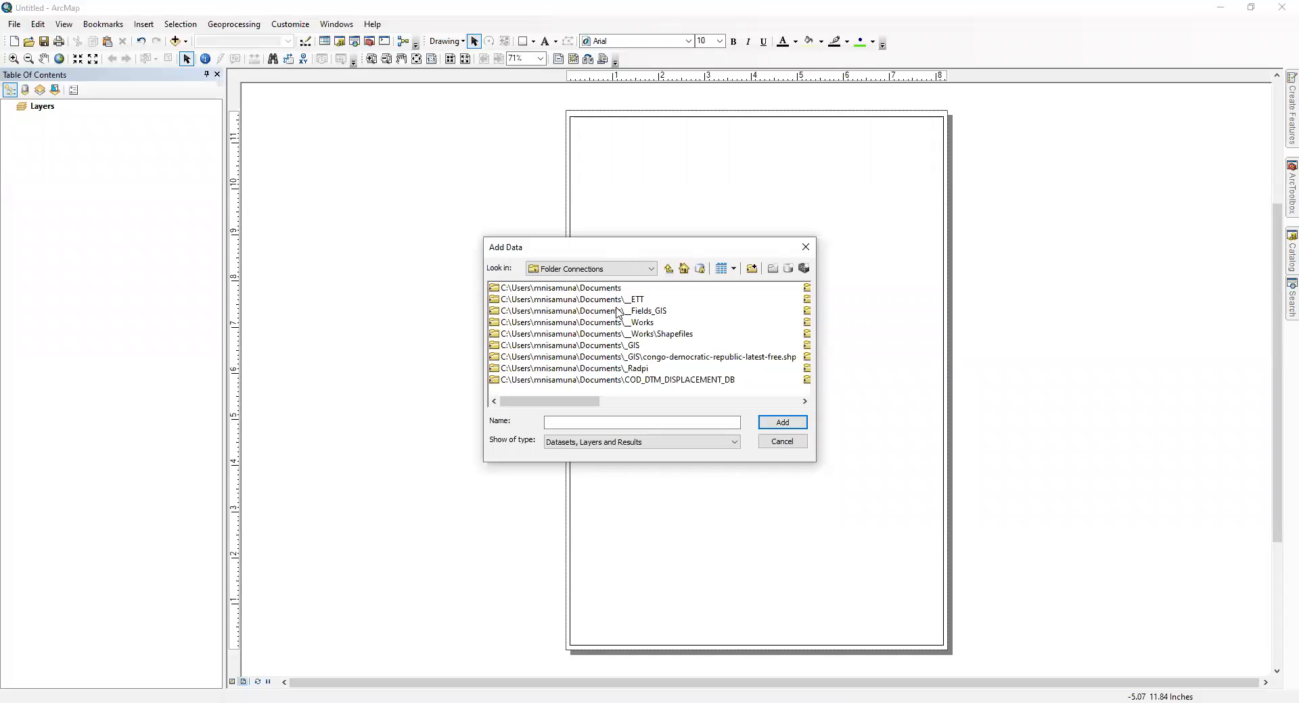
double_click(618, 313)
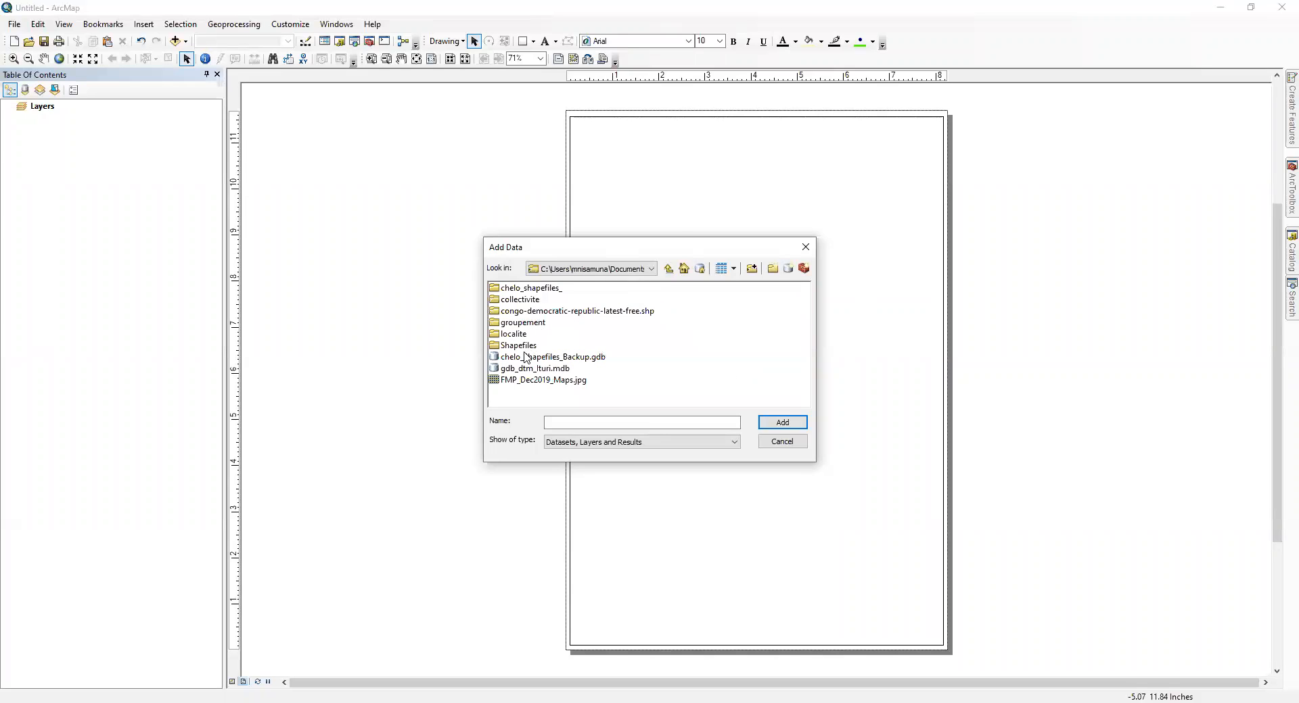
click(521, 291)
double_click(520, 292)
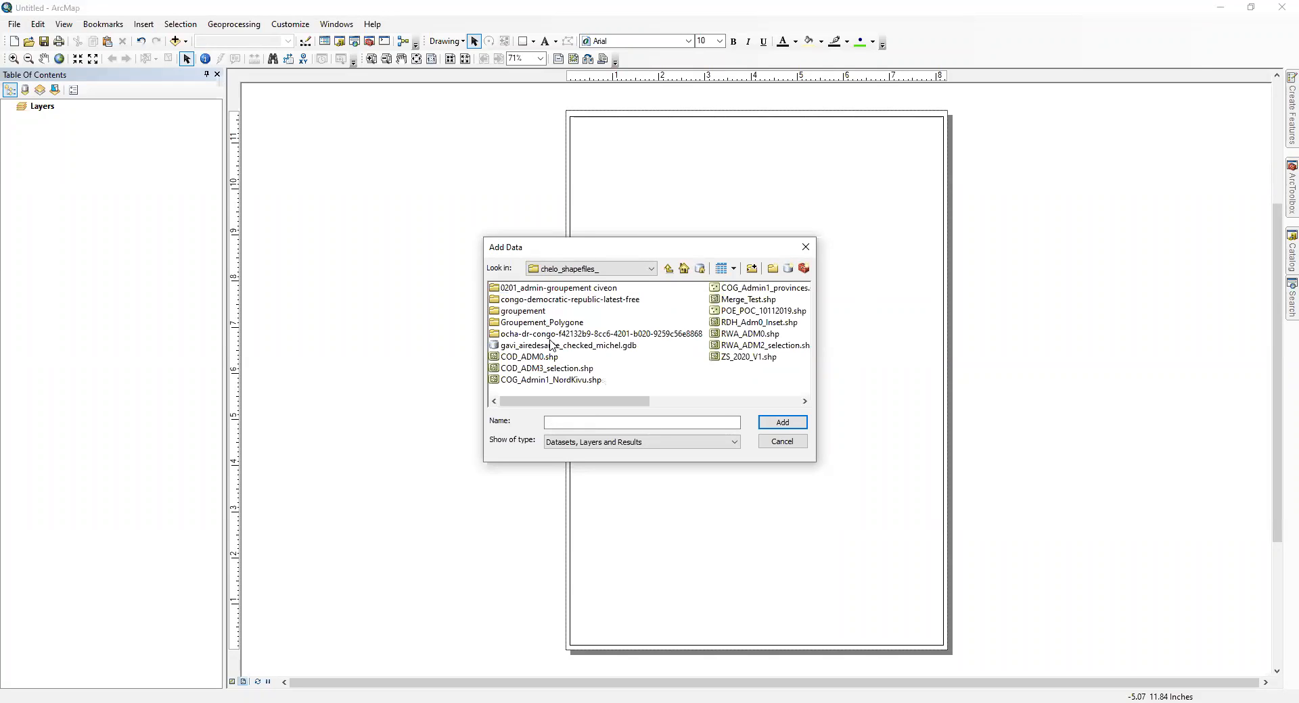
click(541, 358)
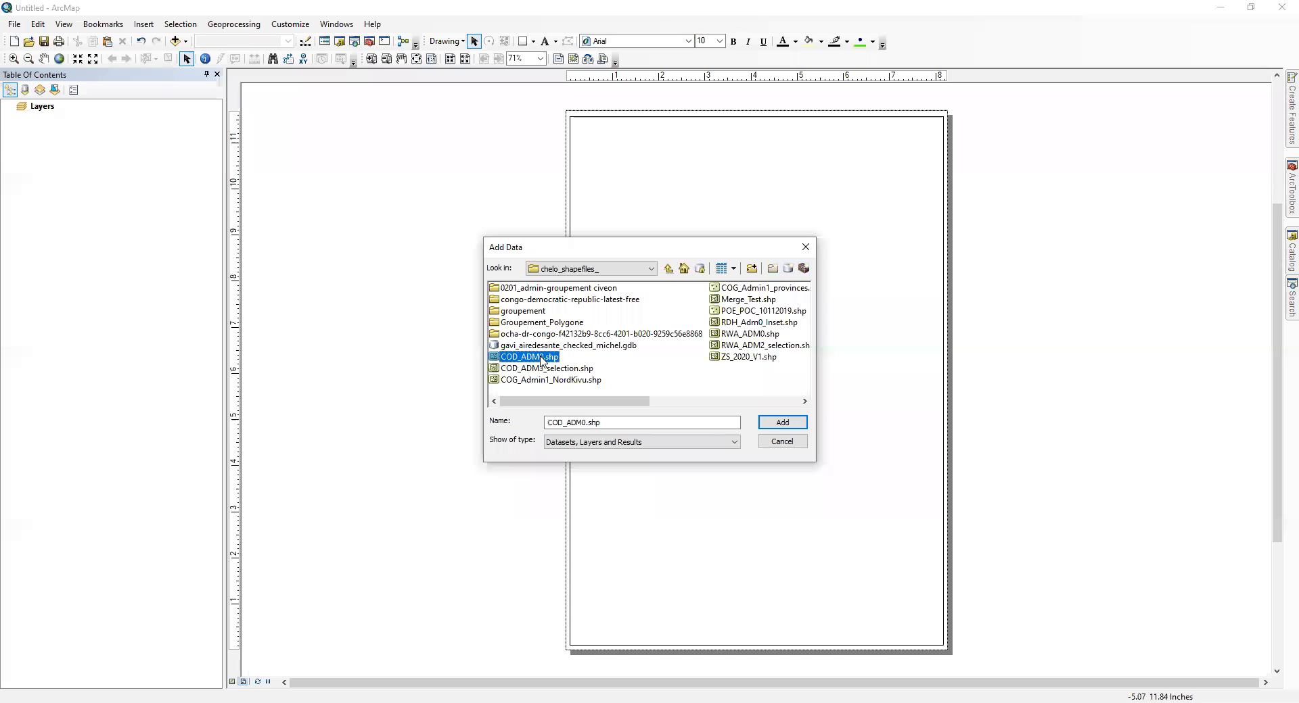
double_click(541, 359)
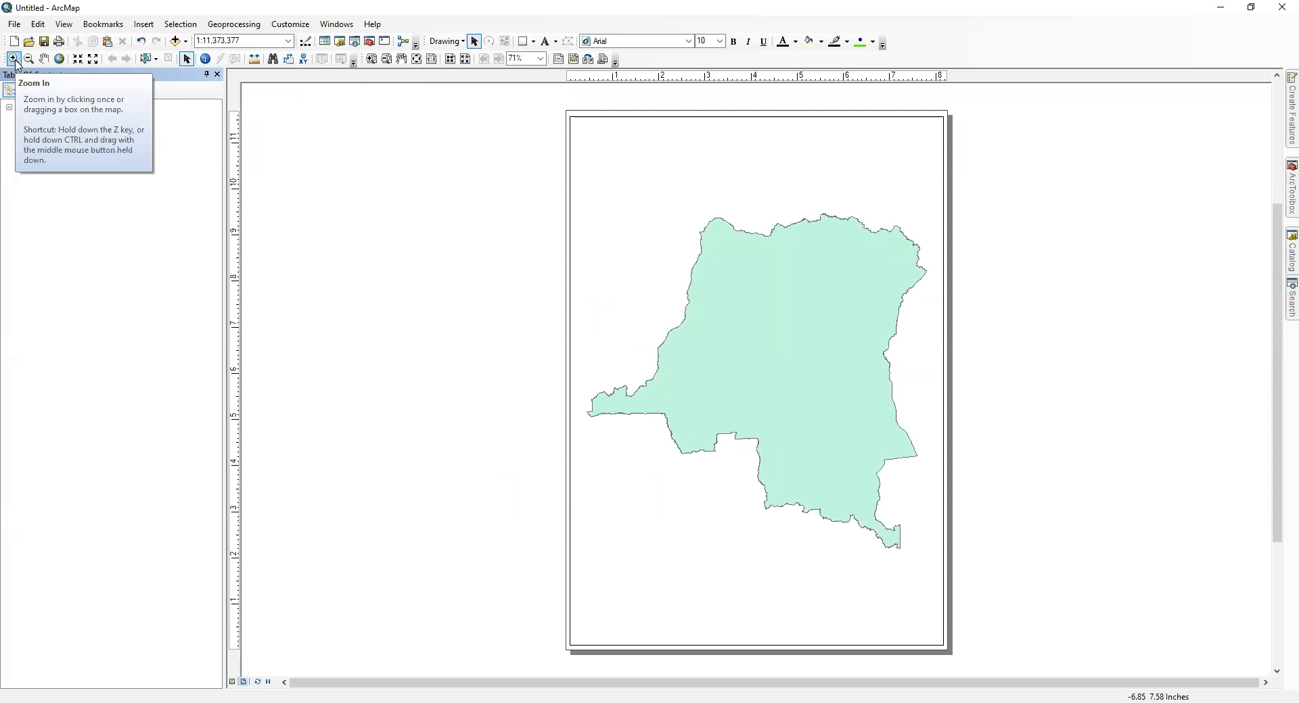
Step: Zoom in on the country with successively smaller boxes, closing in on its western border
click(13, 58)
drag(622, 209, 854, 477)
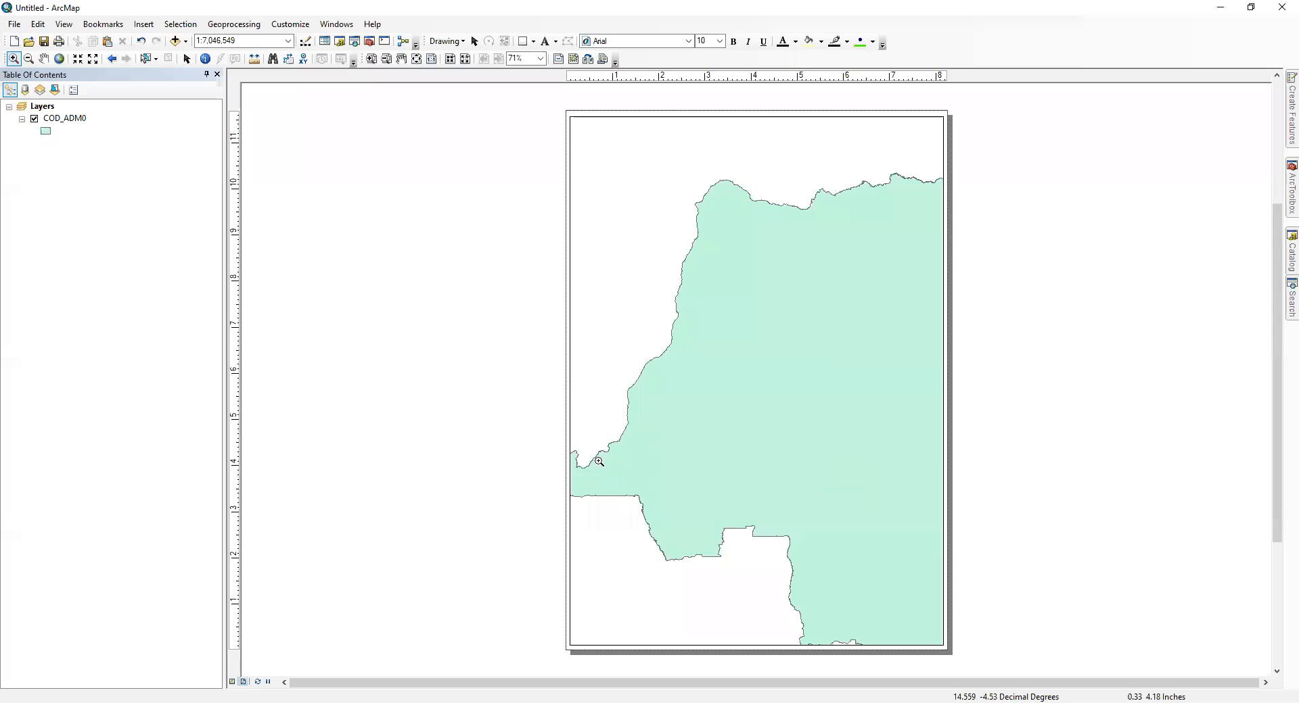
drag(585, 411, 646, 476)
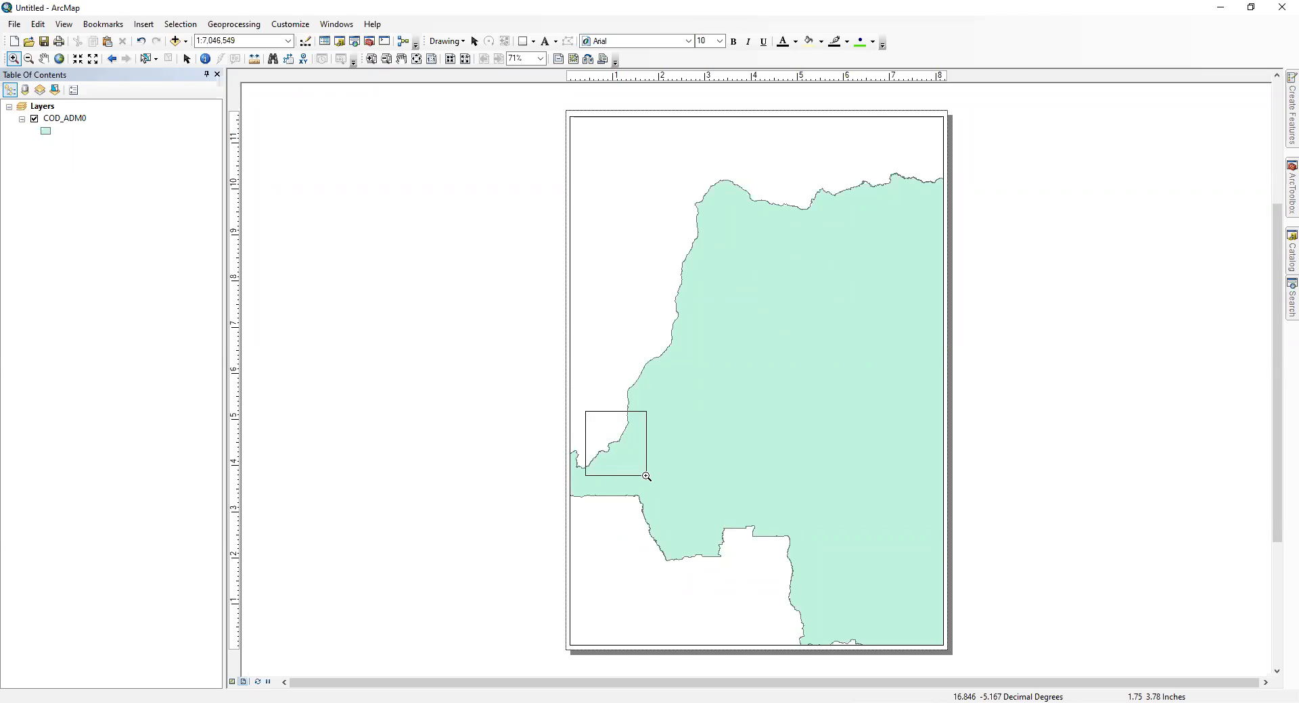
drag(646, 476, 647, 477)
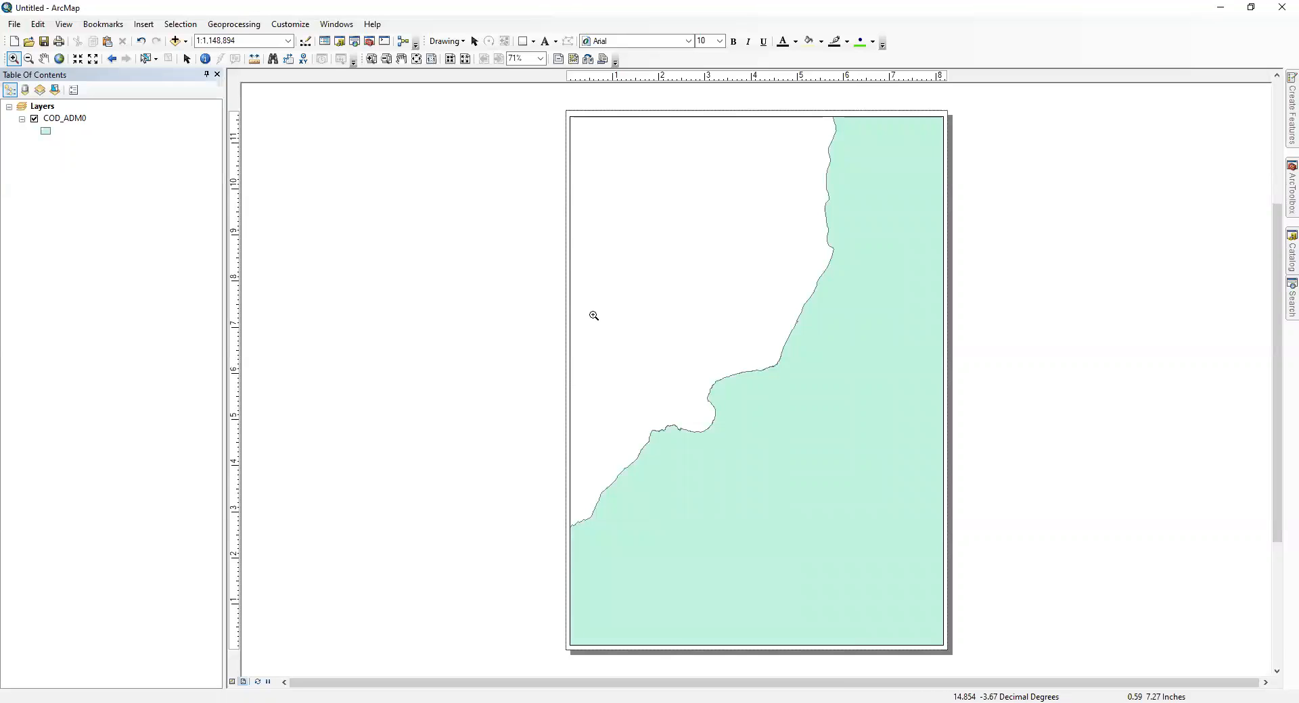
drag(593, 315, 800, 505)
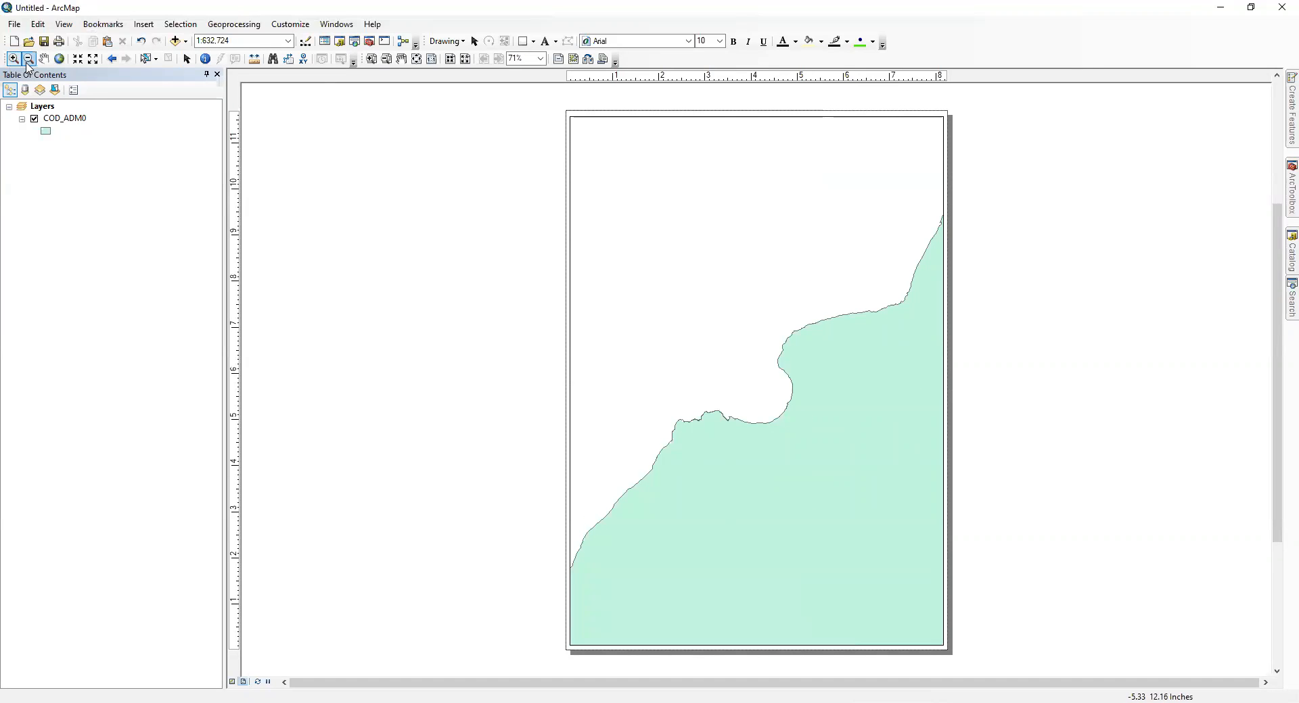
Step: Zoom out with boxes until the whole country fits small on the layout page
click(28, 59)
drag(713, 507, 827, 359)
drag(726, 376, 844, 531)
drag(723, 371, 832, 510)
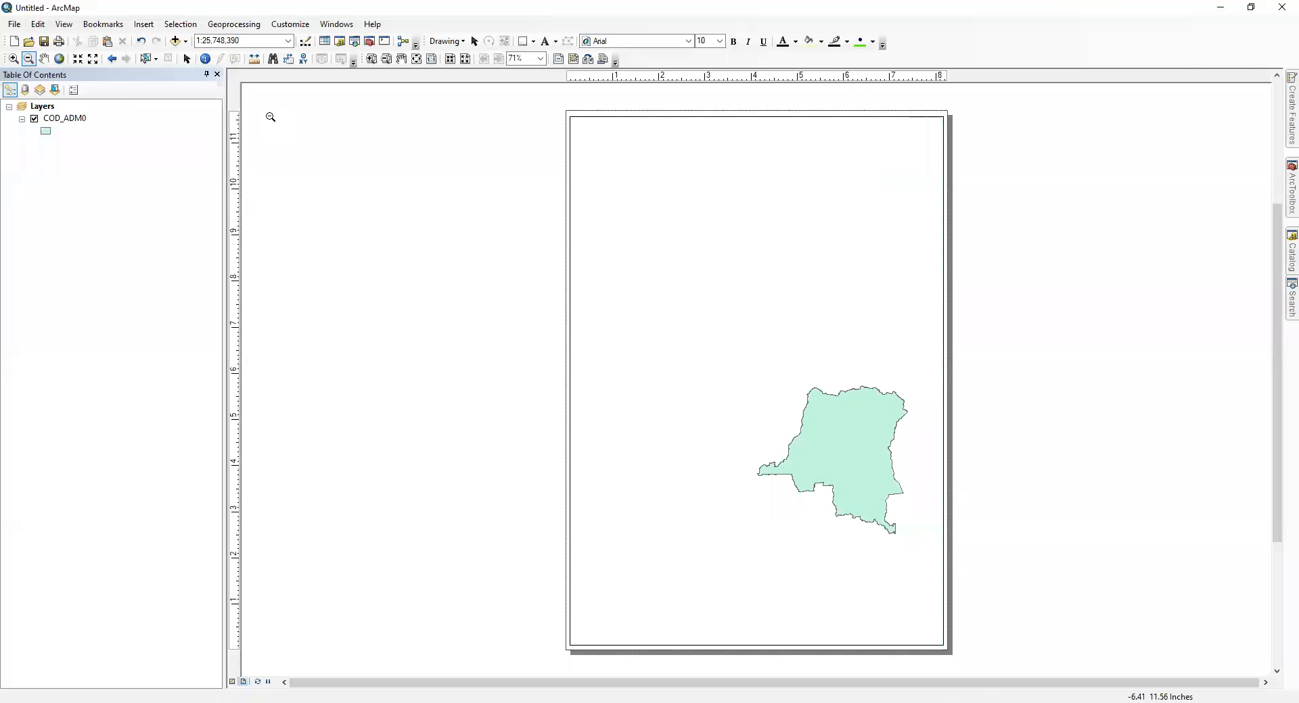
Step: Pan the country outline to the upper middle of the data frame
click(44, 61)
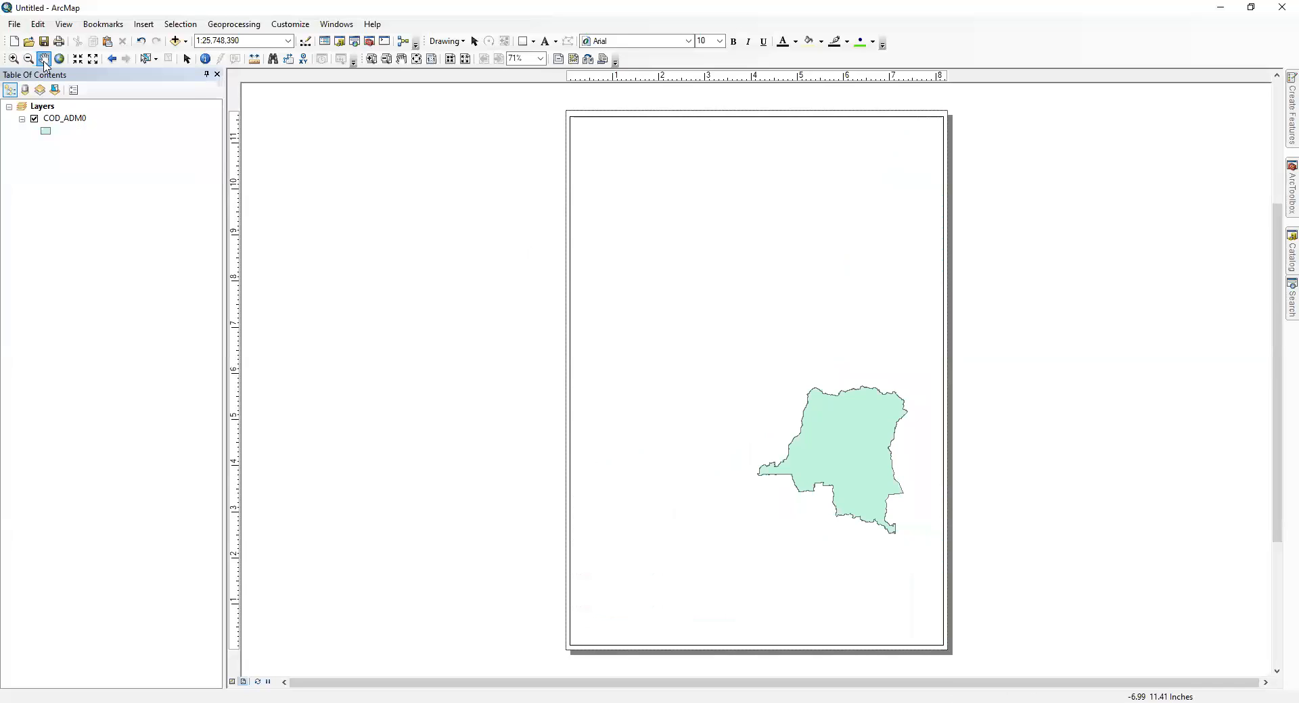
drag(832, 425, 831, 271)
drag(667, 282, 746, 347)
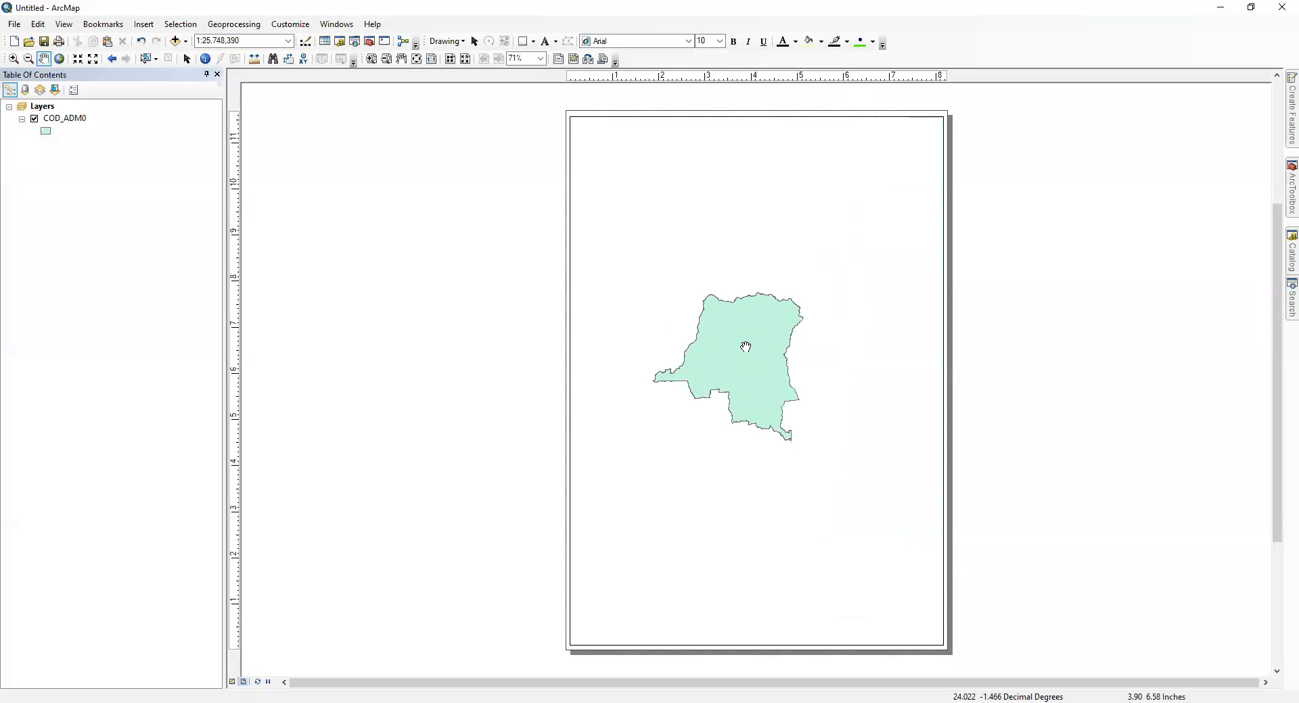
drag(745, 347, 797, 307)
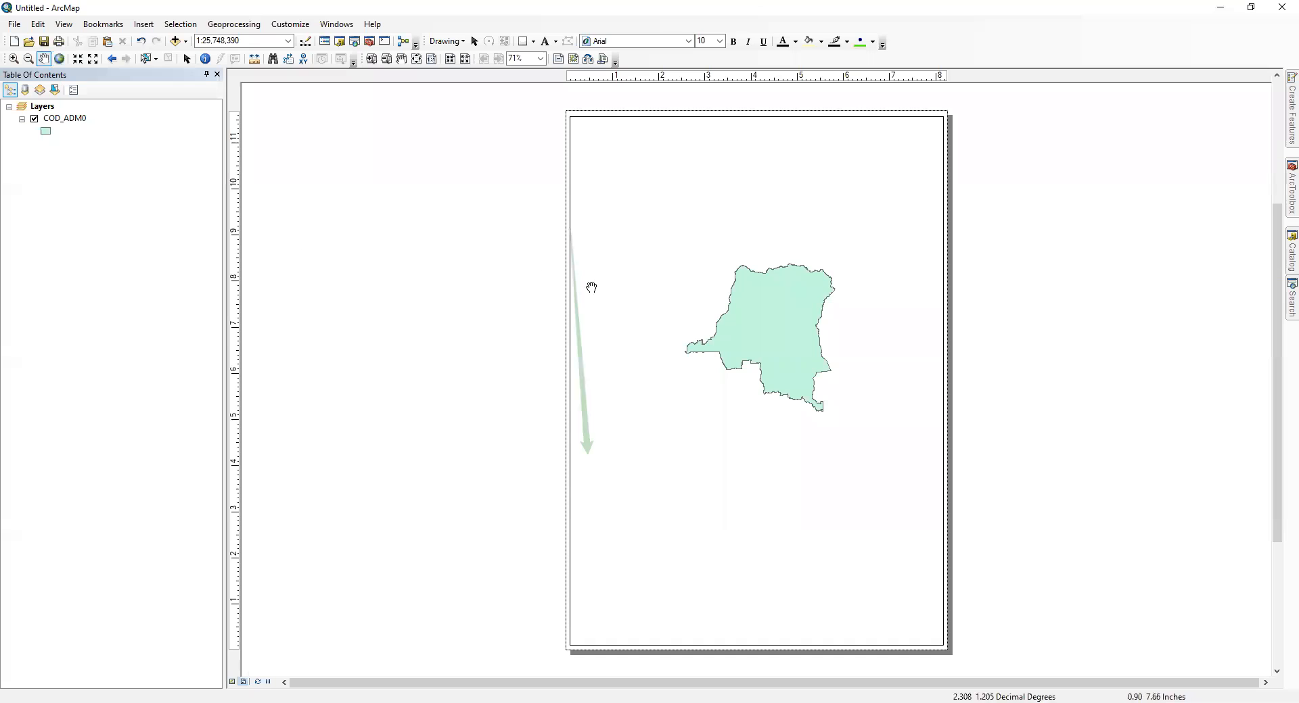
Step: Enlarge the map with Fixed Zoom In to 1:12,500,000 and reduce it twice with Fixed Zoom Out
click(78, 59)
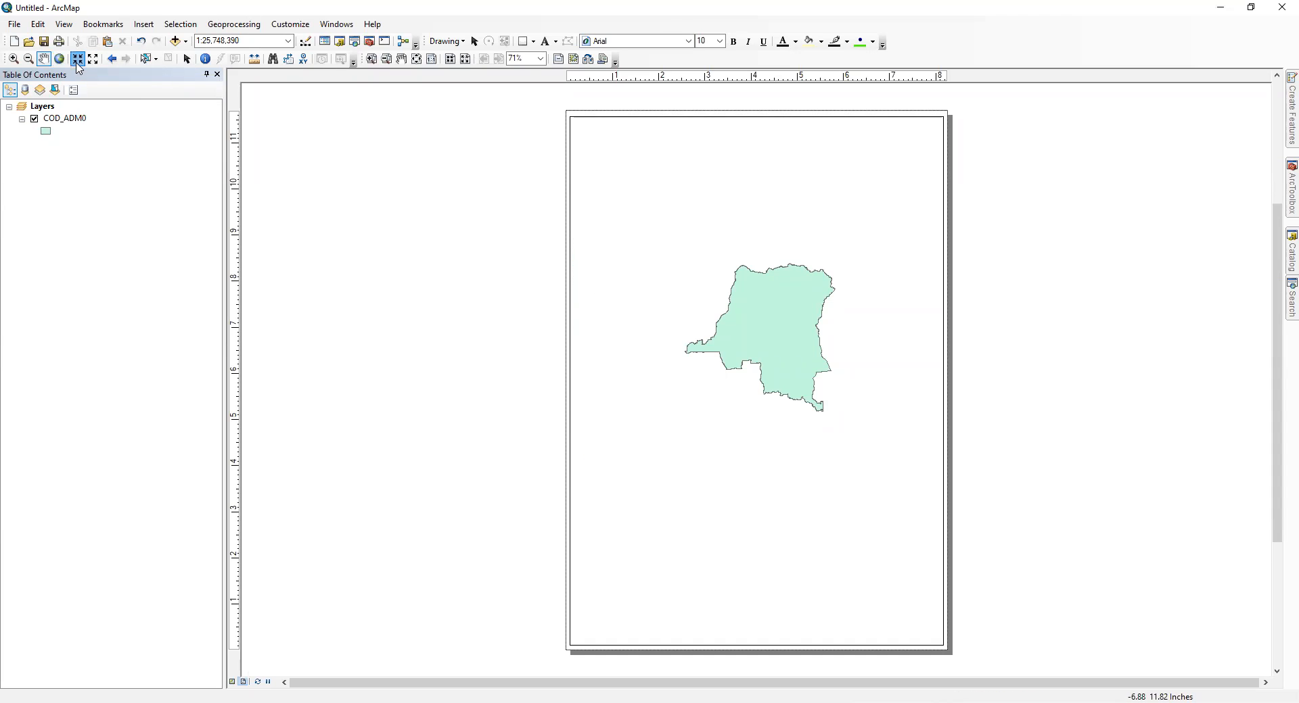
click(78, 62)
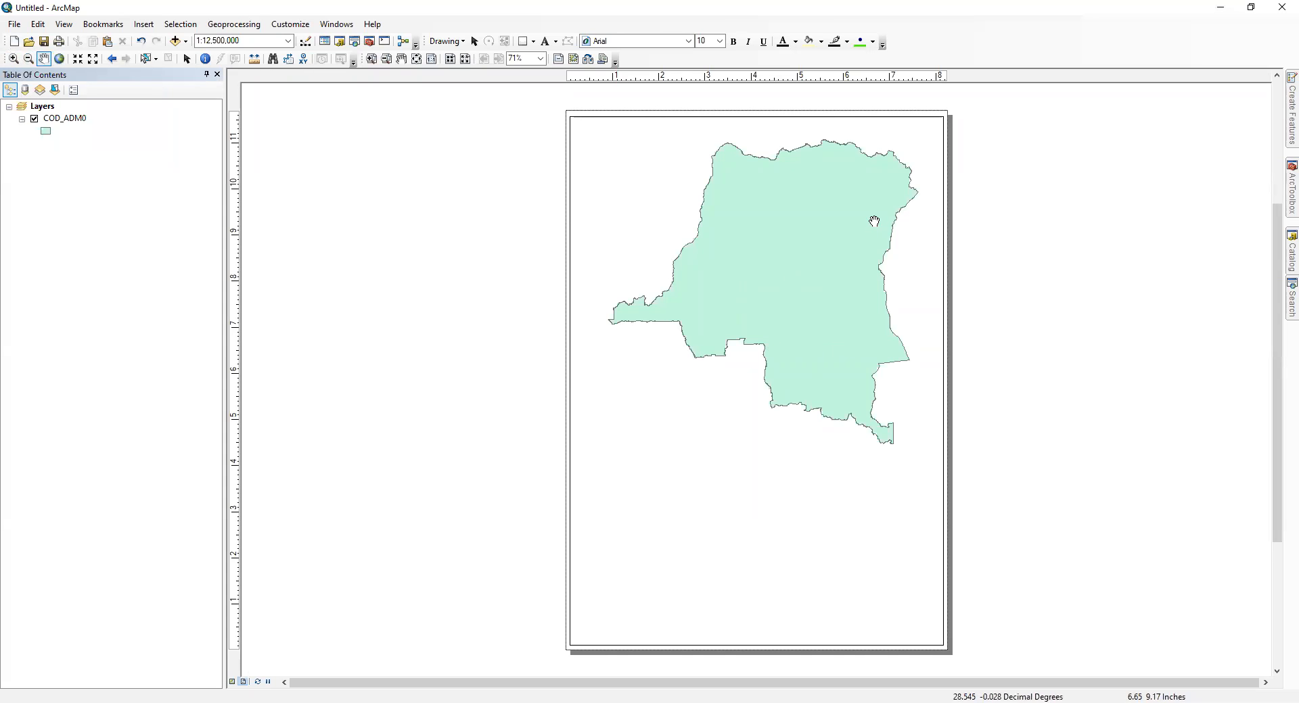
click(93, 59)
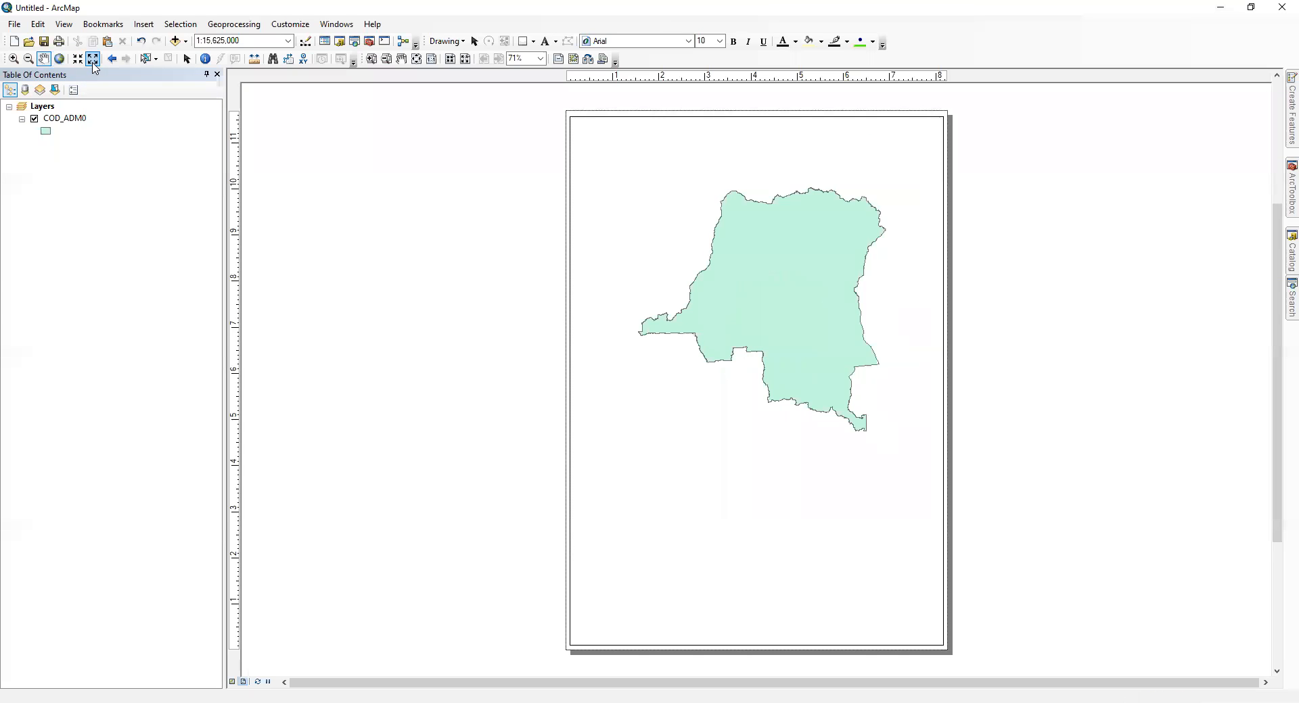
click(93, 60)
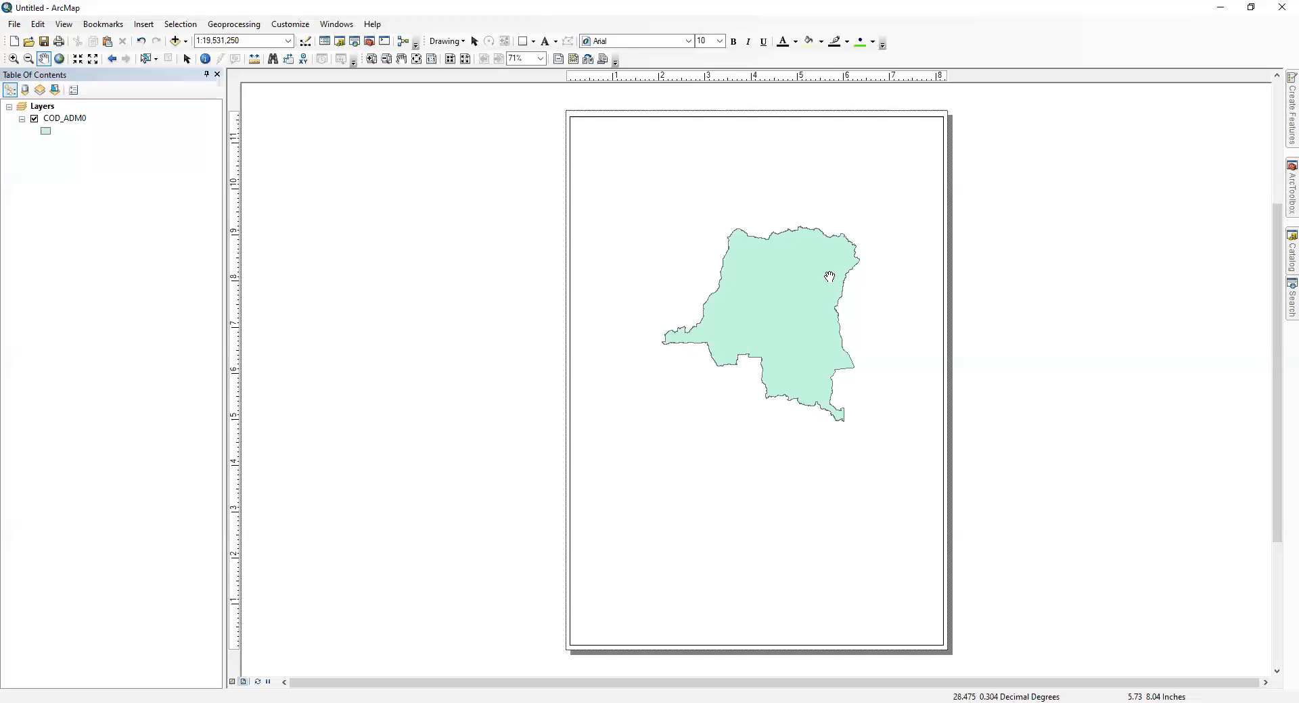
Step: Go back to the previous 1:12,500,000 extent and pan the country to the middle of the page
click(115, 61)
click(115, 60)
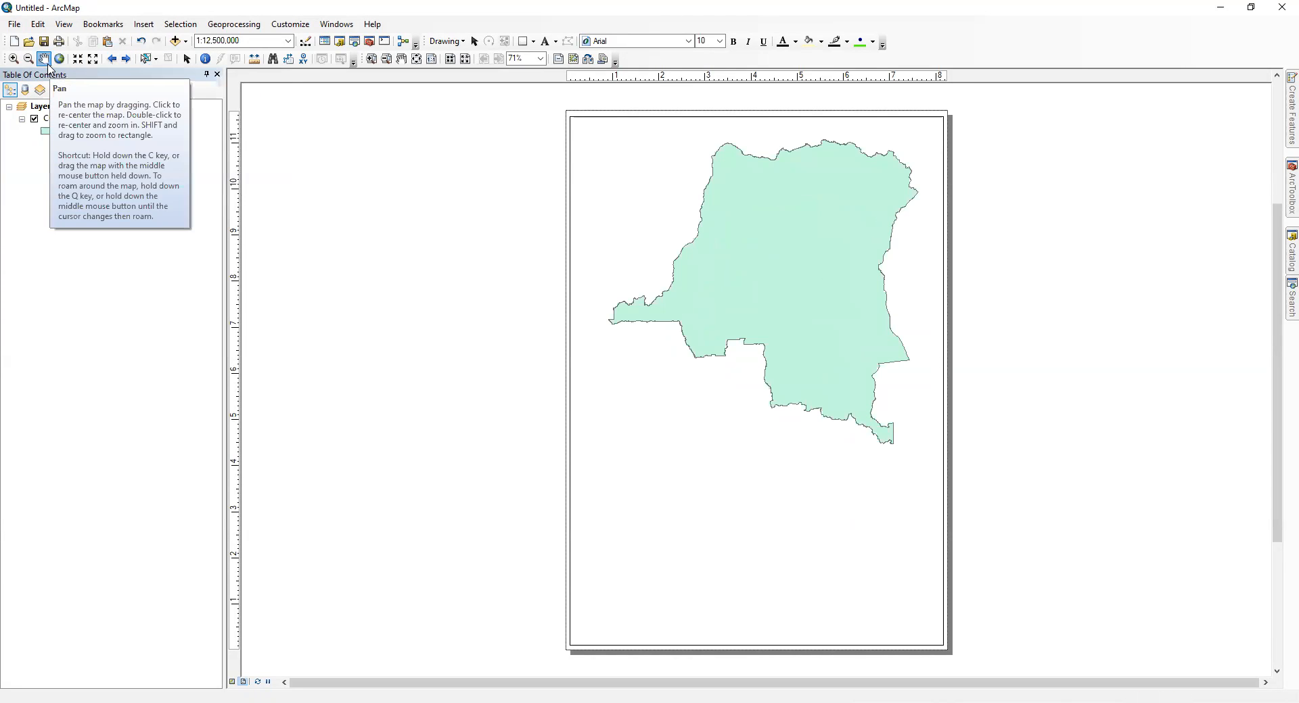
drag(704, 227, 687, 331)
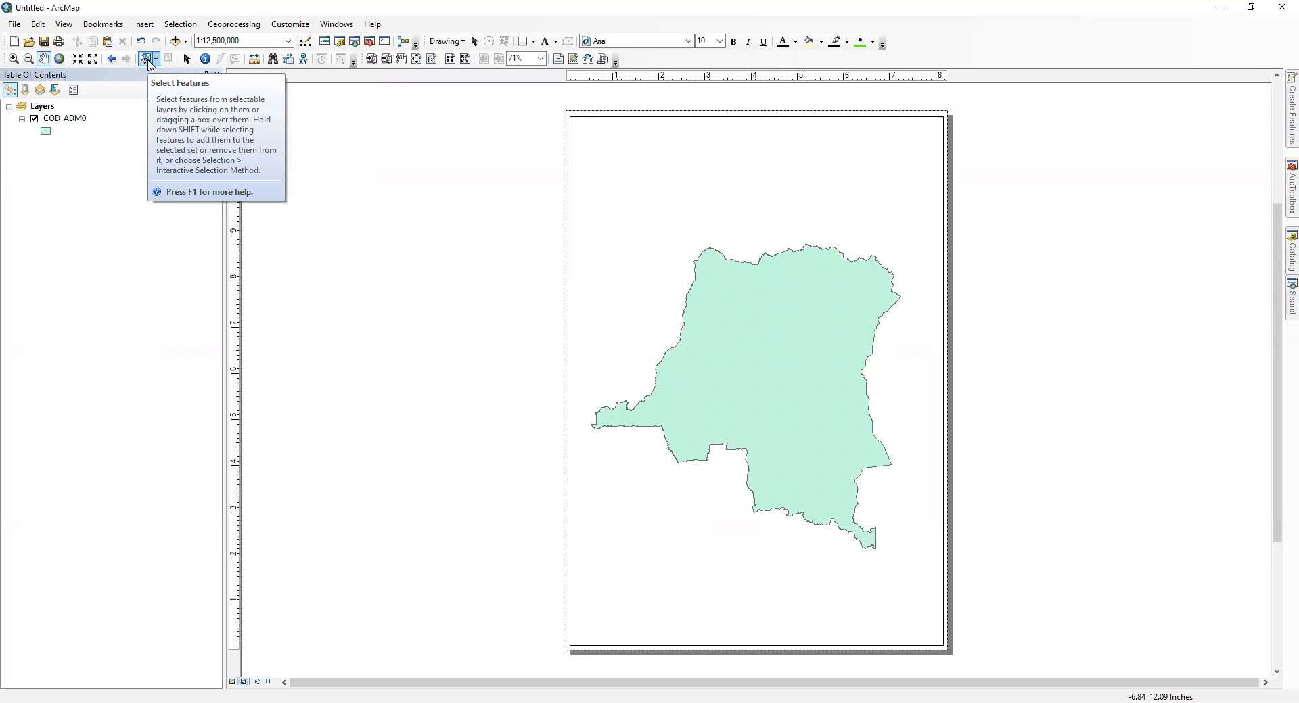
click(156, 60)
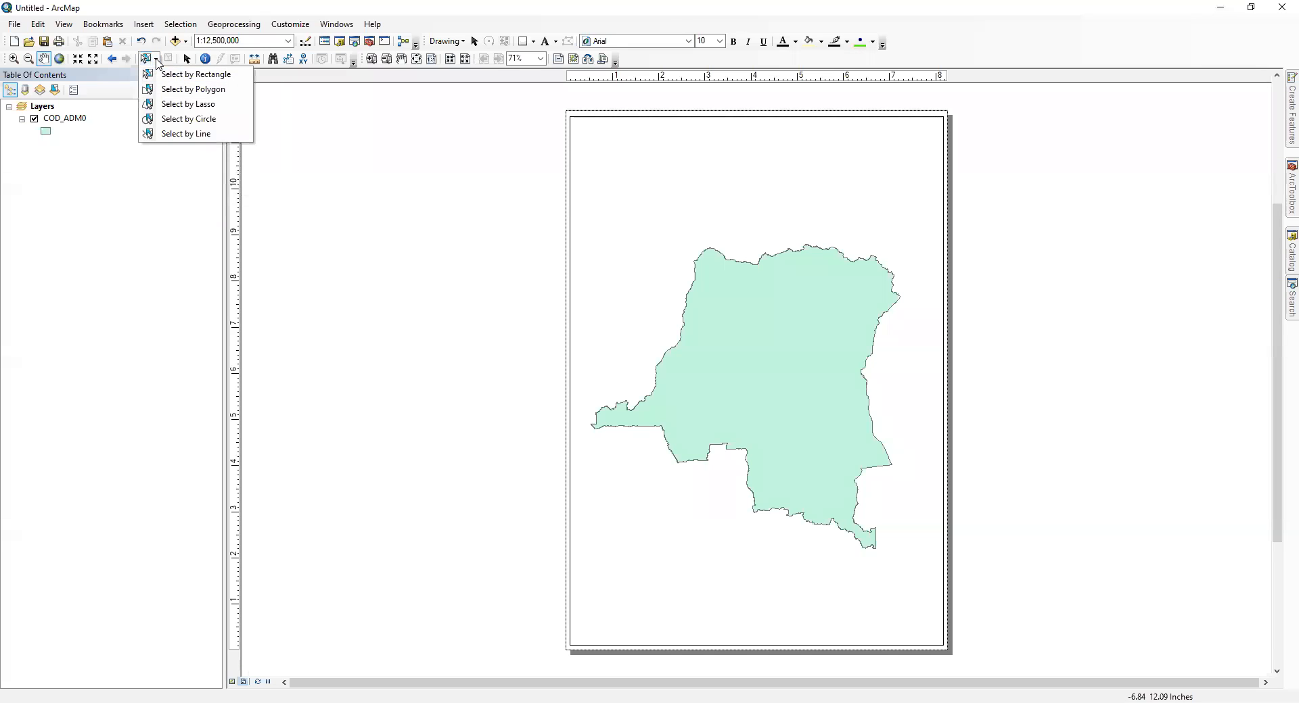
click(151, 59)
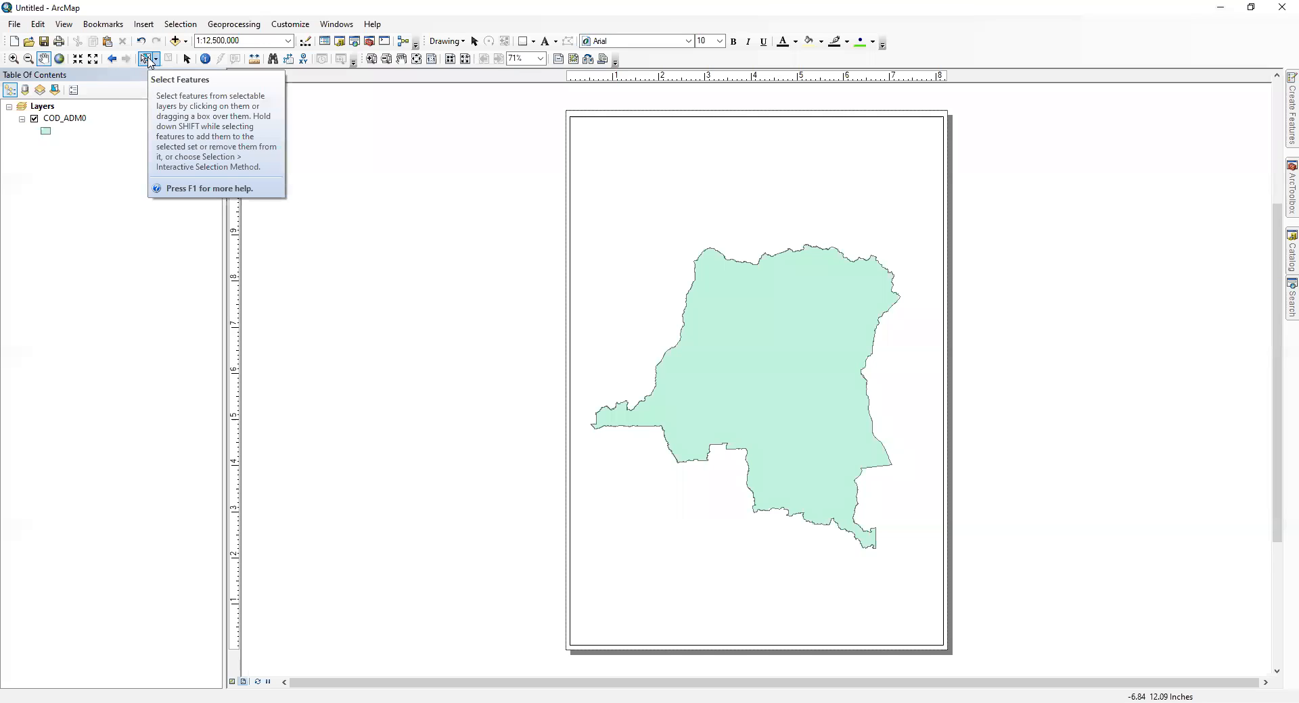
click(187, 60)
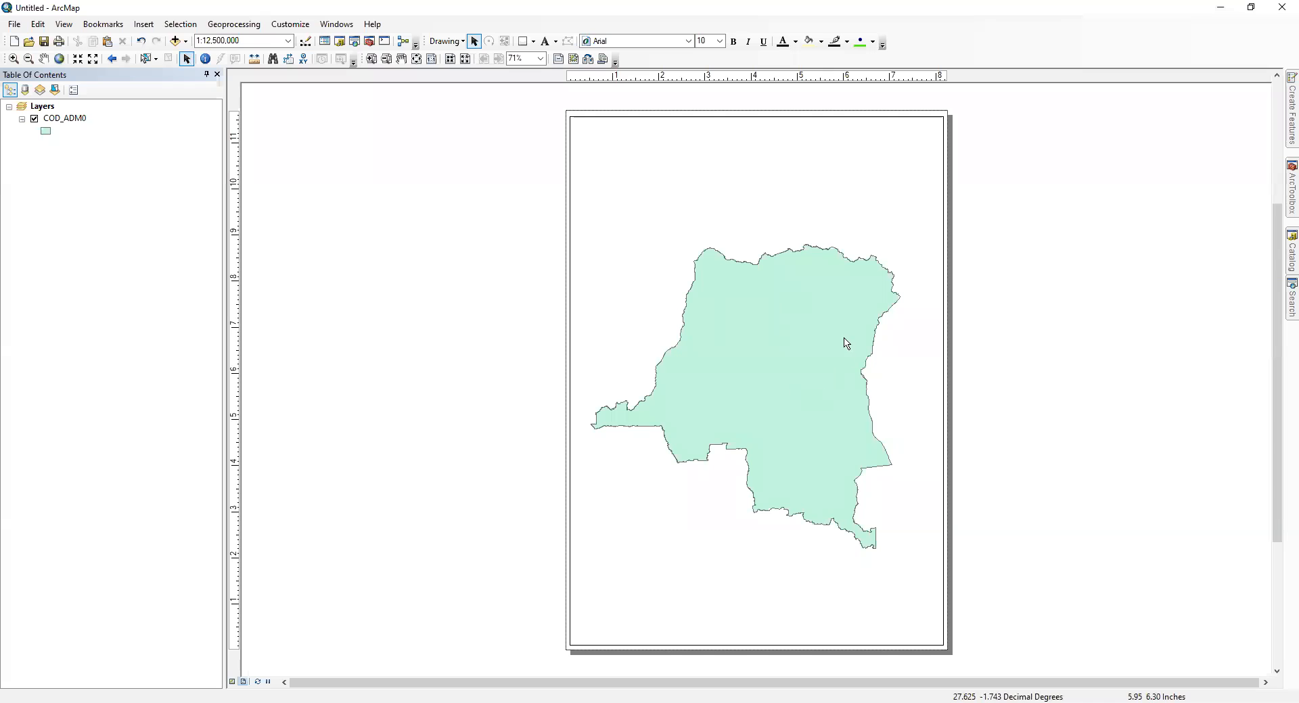
Step: Identify the COD_ADM0 country polygon, review its FID and Shape attributes, and close the results
click(205, 59)
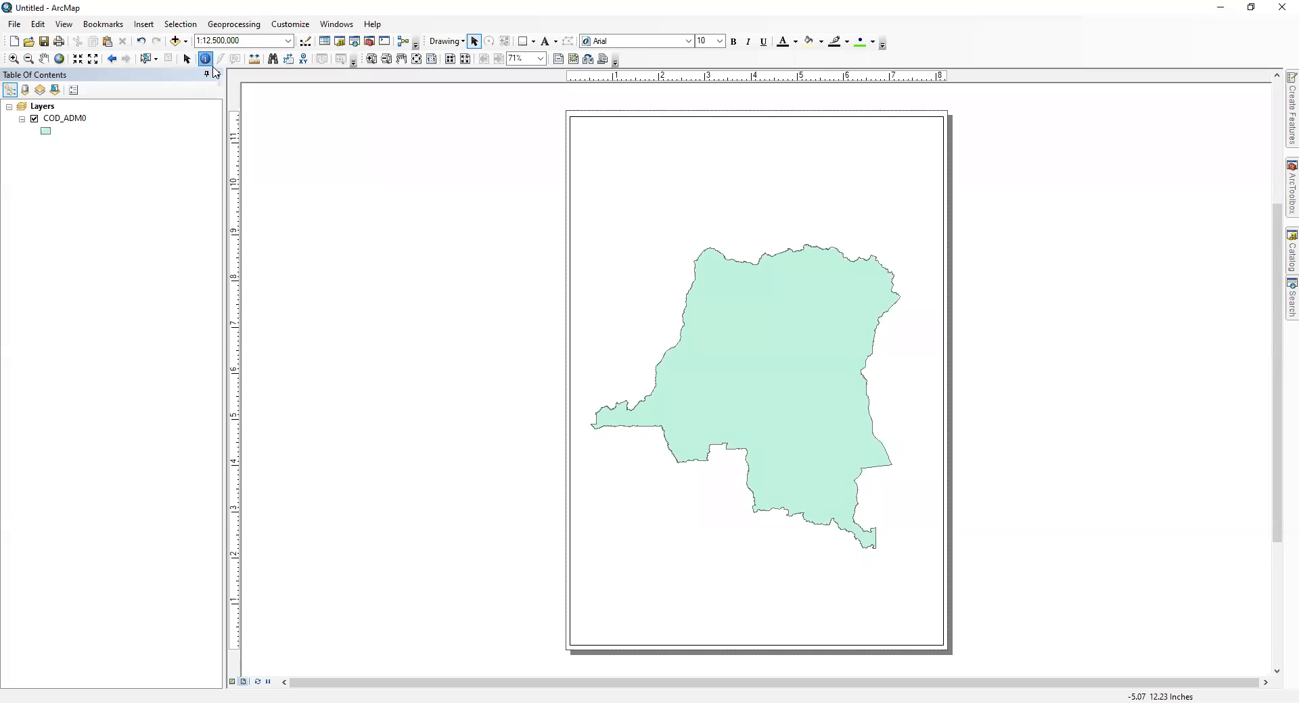
click(728, 315)
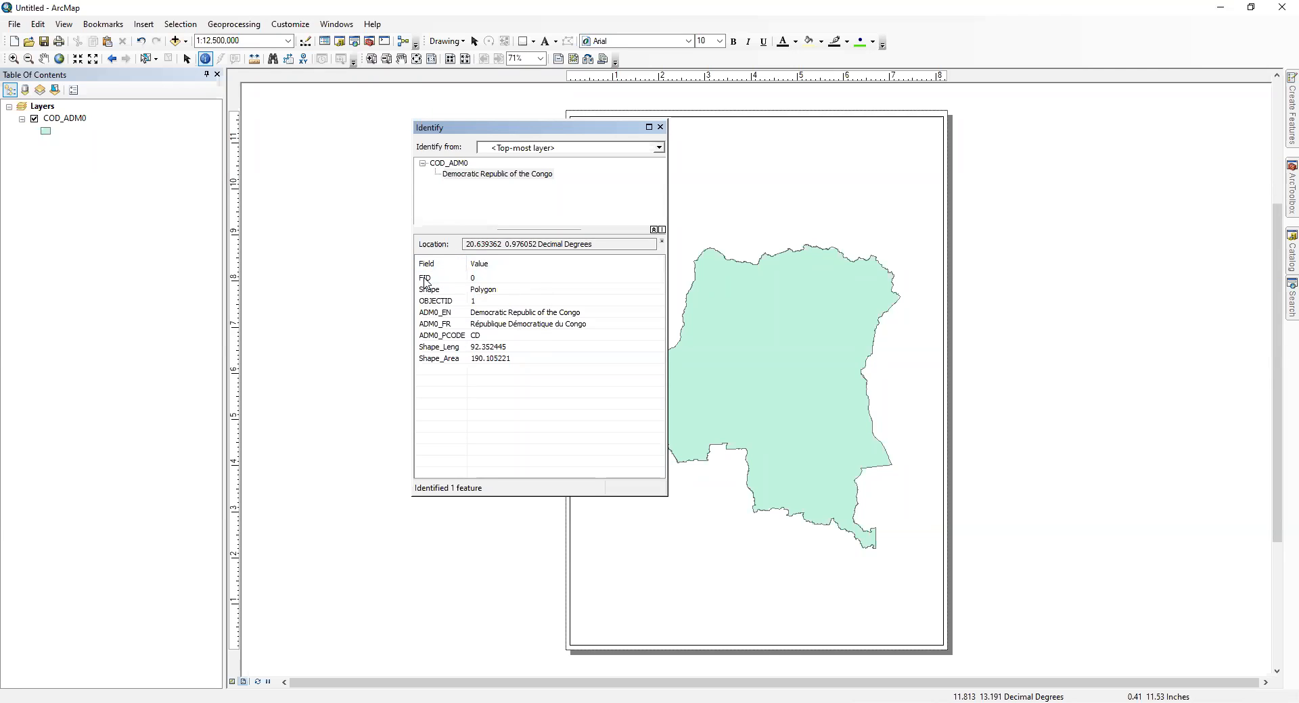
click(472, 283)
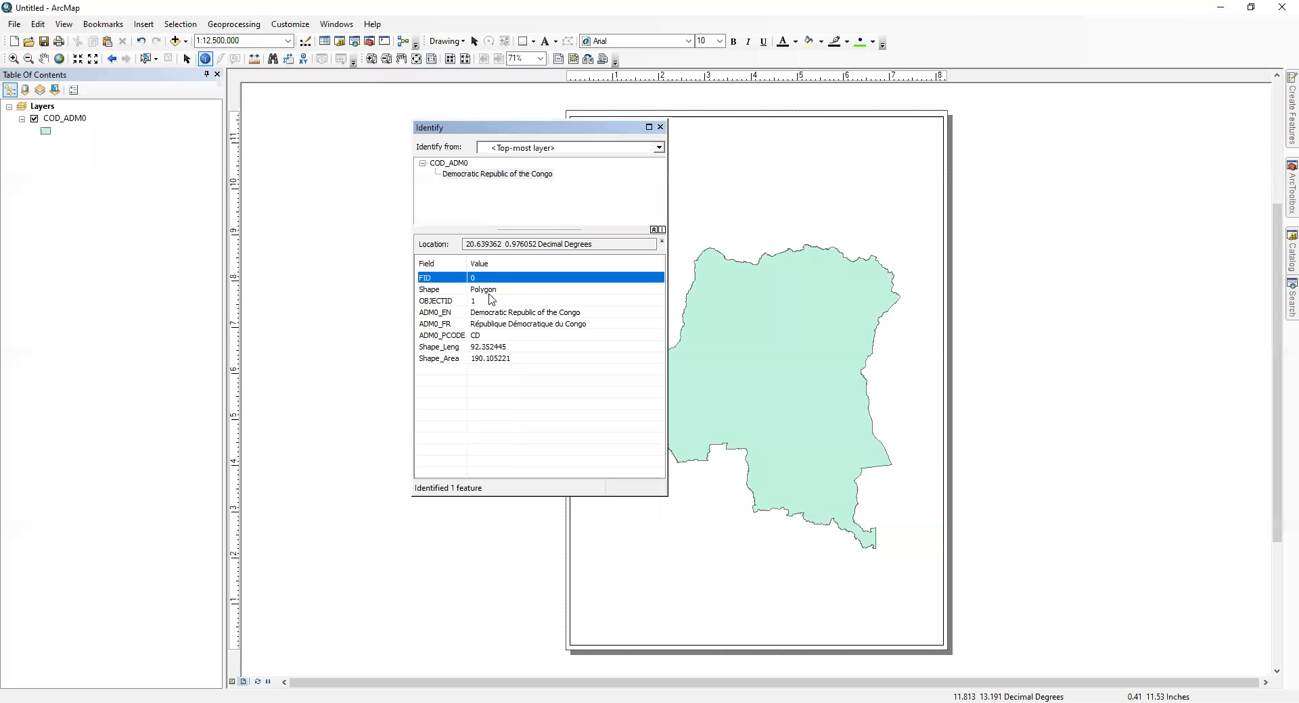
click(484, 292)
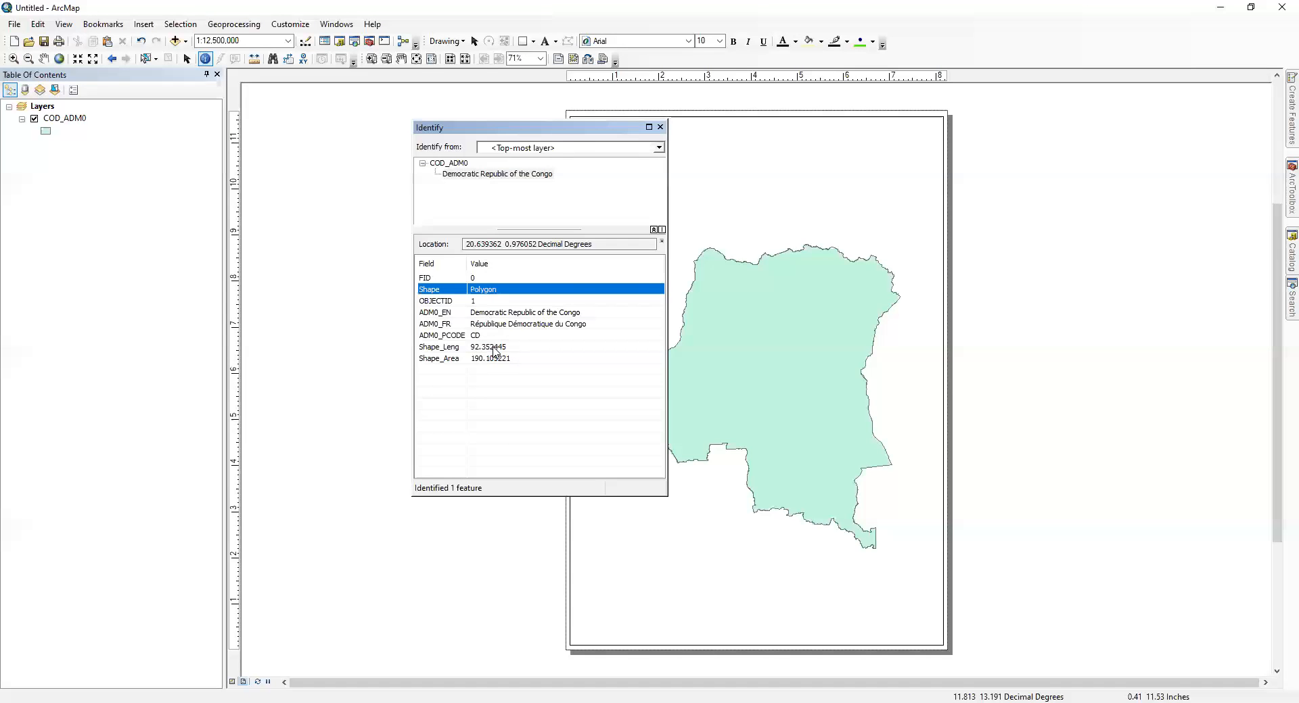
click(661, 128)
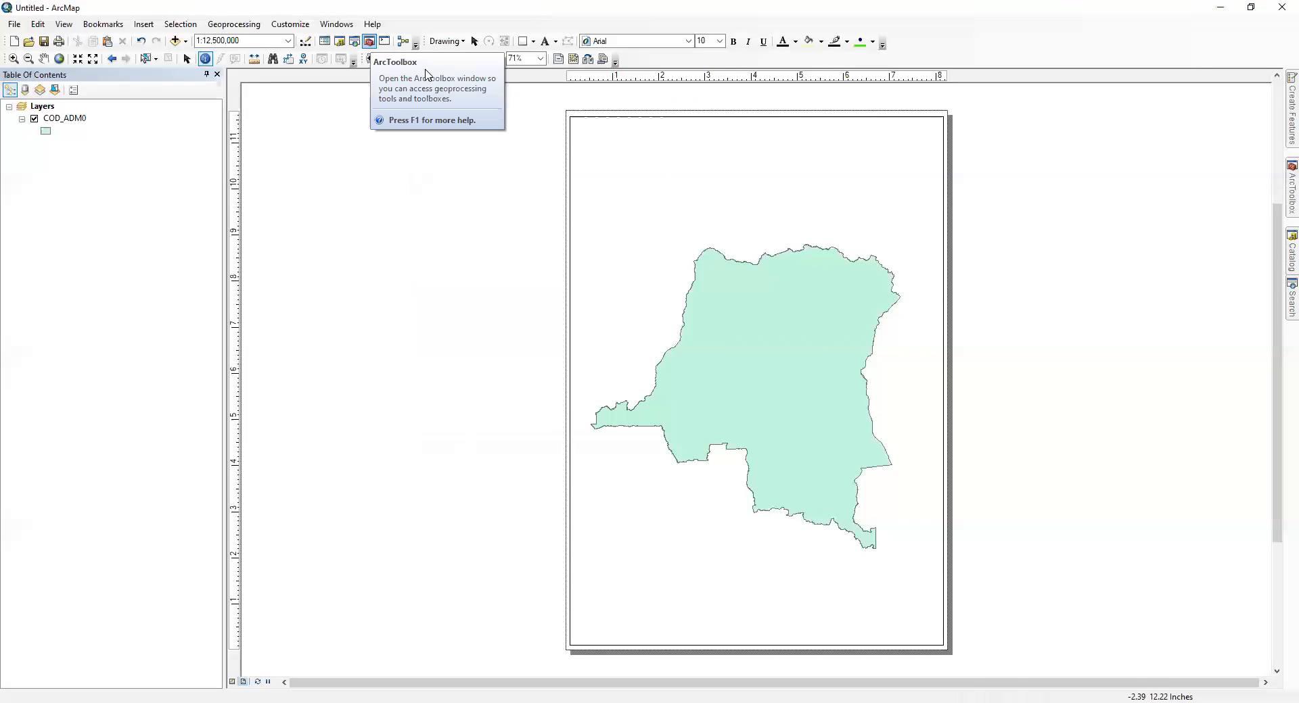
Step: Measure the geodesic distance in kilometers across the country from its western tip to its eastern border
click(259, 64)
click(341, 110)
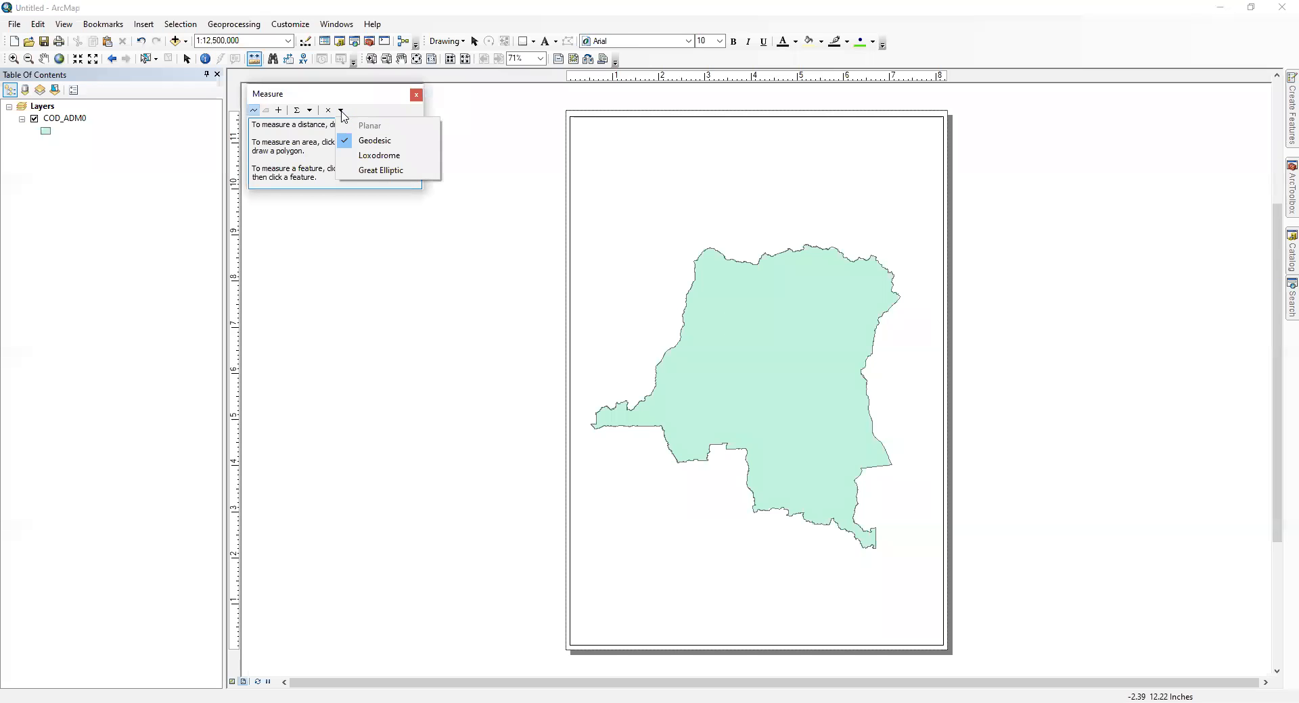
click(309, 111)
mouse_move(322, 132)
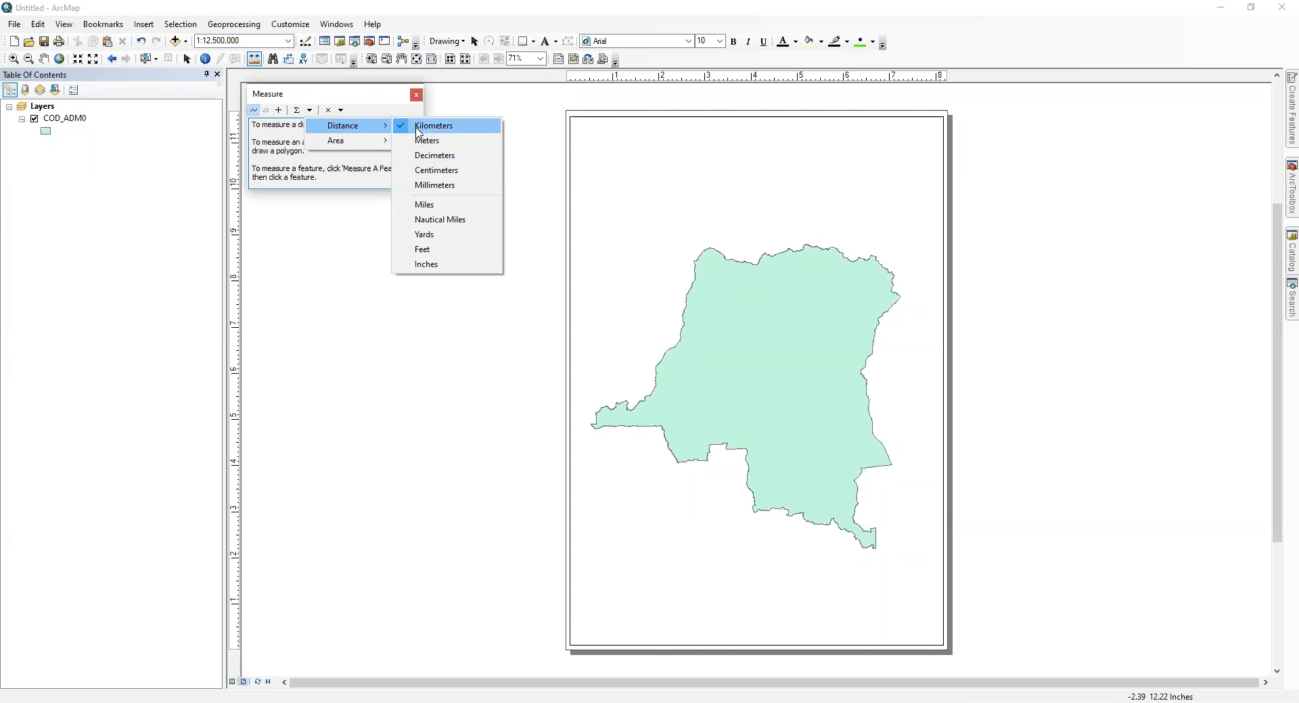
click(490, 80)
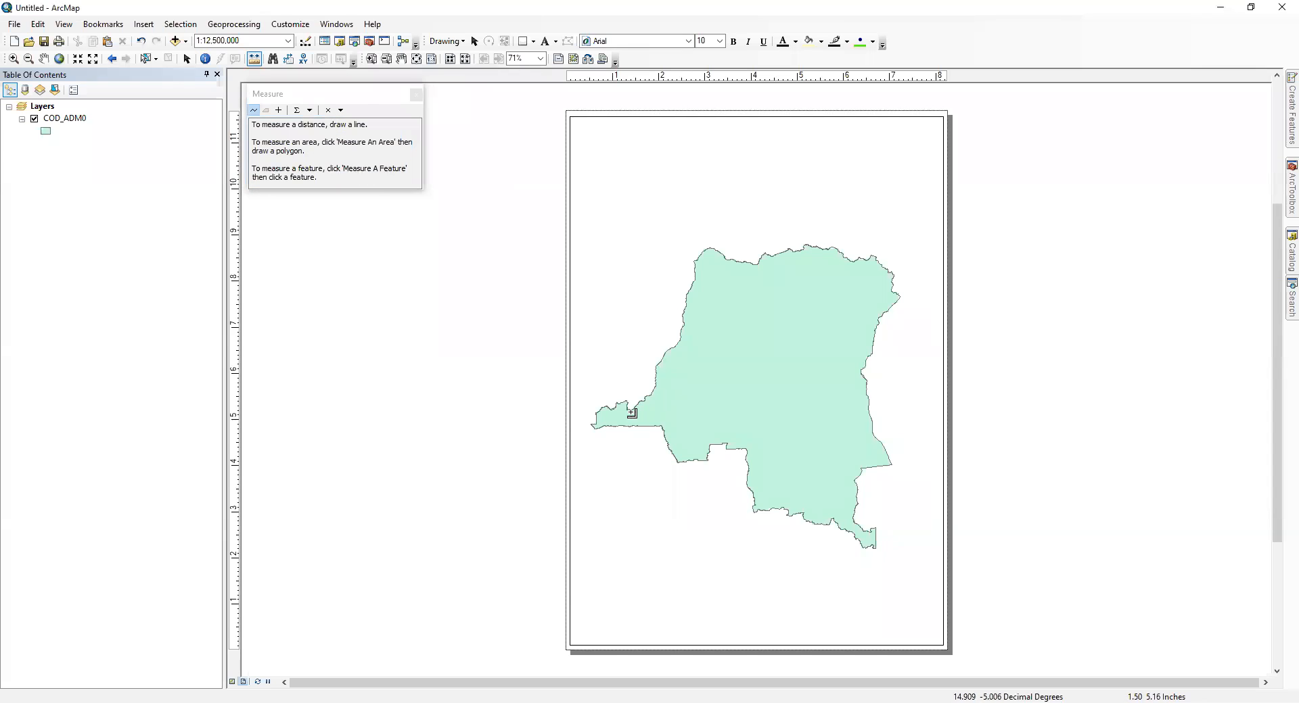
click(599, 415)
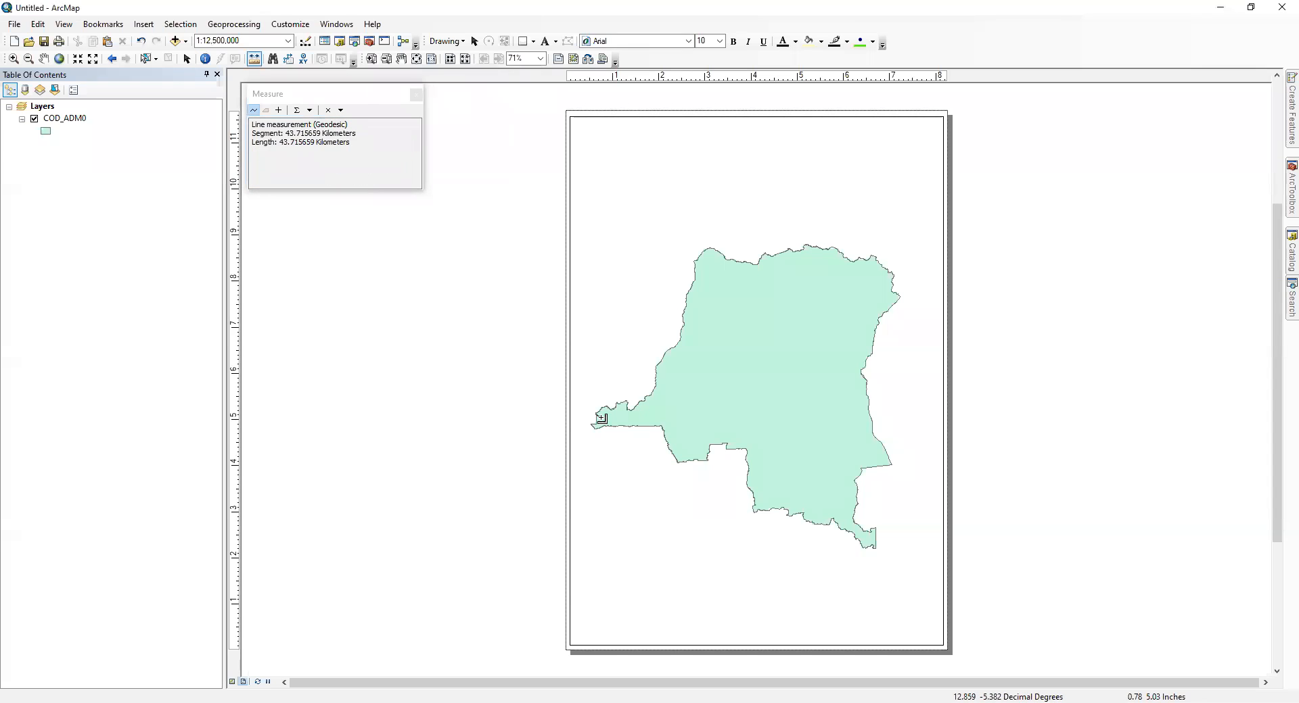
click(873, 353)
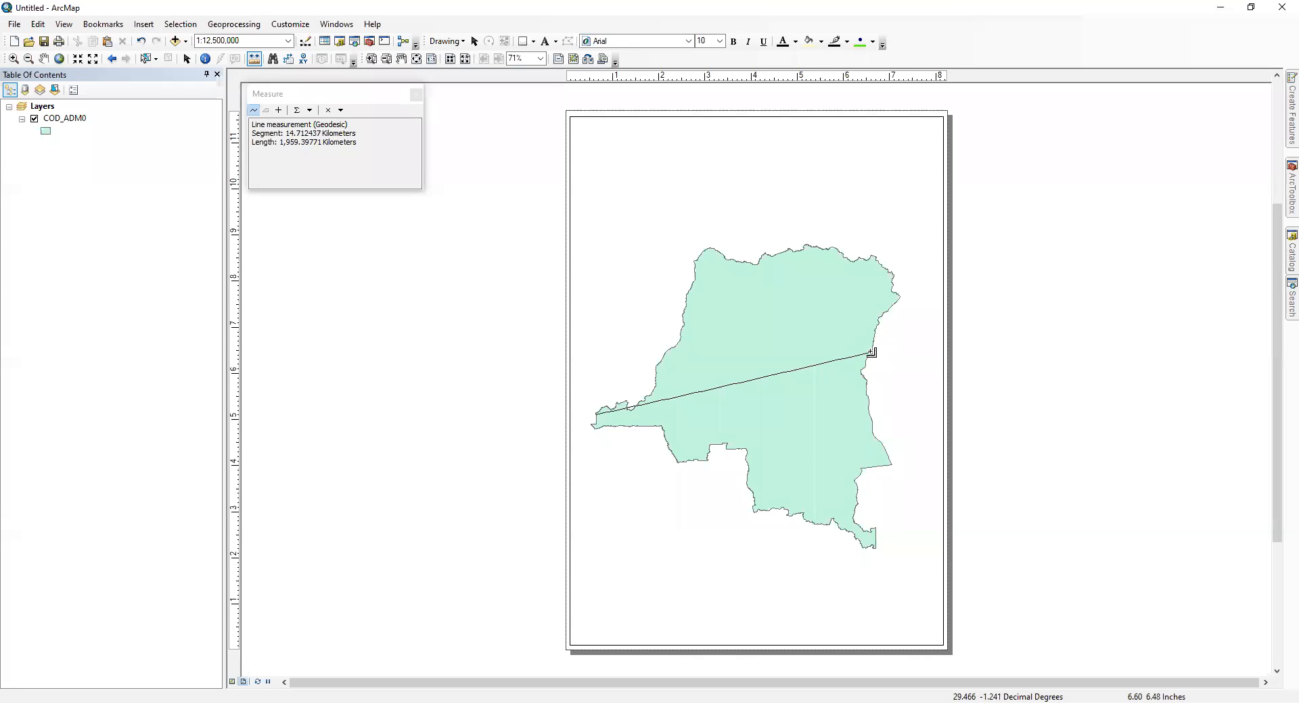
Step: Close the distance measurement and add the ZS_2020_V1.shp shapefile to the map
click(416, 96)
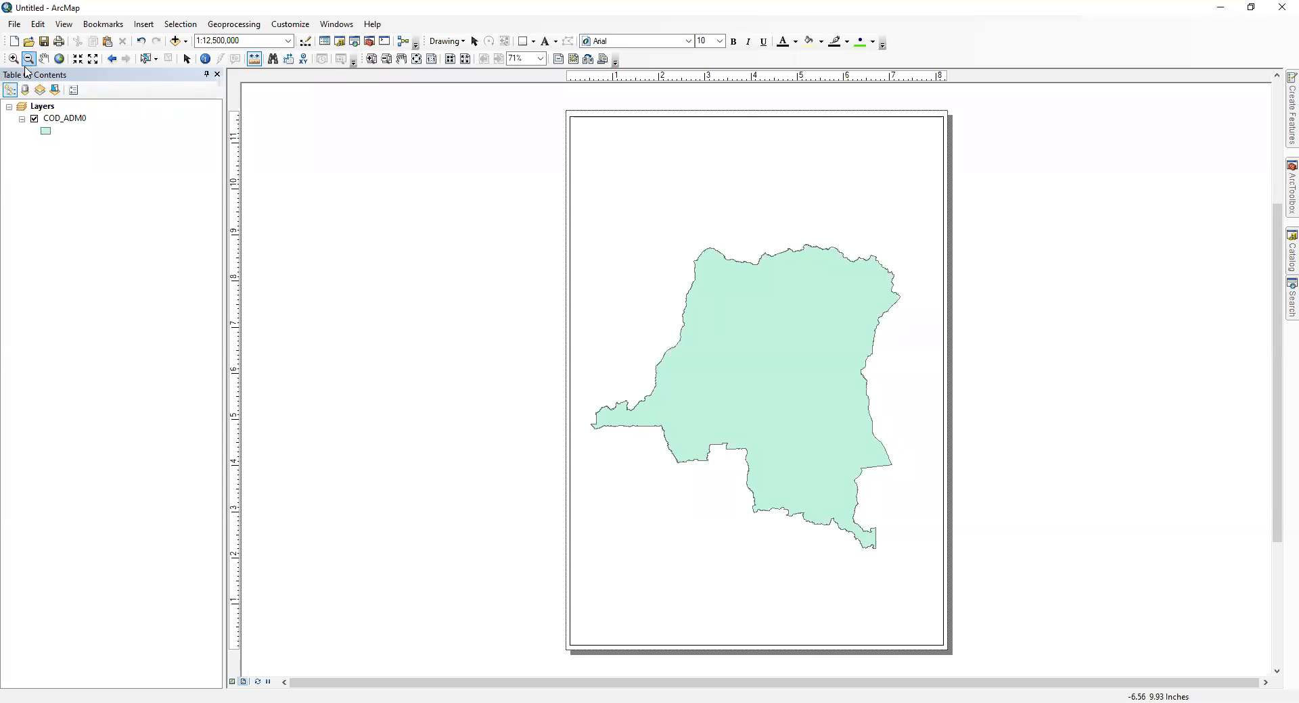
click(43, 177)
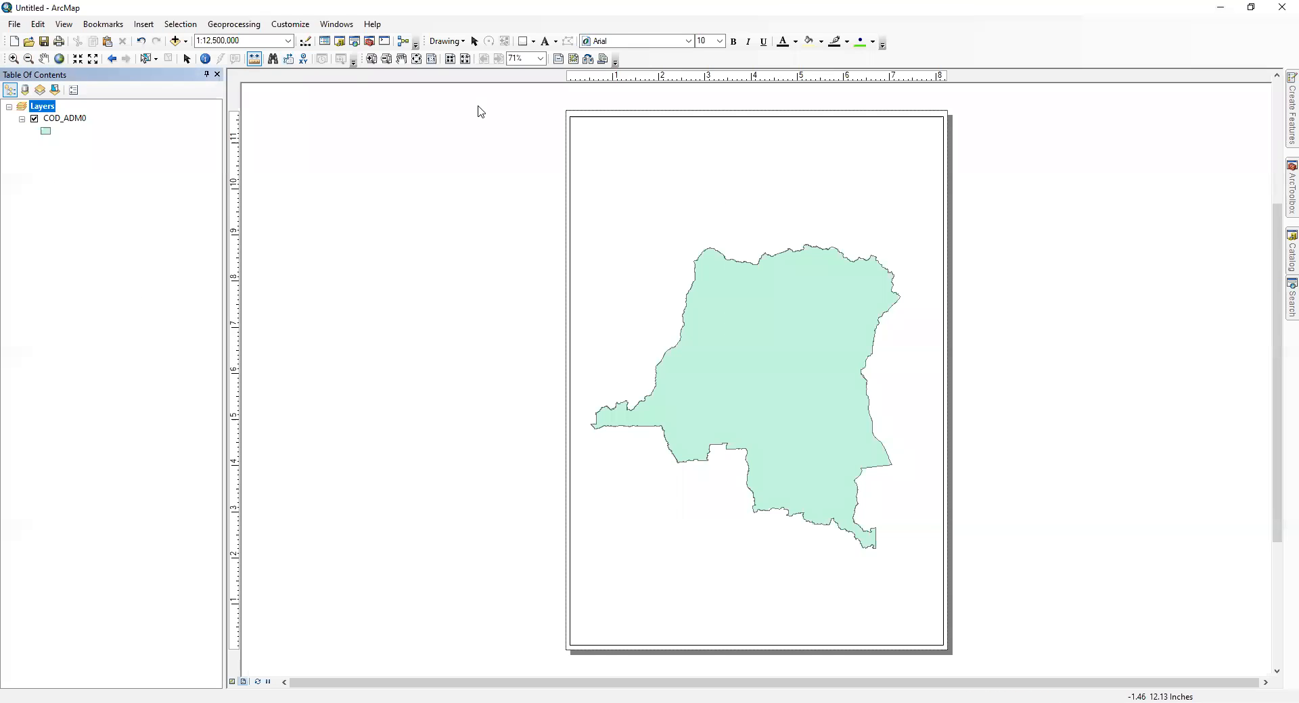
click(58, 187)
click(75, 120)
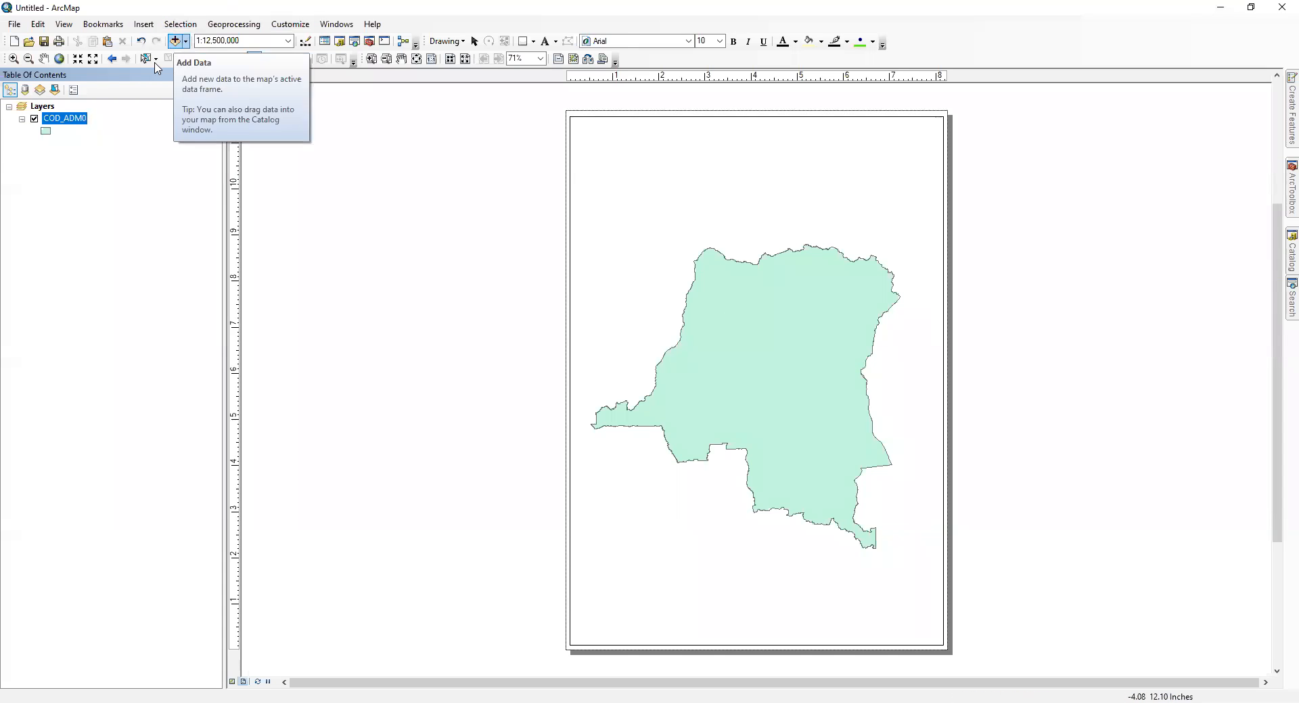
click(176, 41)
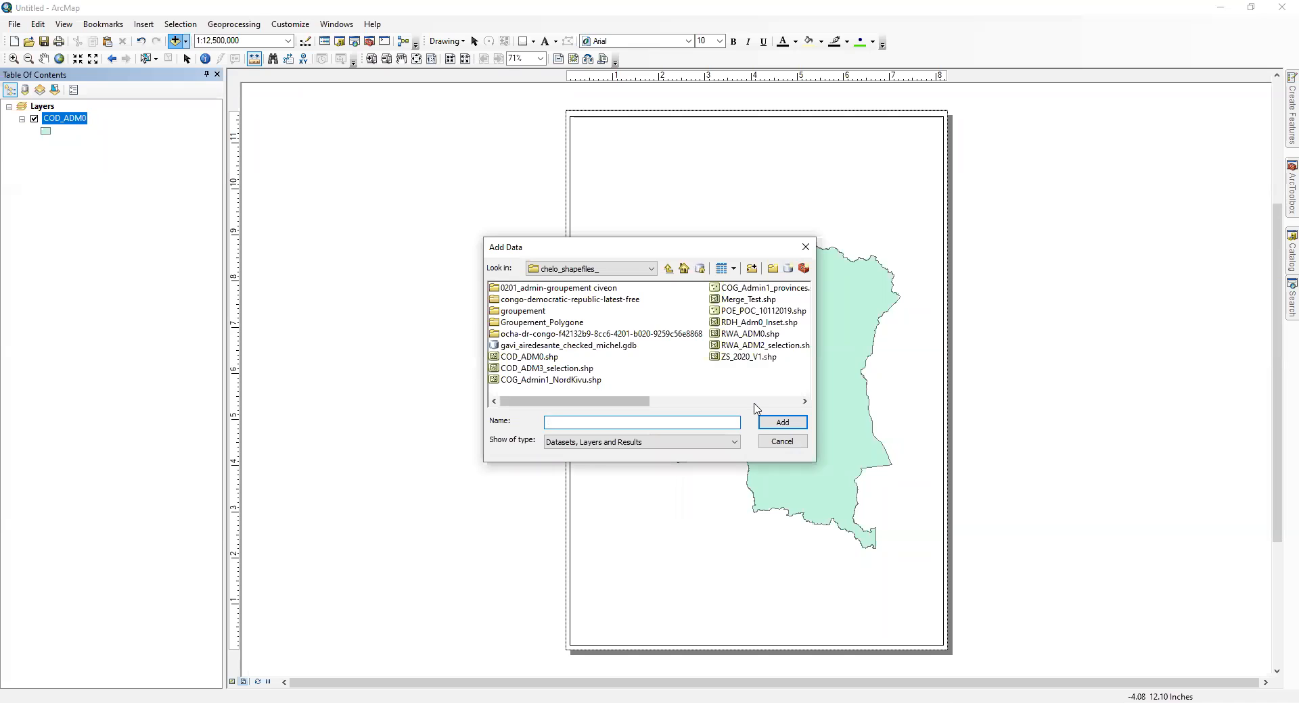
click(749, 358)
double_click(749, 358)
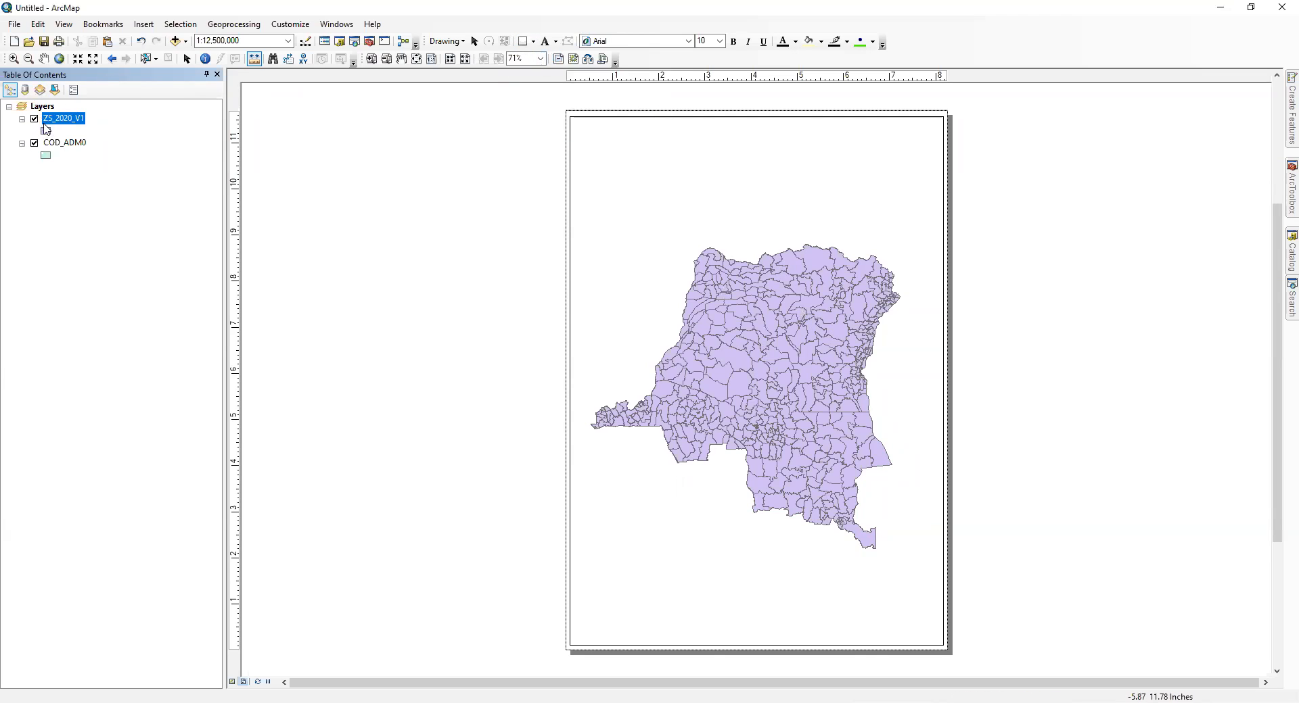
Step: Review the Layers data frame and the stacking order of the ZS_2020_V1 and COD_ADM0 layers
click(75, 227)
click(43, 109)
click(60, 207)
click(56, 144)
click(67, 119)
click(69, 144)
click(76, 121)
click(74, 159)
click(73, 147)
click(68, 119)
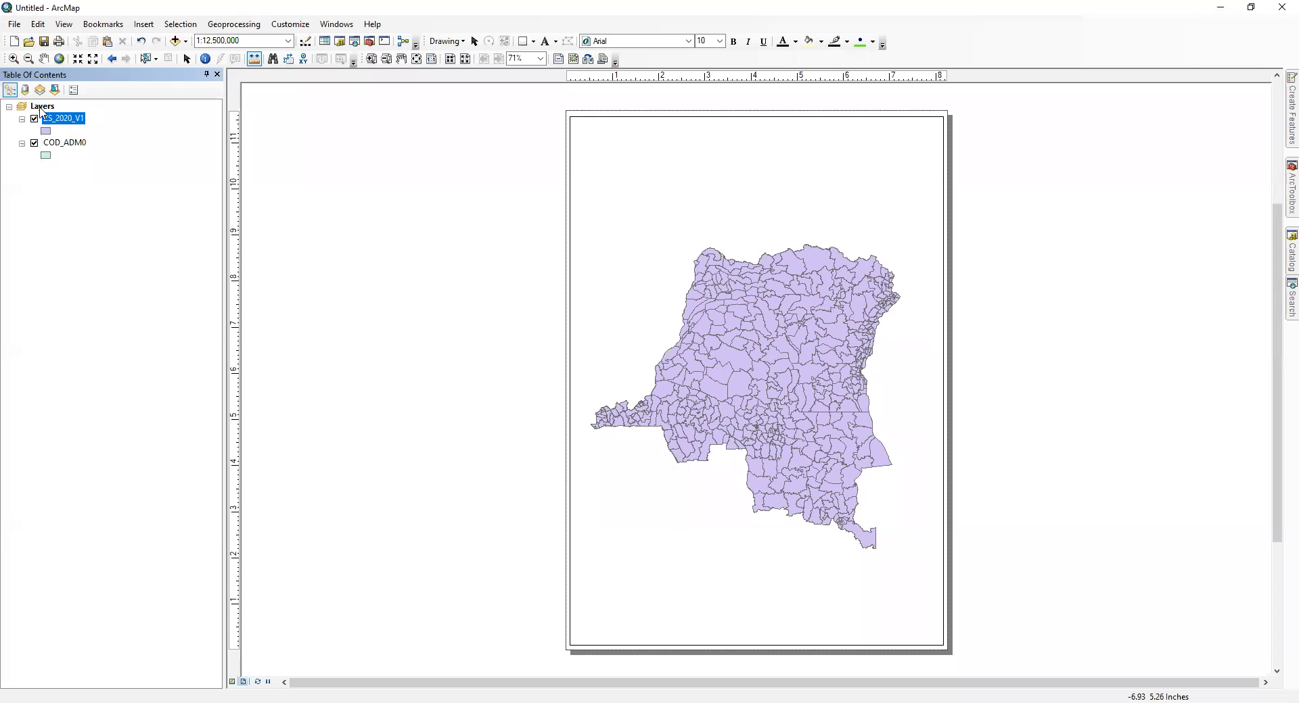
click(44, 106)
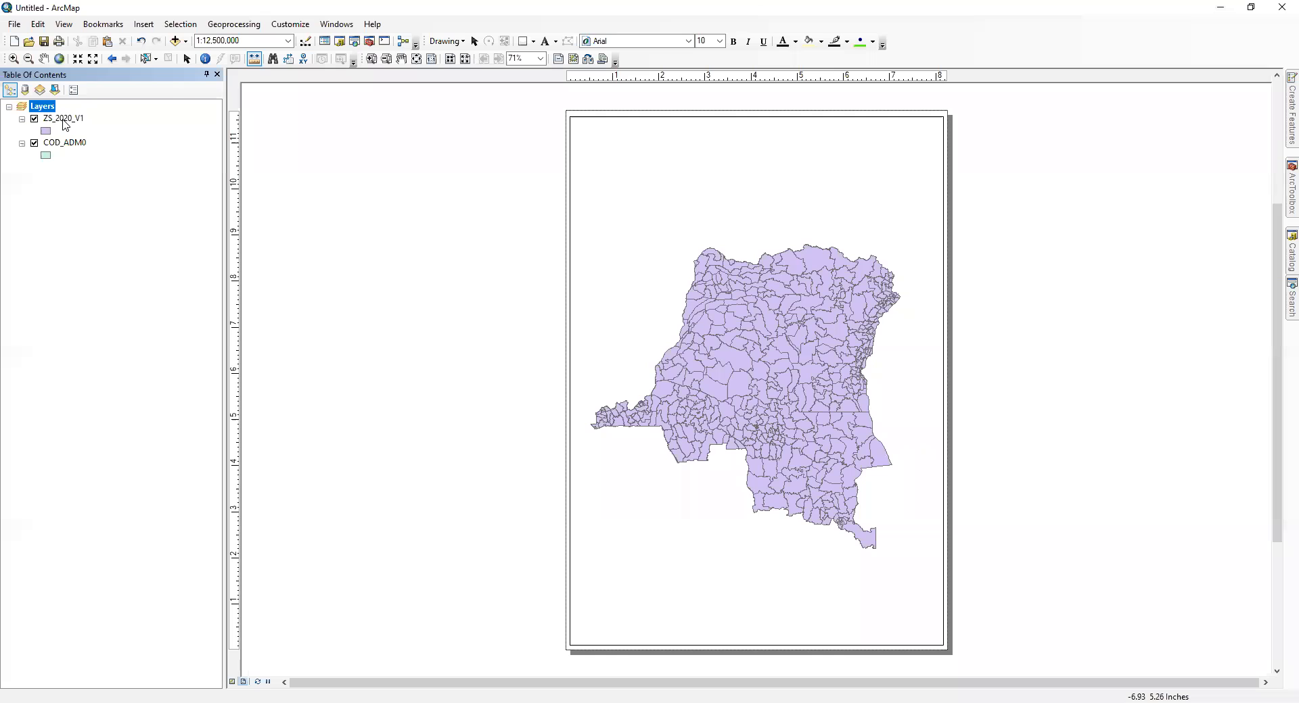
Step: Open the attribute table of the ZS_2020_V1 layer and enlarge it to show more records
right_click(63, 121)
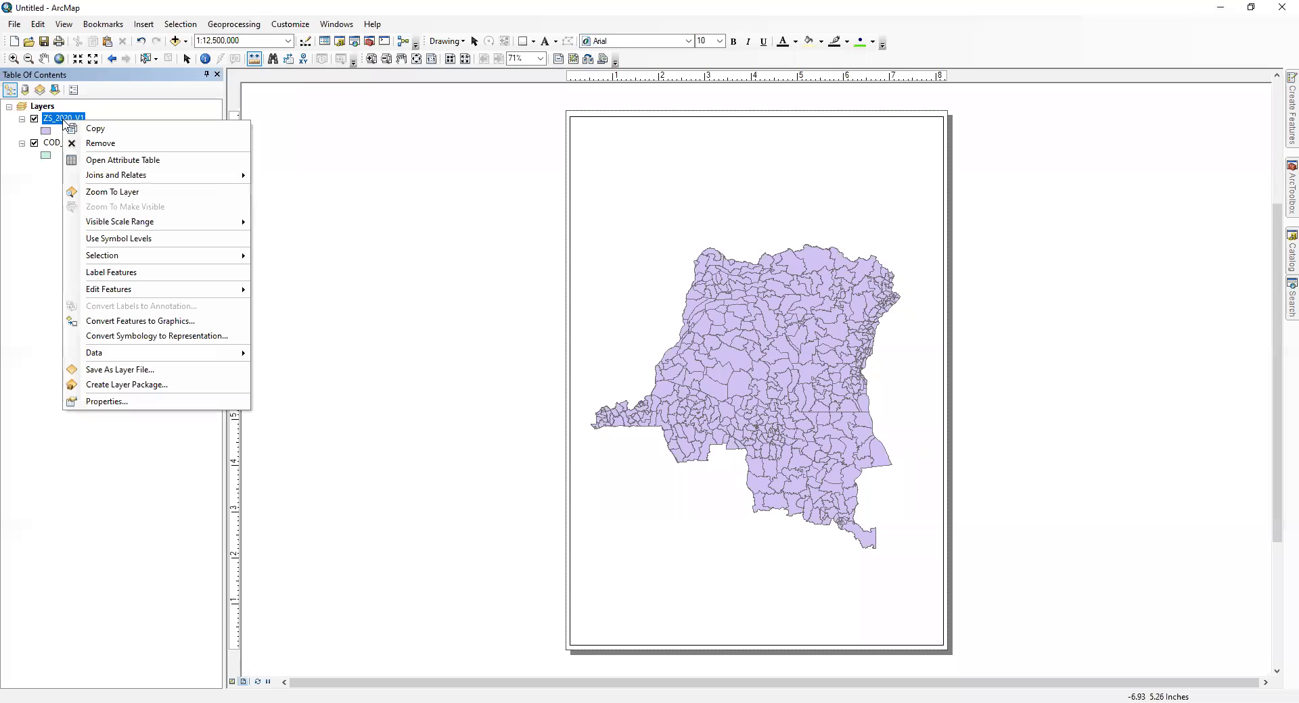
click(133, 163)
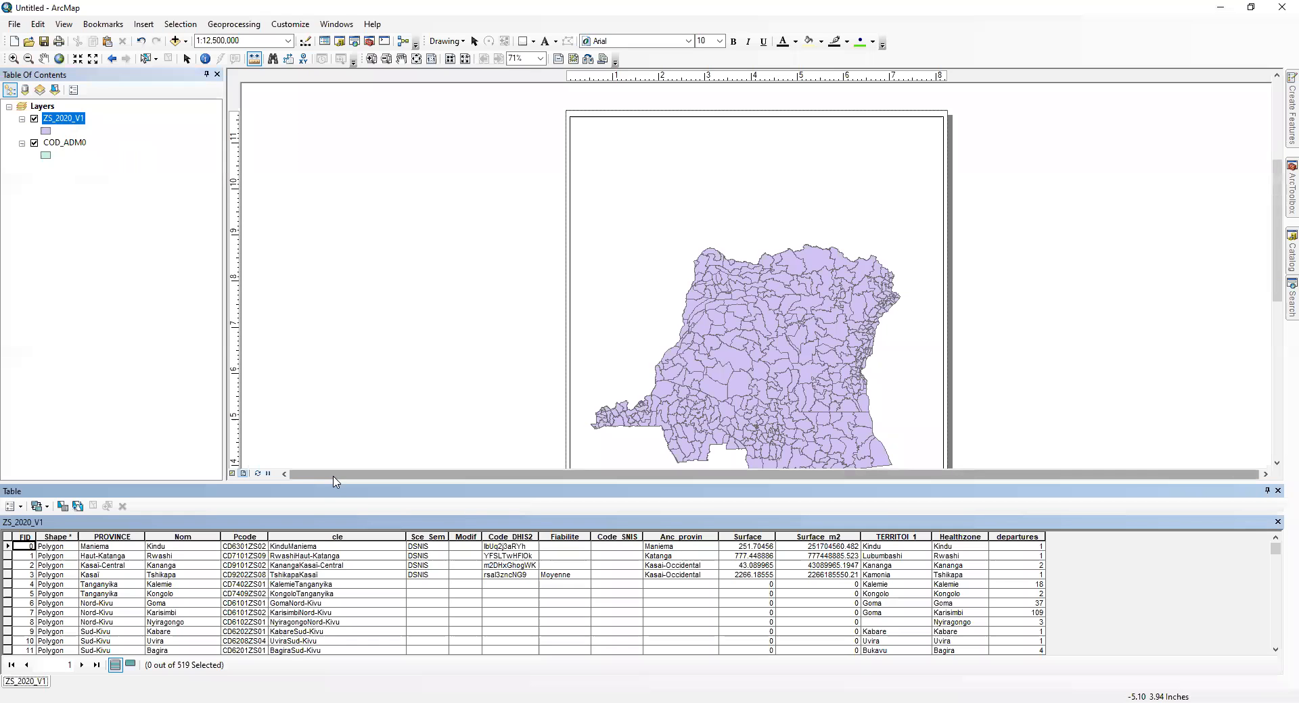
drag(336, 482, 358, 369)
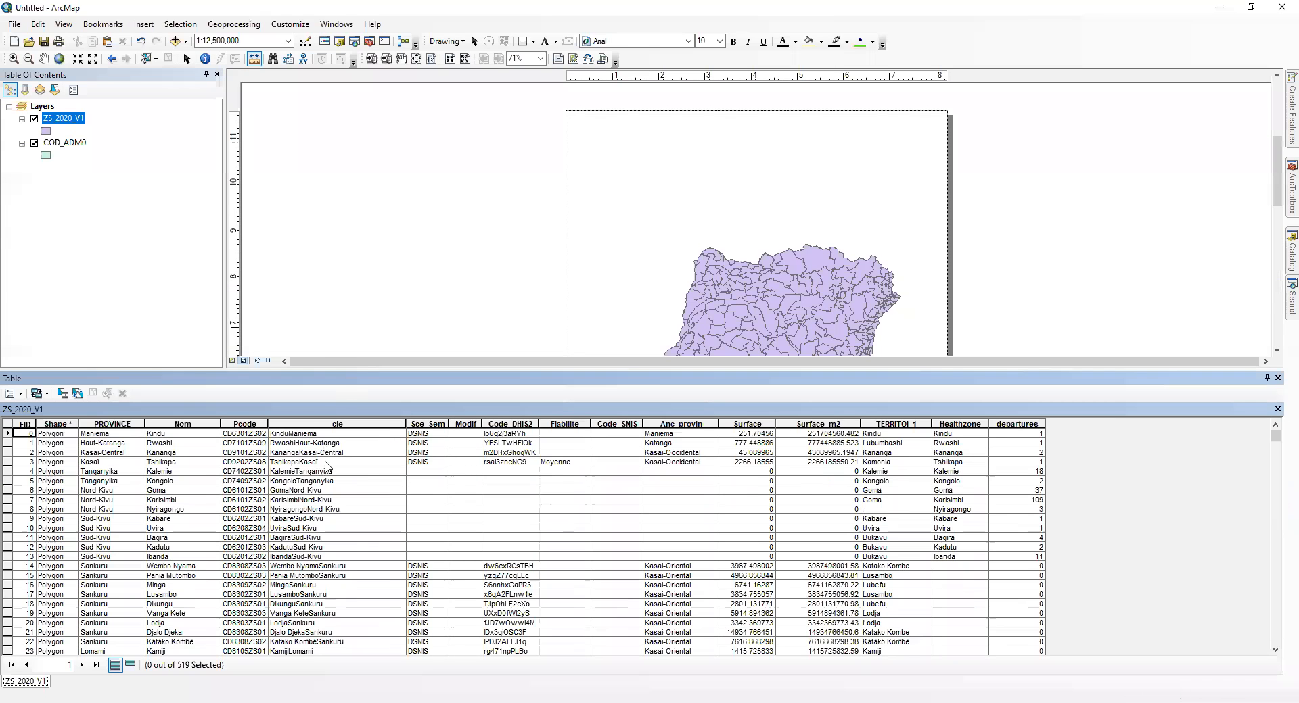
Step: Highlight all attribute table columns from FID through departures to review the fields, and clear the highlight
mouse_move(19, 425)
mouse_down()
mouse_move(557, 419)
mouse_move(693, 450)
mouse_move(1017, 441)
mouse_up()
drag(860, 368, 710, 444)
drag(629, 453, 633, 312)
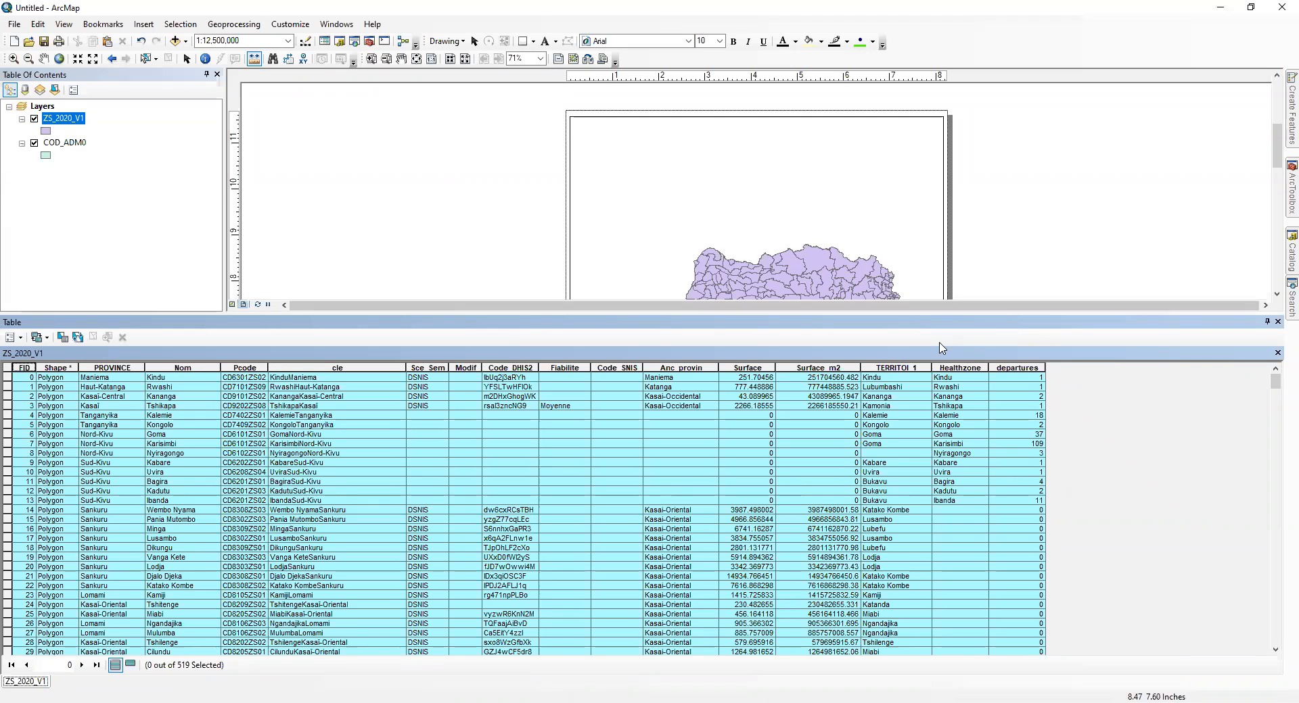
click(727, 424)
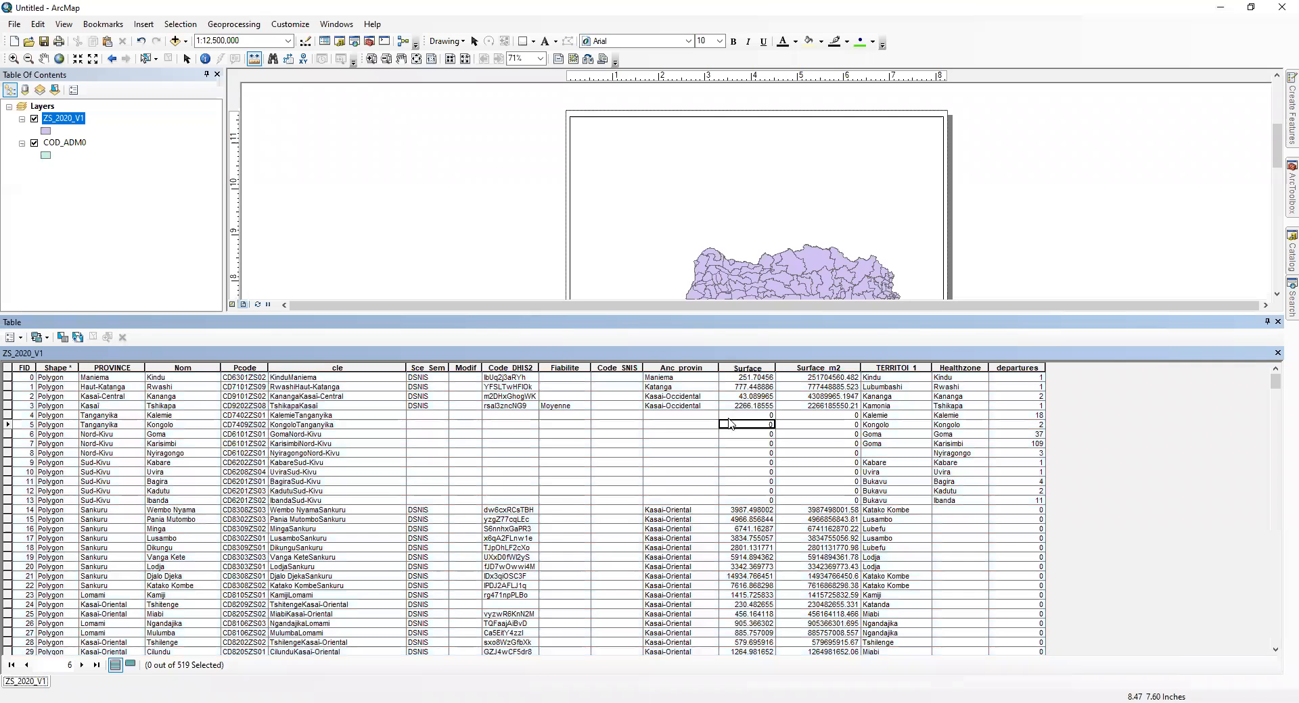
Step: Select the first six health zone records, FID 0 to 5, and examine their highlighted polygons on the map
drag(680, 314, 203, 487)
drag(1280, 197, 1279, 227)
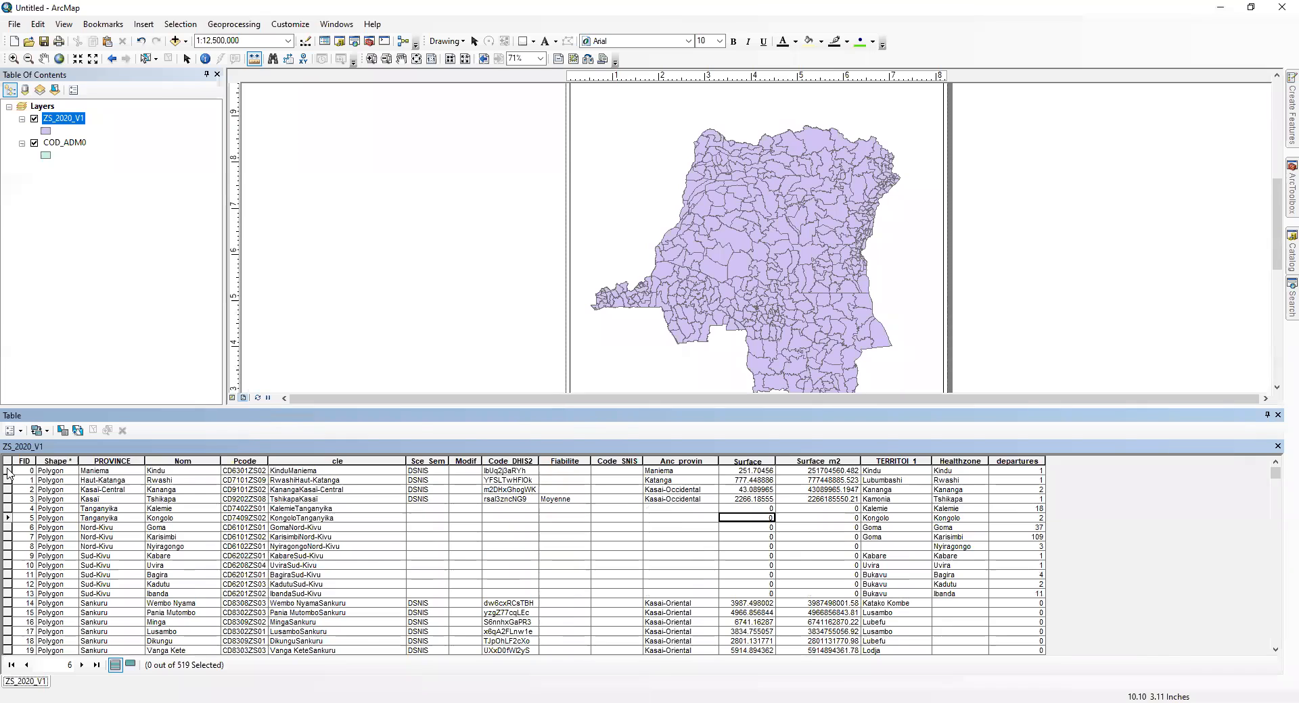
click(9, 471)
drag(8, 473, 9, 518)
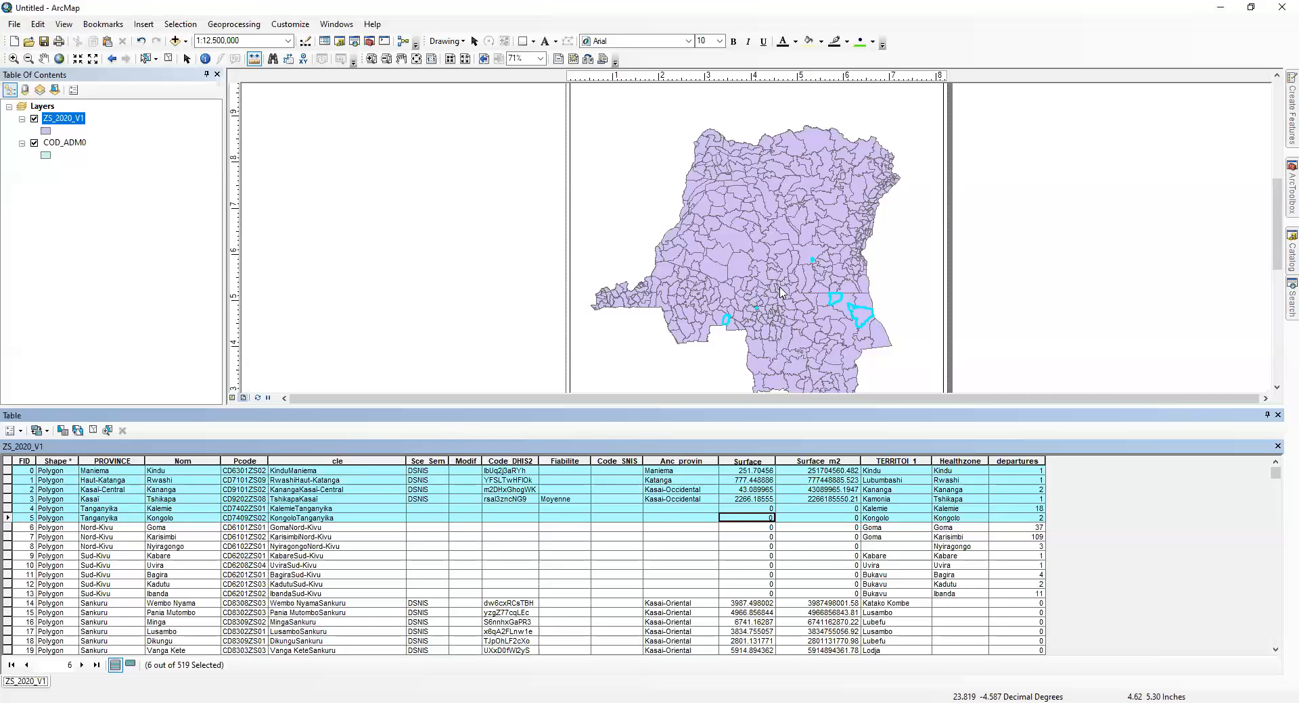
scroll(781, 292, down, 5)
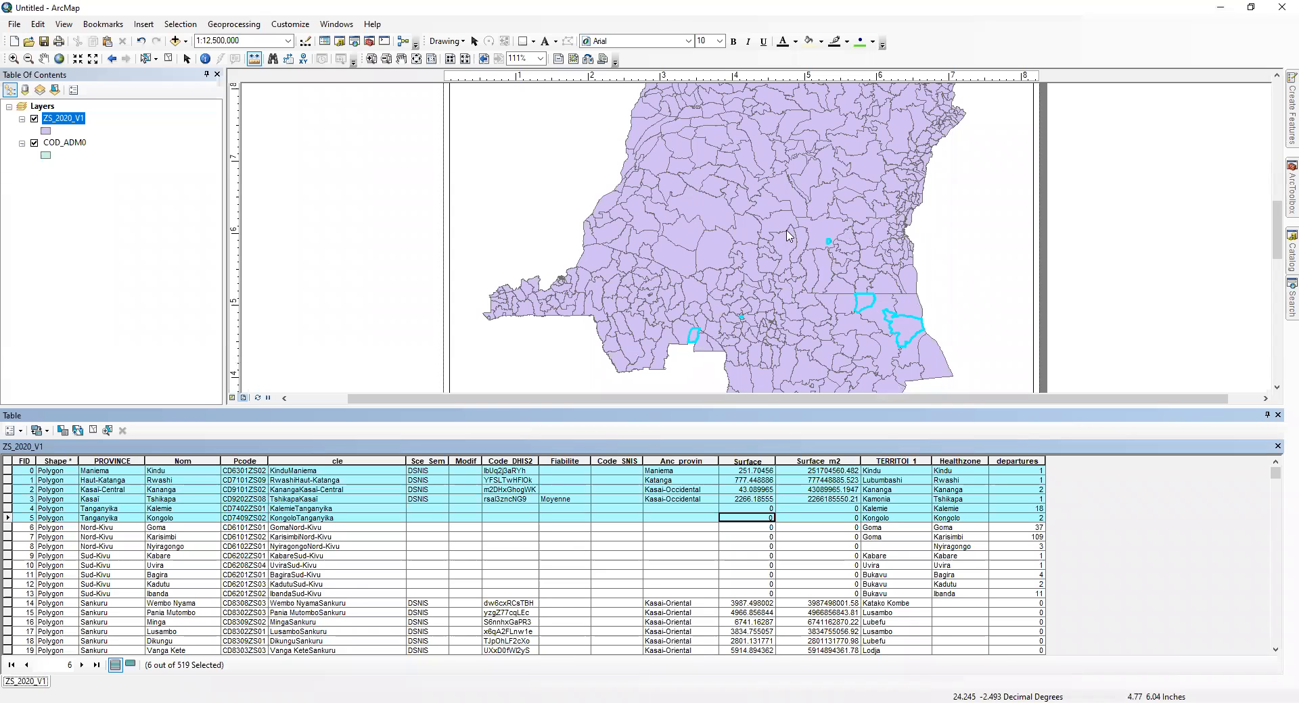
mouse_move(1277, 230)
mouse_down()
mouse_move(1278, 213)
mouse_move(1278, 249)
mouse_up()
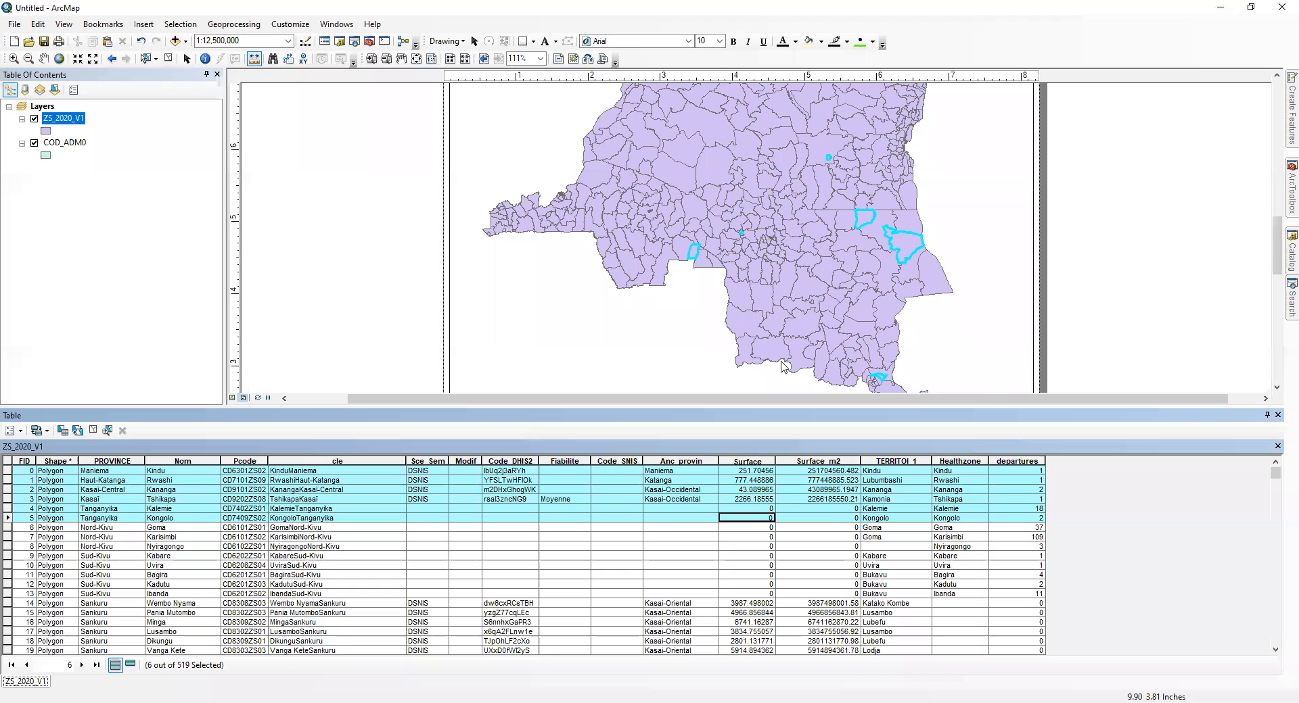
click(1032, 500)
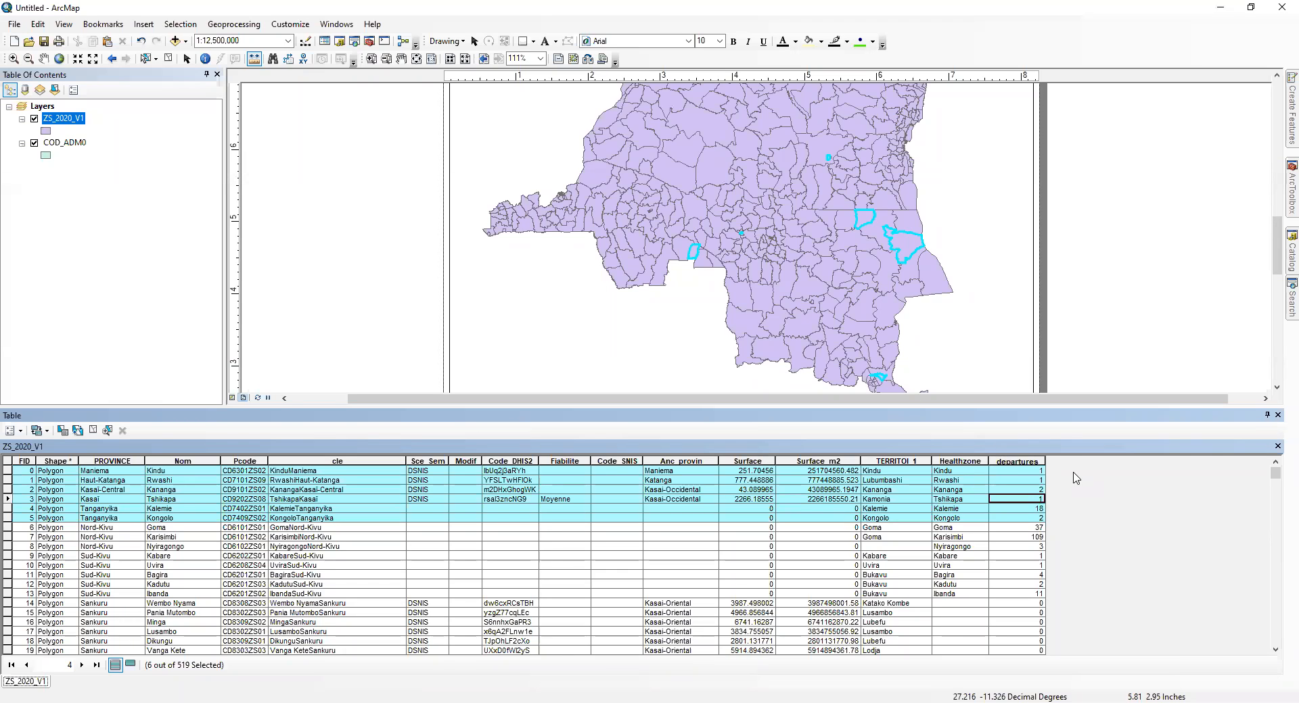
Step: Close the attribute table, clear the selected features and bring the whole country back into view
click(1278, 415)
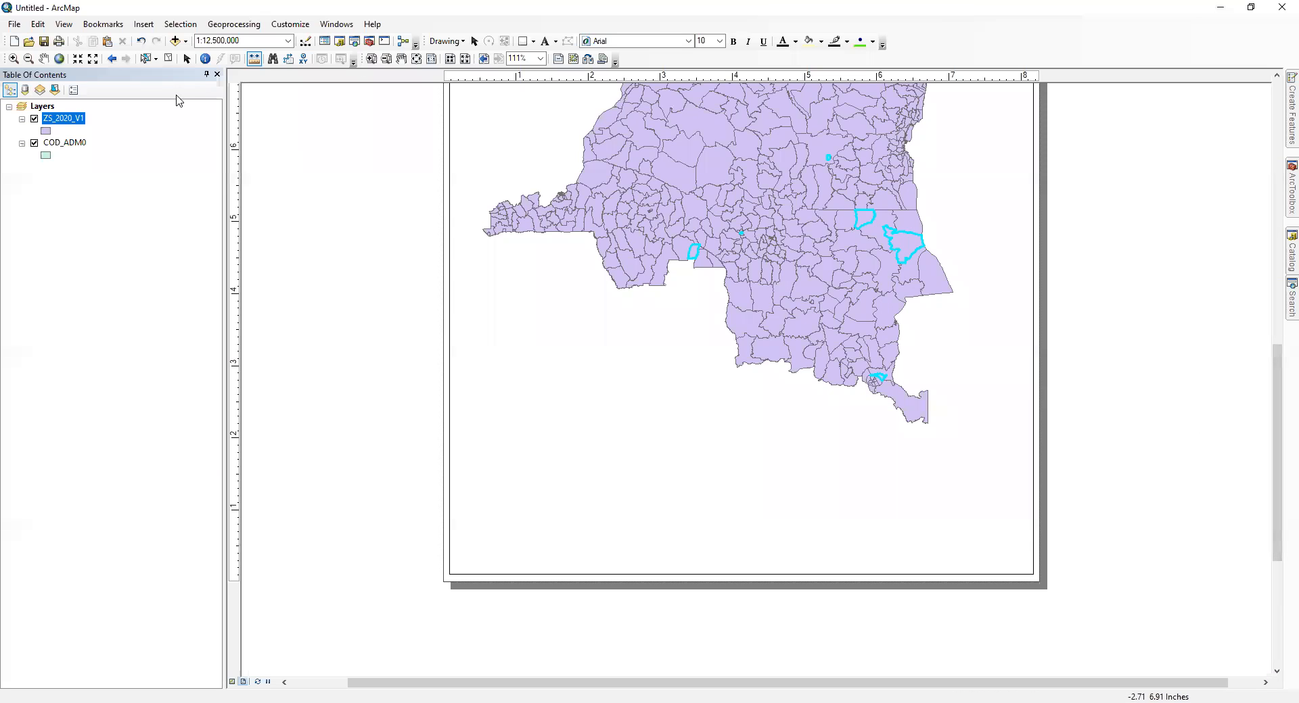
click(169, 58)
drag(1277, 367, 1277, 316)
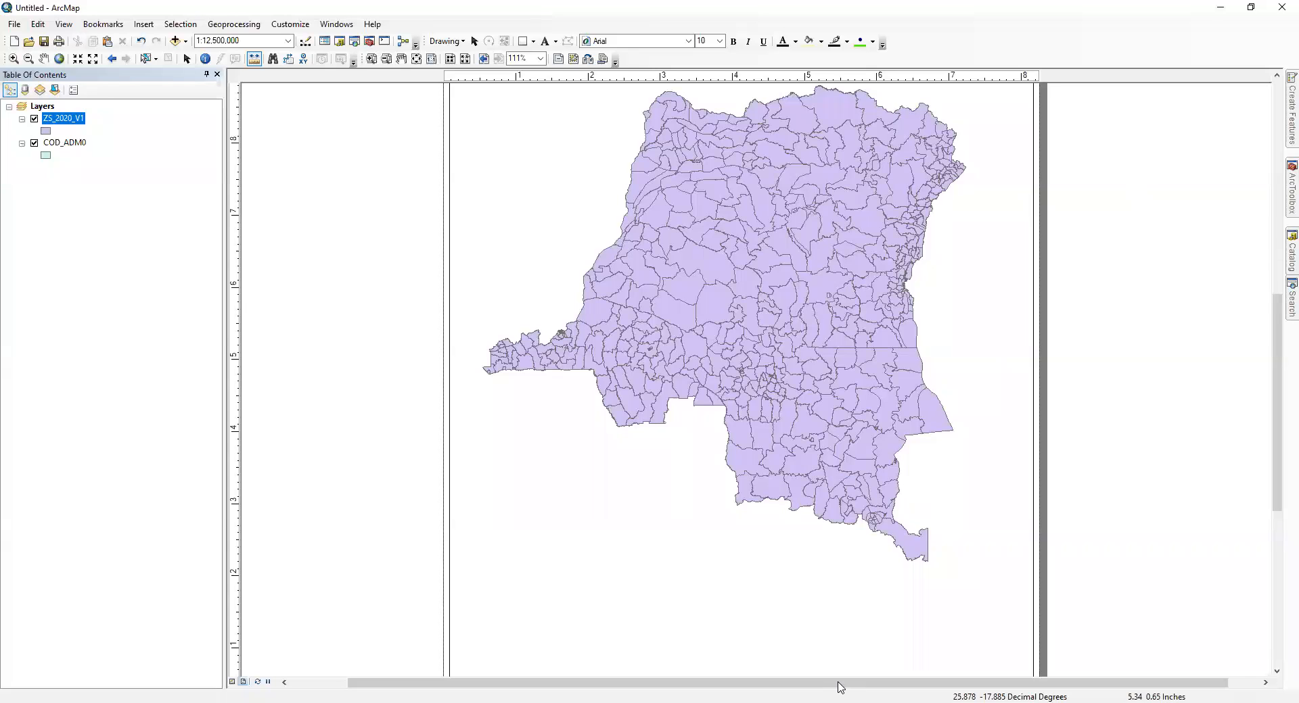
drag(839, 686, 913, 688)
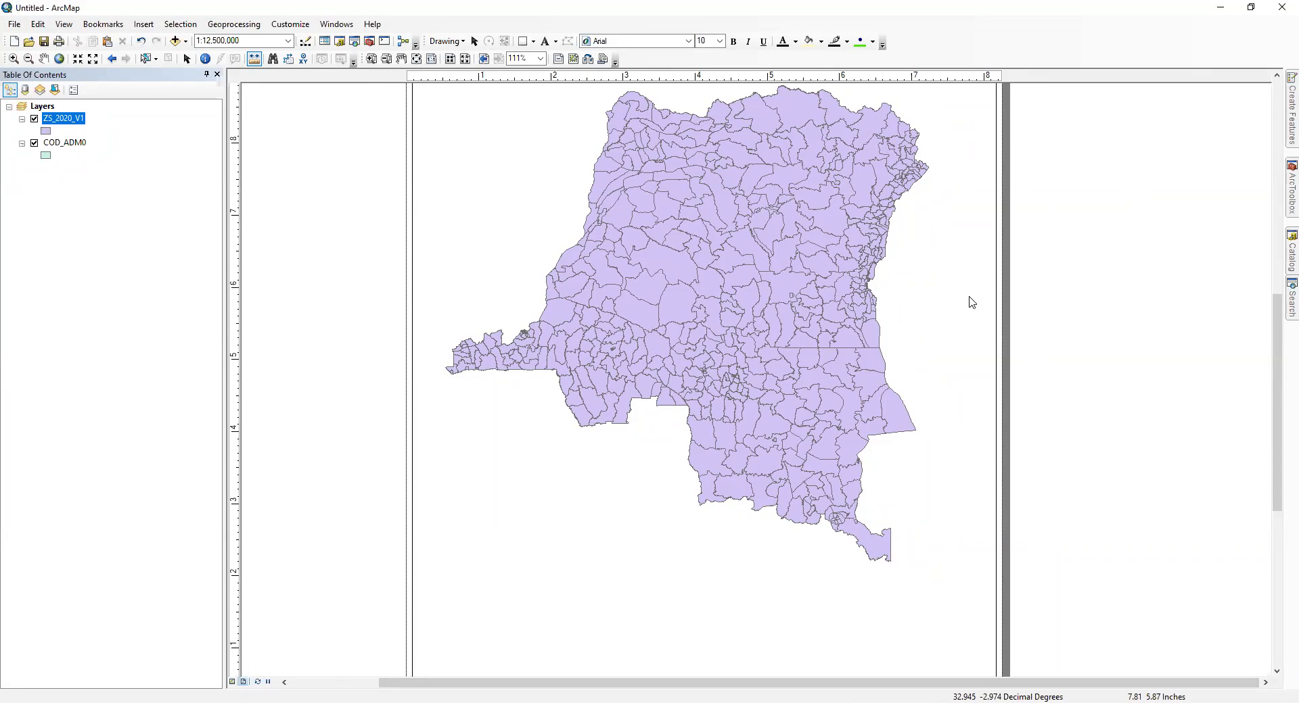
Step: Show the Catalog, select its Home folder and collapse the Folder Connections list
mouse_move(1280, 265)
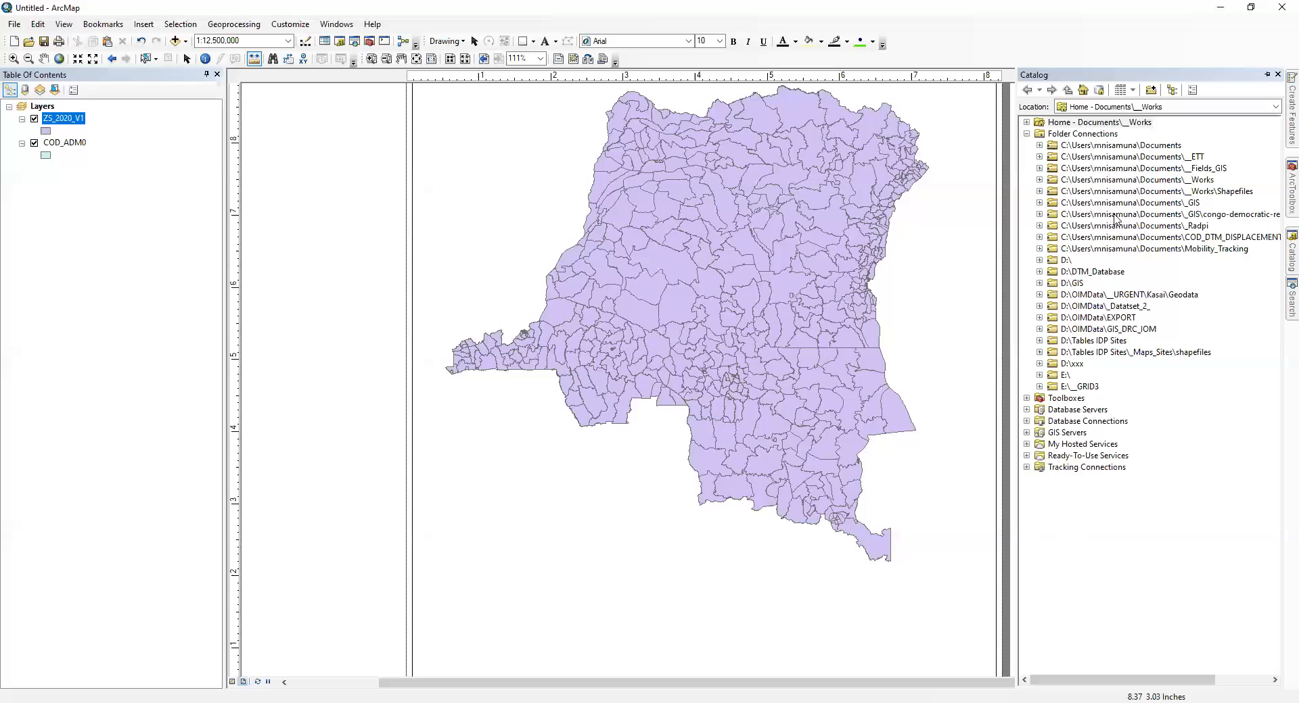
click(1134, 122)
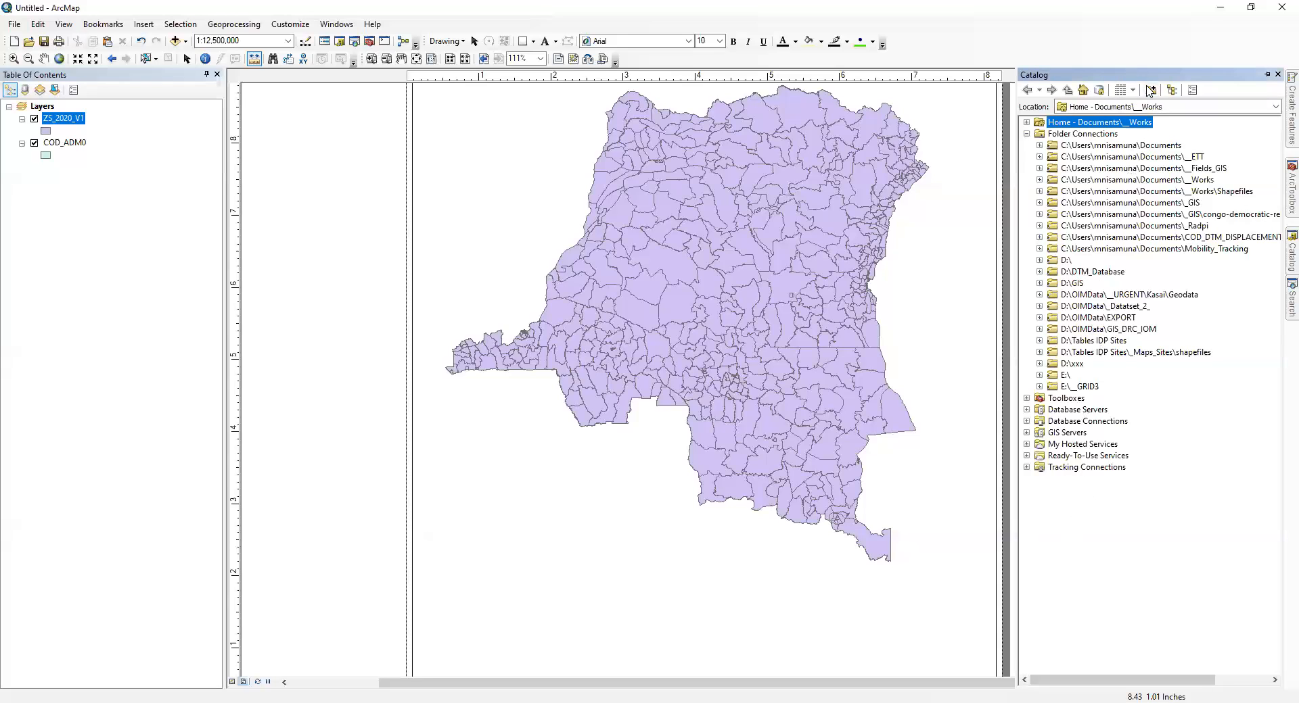
click(1027, 133)
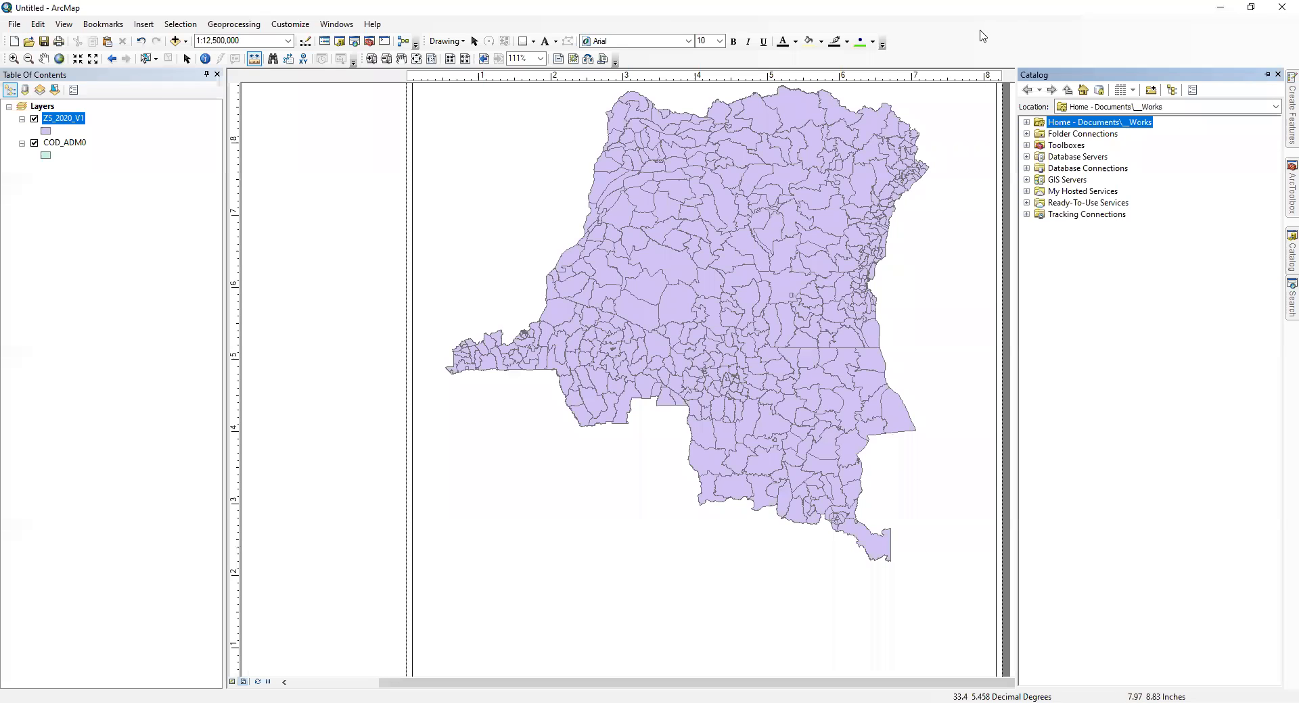
Step: Show ArcToolbox, widen it, and look through the toolsets of 3D Analyst Tools
click(1291, 188)
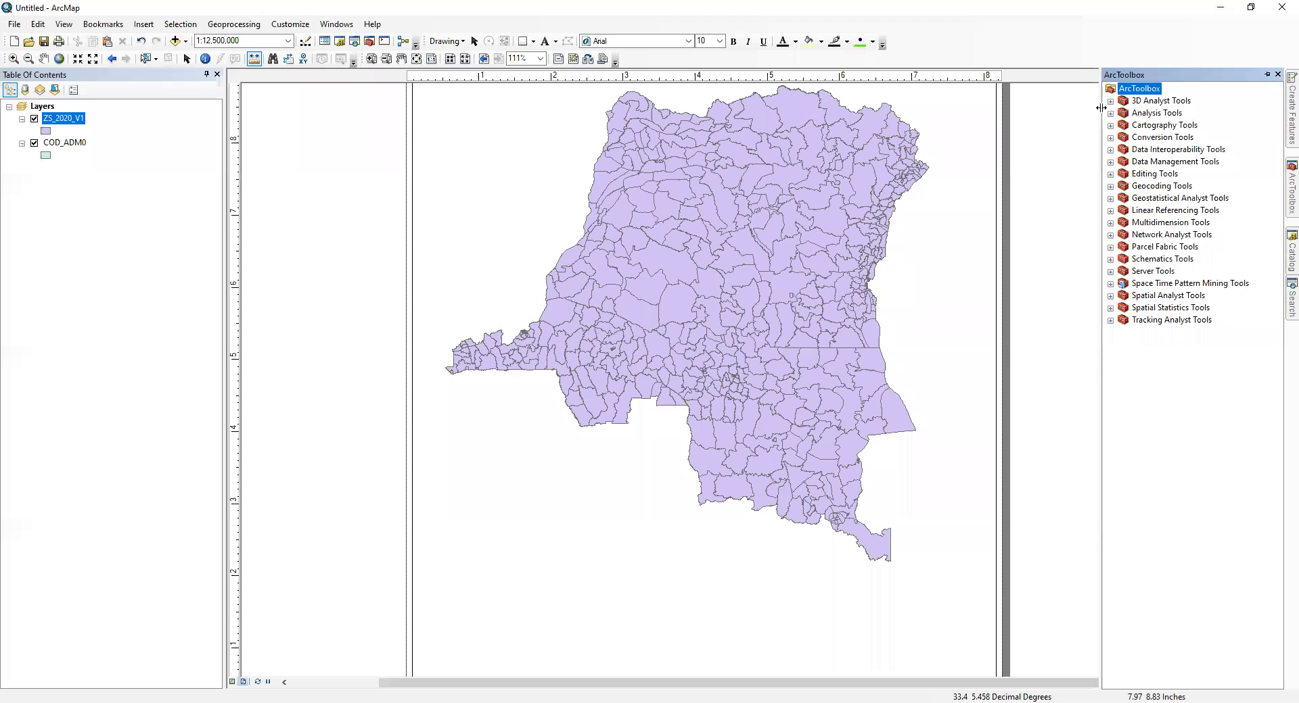
drag(1077, 113, 861, 135)
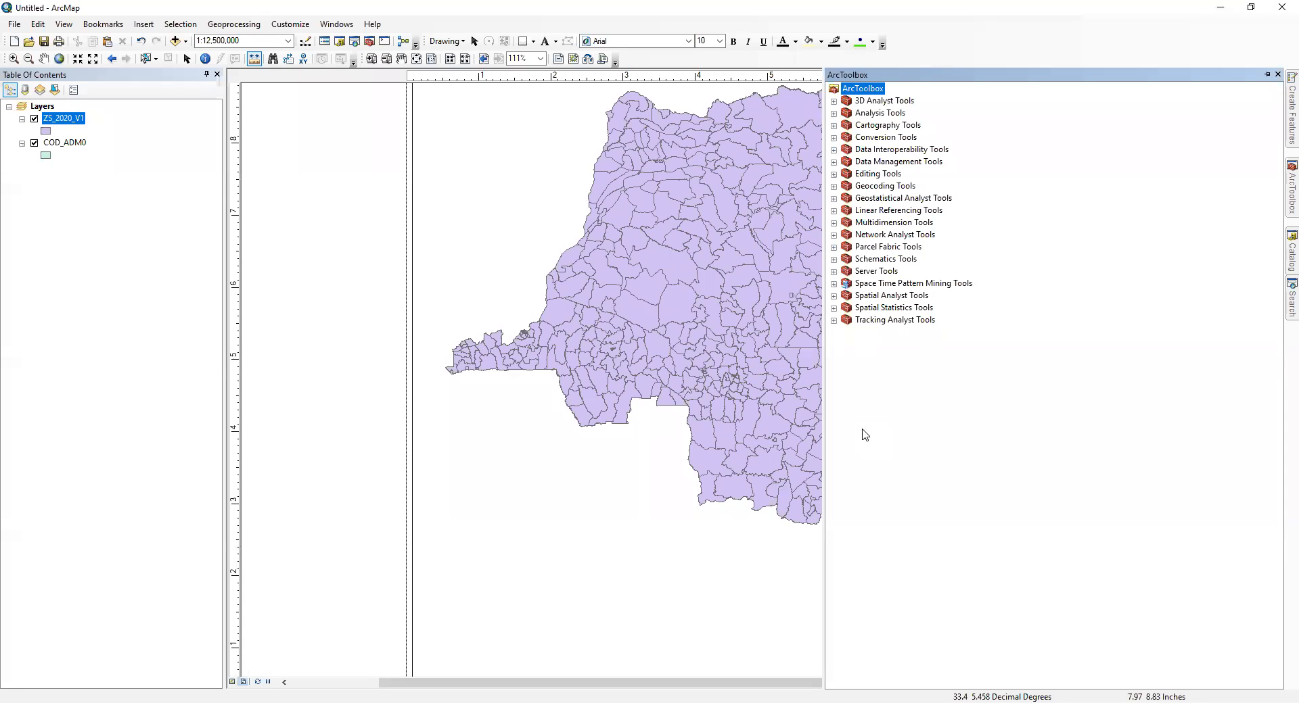
click(834, 102)
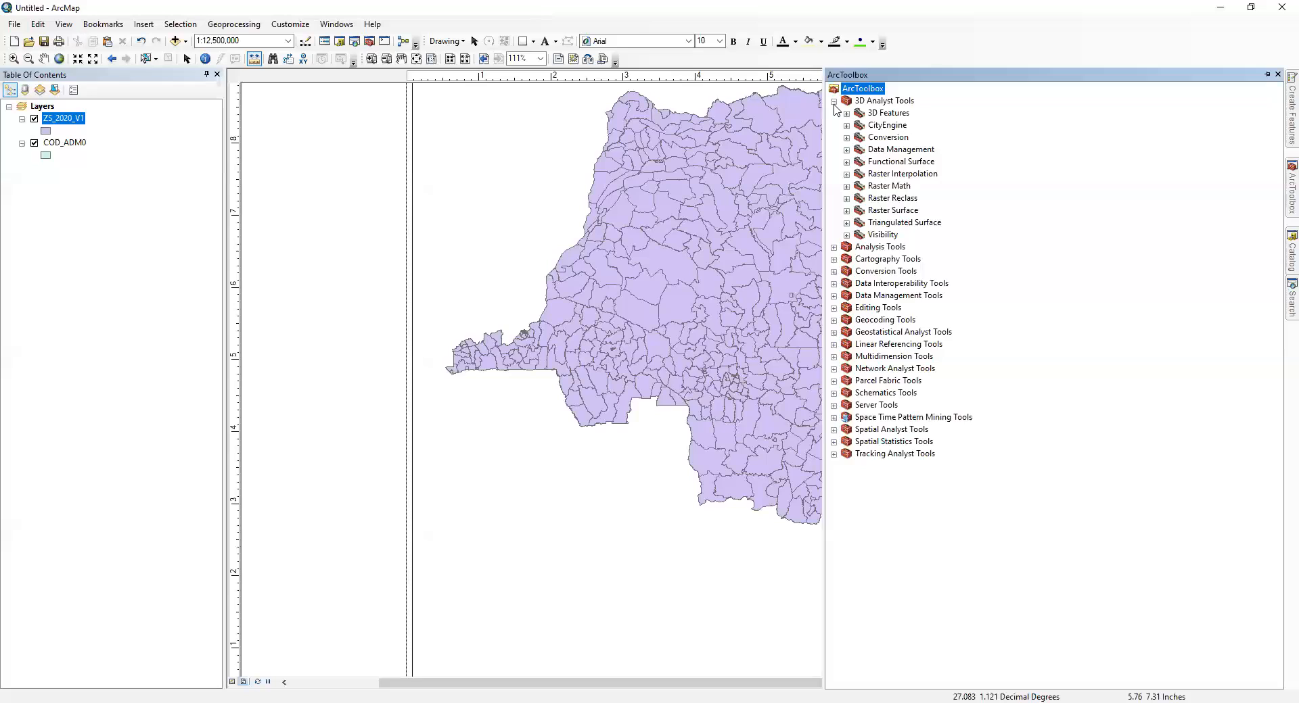
click(834, 102)
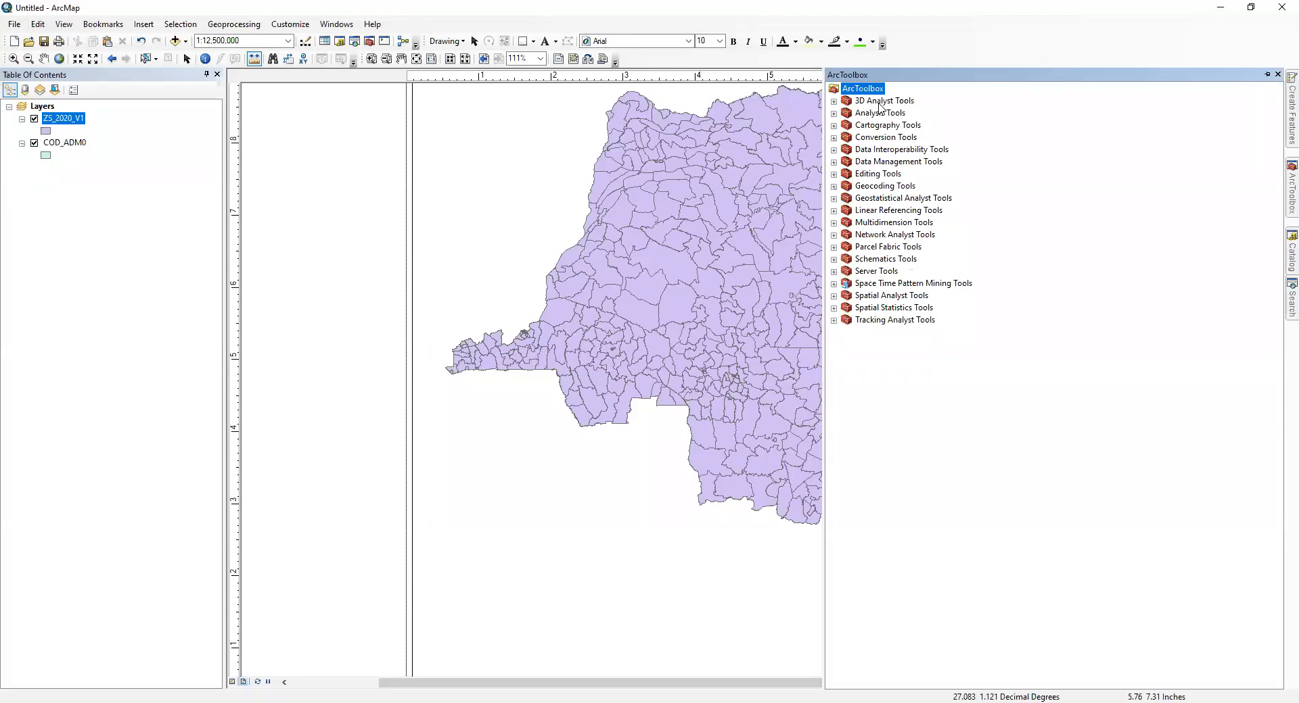
Step: Expand Analysis Tools and examine the tools in its Overlay toolset, collapsing Overlay again
click(834, 113)
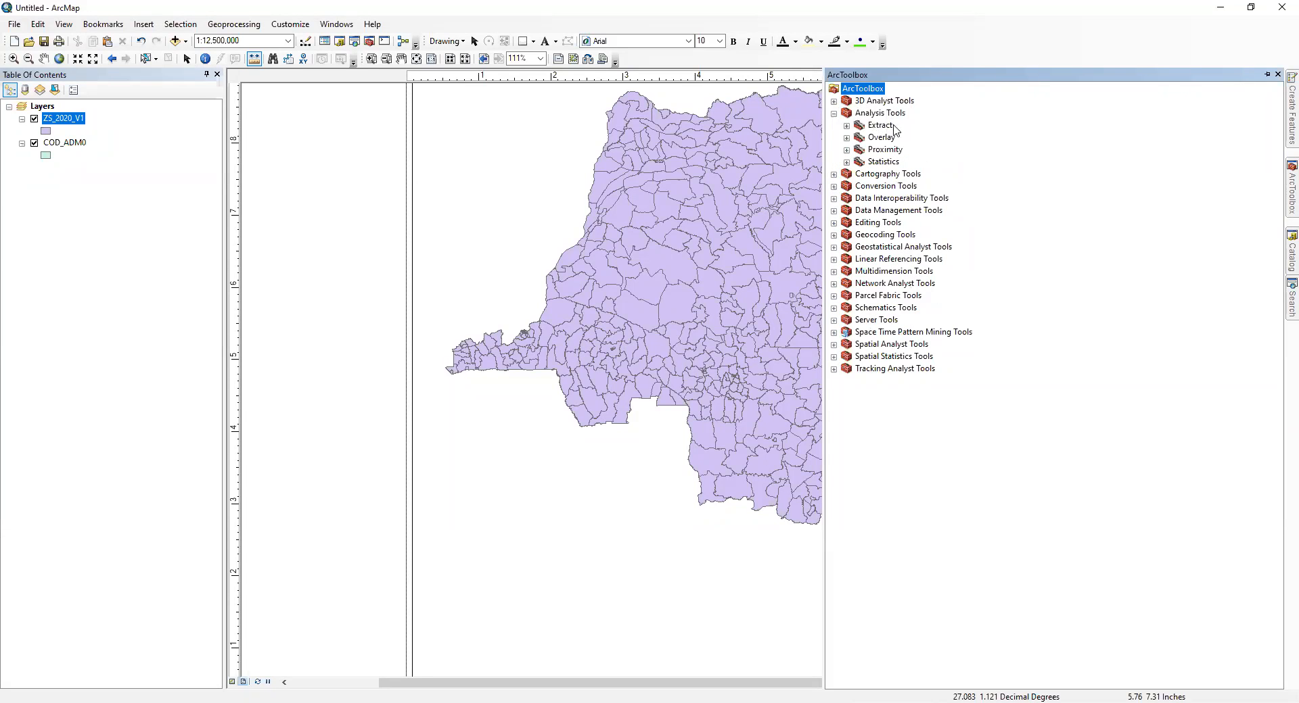
click(846, 138)
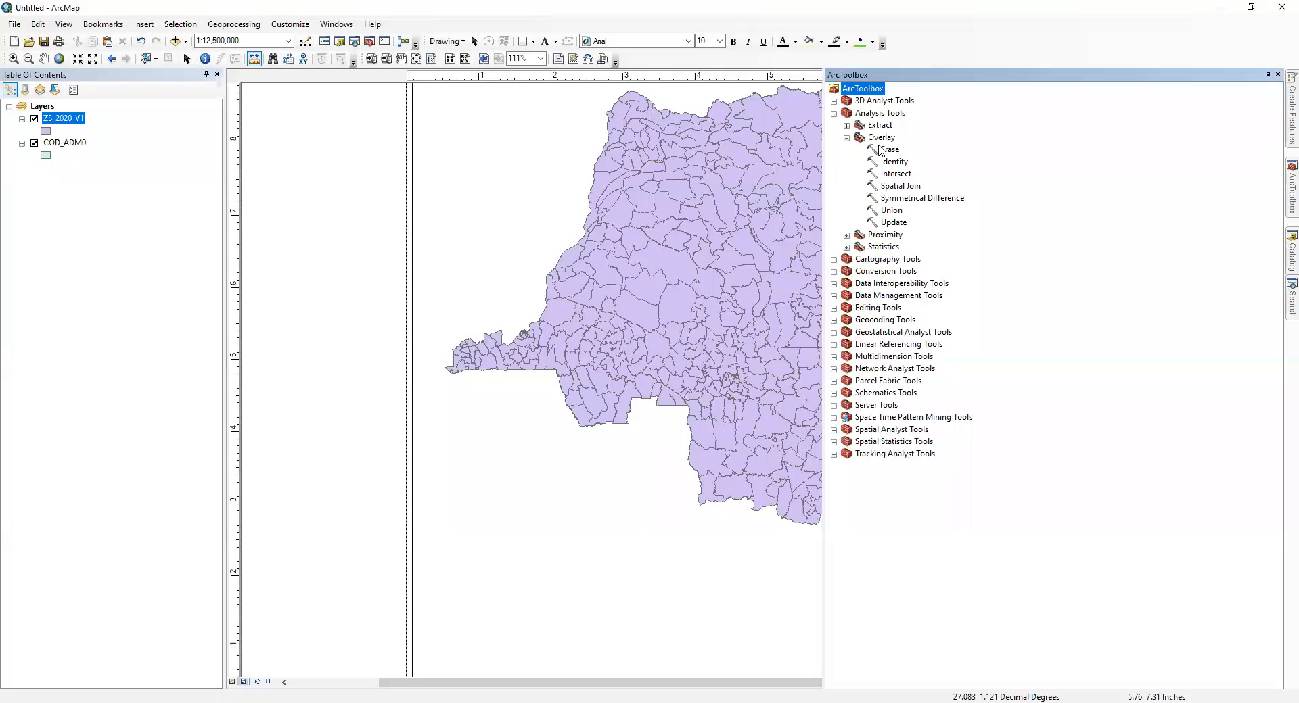
click(846, 138)
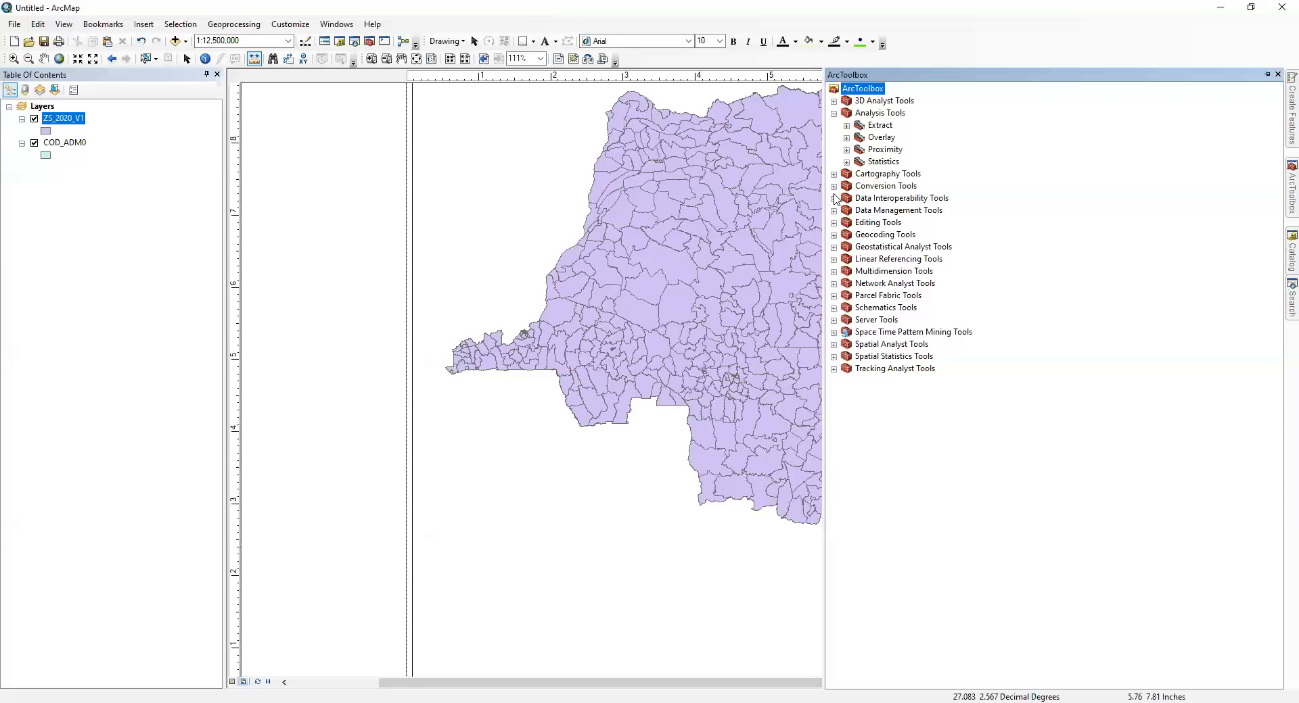
Step: Expand Conversion Tools and Data Management Tools and browse through their toolsets
click(833, 187)
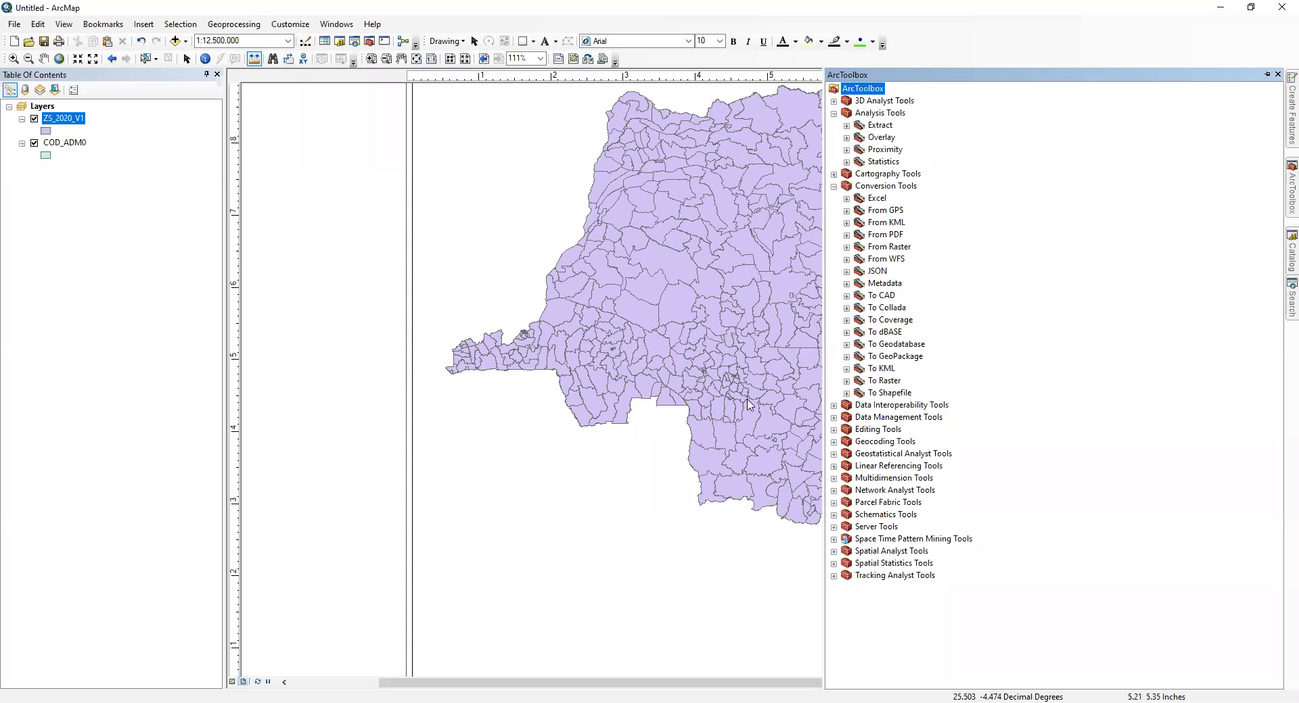
click(834, 419)
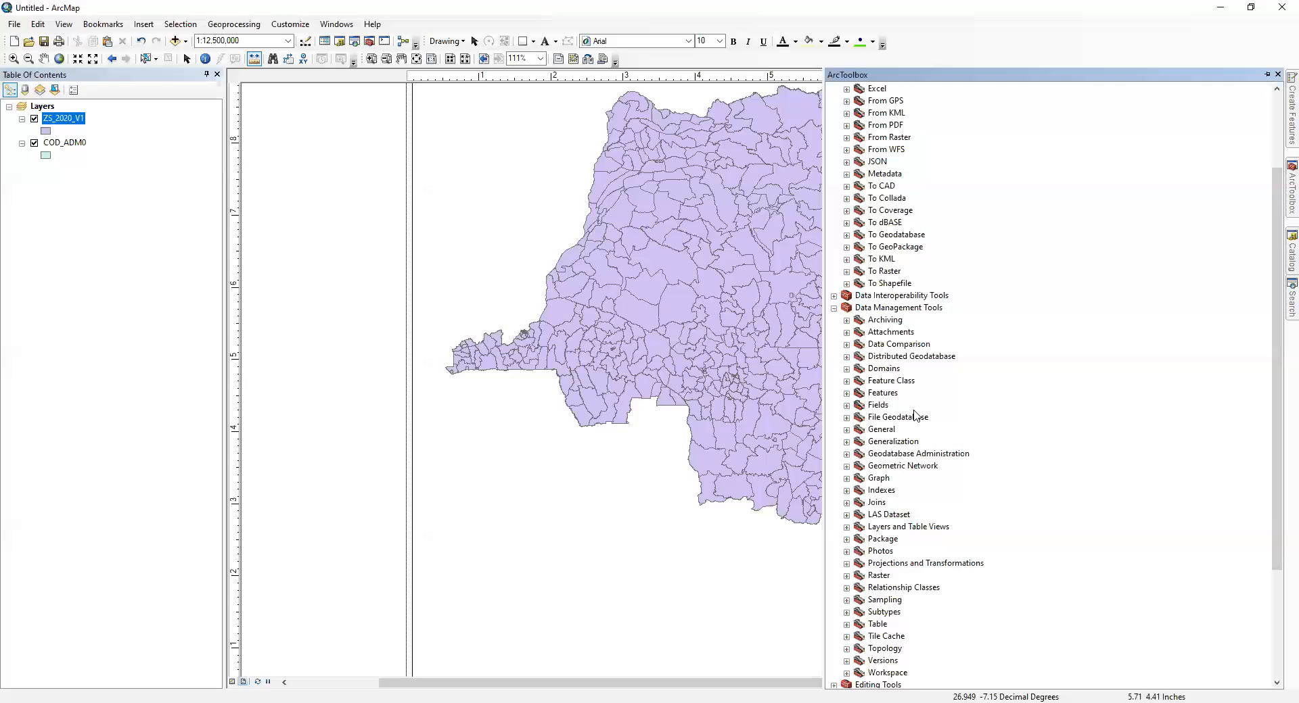
scroll(907, 452, down, 3)
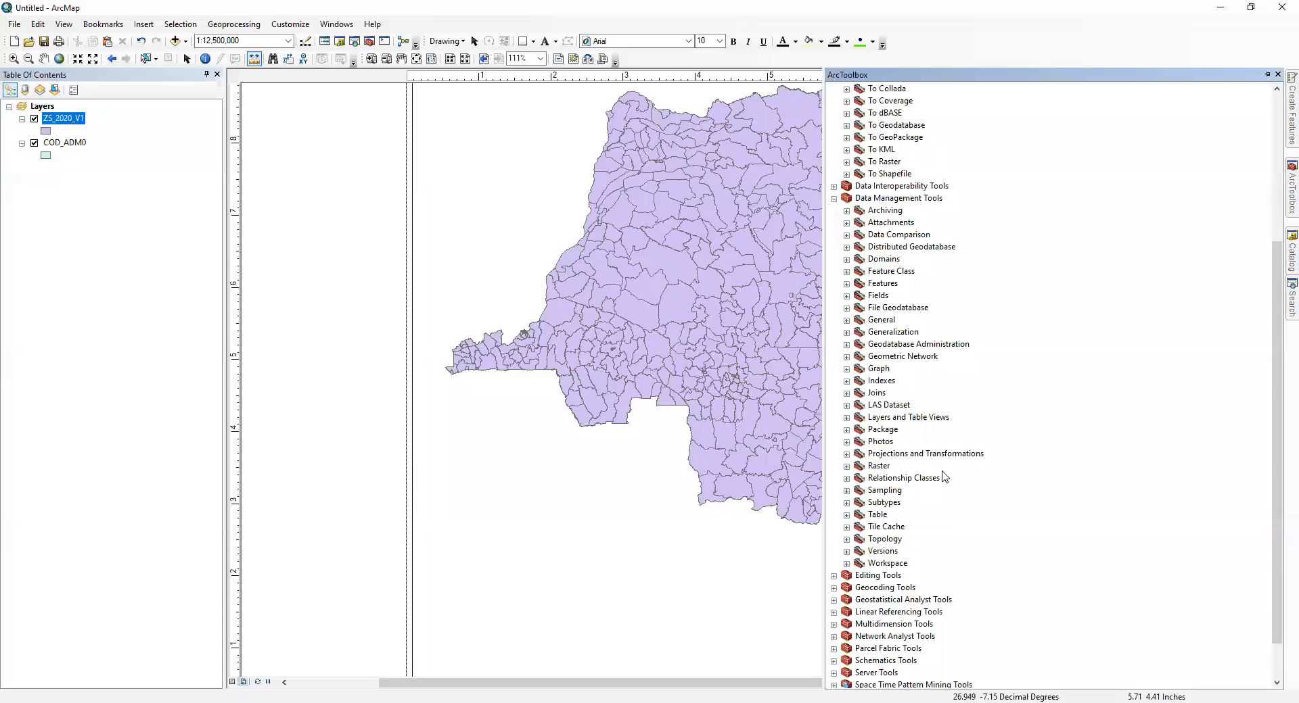
scroll(878, 318, up, 6)
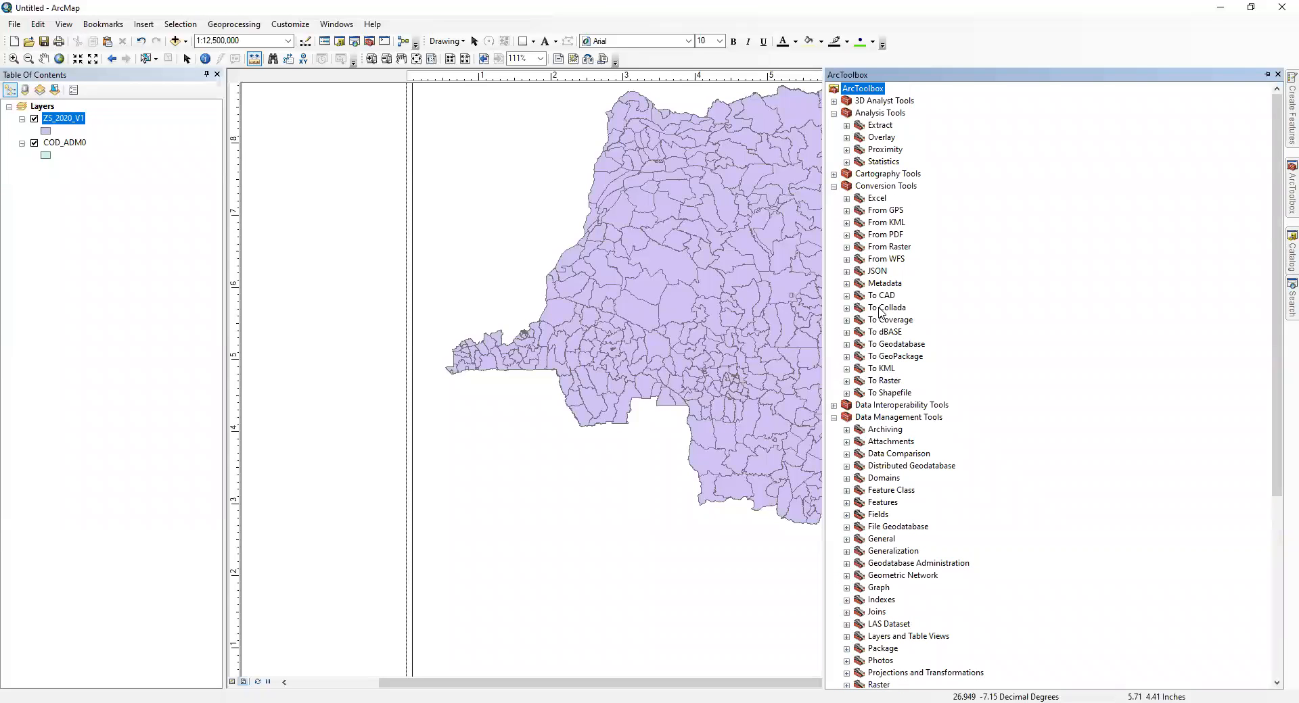
scroll(879, 313, down, 7)
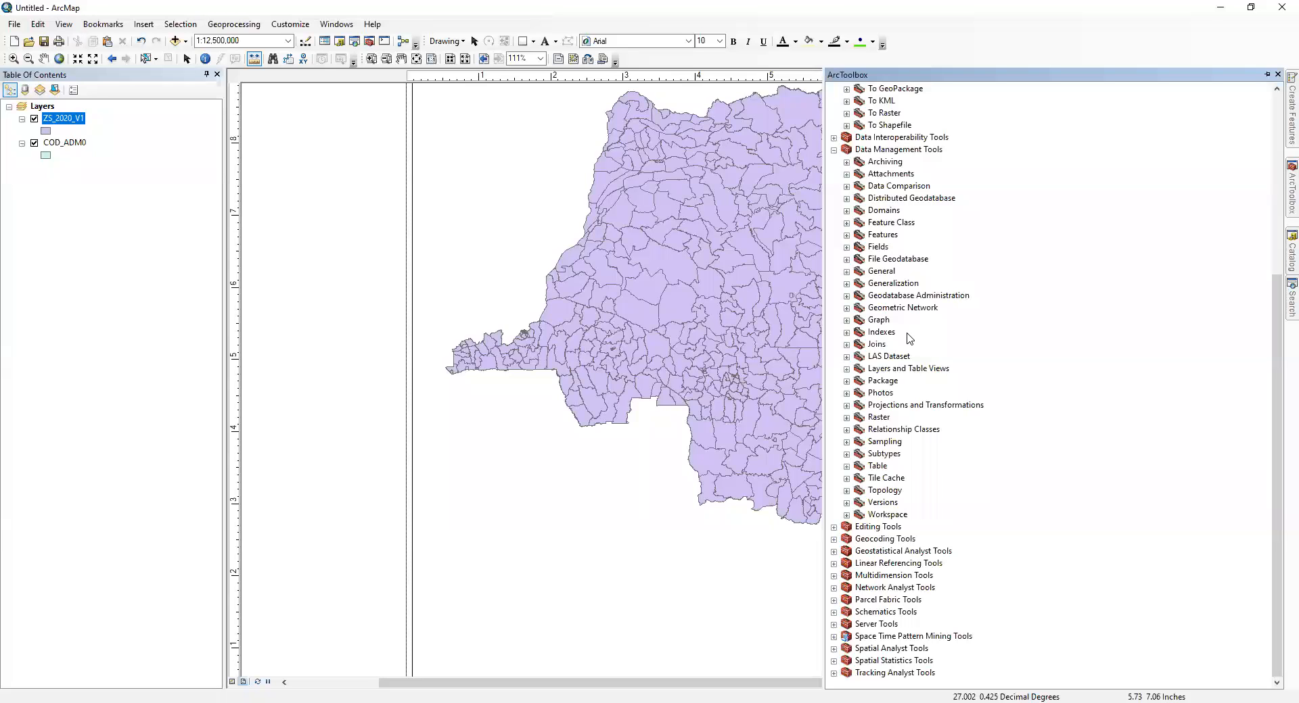
Step: Hide ArcToolbox, close the Measure window and select the data frame on the layout page
click(539, 539)
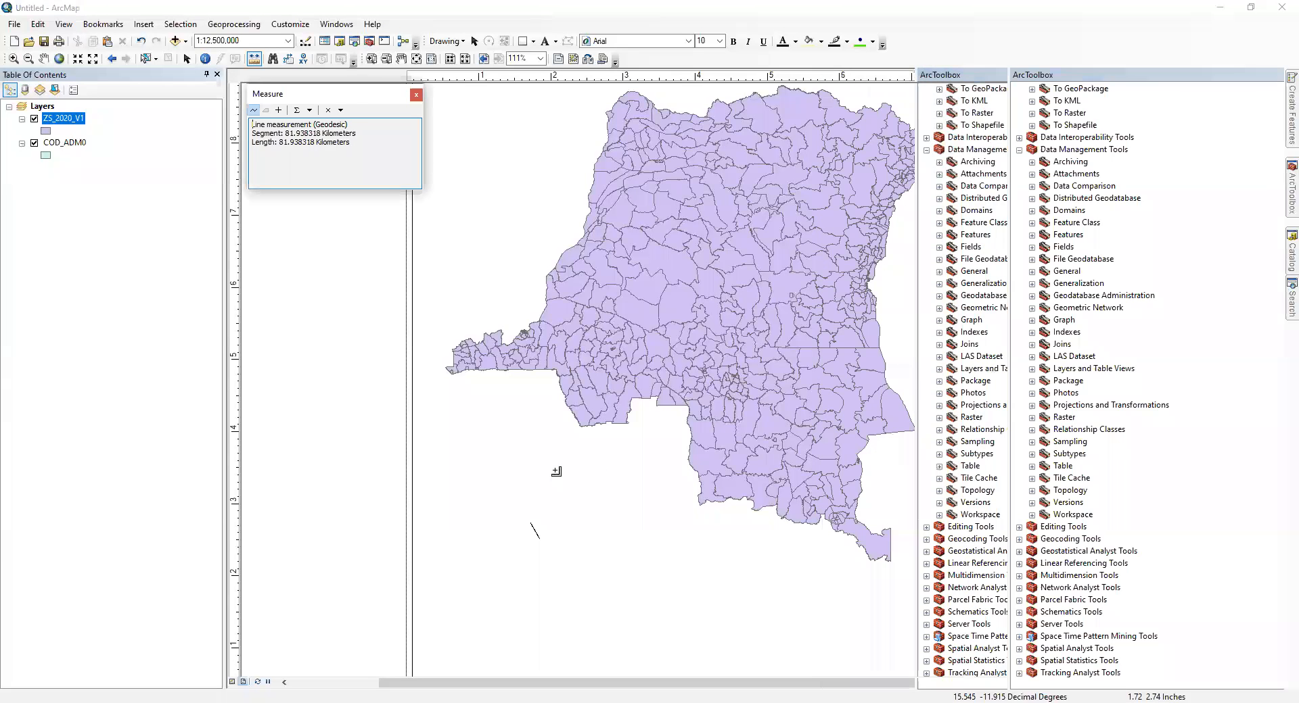
click(417, 95)
click(532, 185)
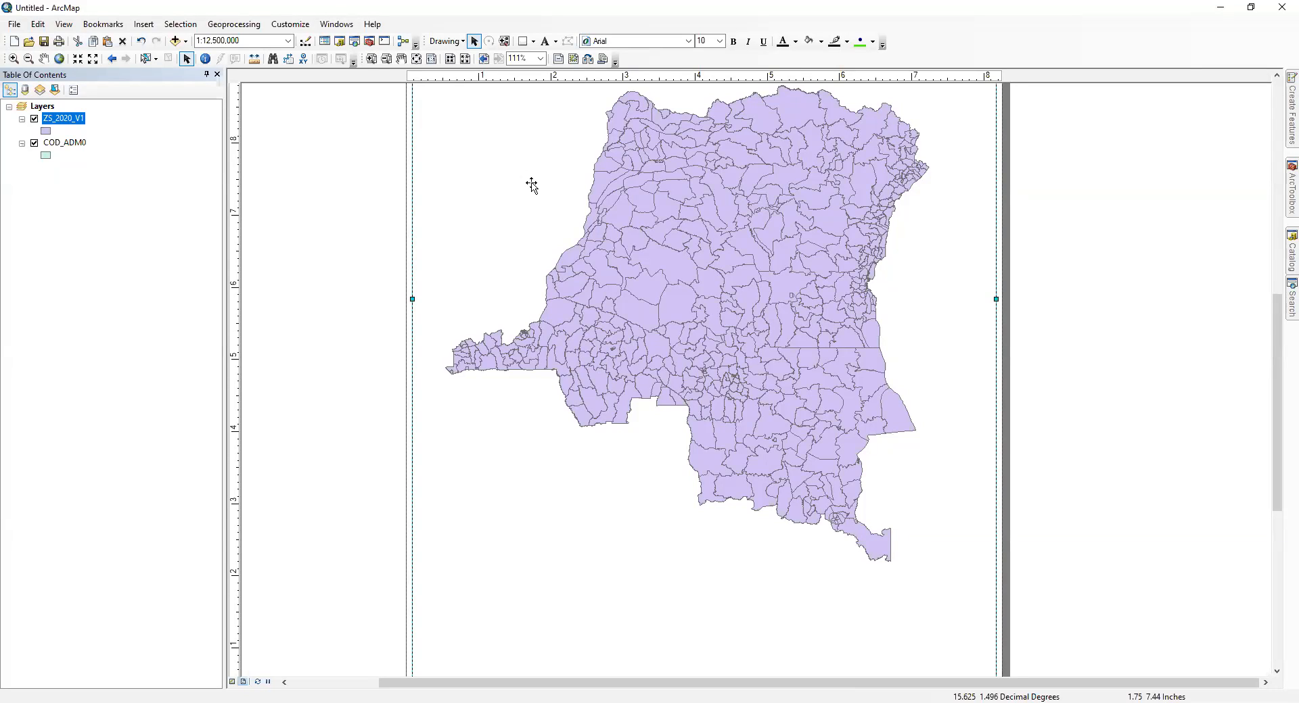
Step: Review the available extensions, from 3D Analyst to Tracking Analyst, moving the Extensions dialog off the map and closing it
click(306, 28)
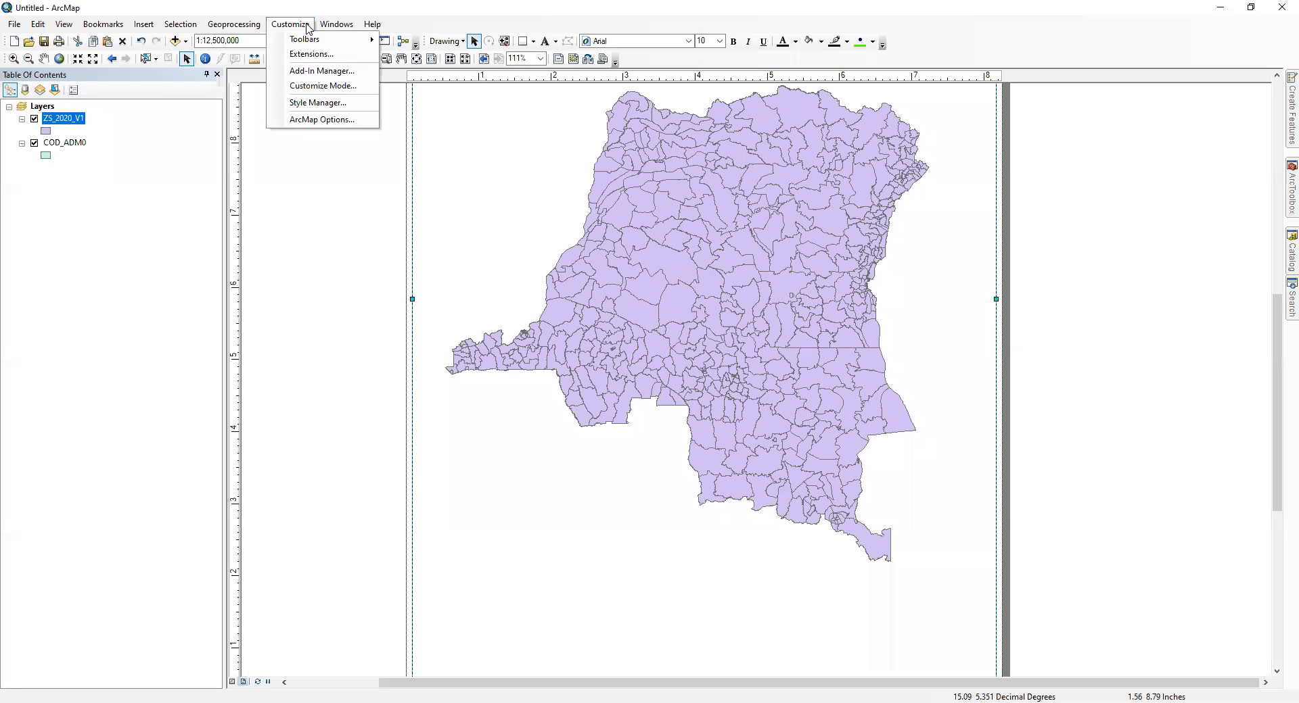
click(316, 56)
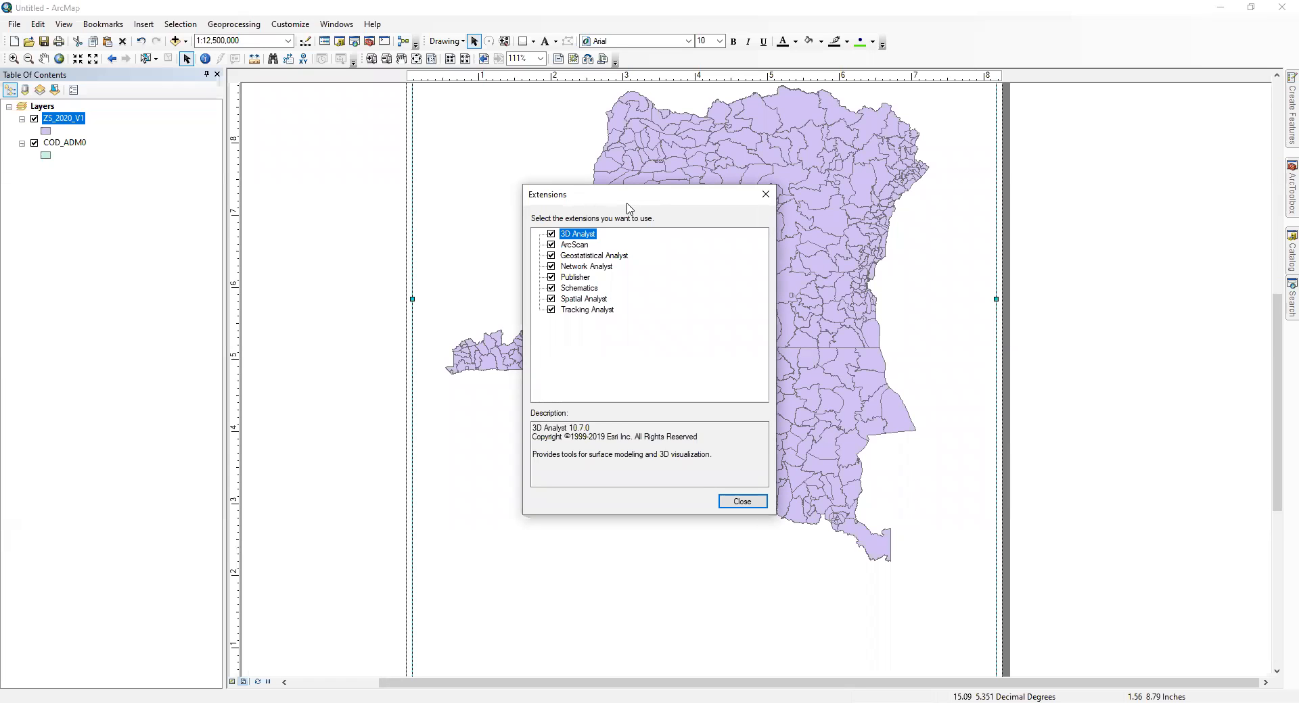
drag(627, 203, 896, 205)
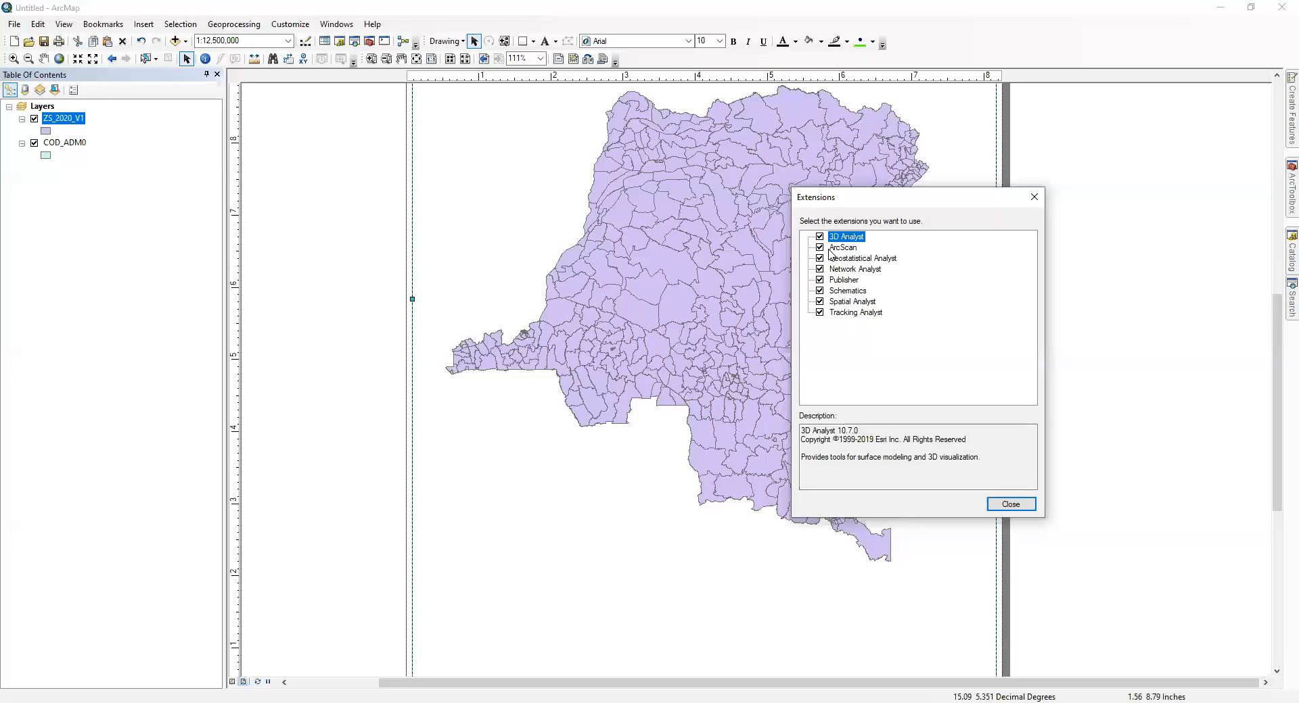
drag(896, 207, 966, 173)
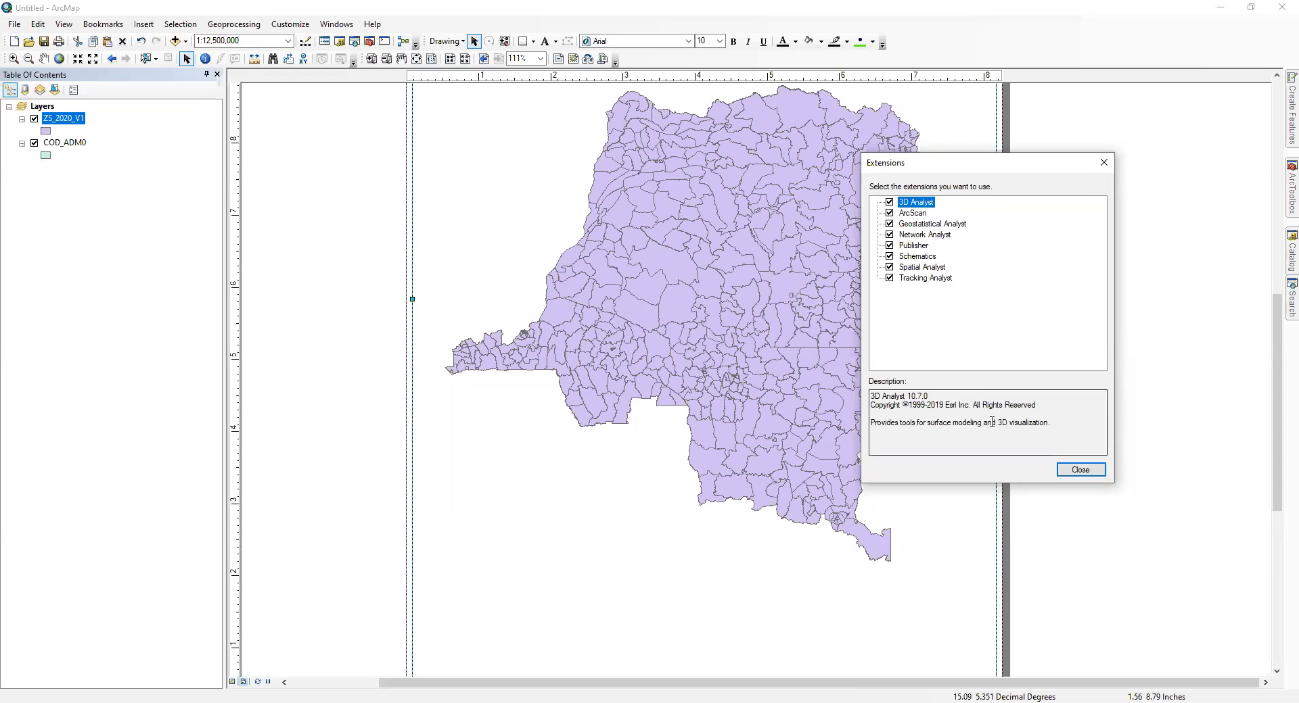
click(1081, 470)
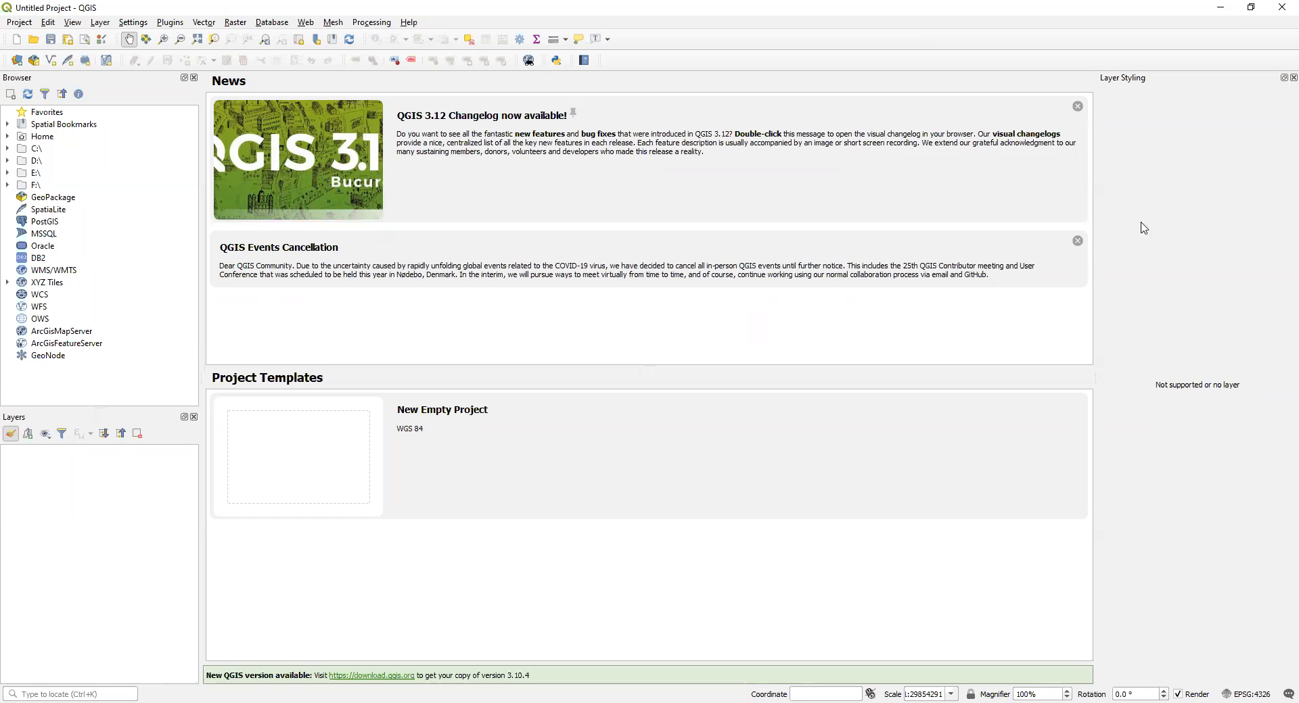
Step: Switch to QGIS and dismiss the QGIS Events Cancellation and QGIS 3.12 Changelog news items
click(1079, 248)
click(1078, 242)
click(1078, 105)
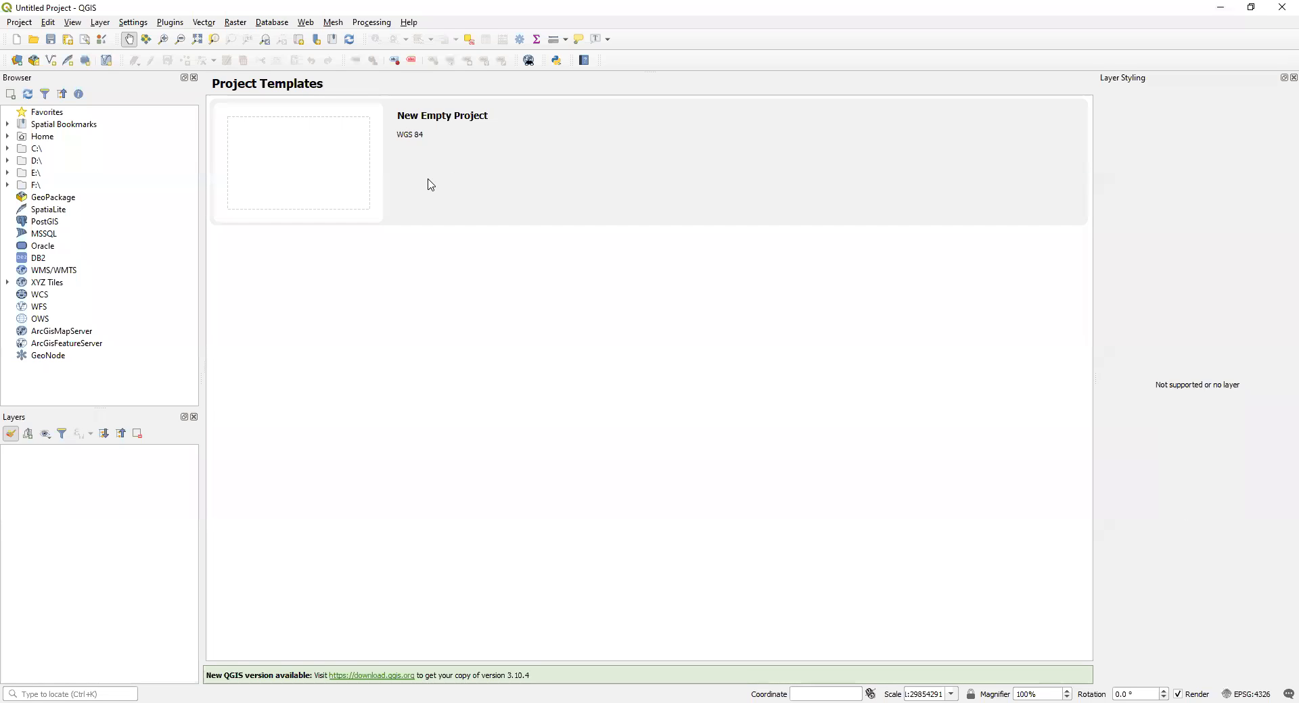
Step: Show the DB Manager for databases and look at the MetaSearch options for web services
click(269, 26)
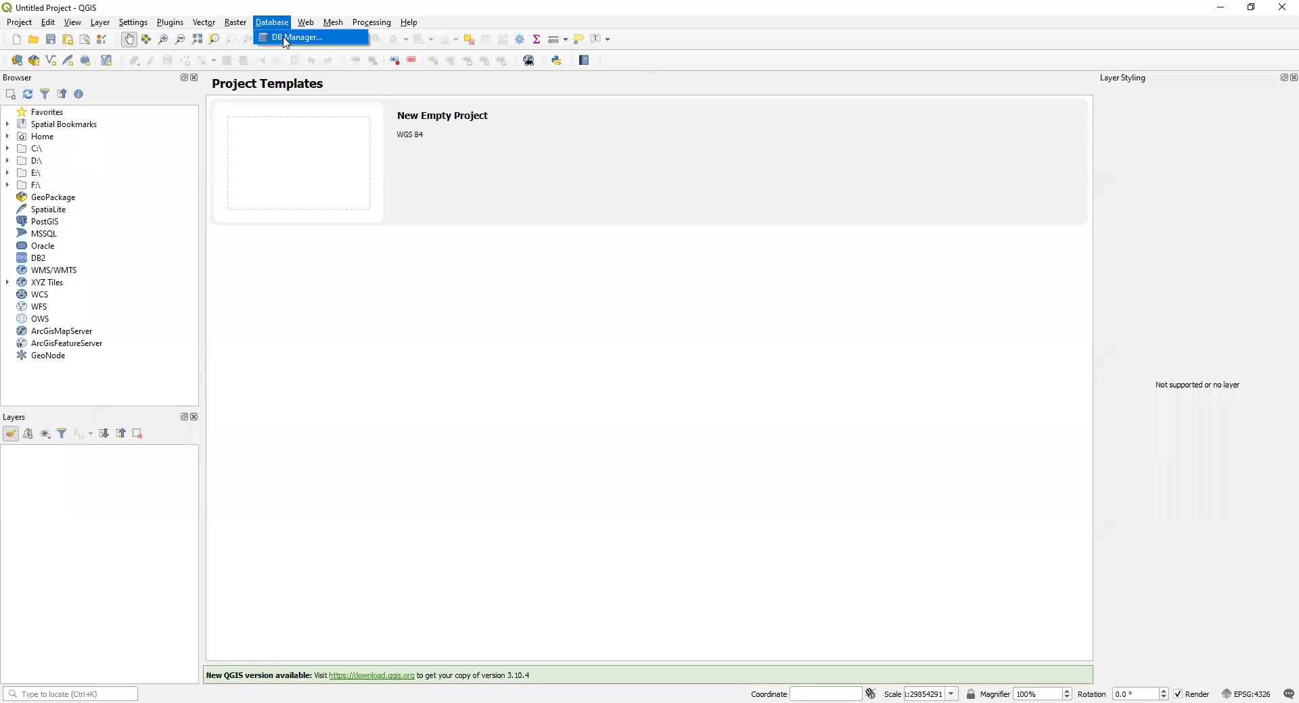
click(295, 41)
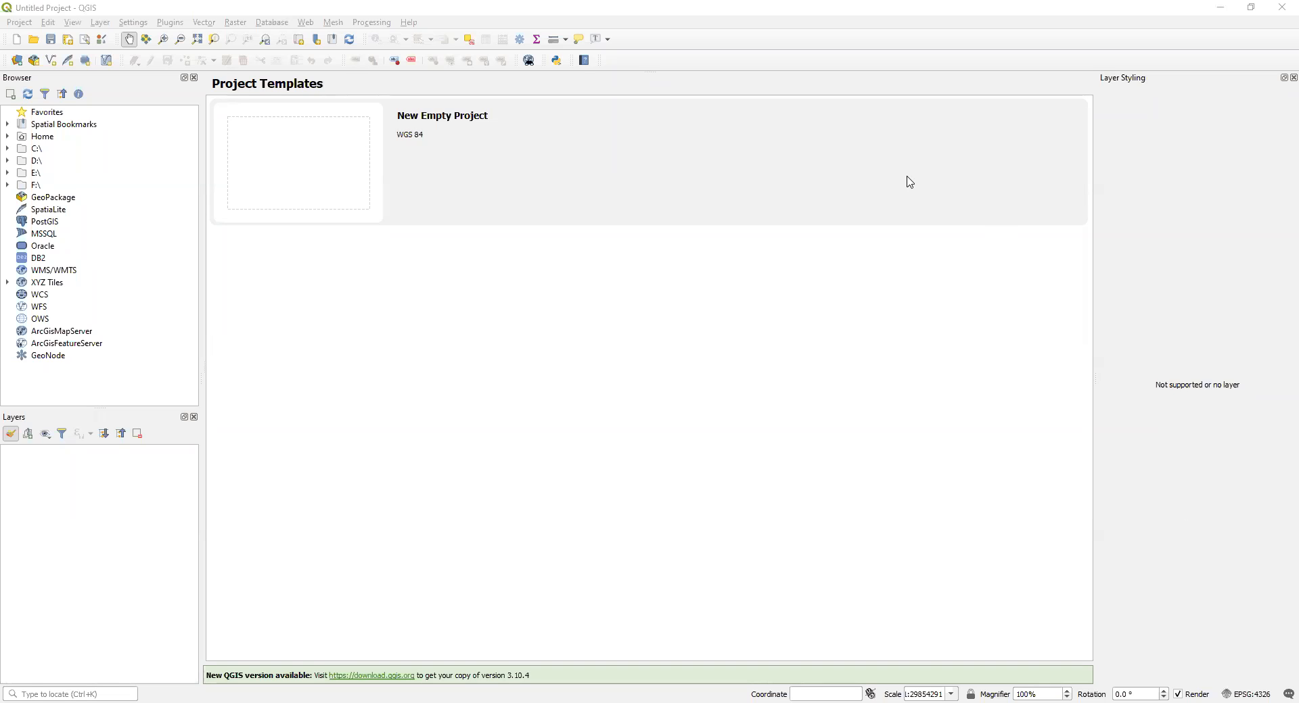
click(306, 22)
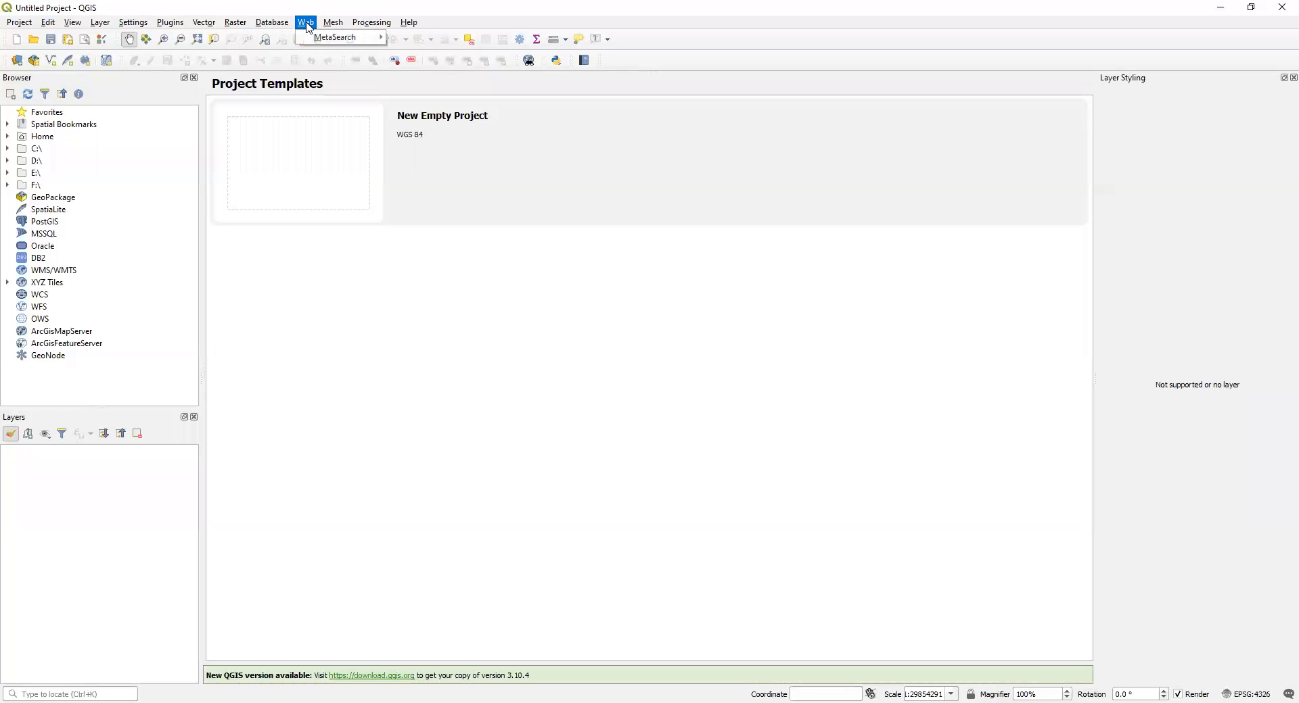
mouse_move(324, 43)
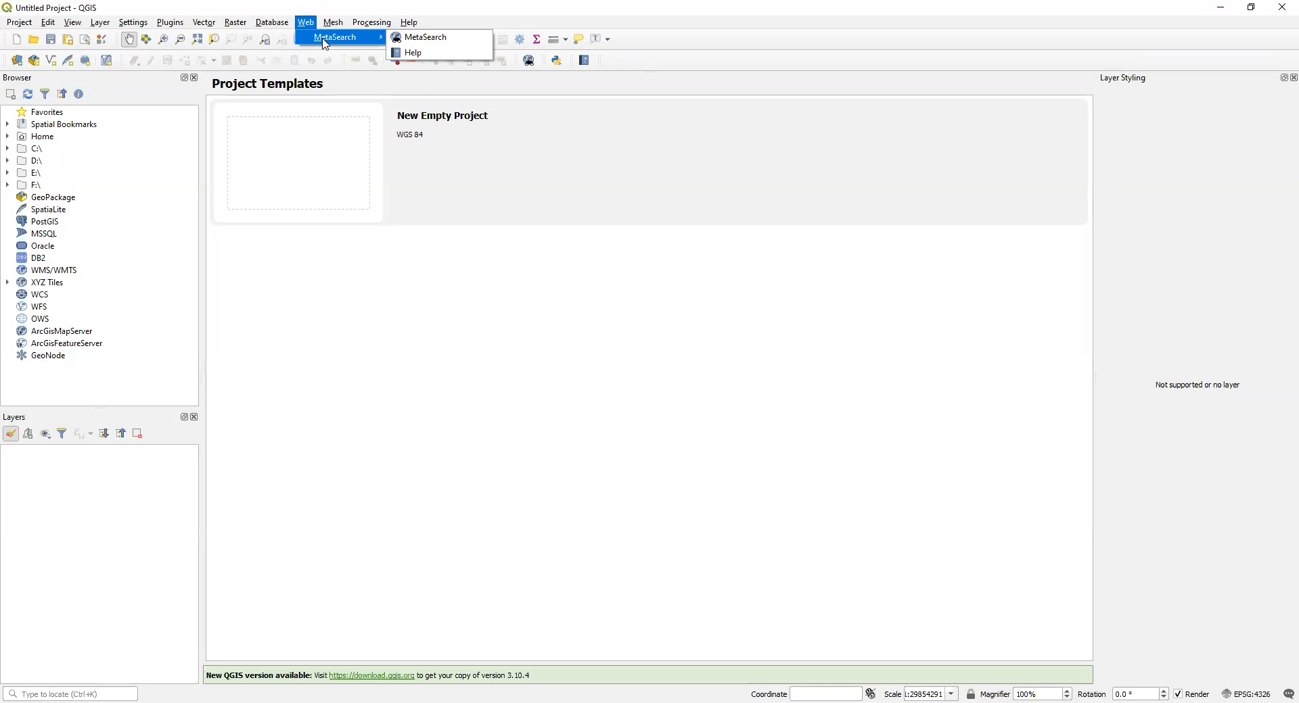
Step: Look through the full list of available plugins in the plugin manager and close it
mouse_move(207, 22)
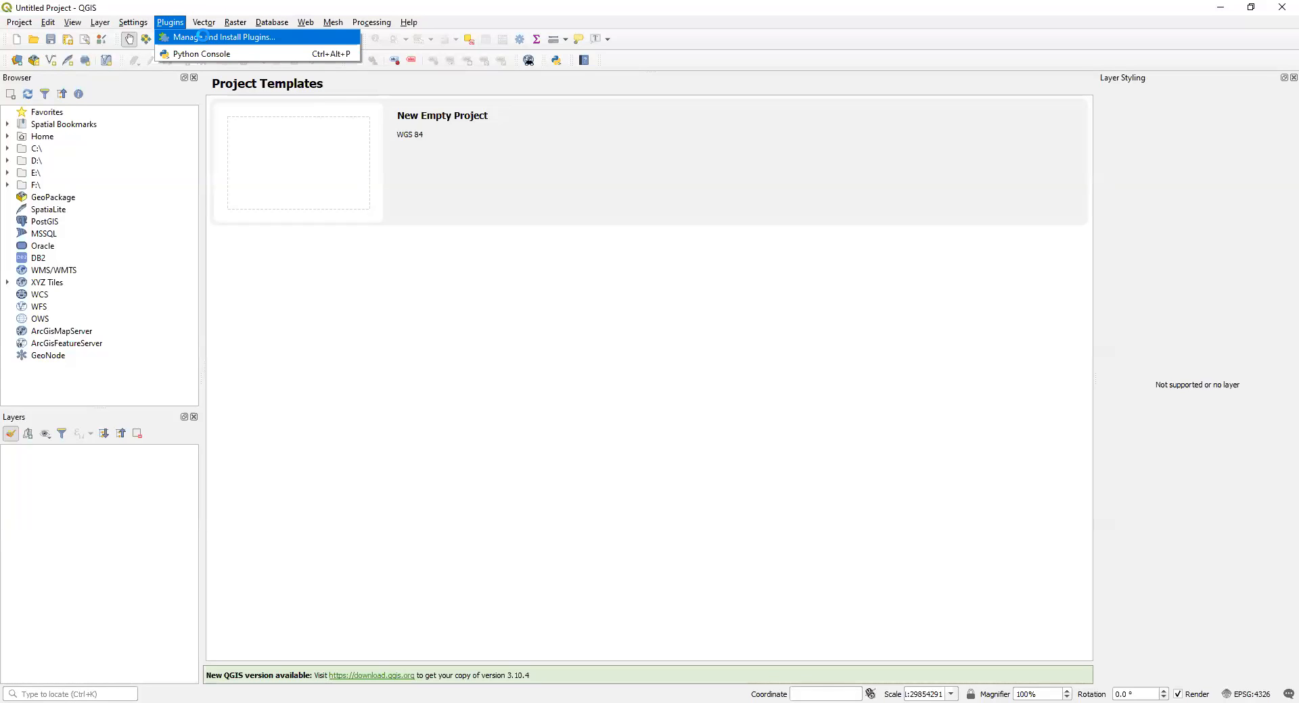
click(203, 37)
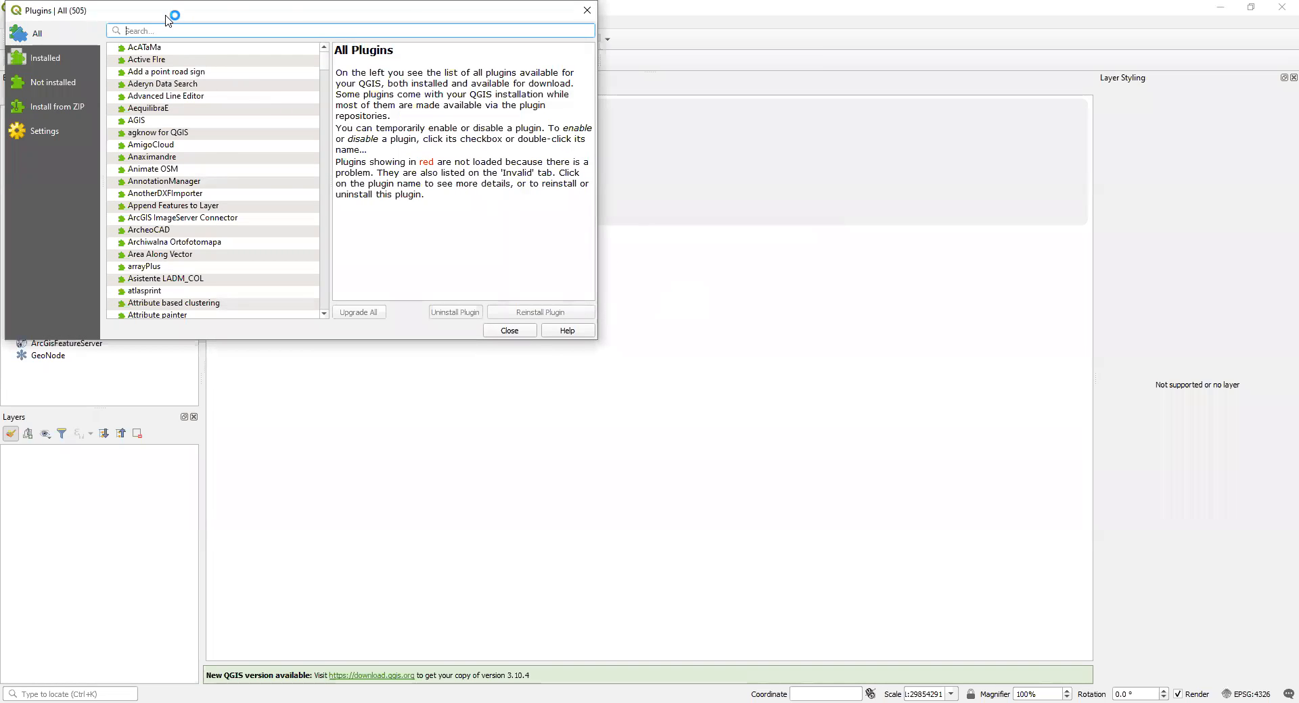
drag(166, 20, 652, 213)
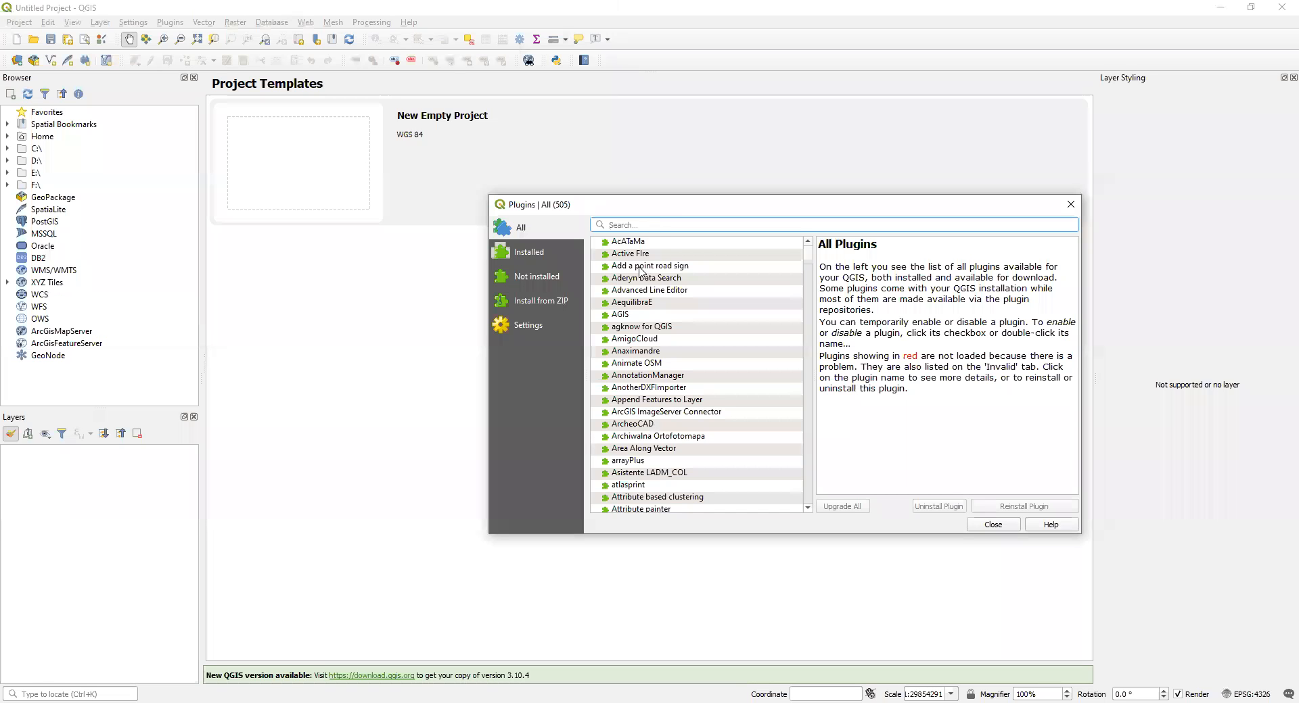
scroll(665, 271, down, 15)
scroll(659, 277, down, 20)
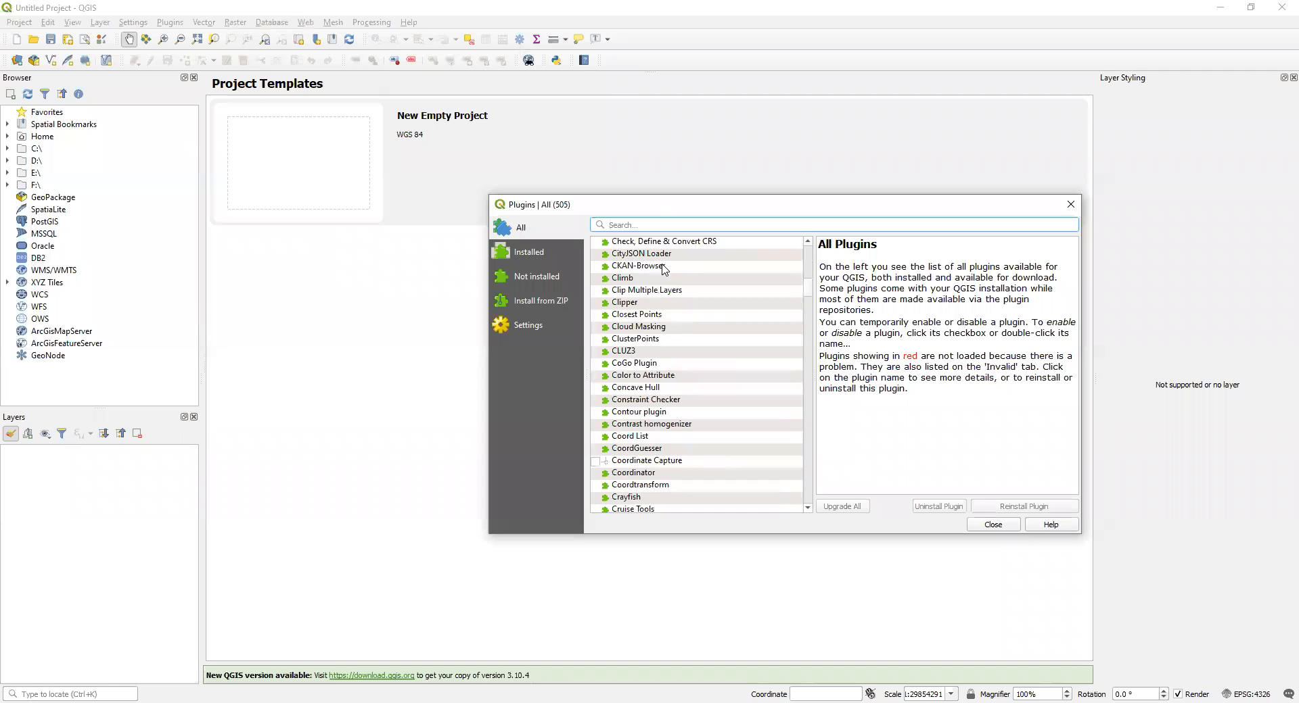
scroll(654, 281, down, 7)
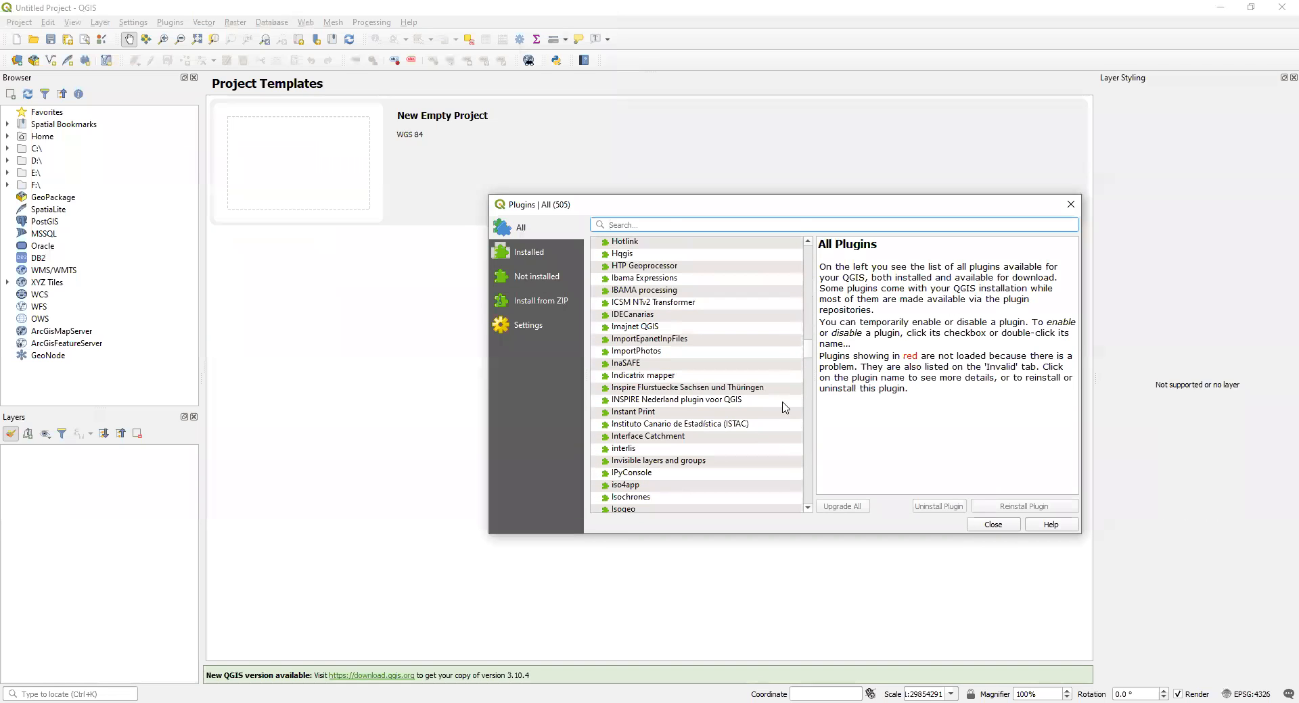
drag(808, 351, 806, 521)
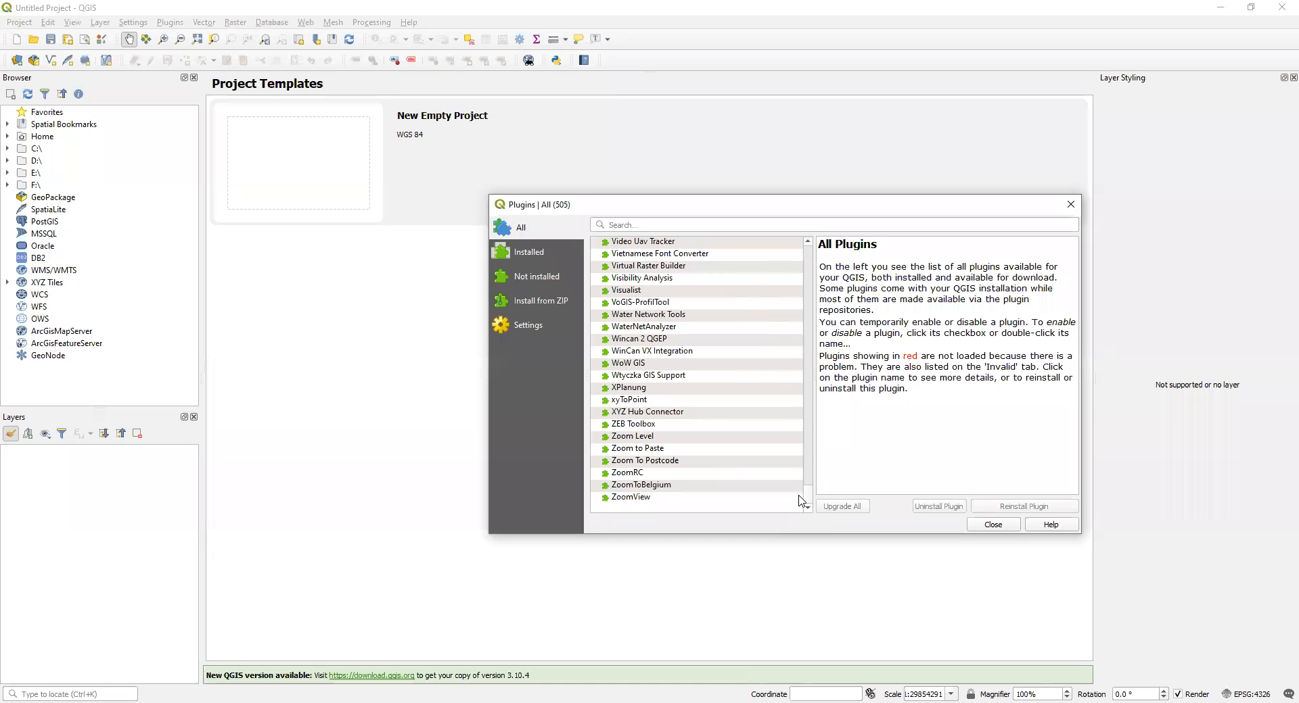
drag(808, 497, 809, 252)
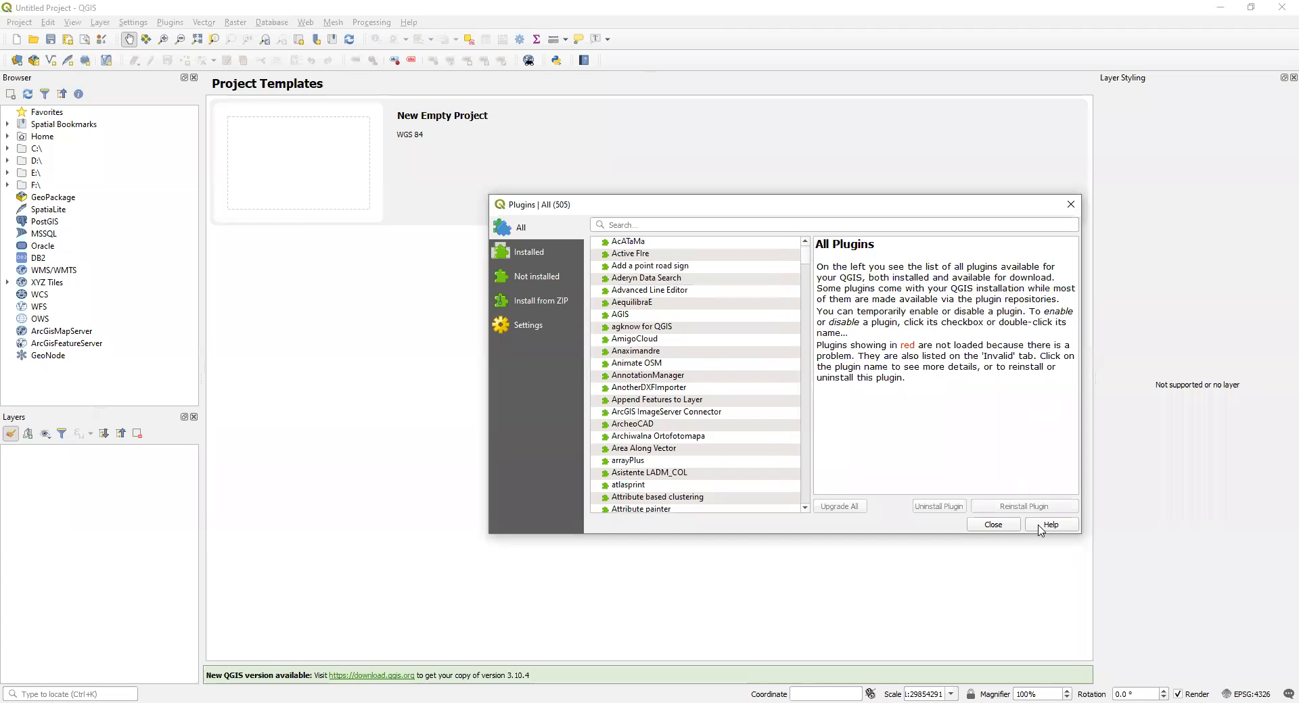
click(993, 525)
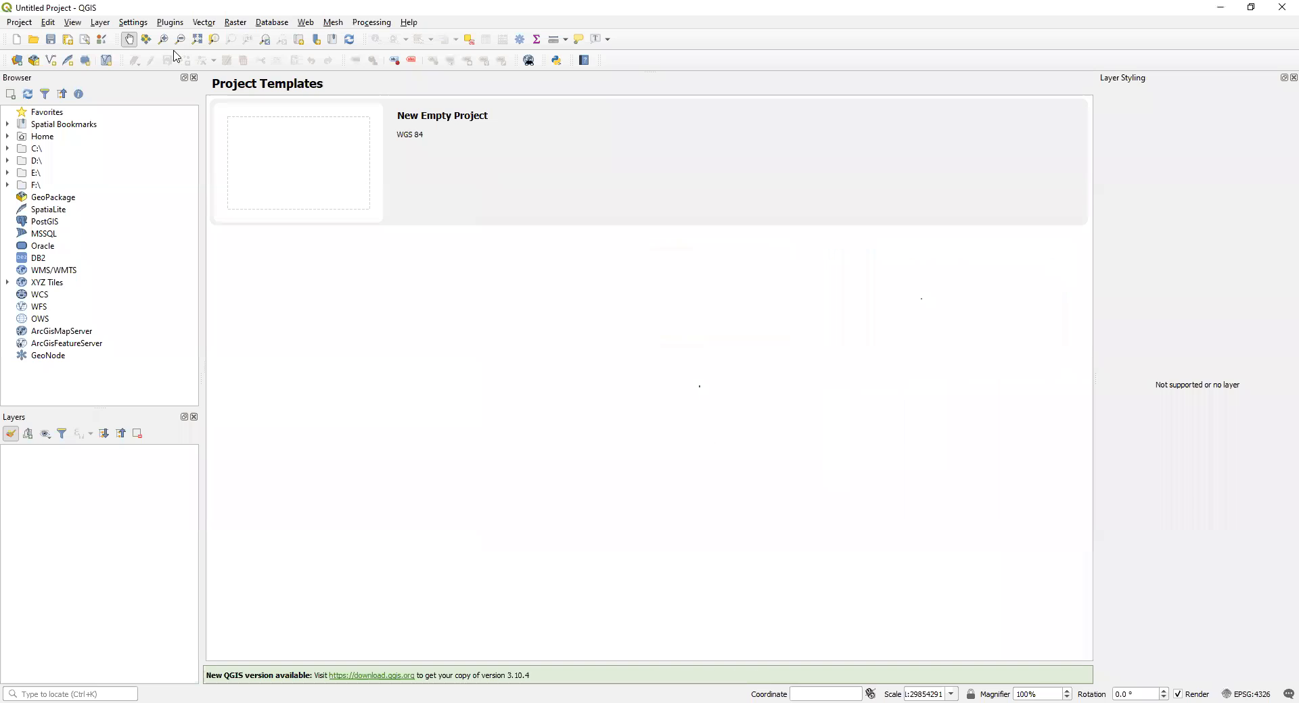
Step: Try to add Province26.shp from the provinces26 folder as a vector layer
click(102, 23)
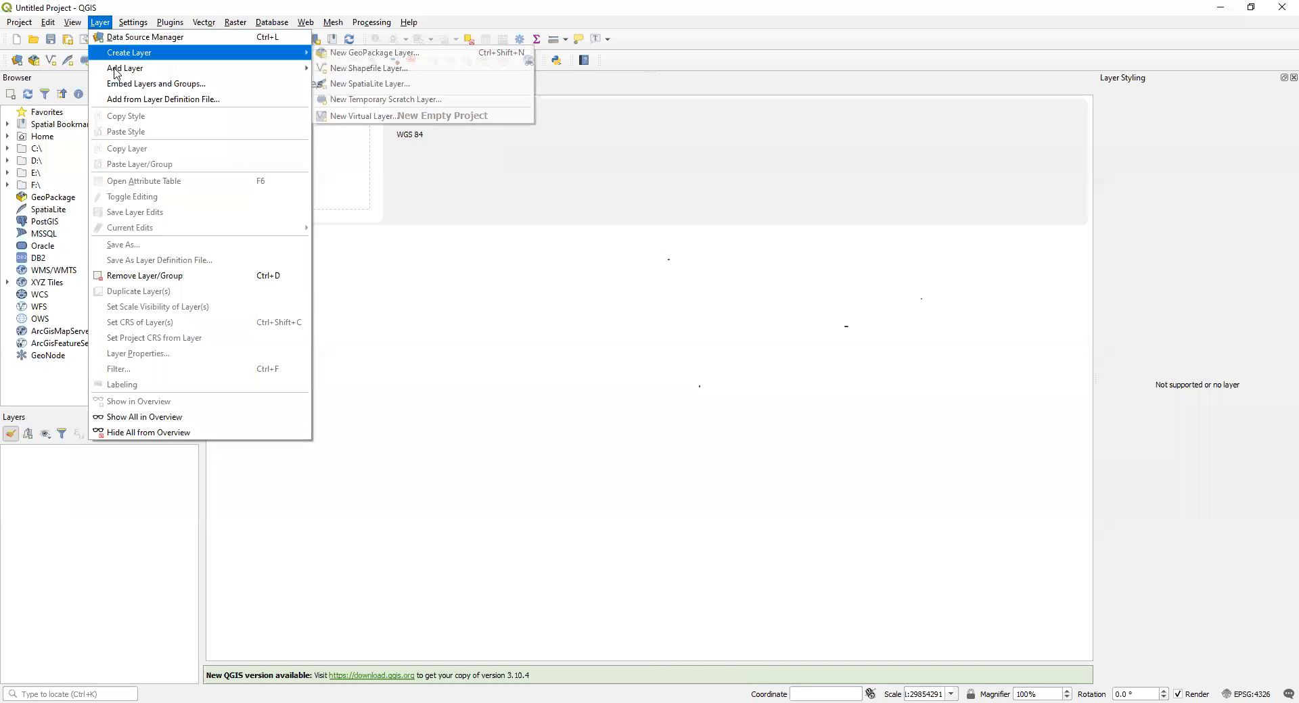
mouse_move(125, 68)
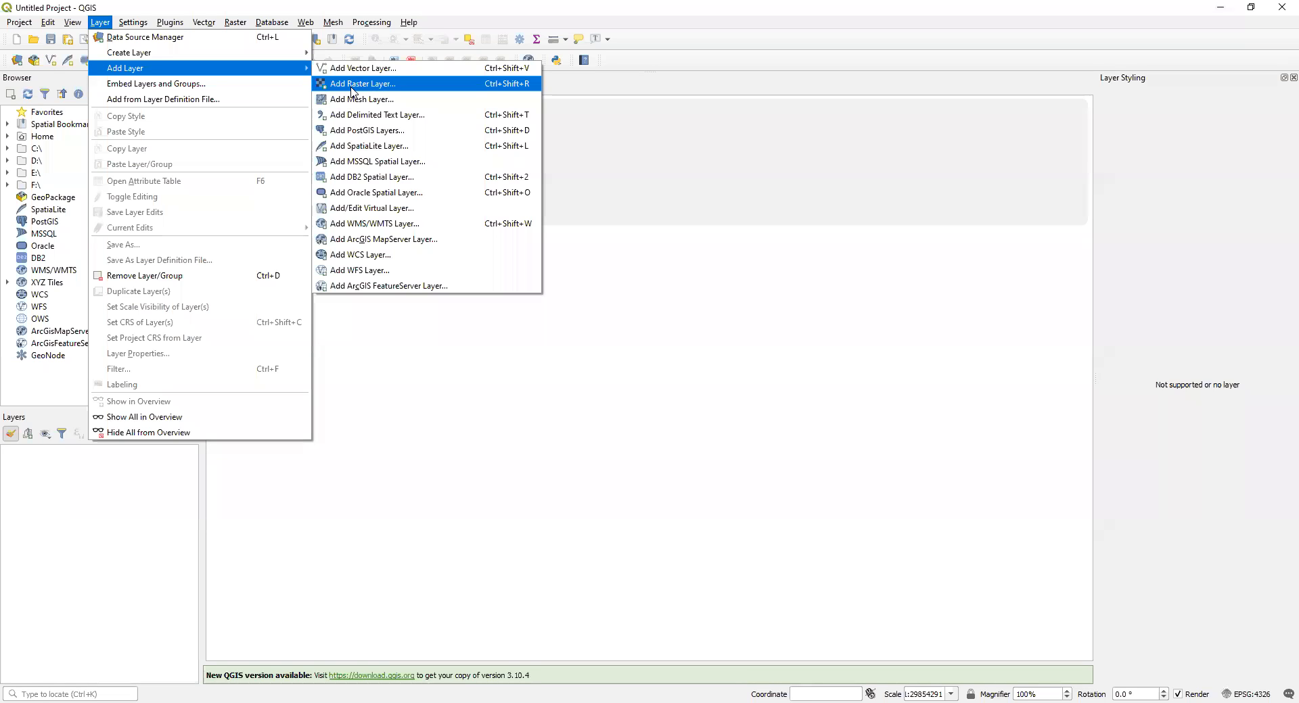
click(357, 72)
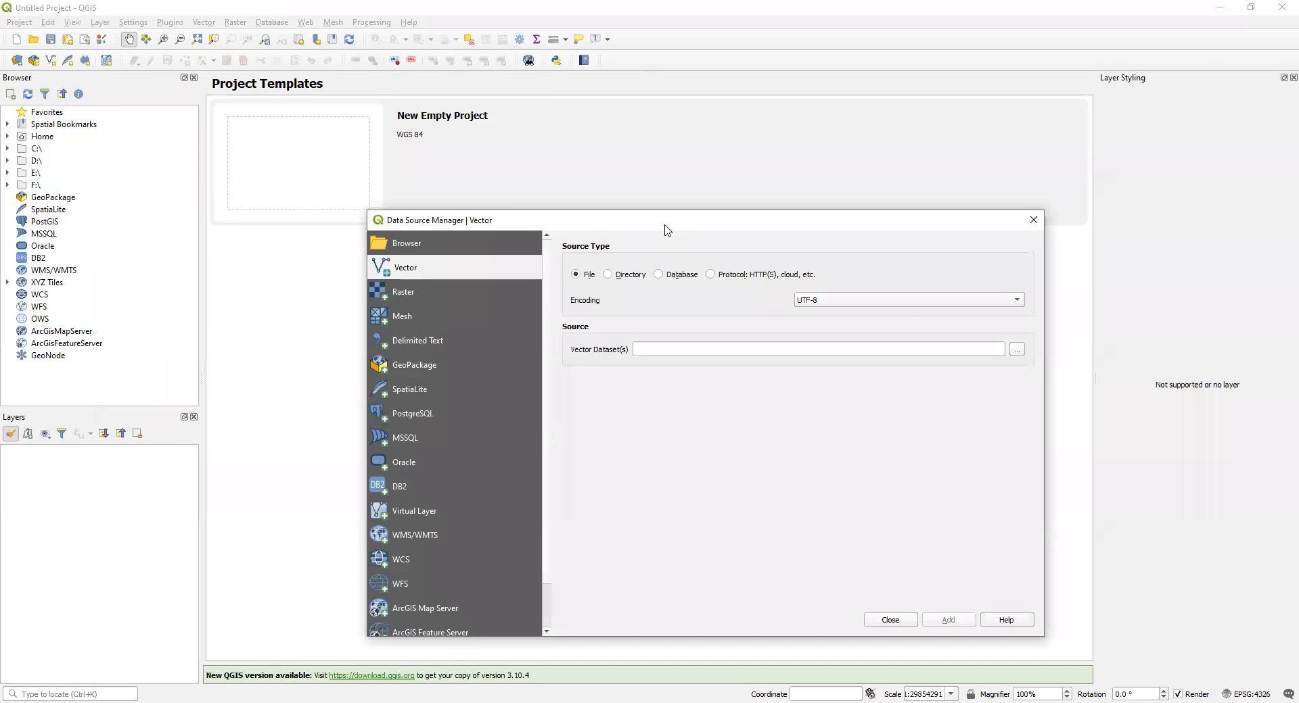
drag(668, 230, 553, 190)
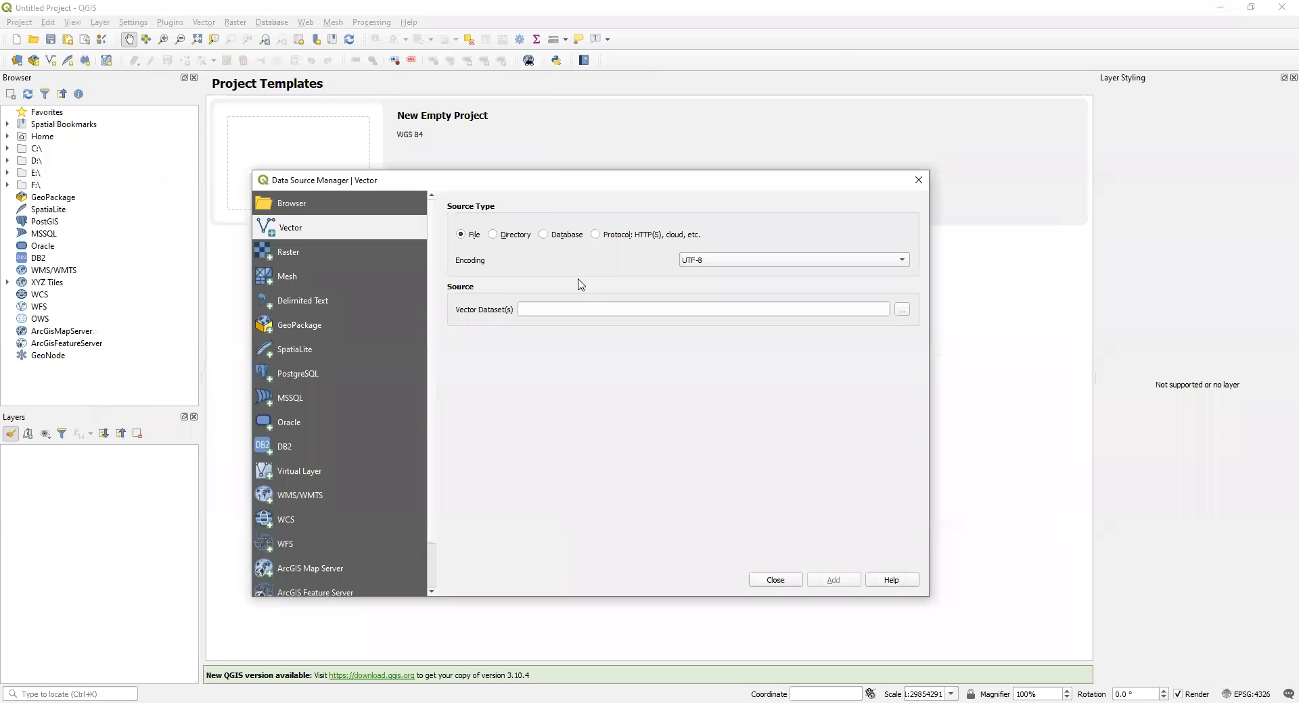
click(900, 308)
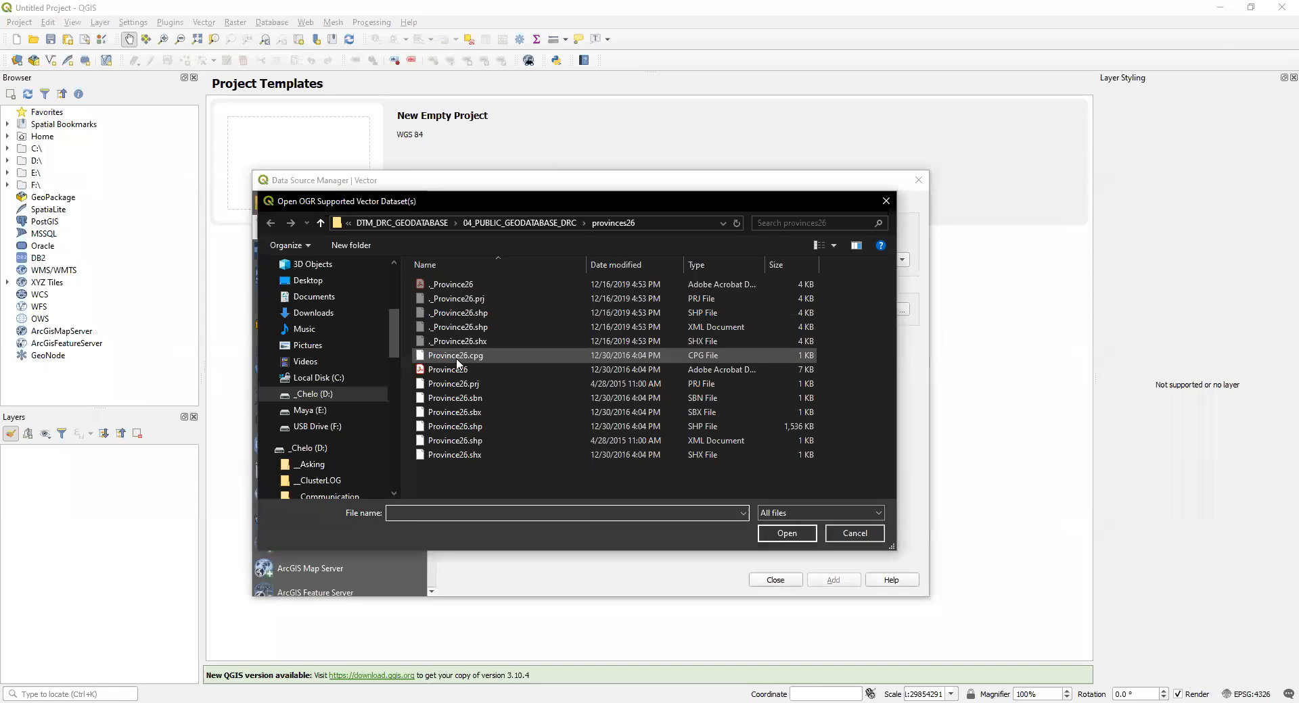
click(467, 427)
click(787, 533)
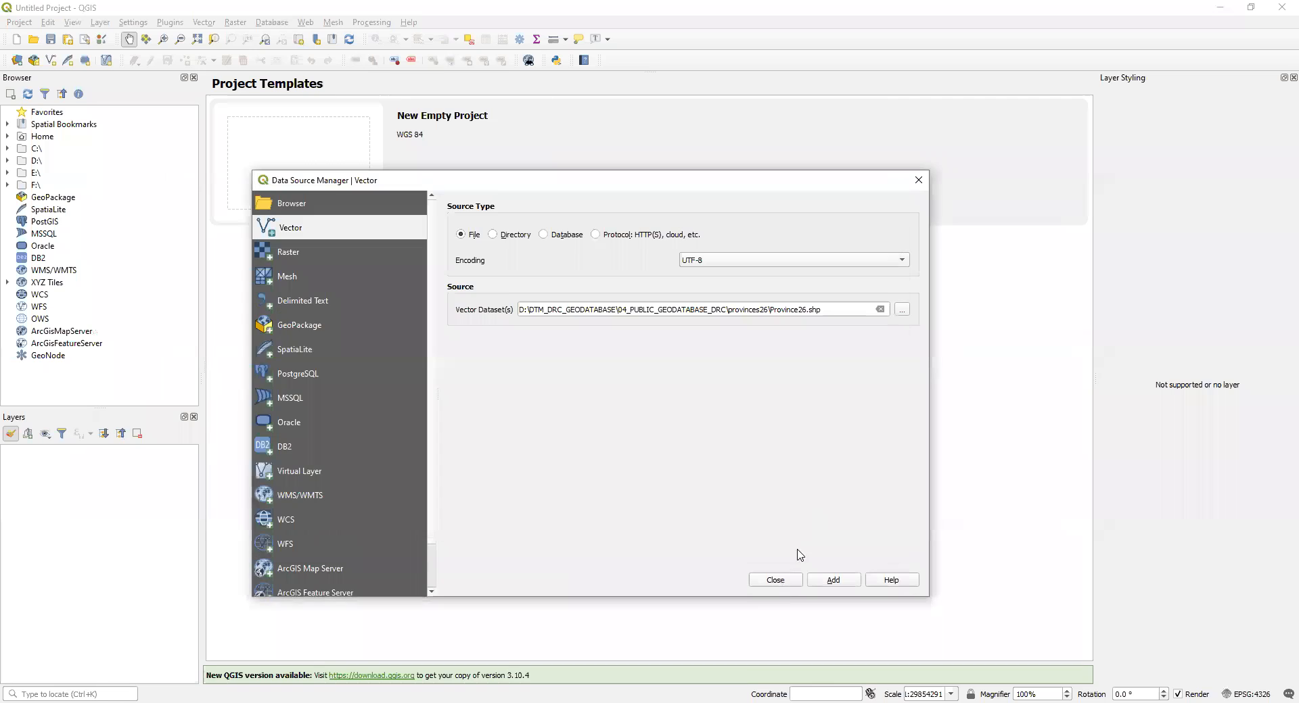
click(772, 577)
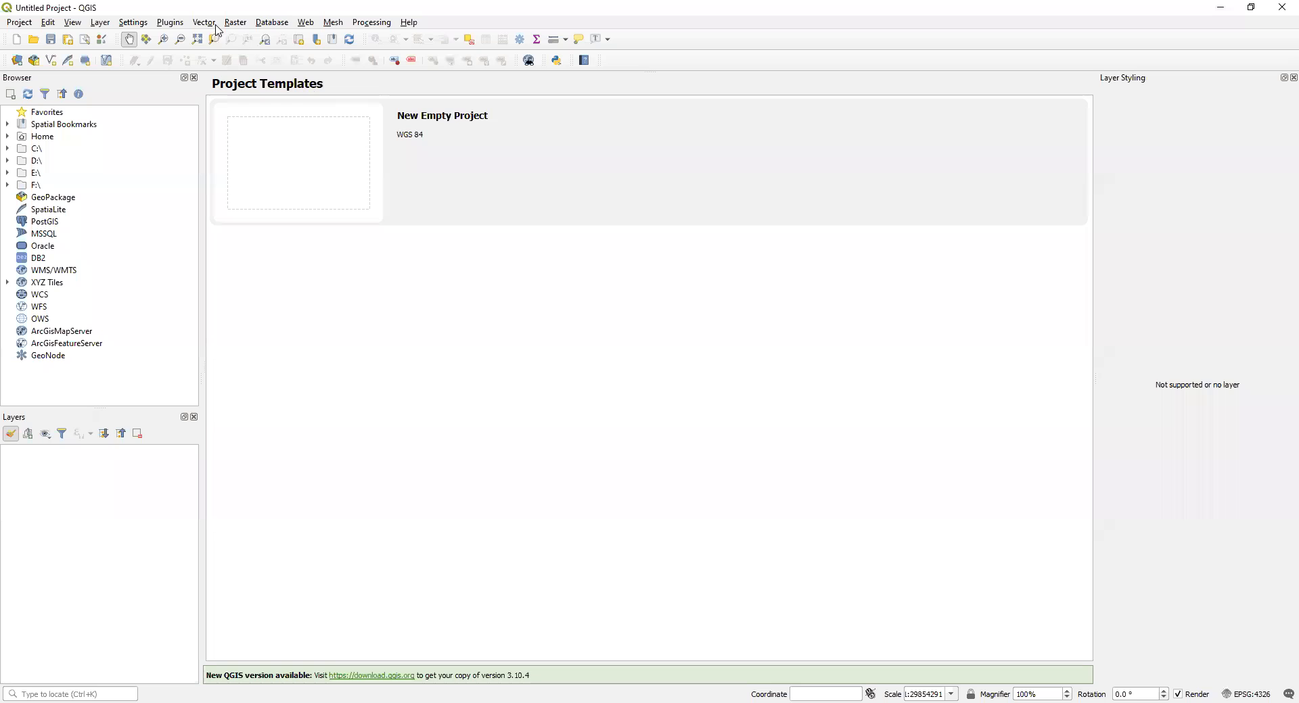
Step: Choose Localite.shp from the localite folder as the vector dataset and close the Data Source Manager
click(130, 23)
mouse_move(100, 23)
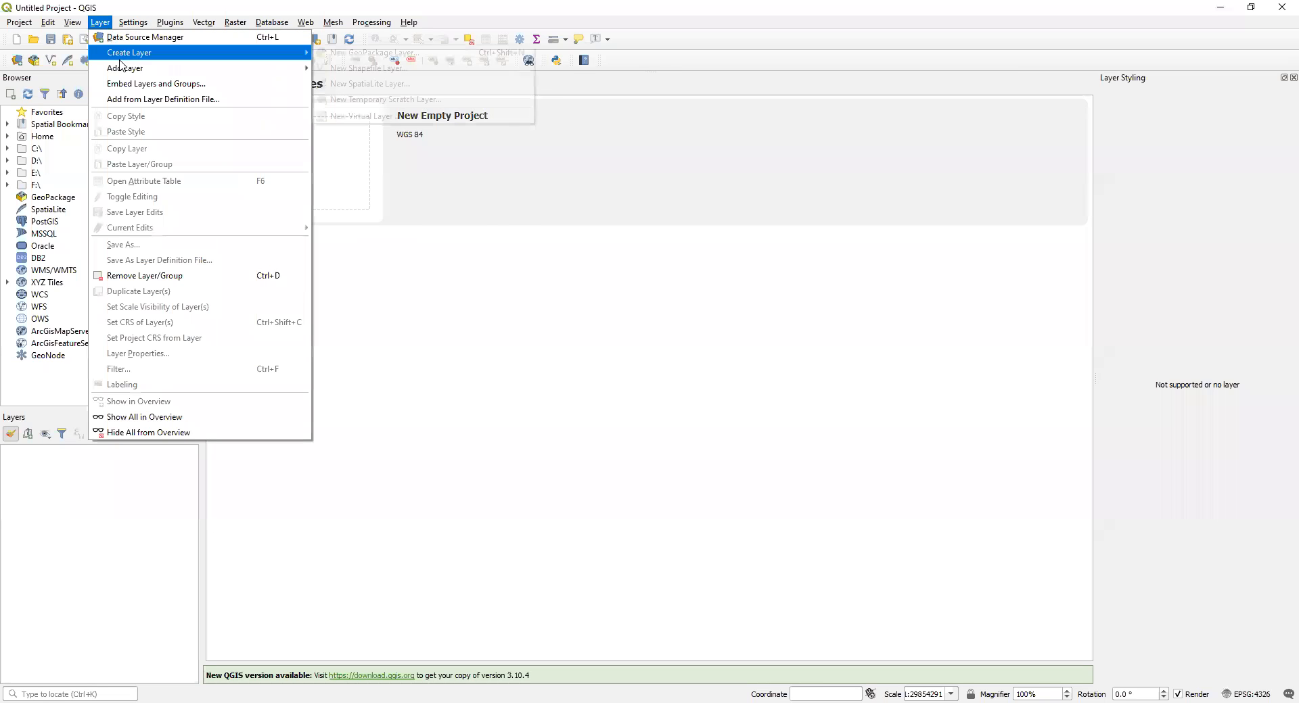
mouse_move(203, 68)
click(392, 71)
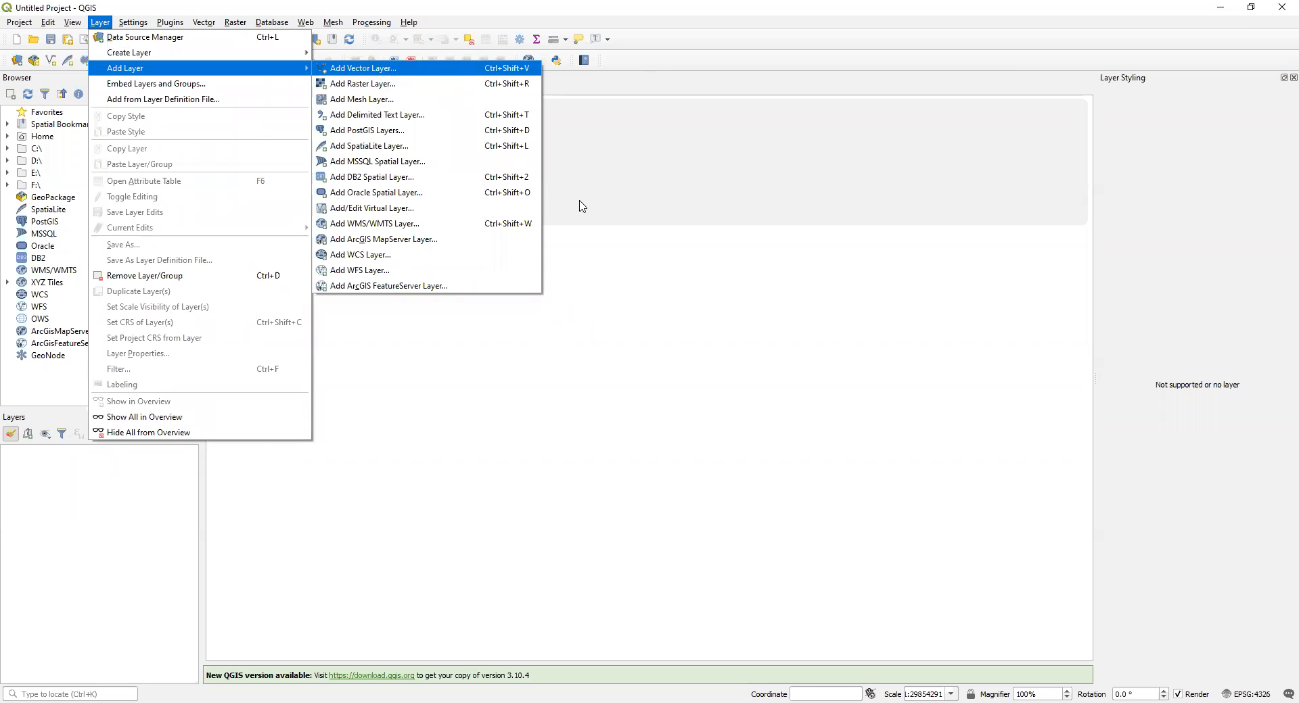
click(712, 310)
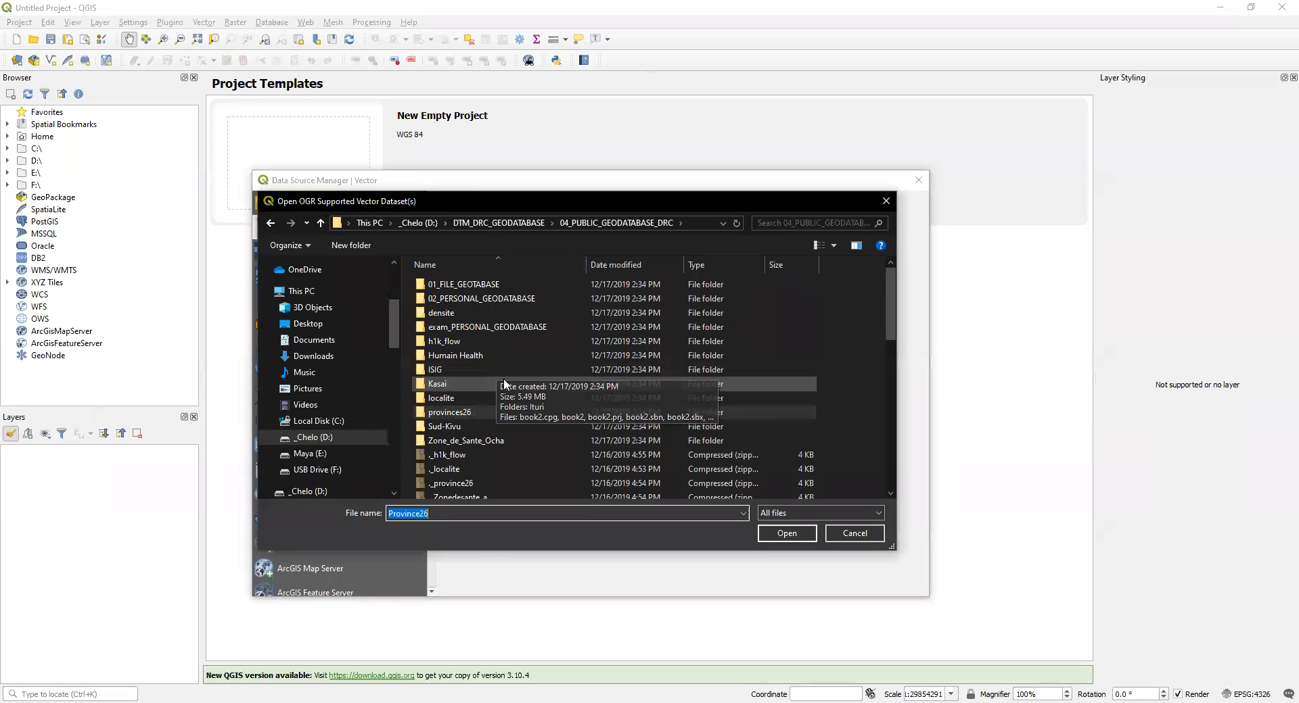
double_click(449, 398)
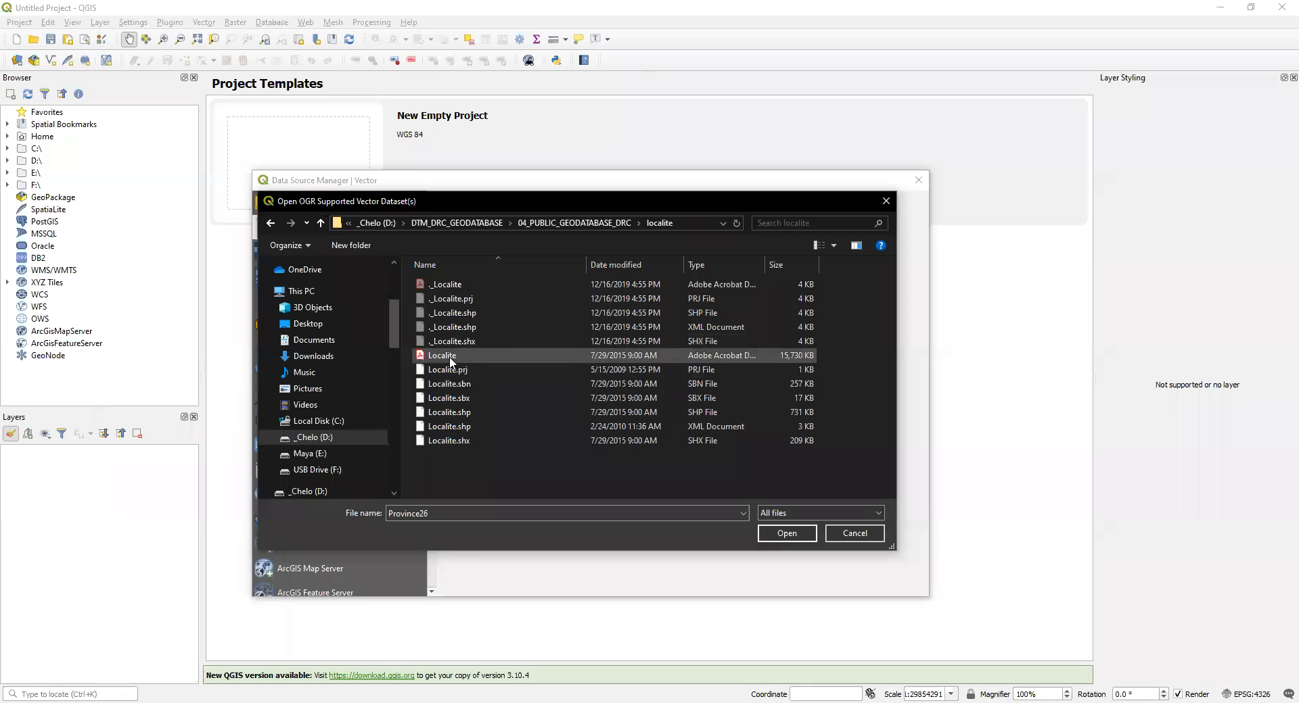
click(453, 413)
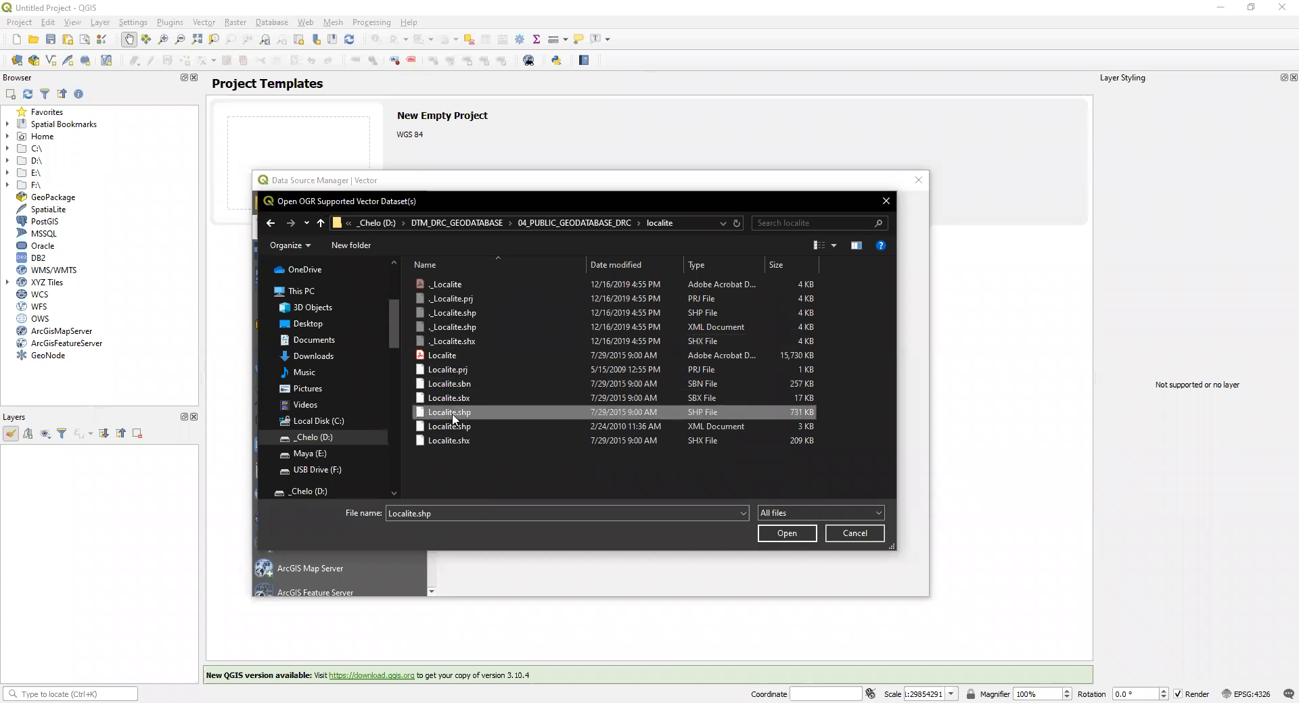
double_click(452, 415)
click(775, 583)
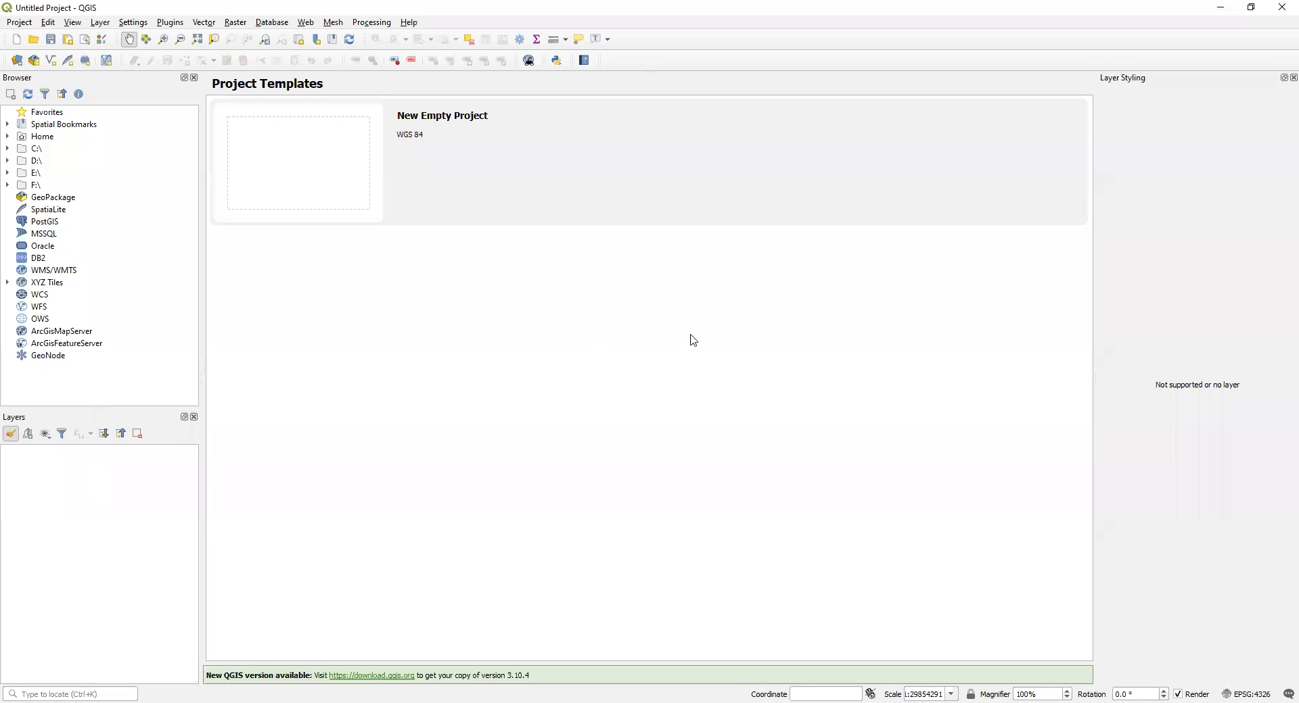
Step: Try again to load Localite.shp from the localite folder as a vector layer
click(101, 23)
mouse_move(135, 67)
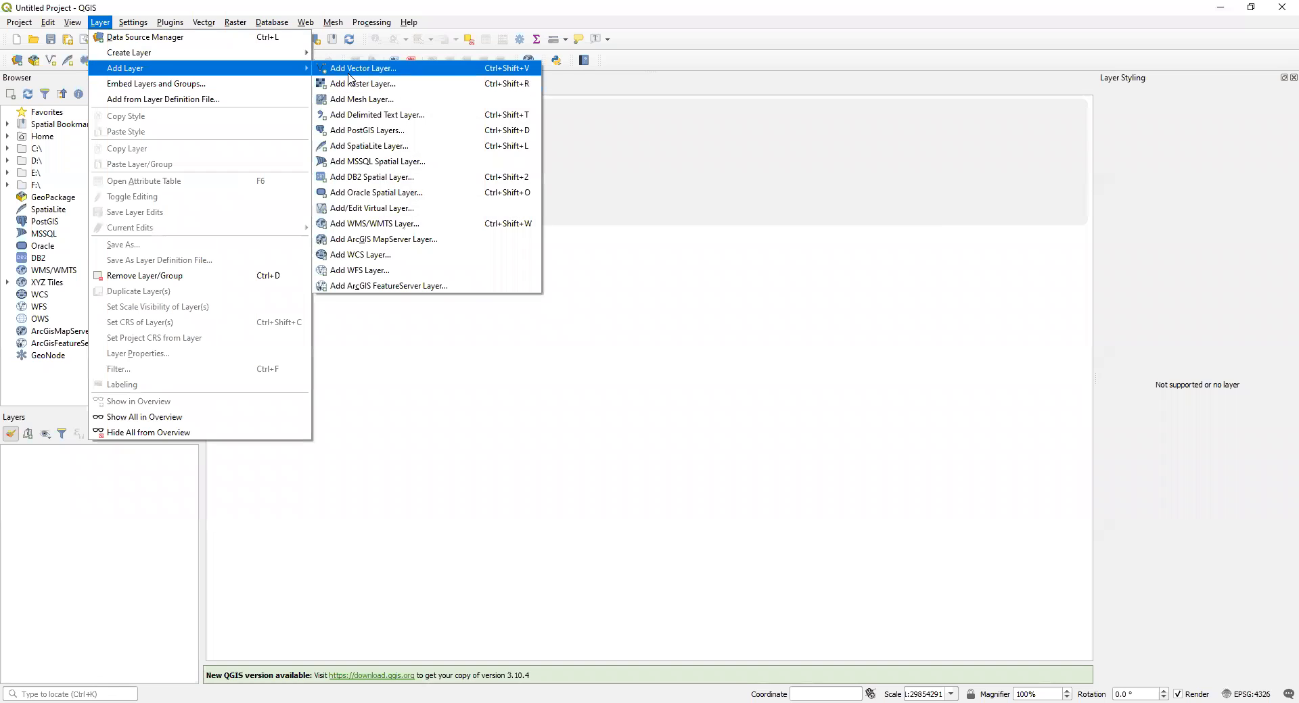
click(348, 75)
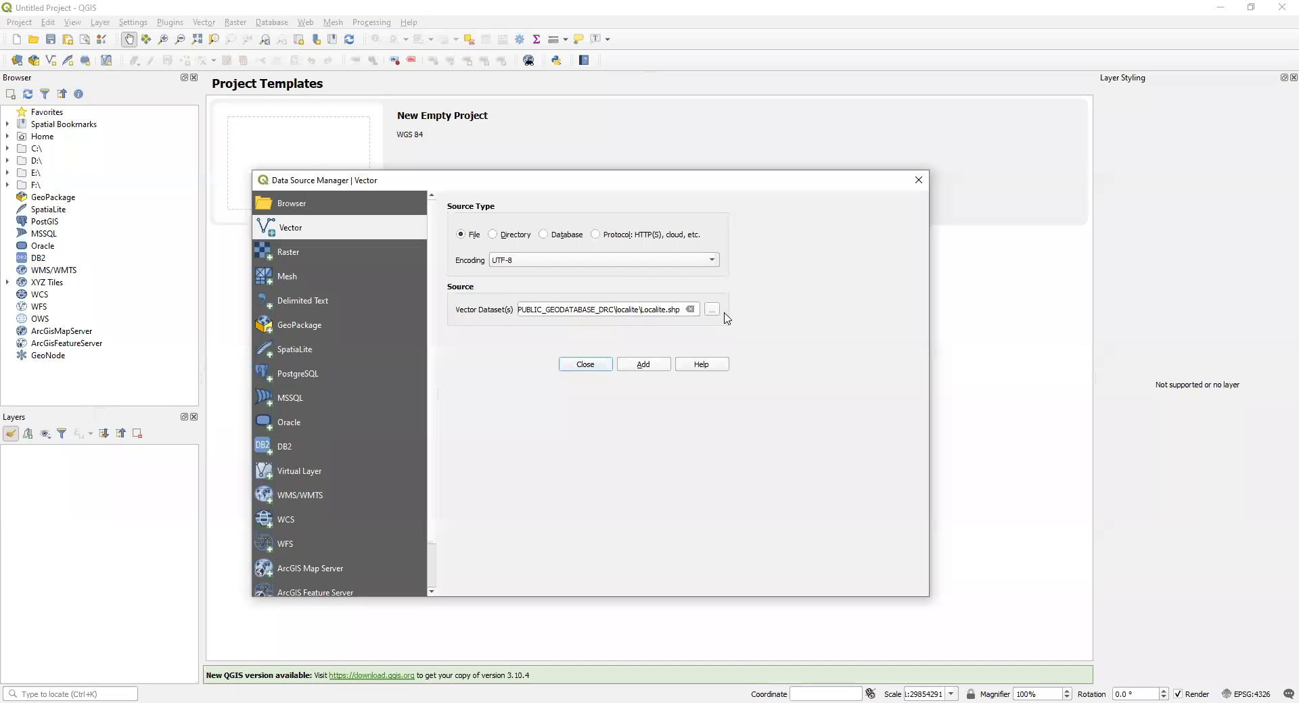
click(712, 309)
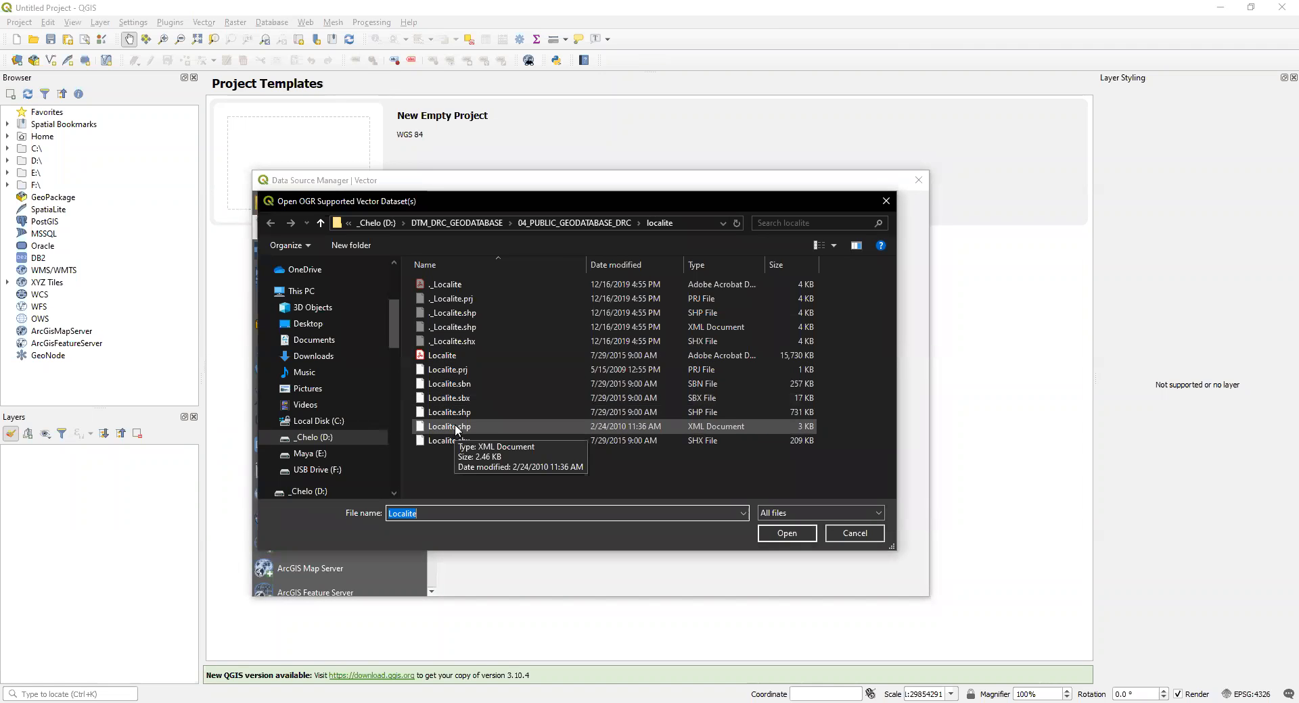
click(453, 413)
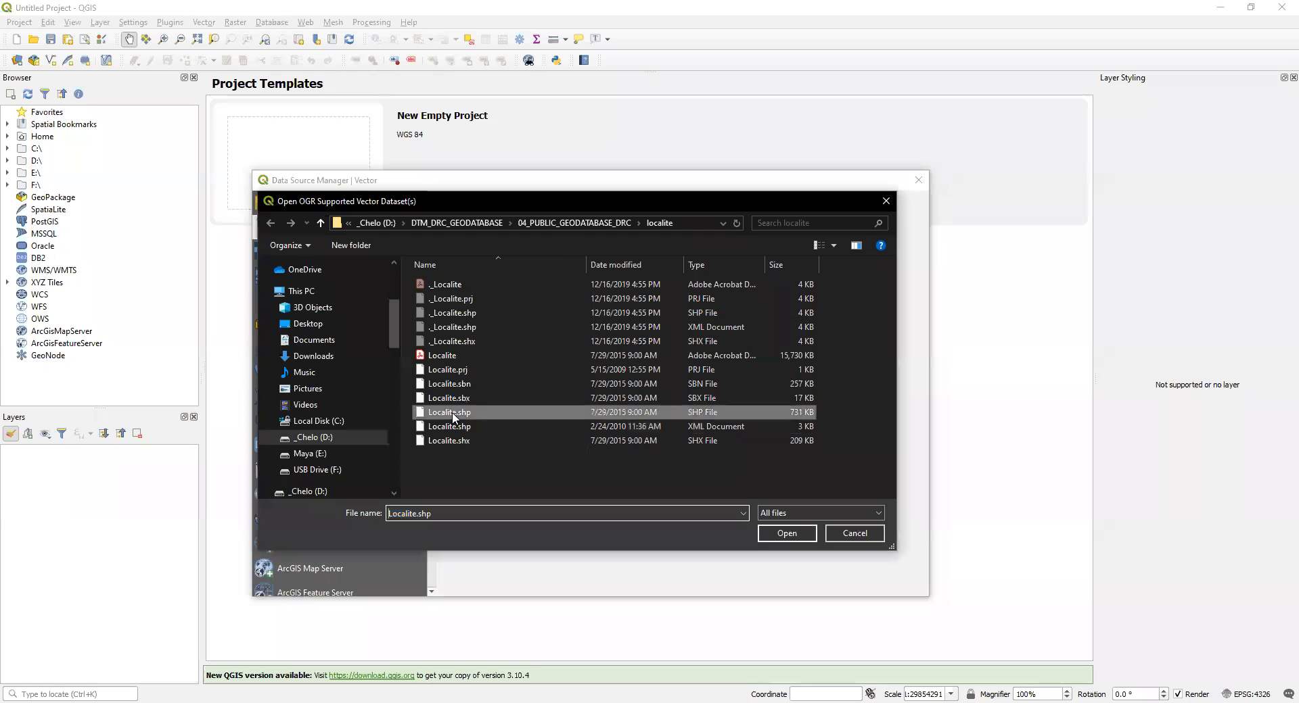
click(769, 535)
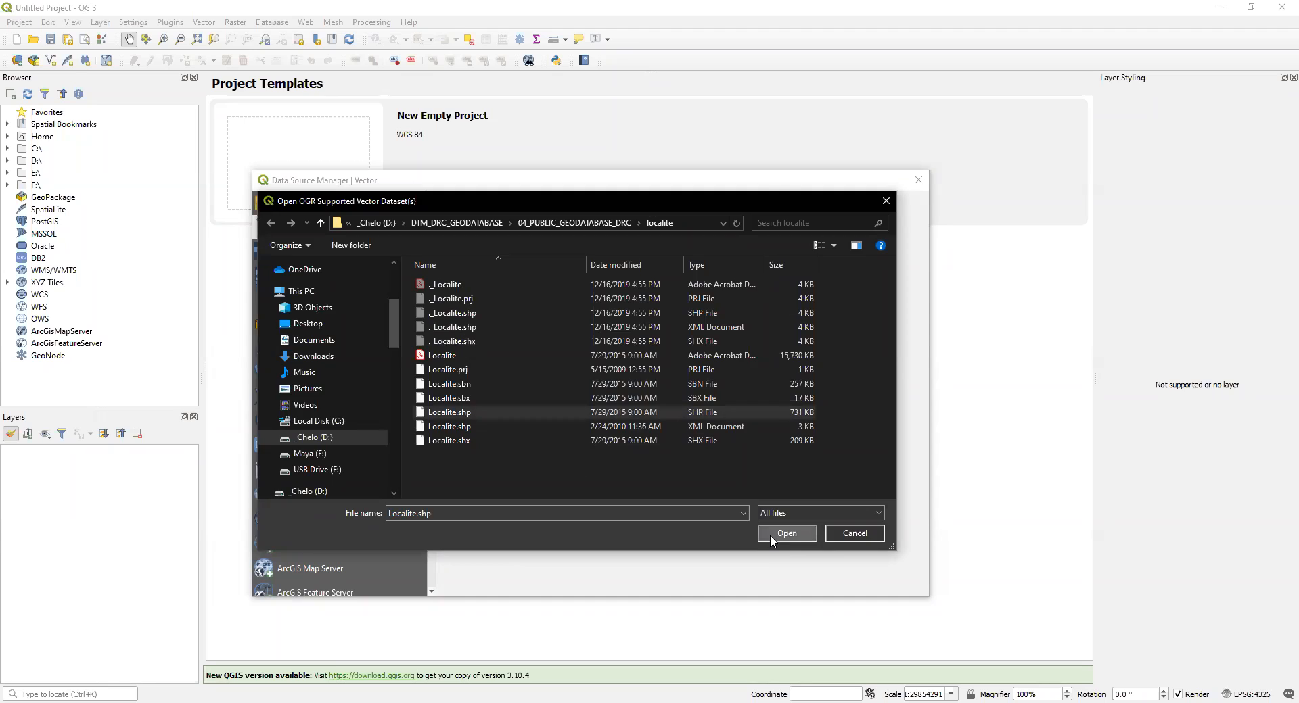
click(785, 534)
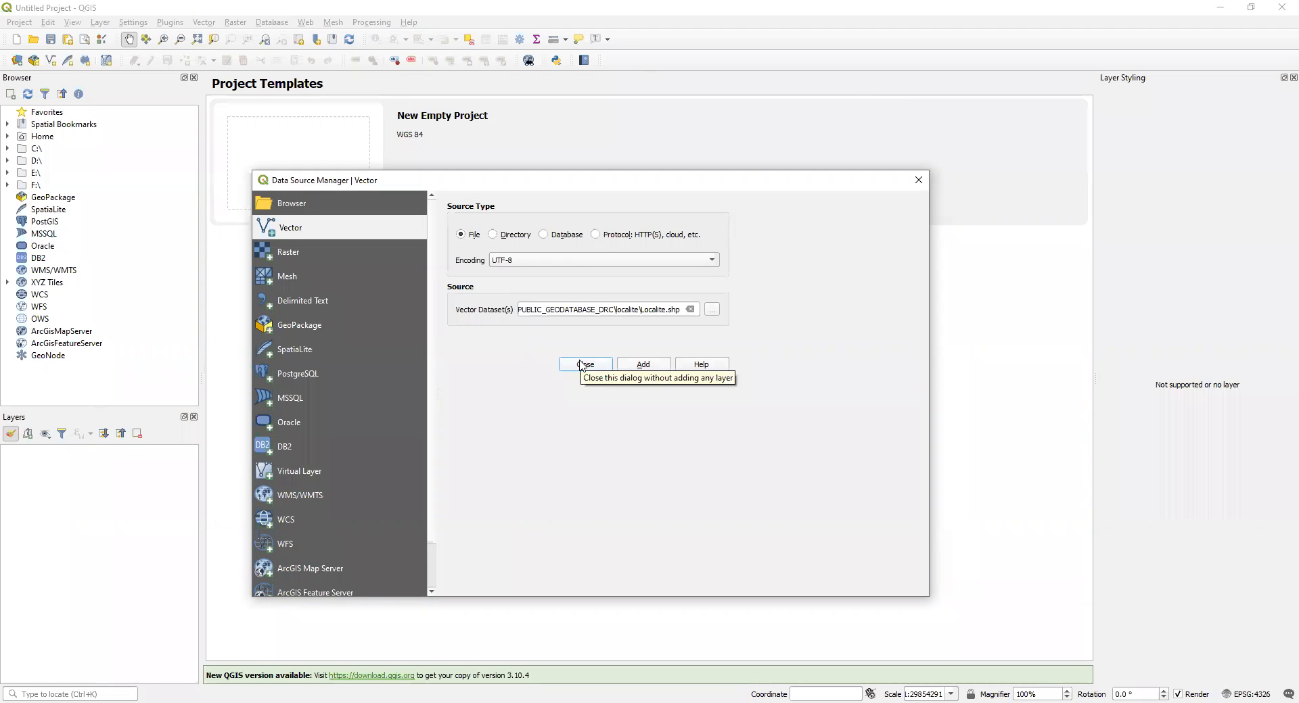
click(583, 365)
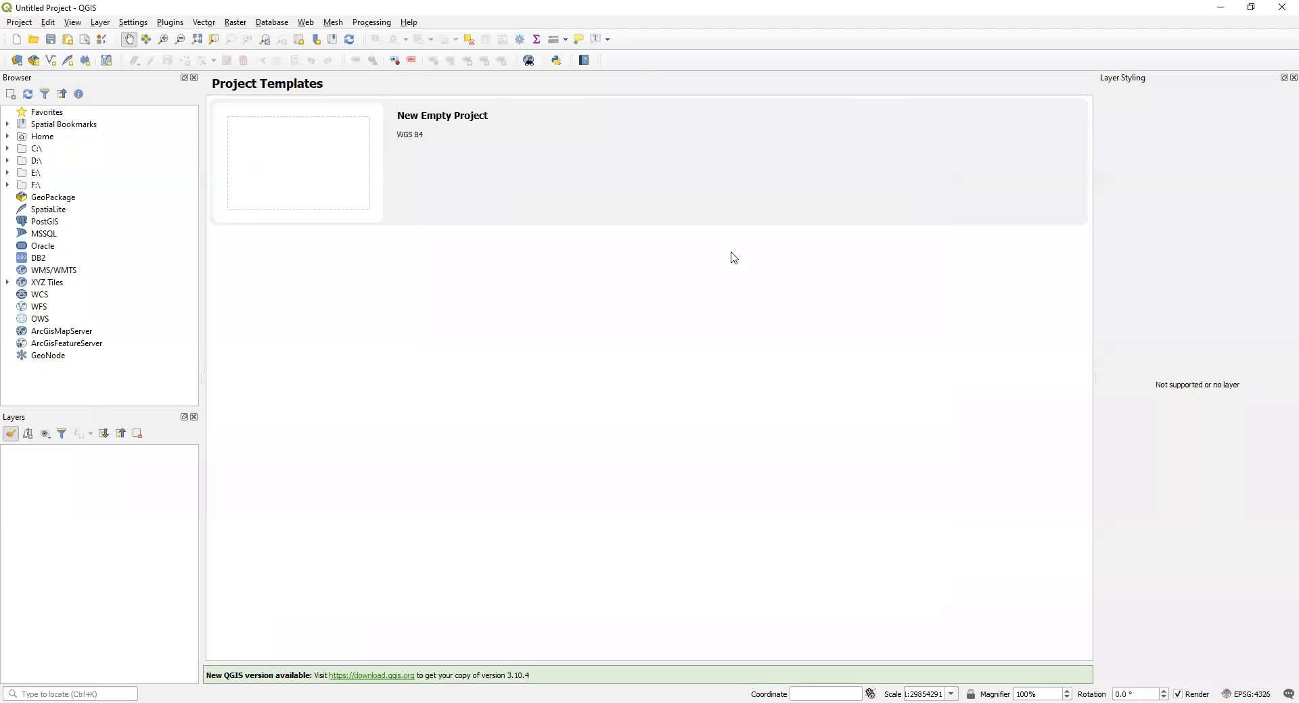
Step: Choose densite-mercycorps.shp from the densite folder as the vector dataset and close the Data Source Manager
right_click(61, 491)
click(17, 479)
click(100, 22)
mouse_move(124, 69)
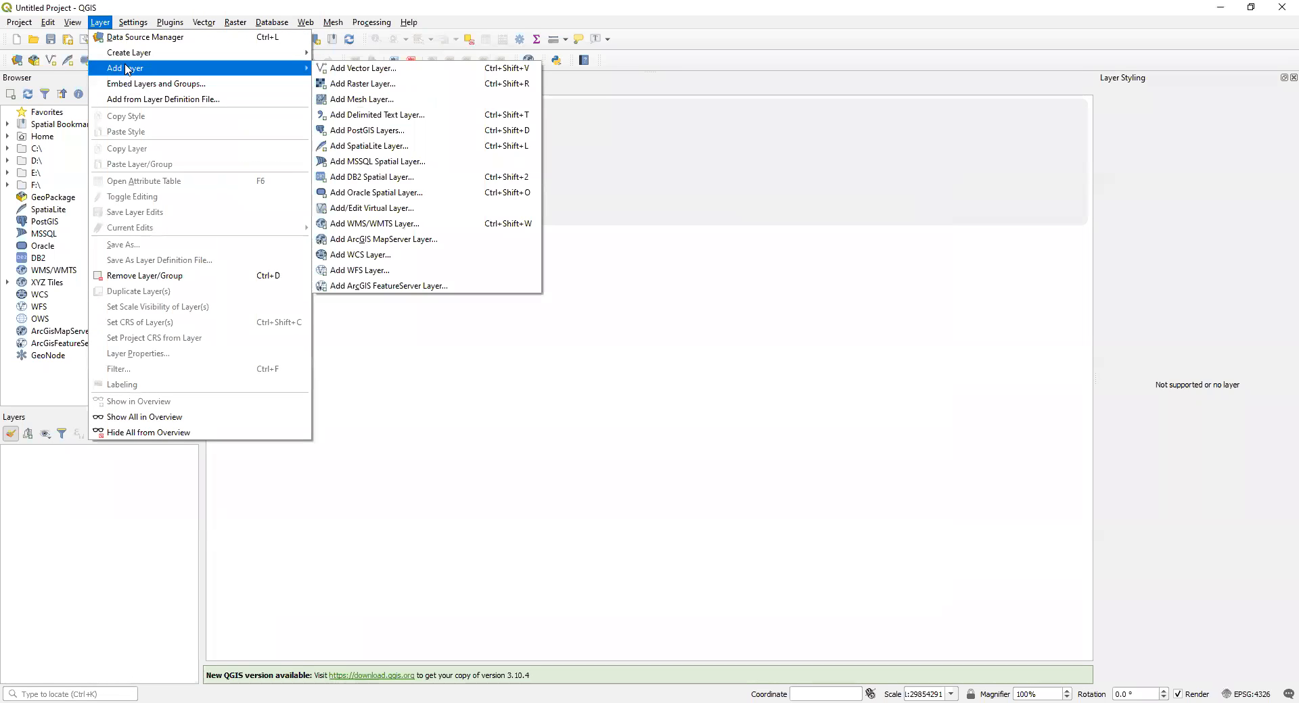
click(379, 73)
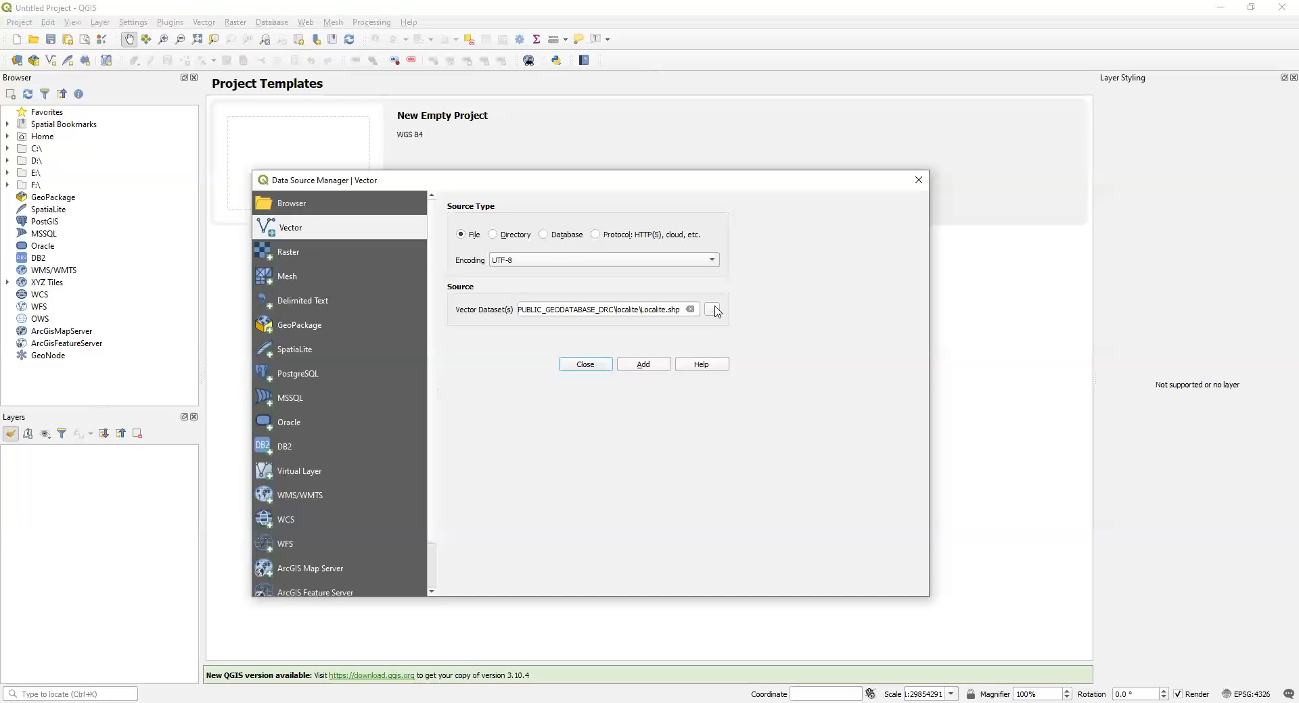
click(712, 309)
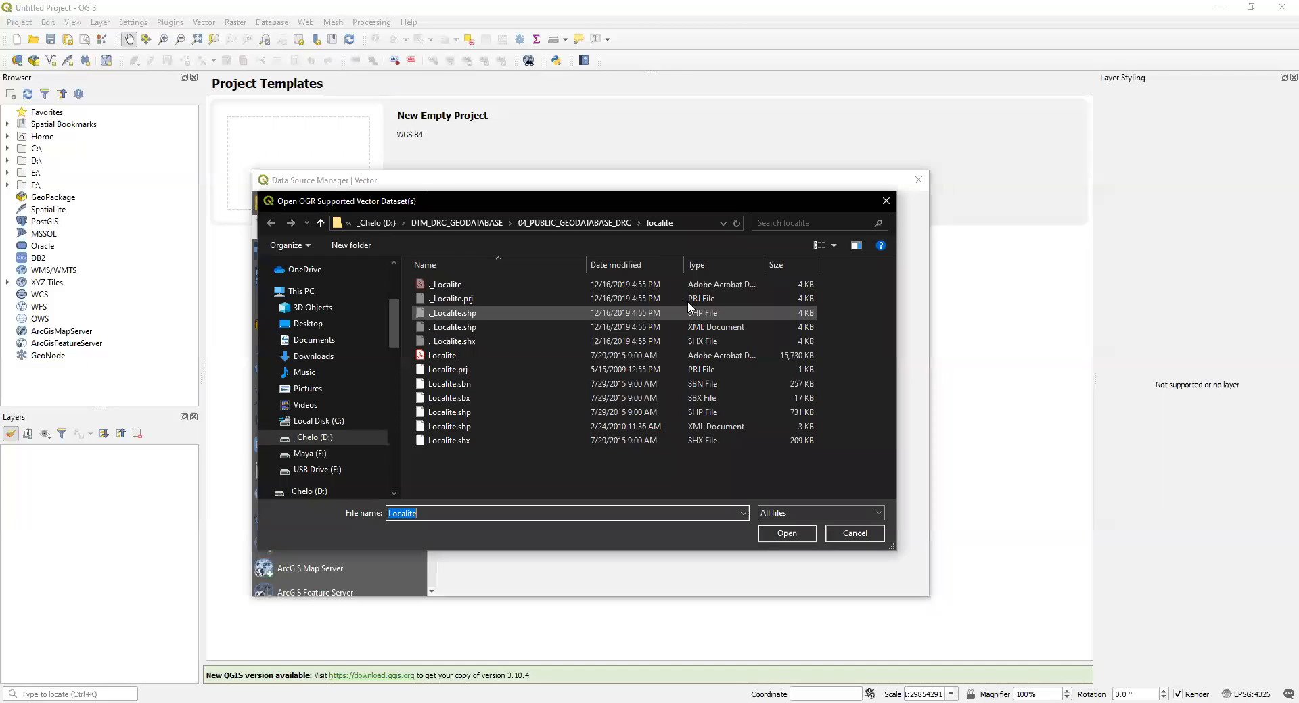
click(551, 224)
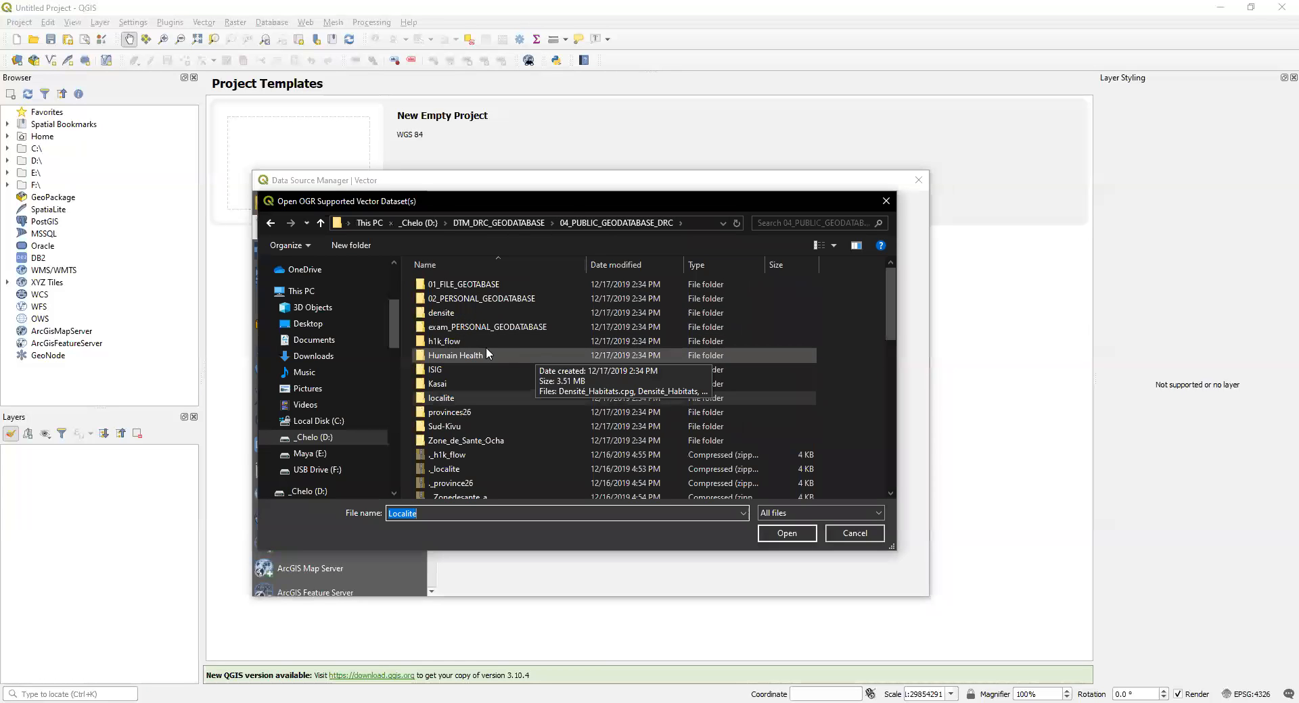
double_click(443, 313)
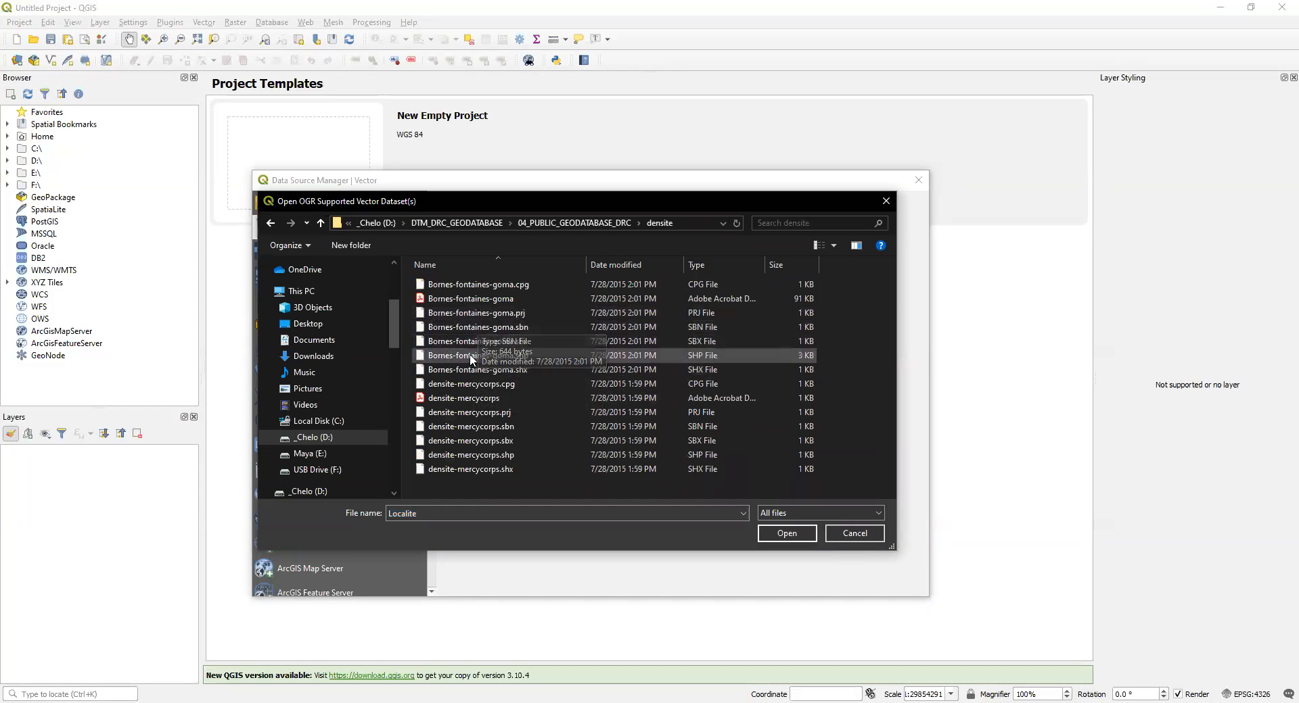
click(481, 455)
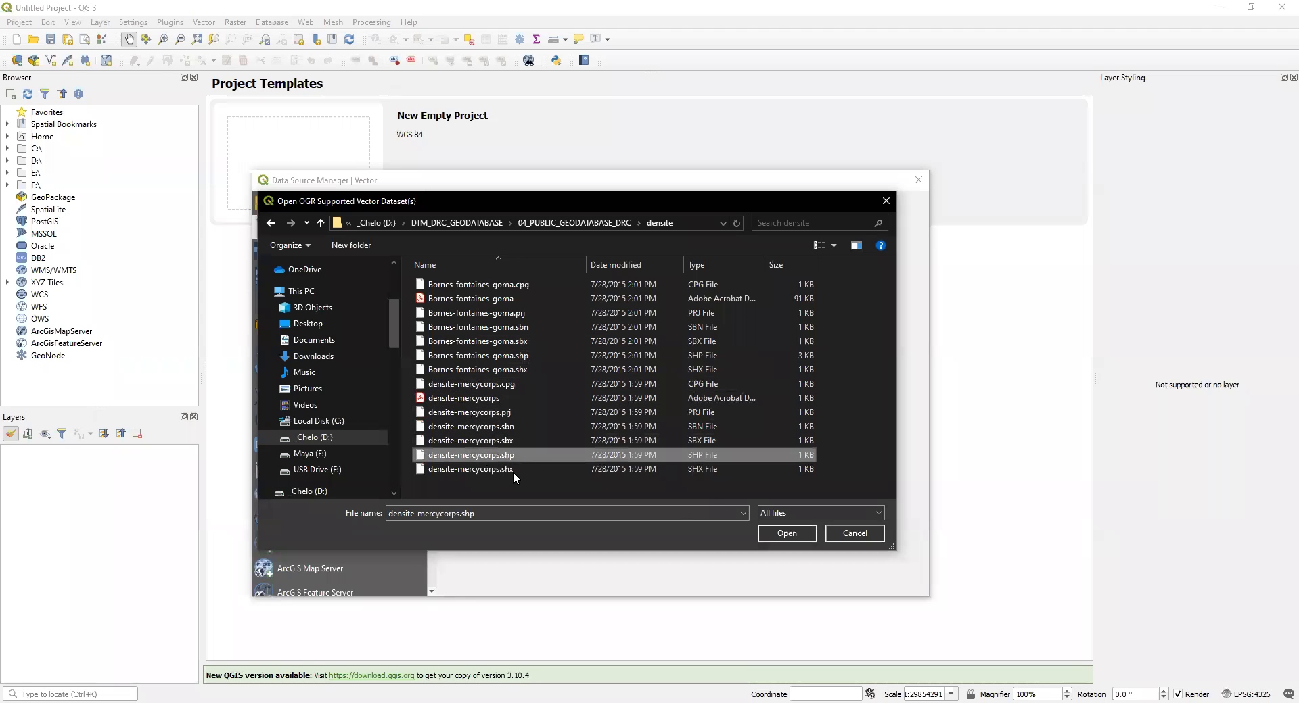
click(787, 534)
click(785, 582)
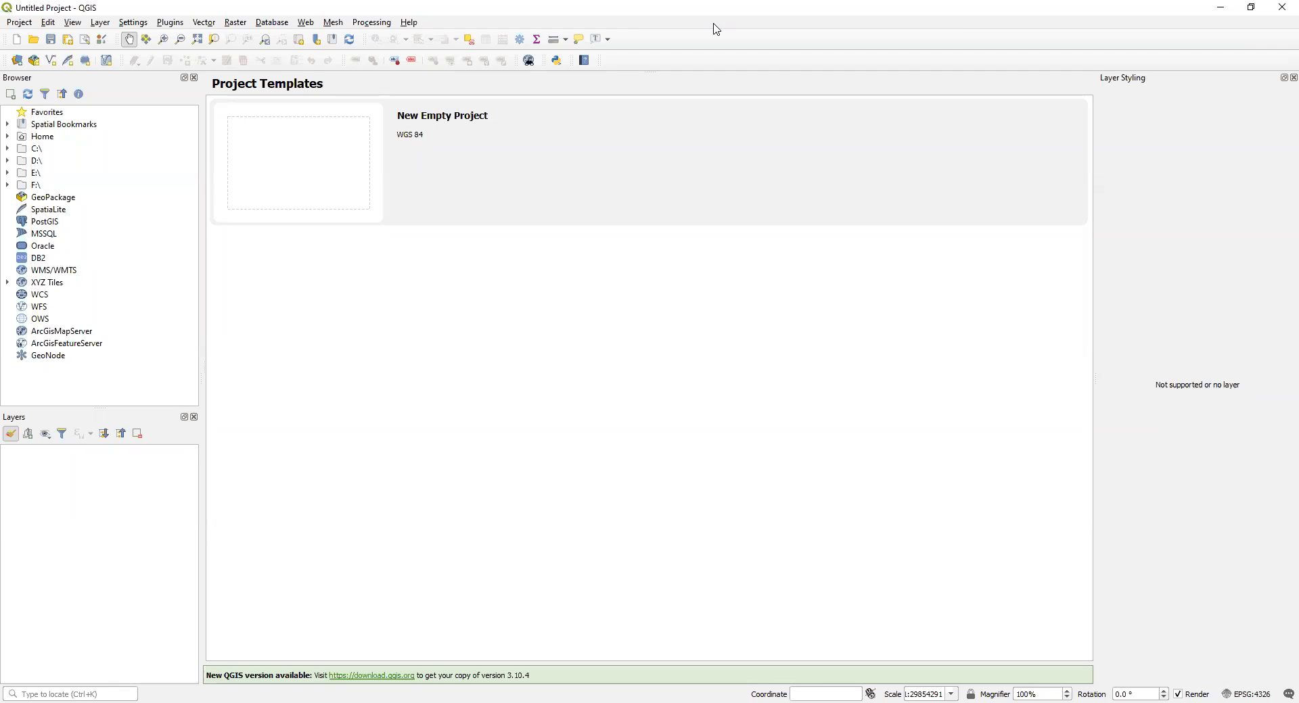
Step: Create a new empty project from the WGS 84 template
mouse_move(633, 25)
double_click(448, 116)
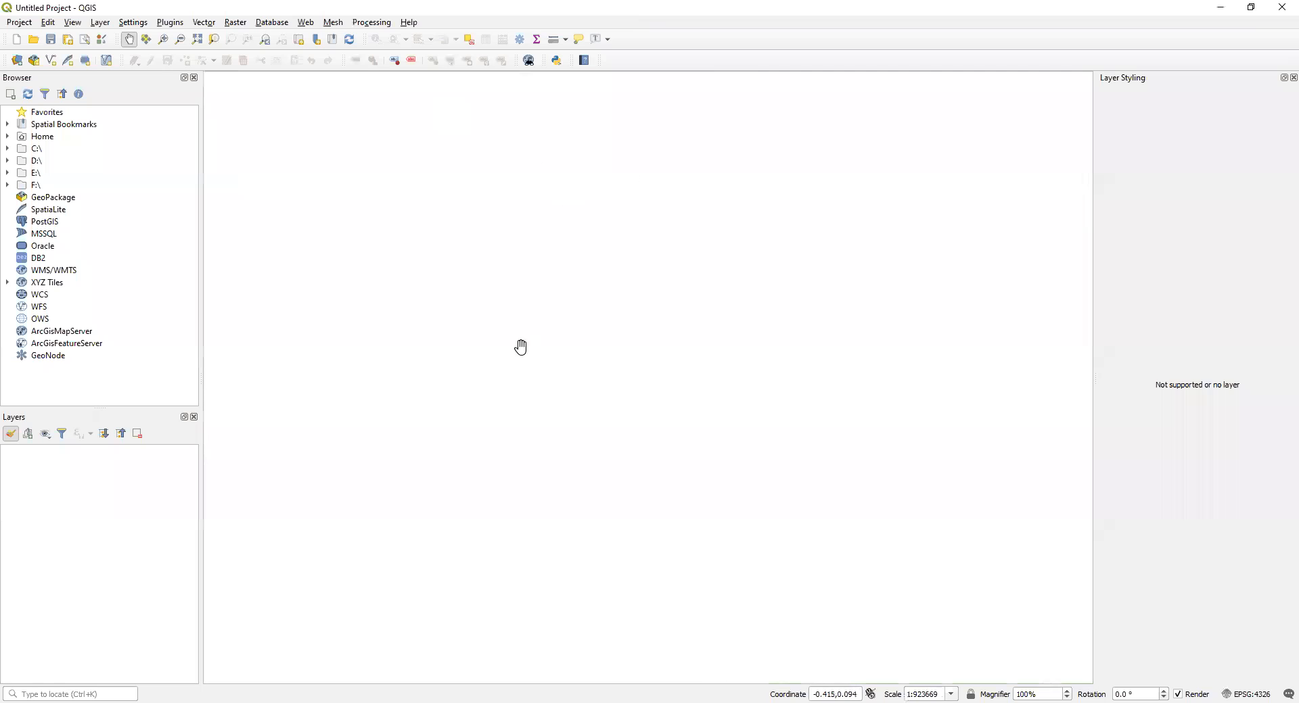
click(100, 22)
mouse_move(115, 54)
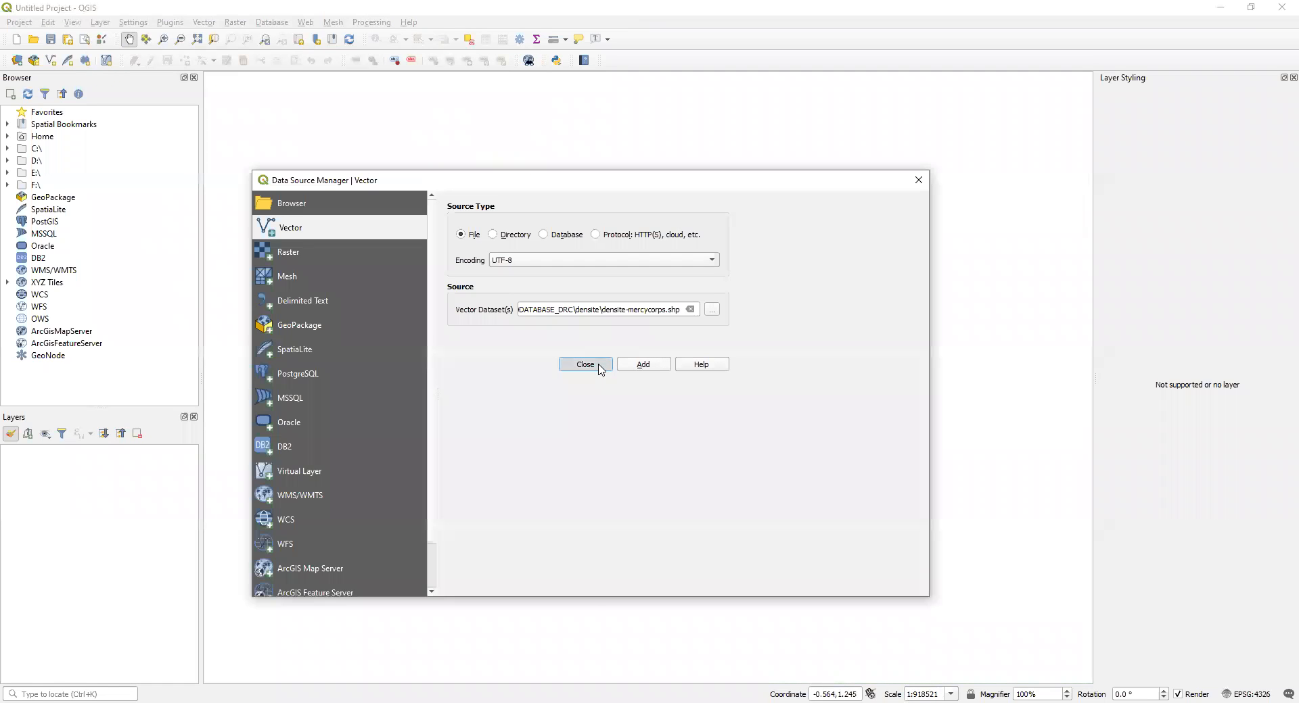
click(598, 365)
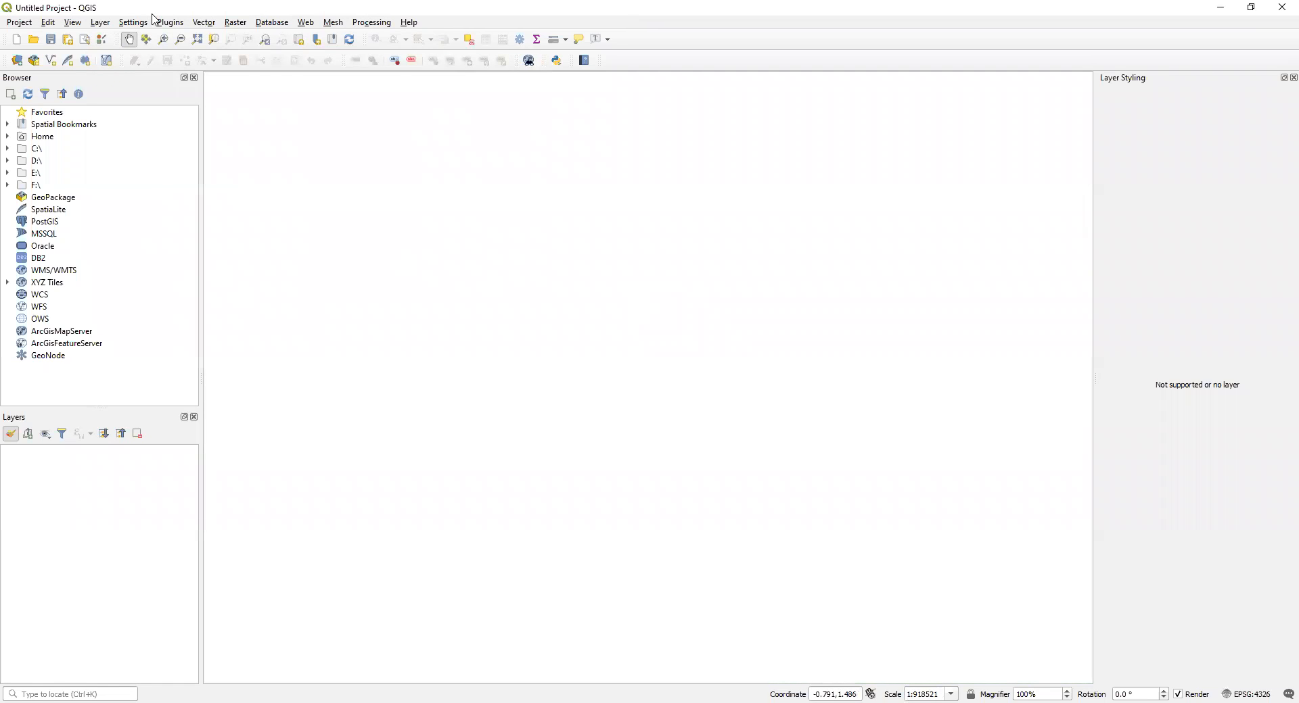
Step: Add the densite-mercycorps.shp dataset to the project as a vector layer and close the Data Source Manager
click(100, 22)
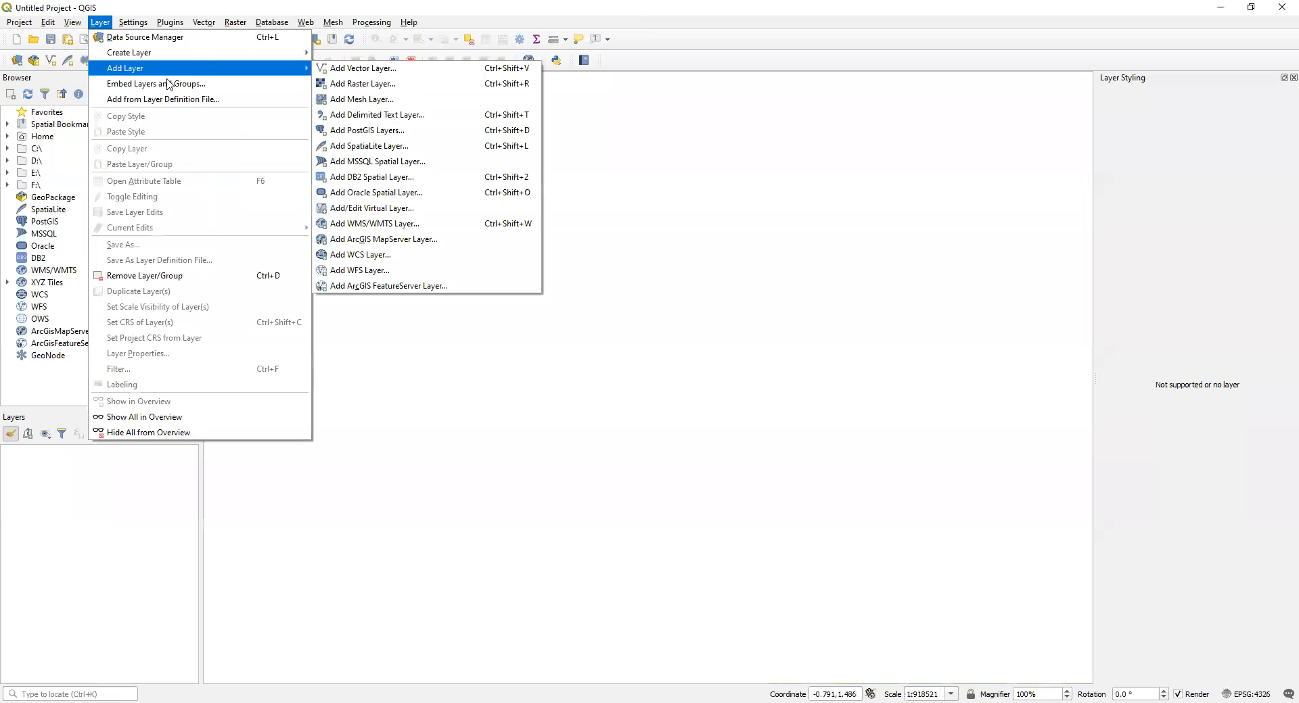
click(346, 69)
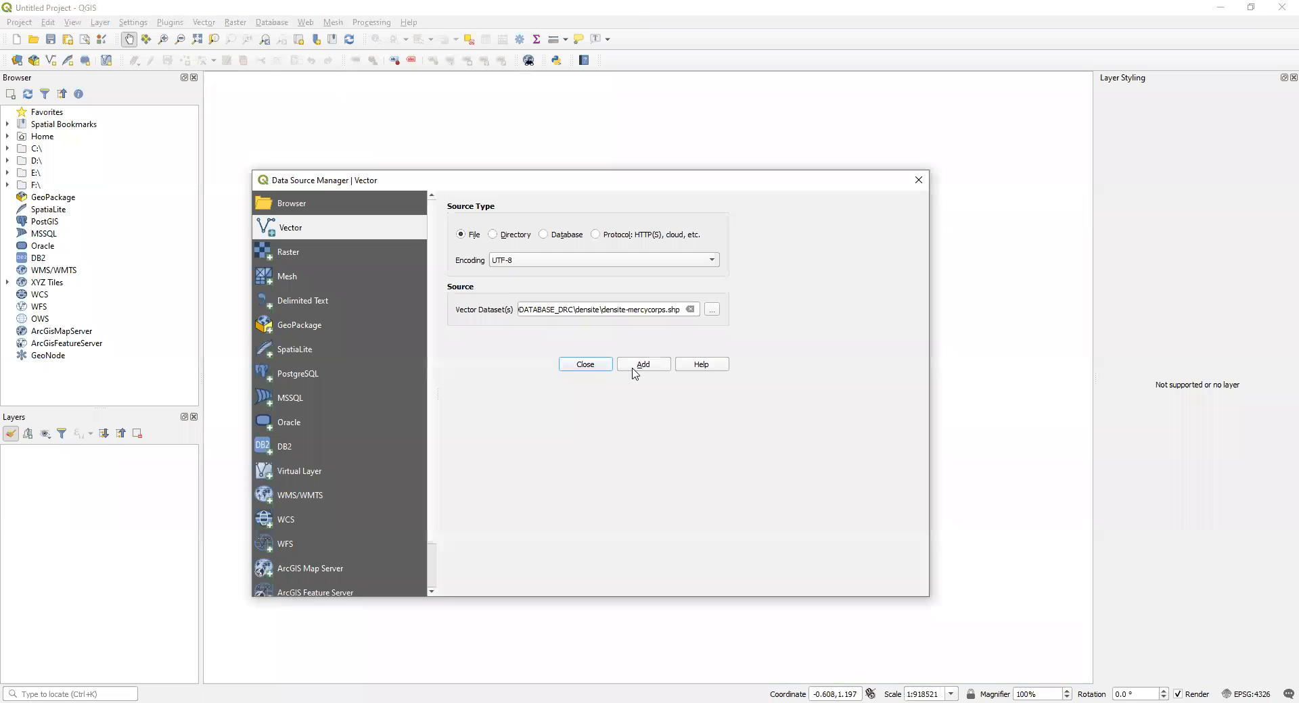
click(646, 366)
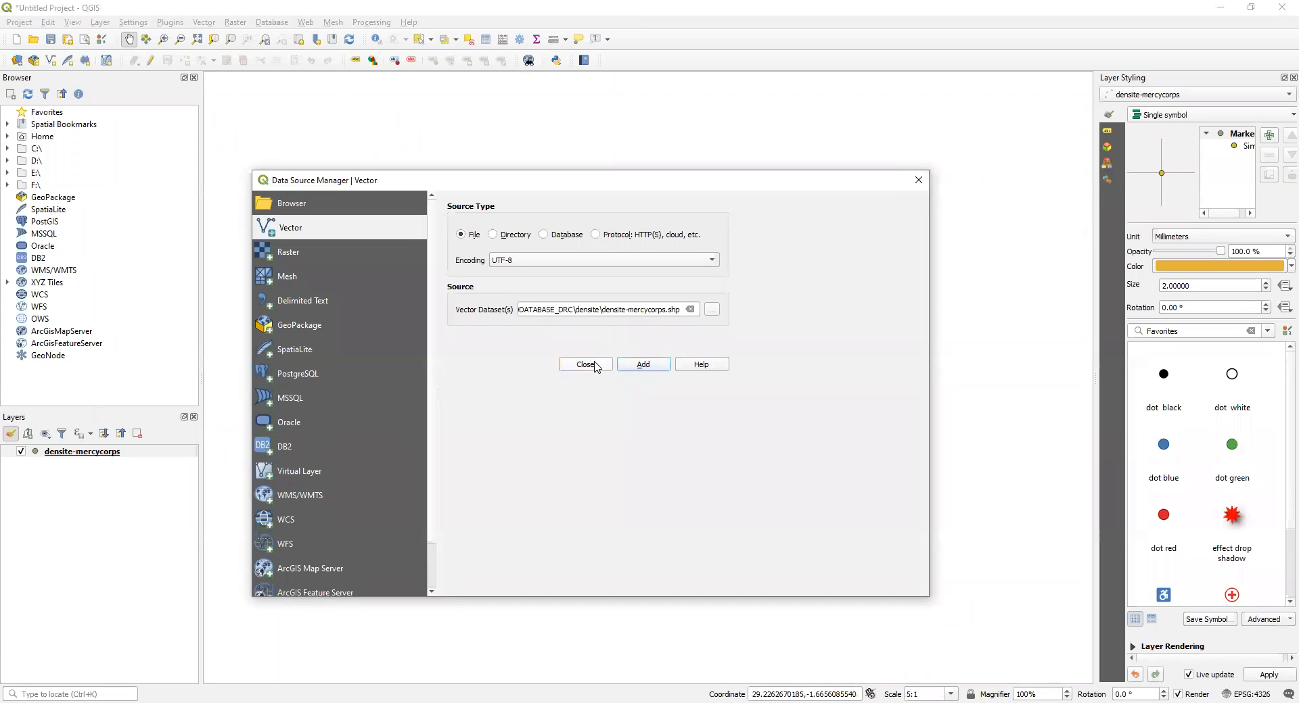
click(924, 183)
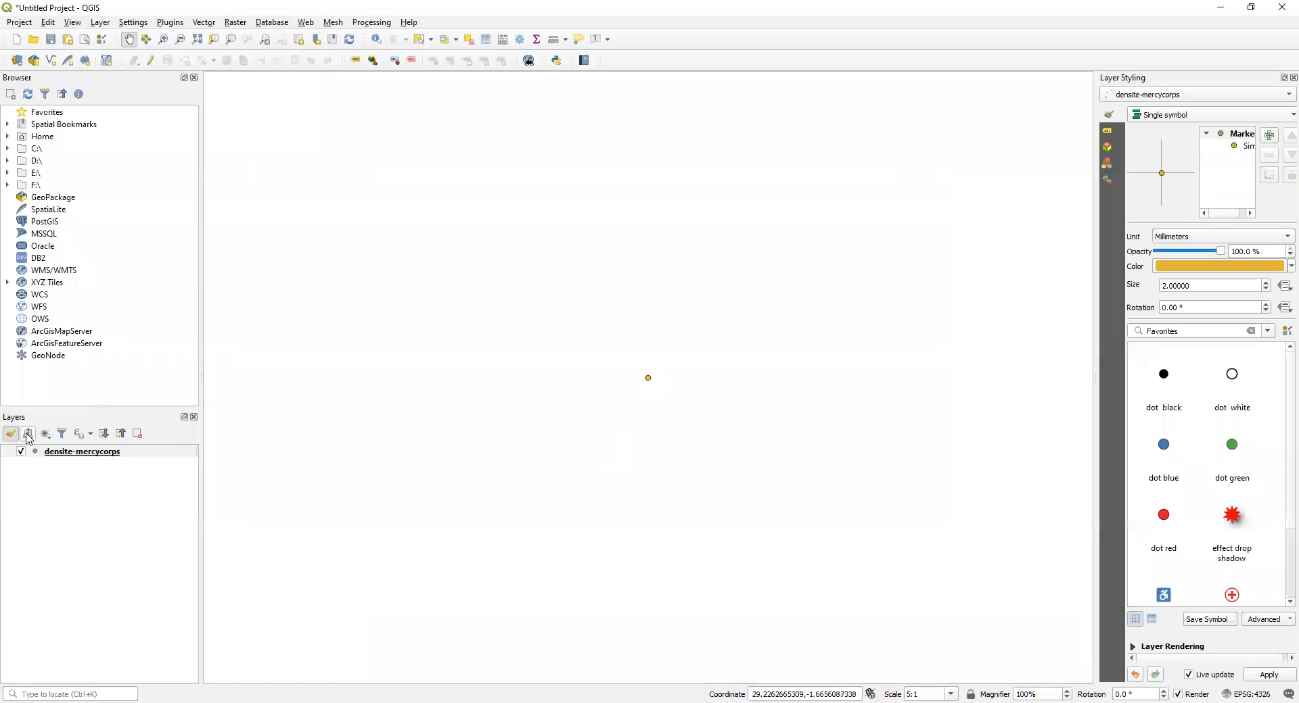
scroll(670, 377, down, 1)
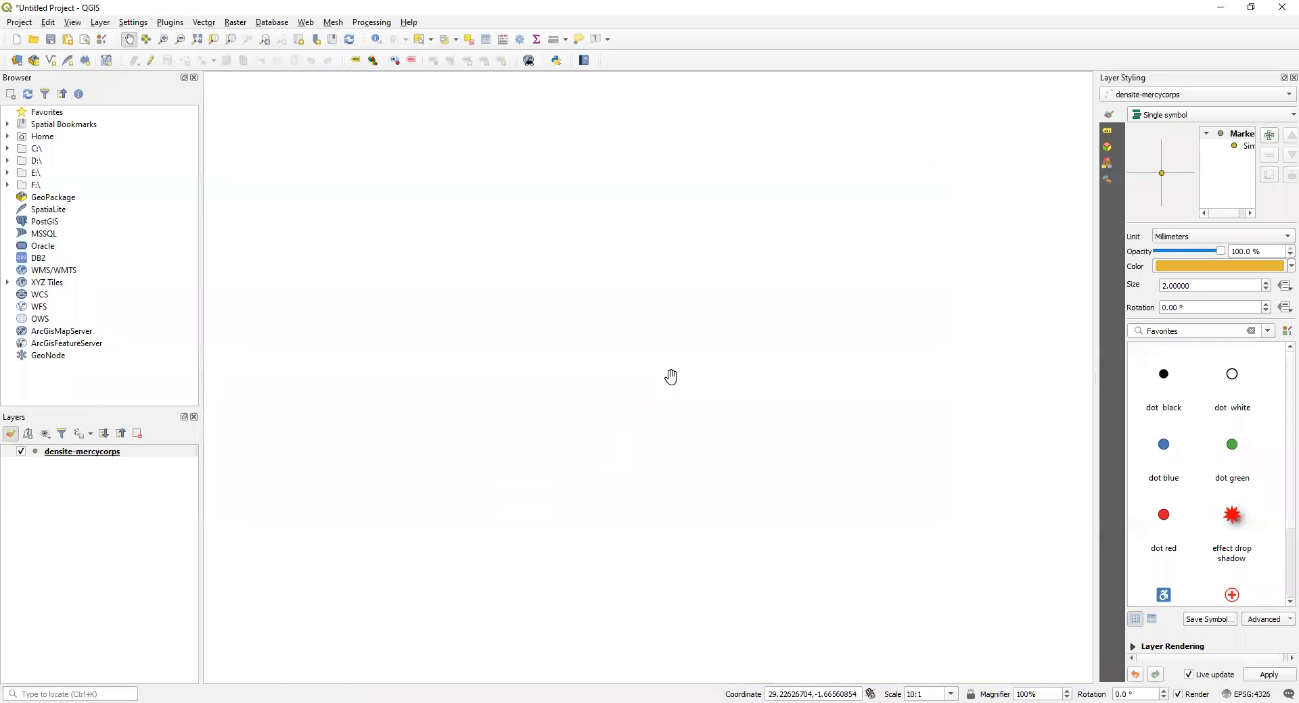
scroll(671, 377, down, 6)
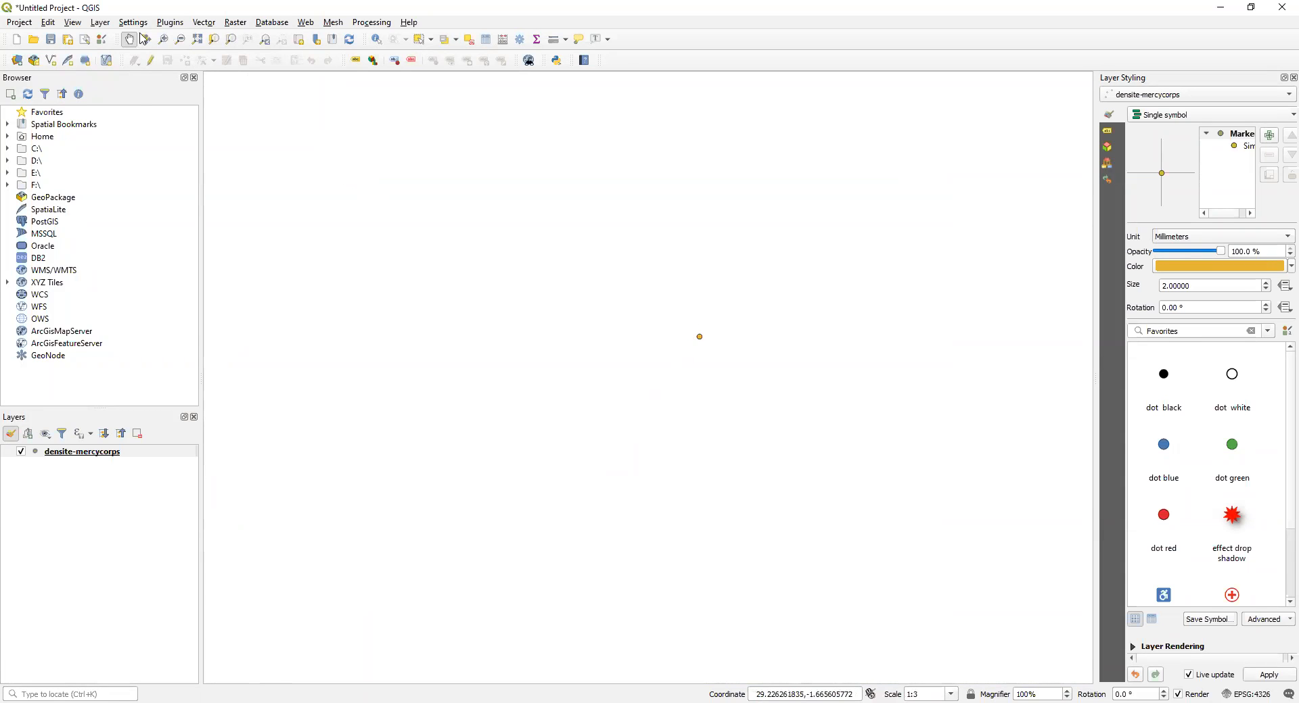
Step: Look over the layer creation and adding options, inspect the vector dataset path in the Data Source Manager and close it
click(100, 22)
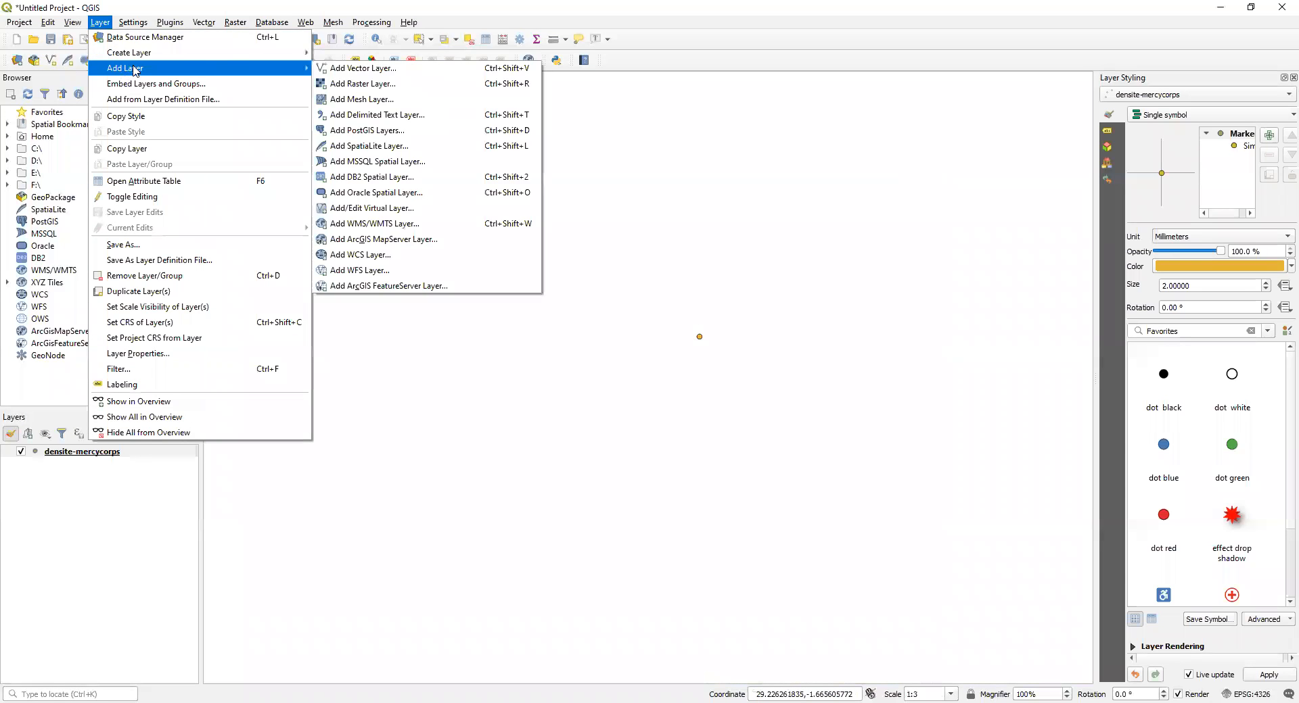
mouse_move(306, 22)
mouse_move(101, 22)
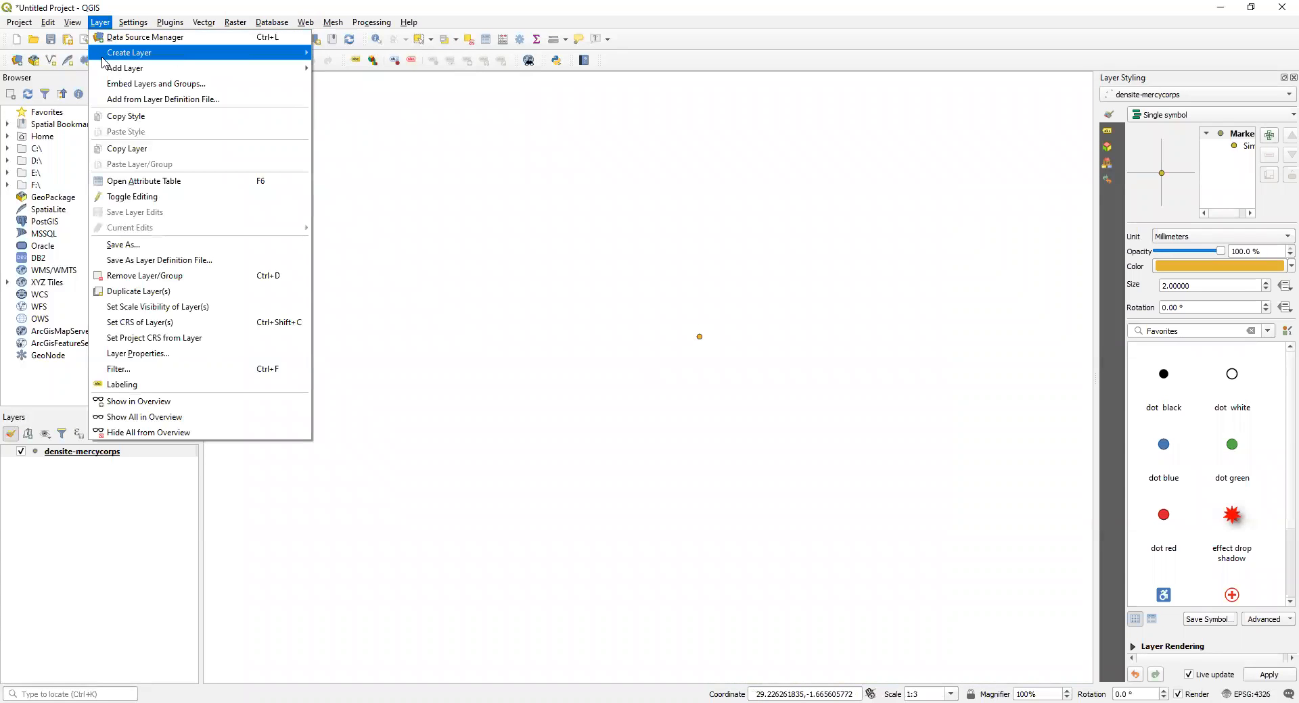
mouse_move(134, 71)
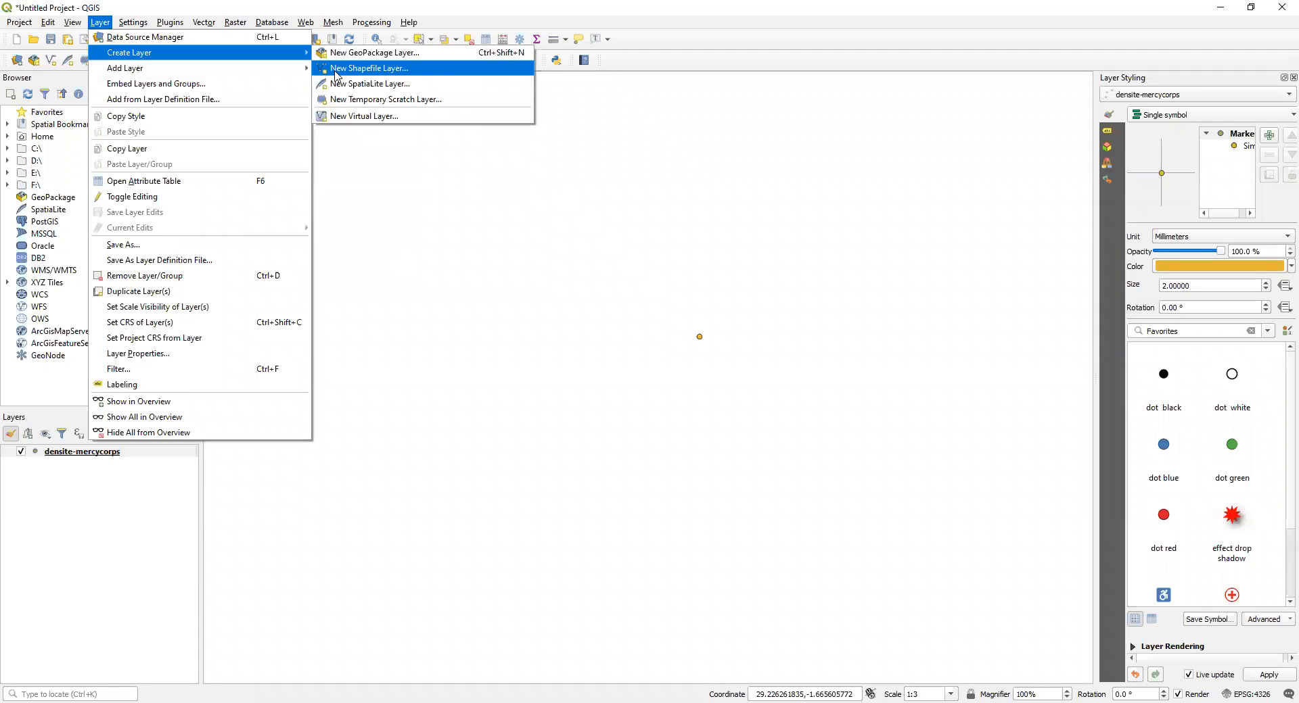
mouse_move(276, 74)
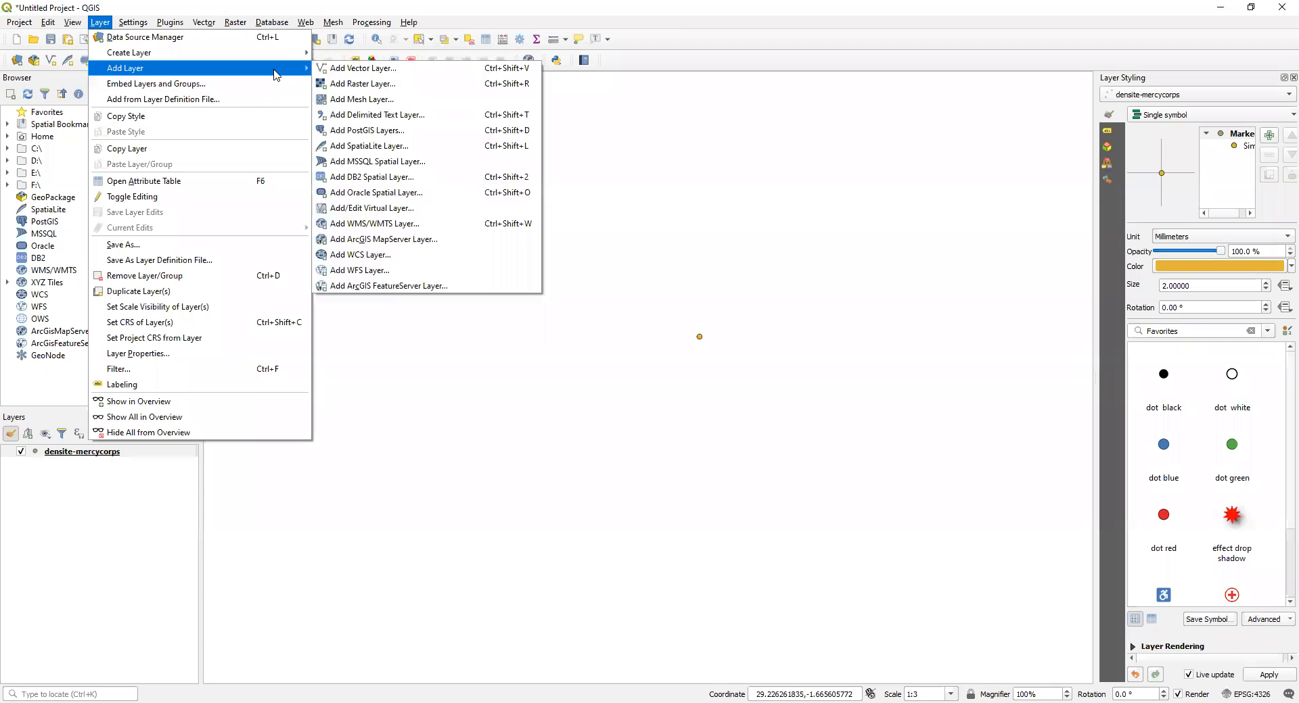
click(322, 74)
click(740, 331)
drag(728, 330, 623, 331)
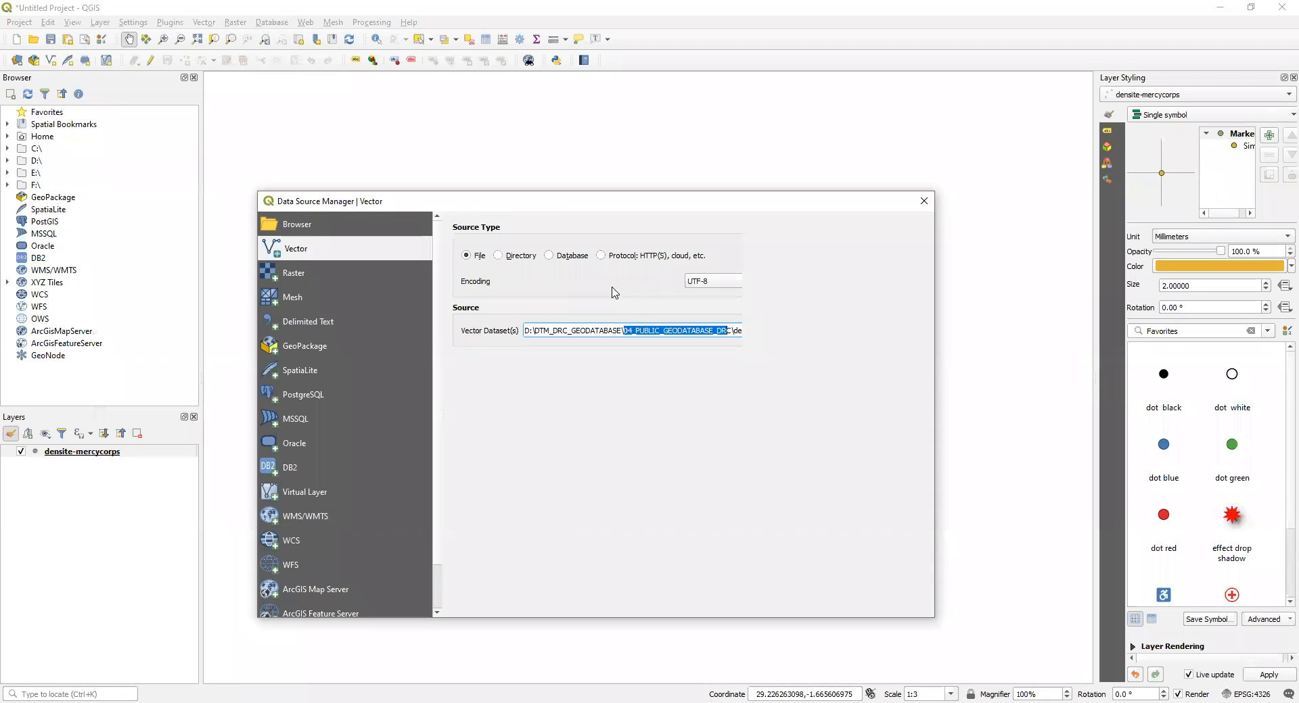
key(Right)
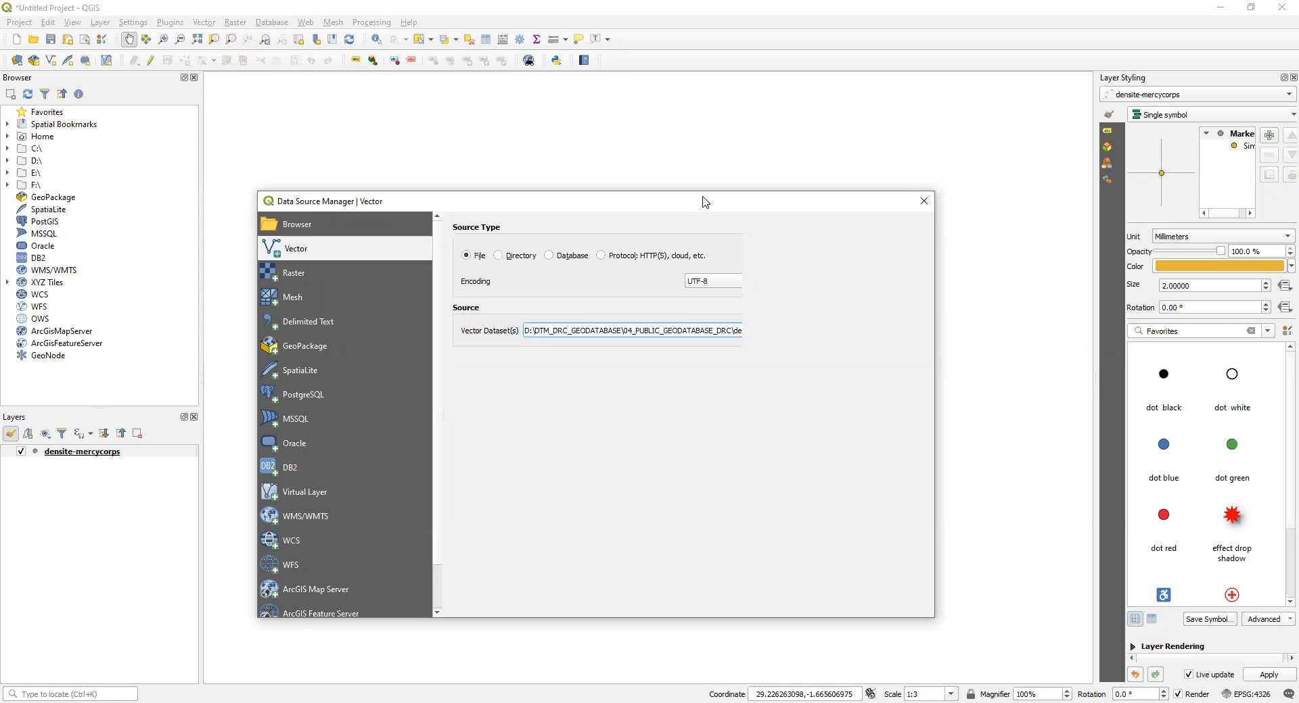
drag(701, 203, 468, 136)
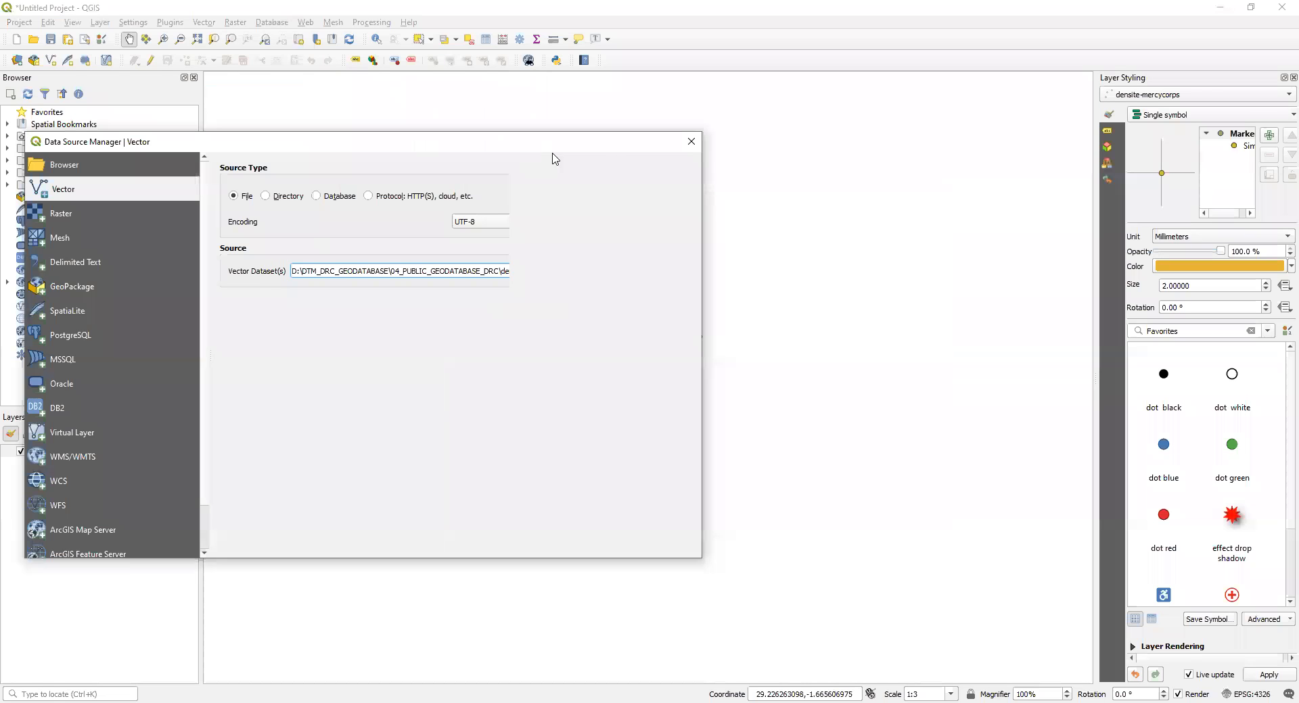
click(690, 139)
Step: Zoom to the densite-mercycorps layer and examine the map around it
click(90, 494)
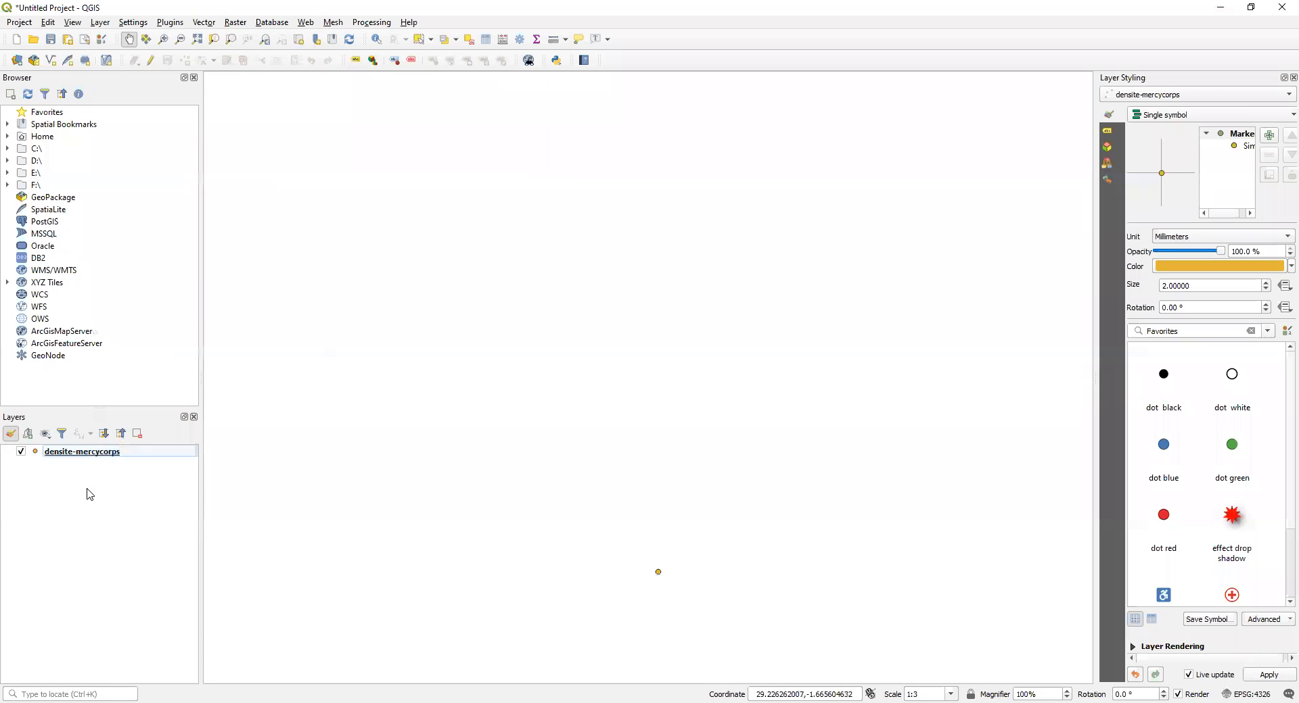
click(61, 454)
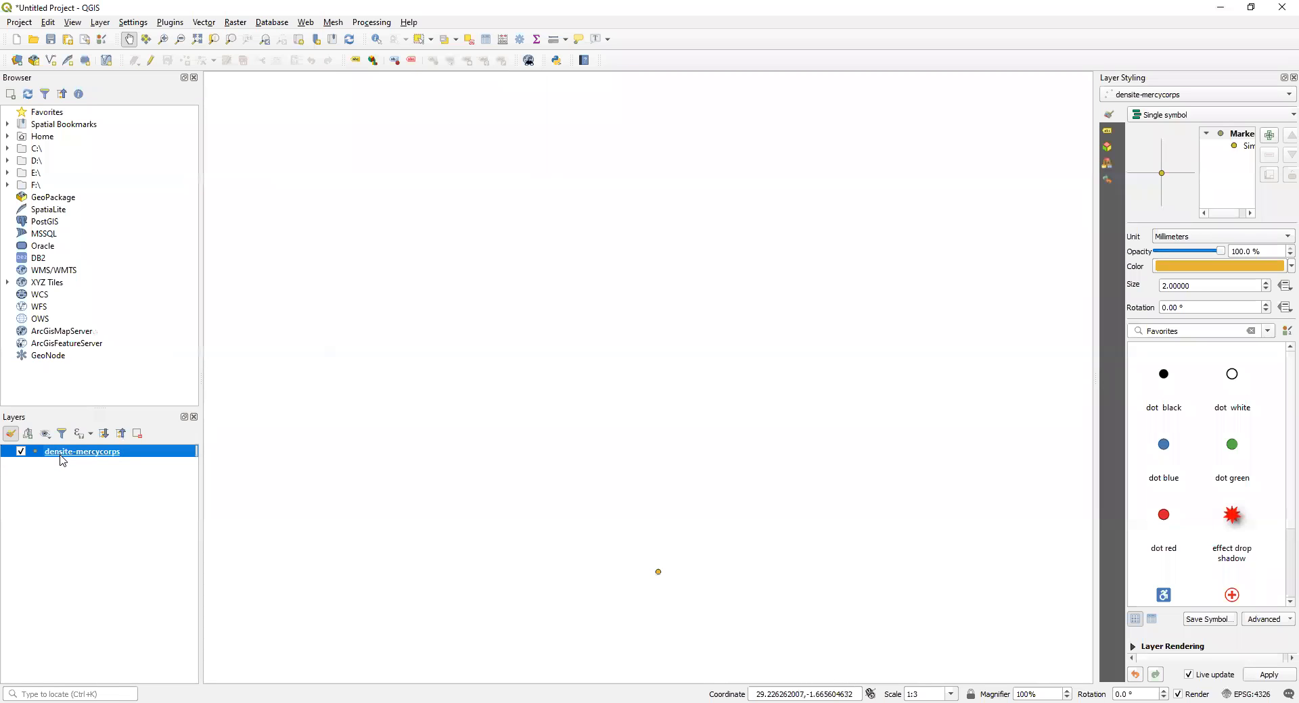
right_click(61, 457)
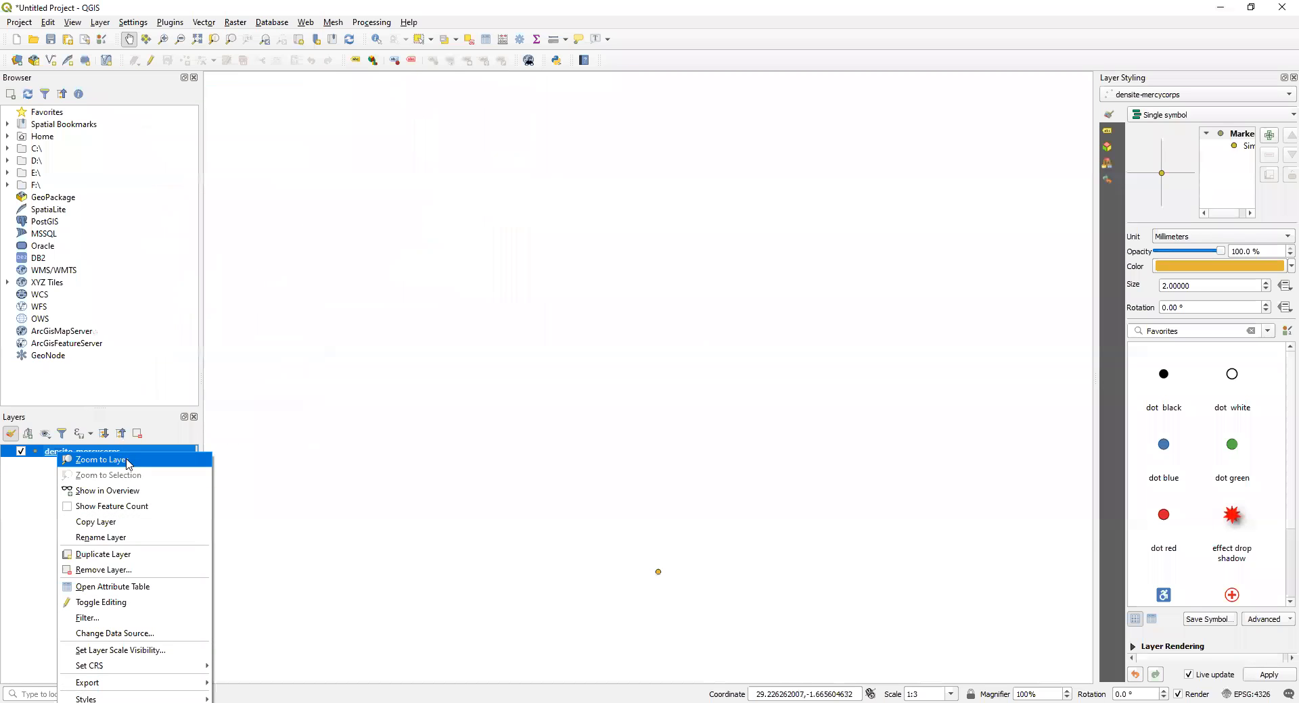
click(161, 463)
click(649, 368)
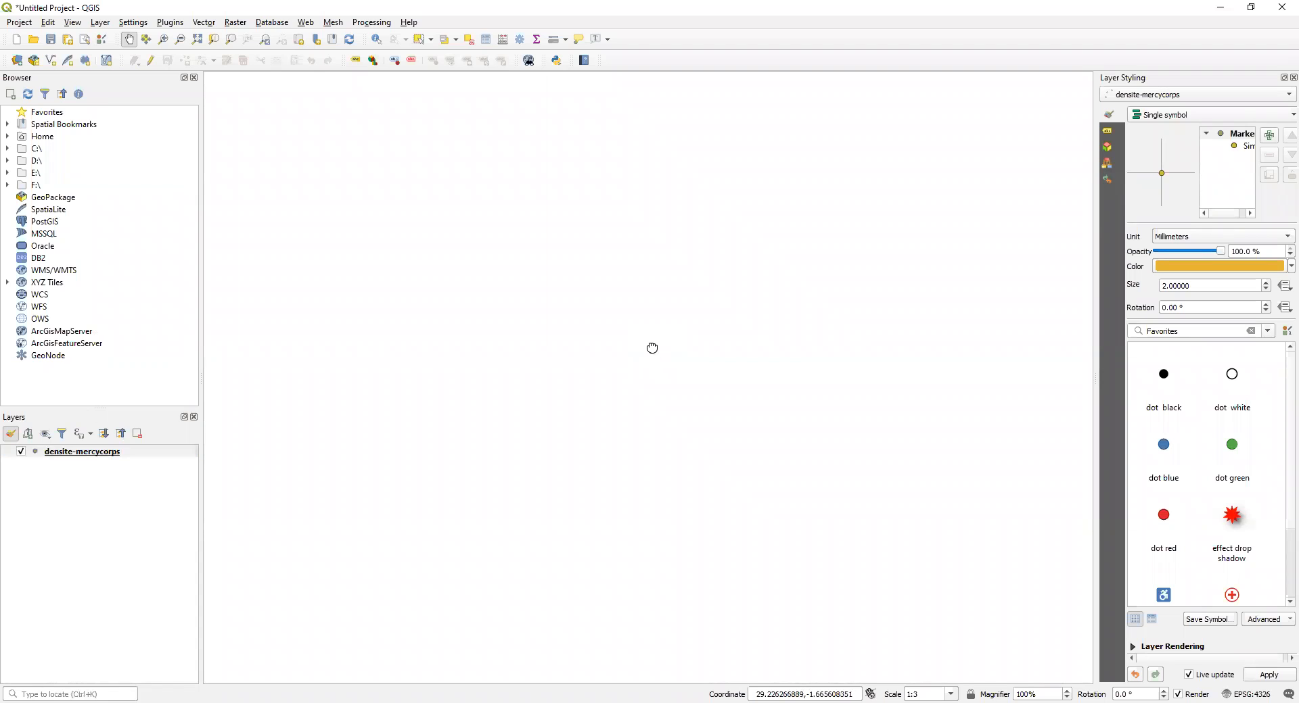
scroll(636, 369, down, 12)
scroll(650, 364, up, 12)
drag(421, 231, 421, 231)
scroll(637, 406, up, 8)
scroll(638, 406, down, 10)
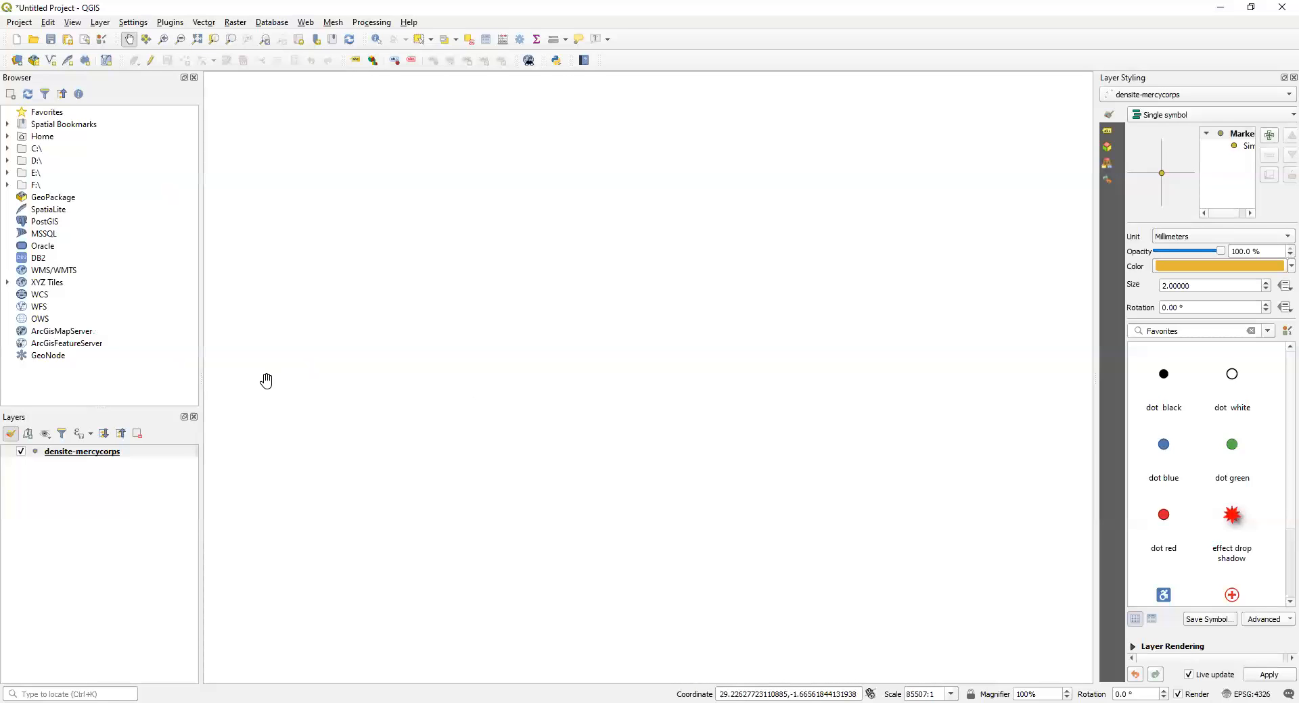
Step: Look at the densite-mercycorps layer's symbology properties, close them unchanged and zoom the map to that layer
click(85, 454)
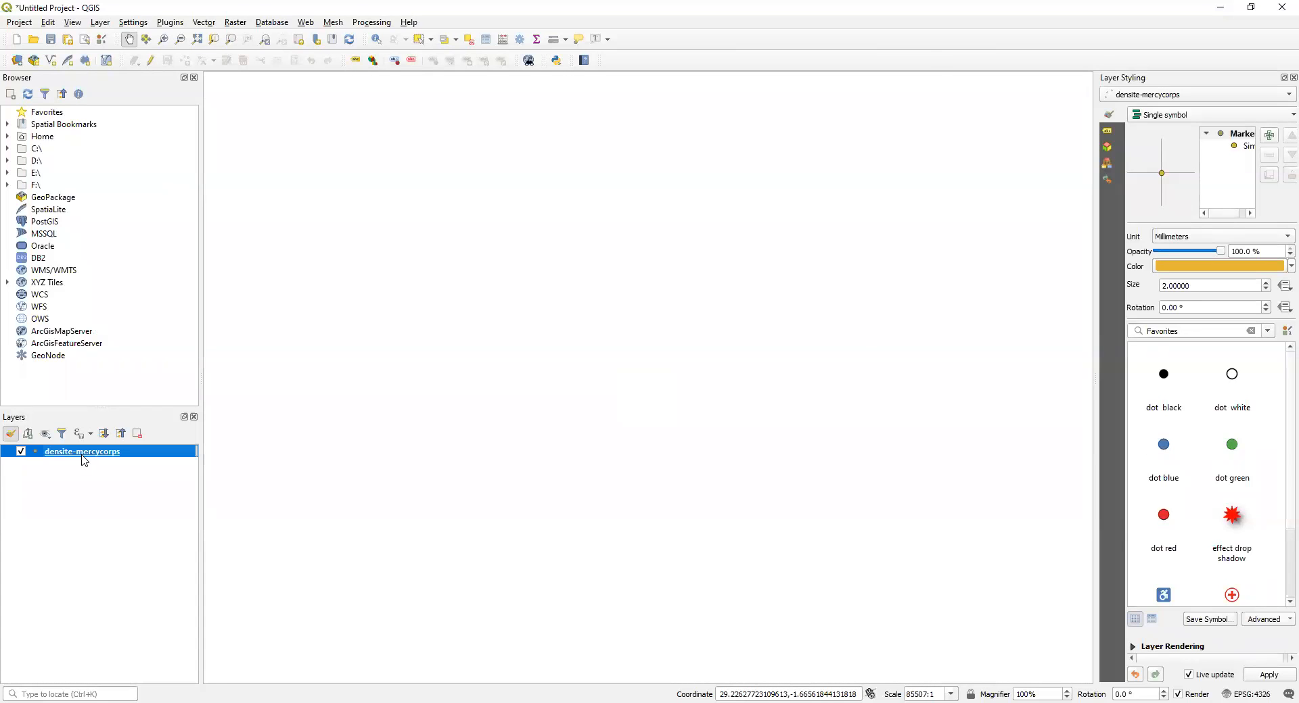
double_click(82, 457)
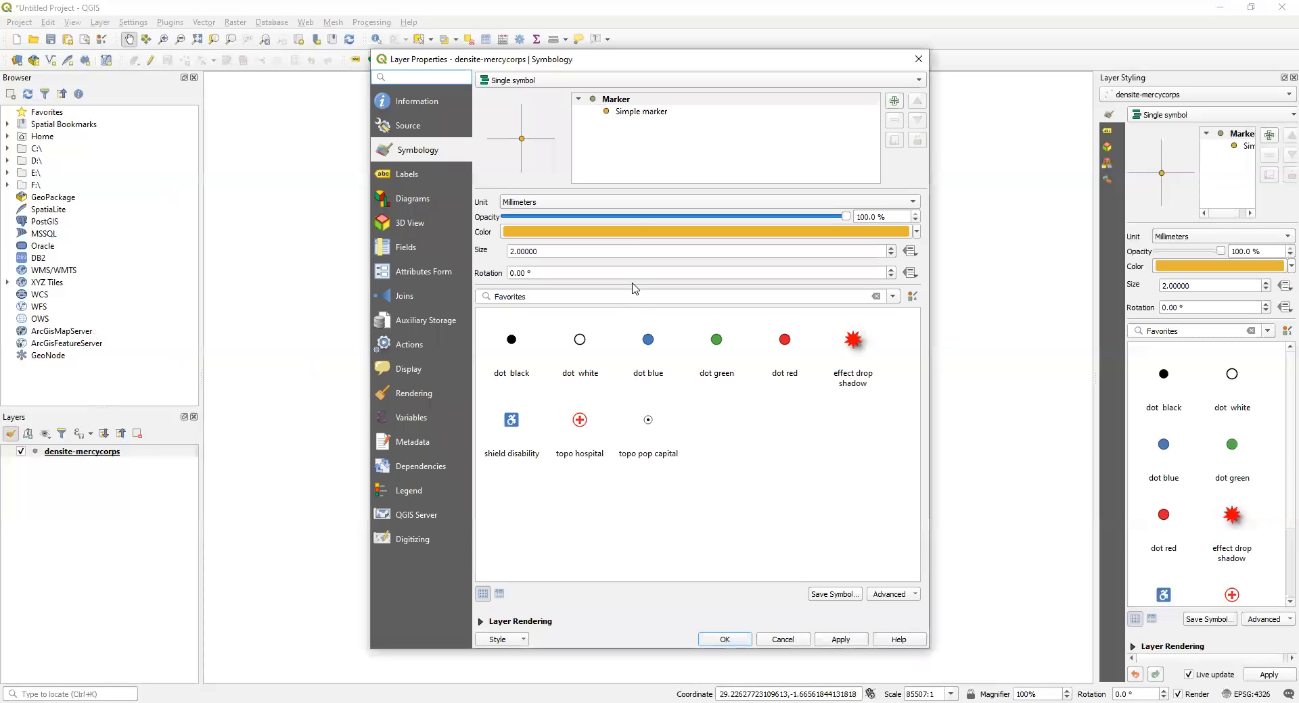
click(919, 61)
right_click(73, 456)
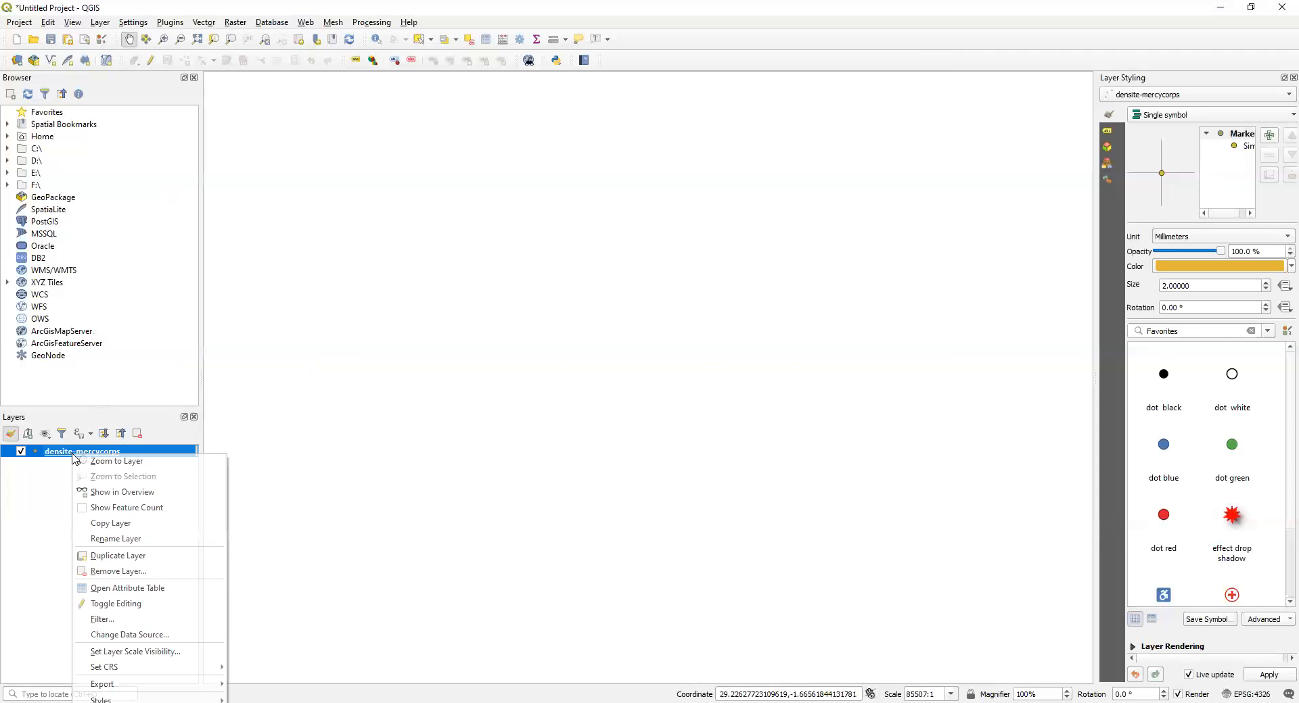
click(86, 468)
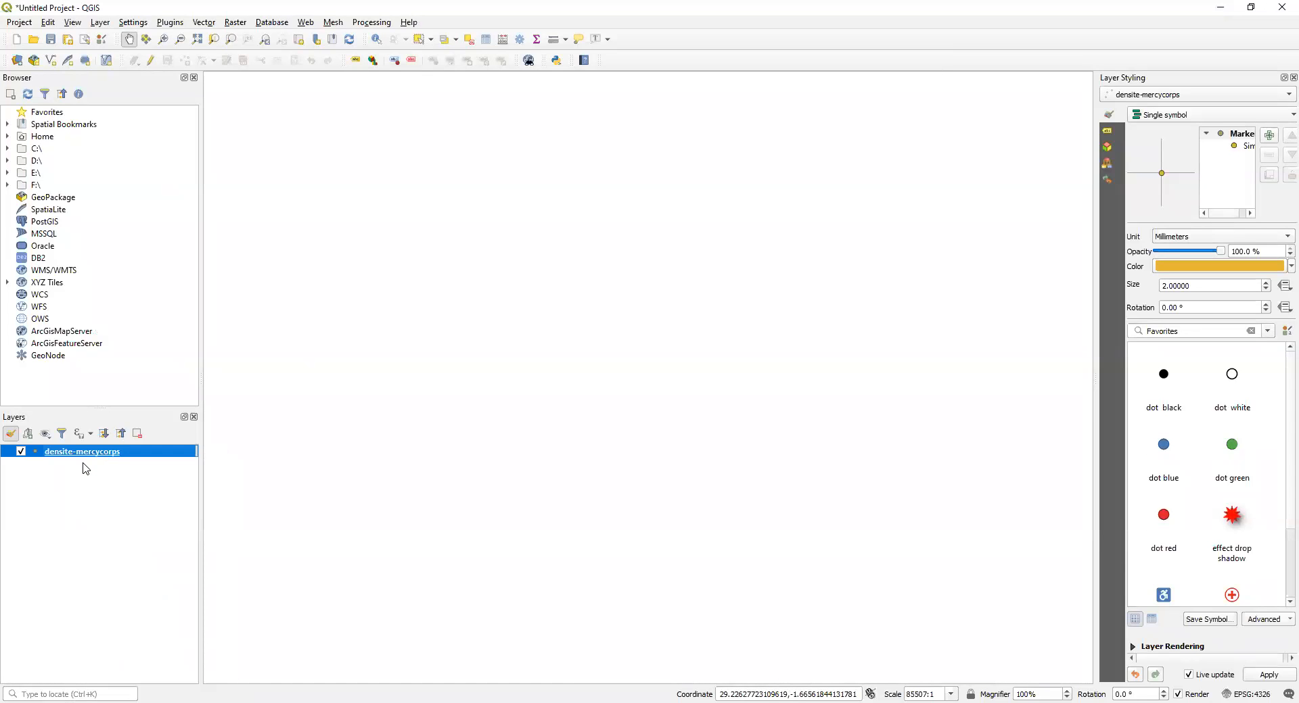
Step: Add the Bornes-fontaines-goma.shp dataset from the densite folder to the project twice as a vector layer and close the Data Source Manager
click(99, 22)
mouse_move(117, 72)
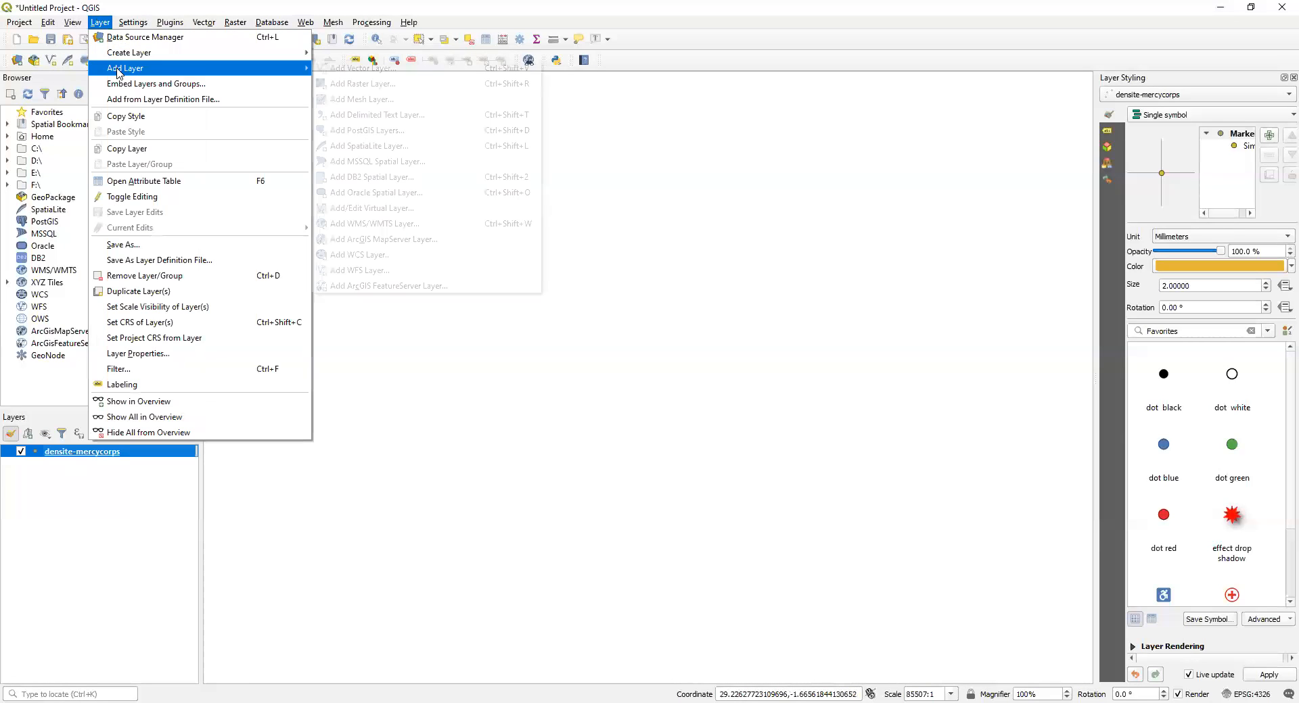
click(353, 71)
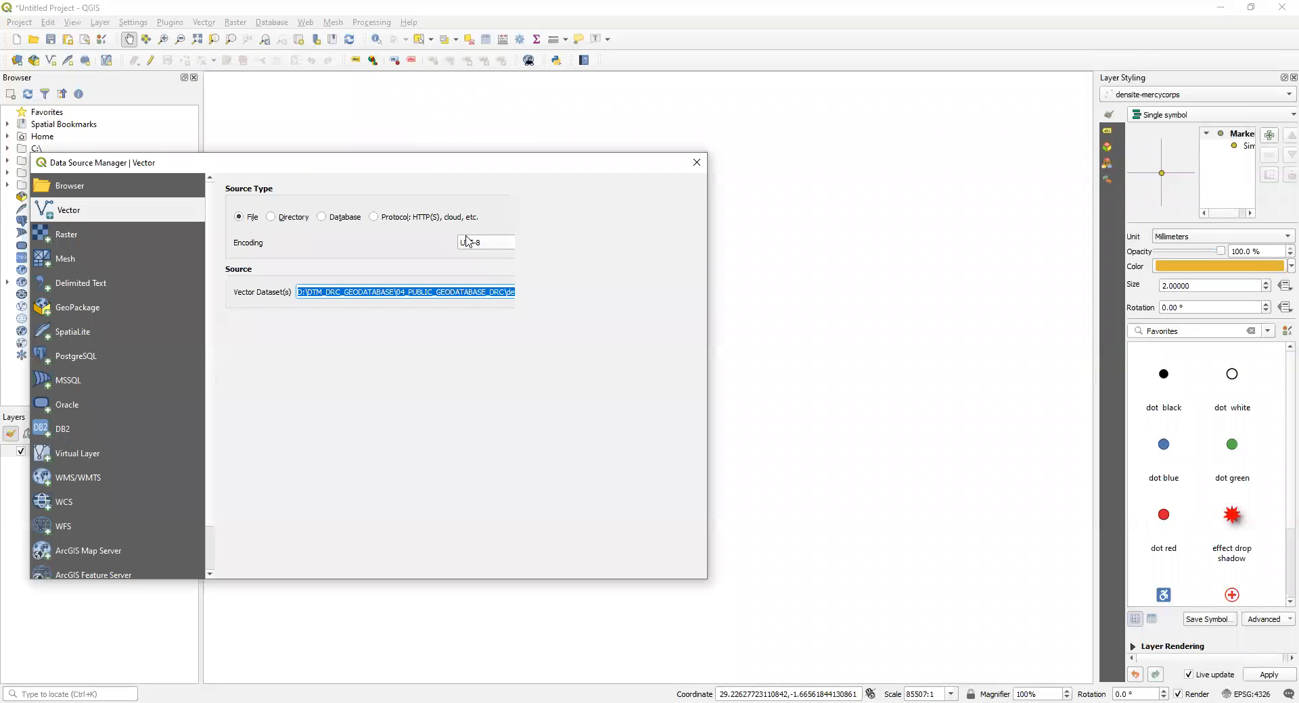
click(265, 218)
click(253, 221)
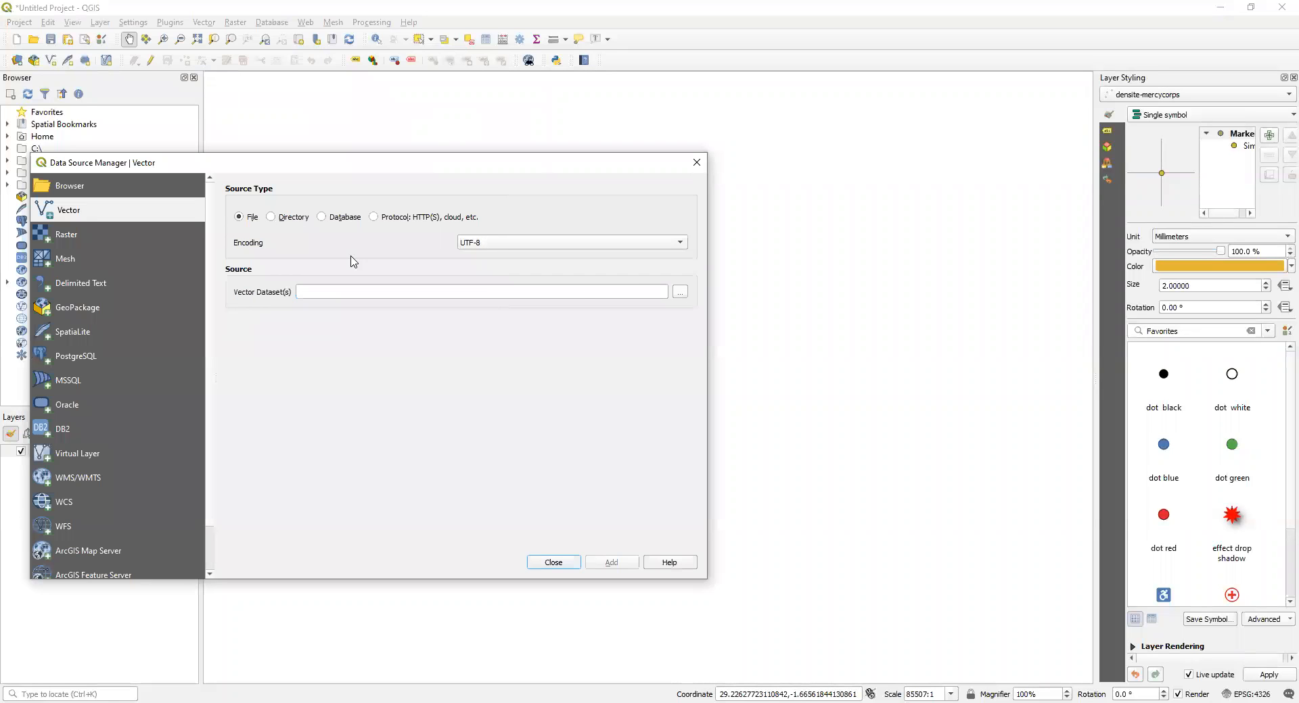
click(681, 291)
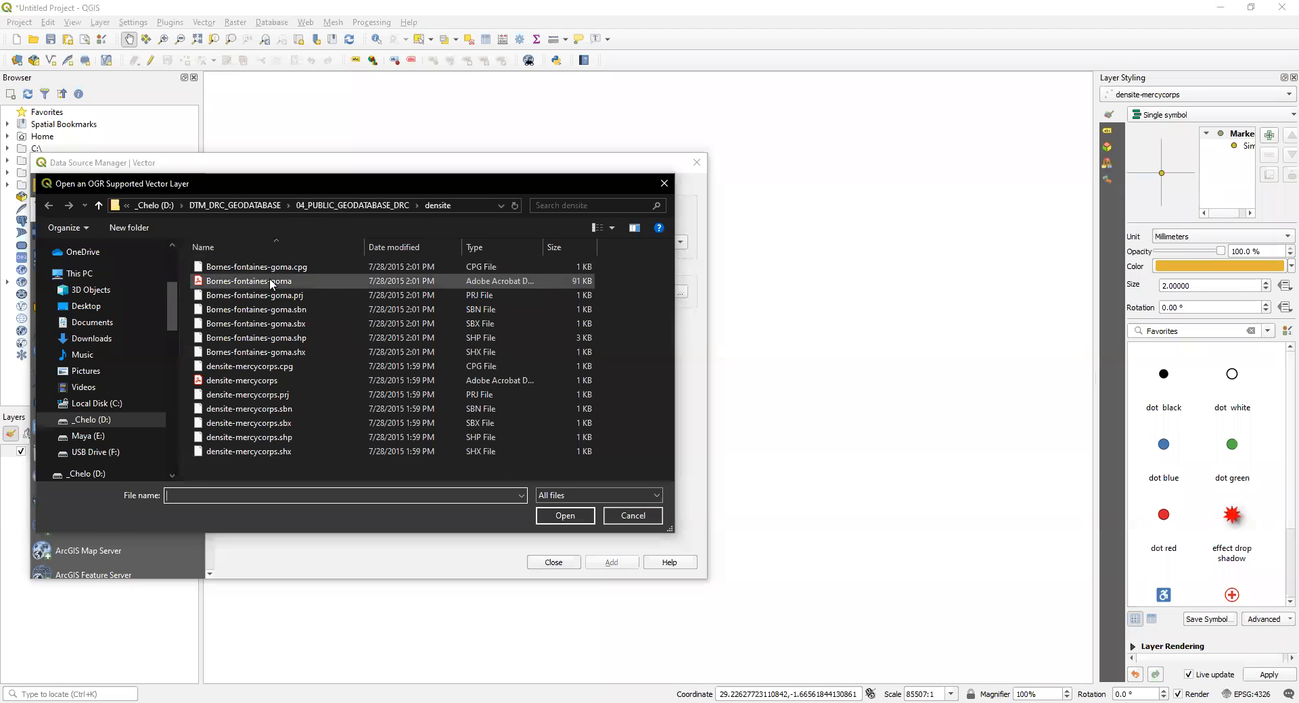
click(275, 339)
click(559, 518)
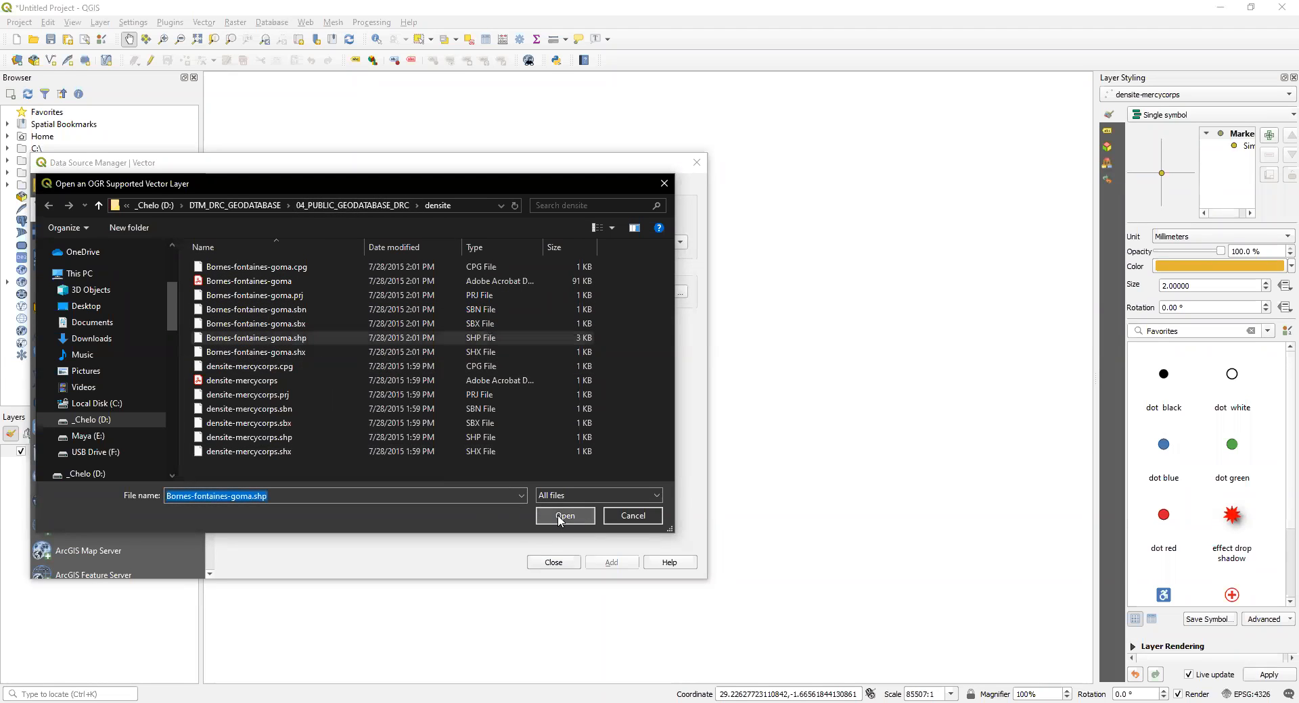
click(619, 566)
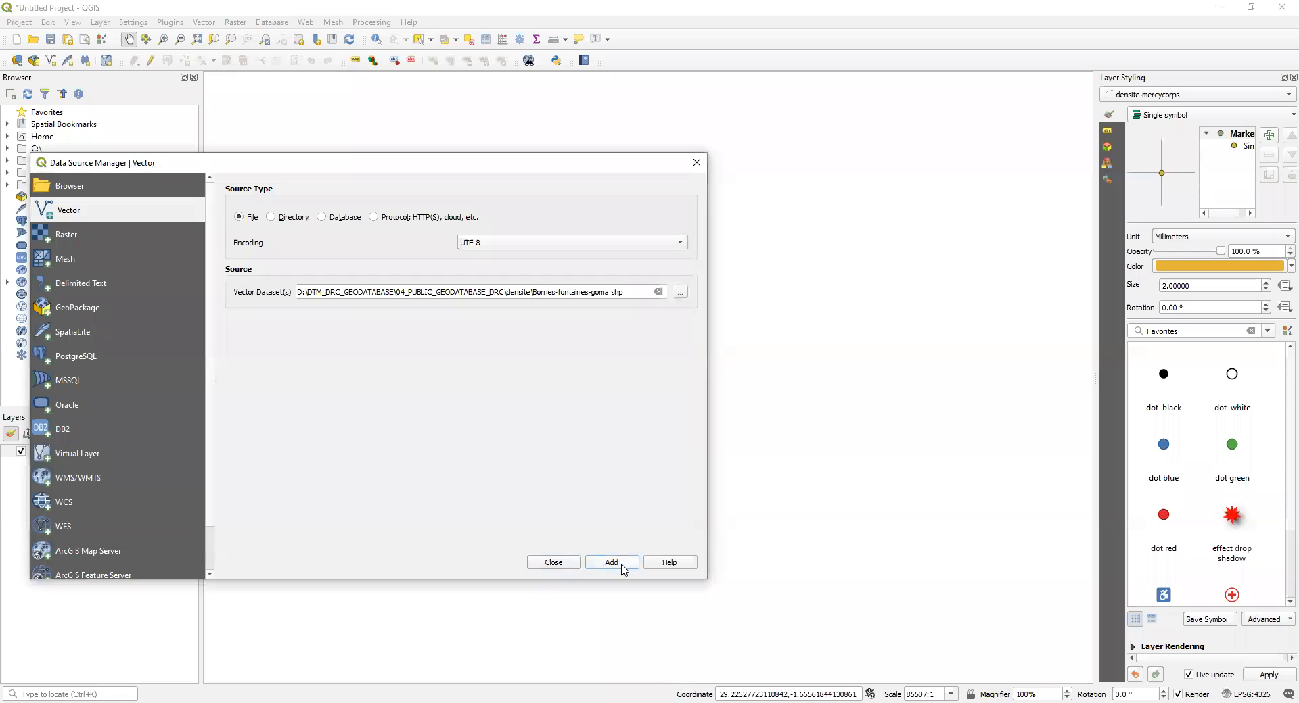
click(611, 564)
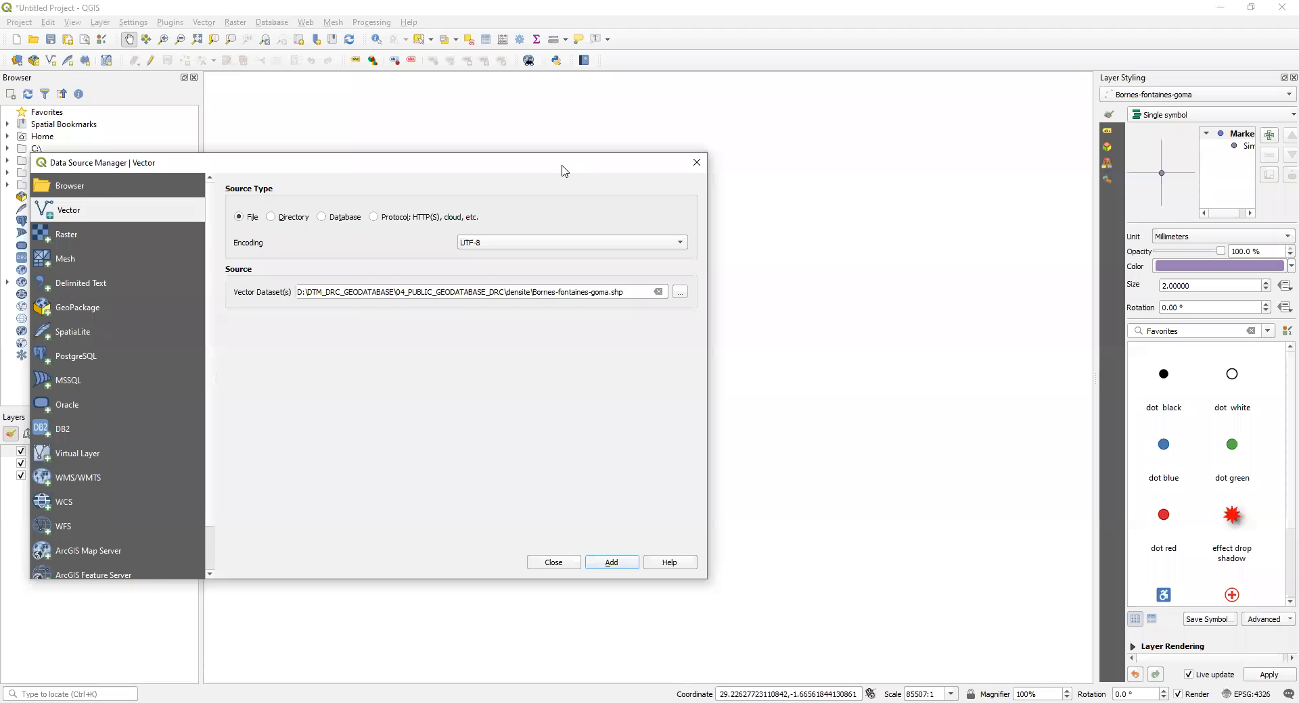
drag(565, 170, 680, 245)
click(812, 238)
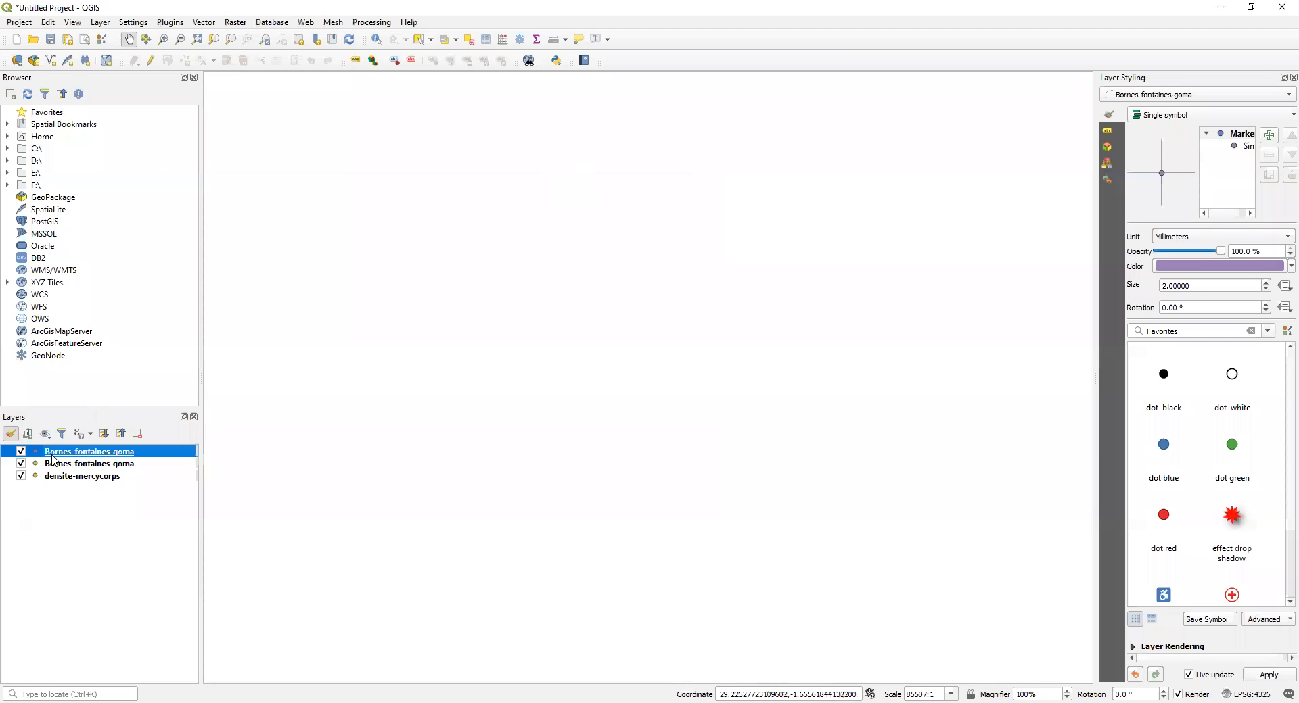
Step: Hide the densite-mercycorps layer and zoom the map to the upper Bornes-fontaines-goma layer
click(21, 476)
right_click(56, 452)
click(103, 461)
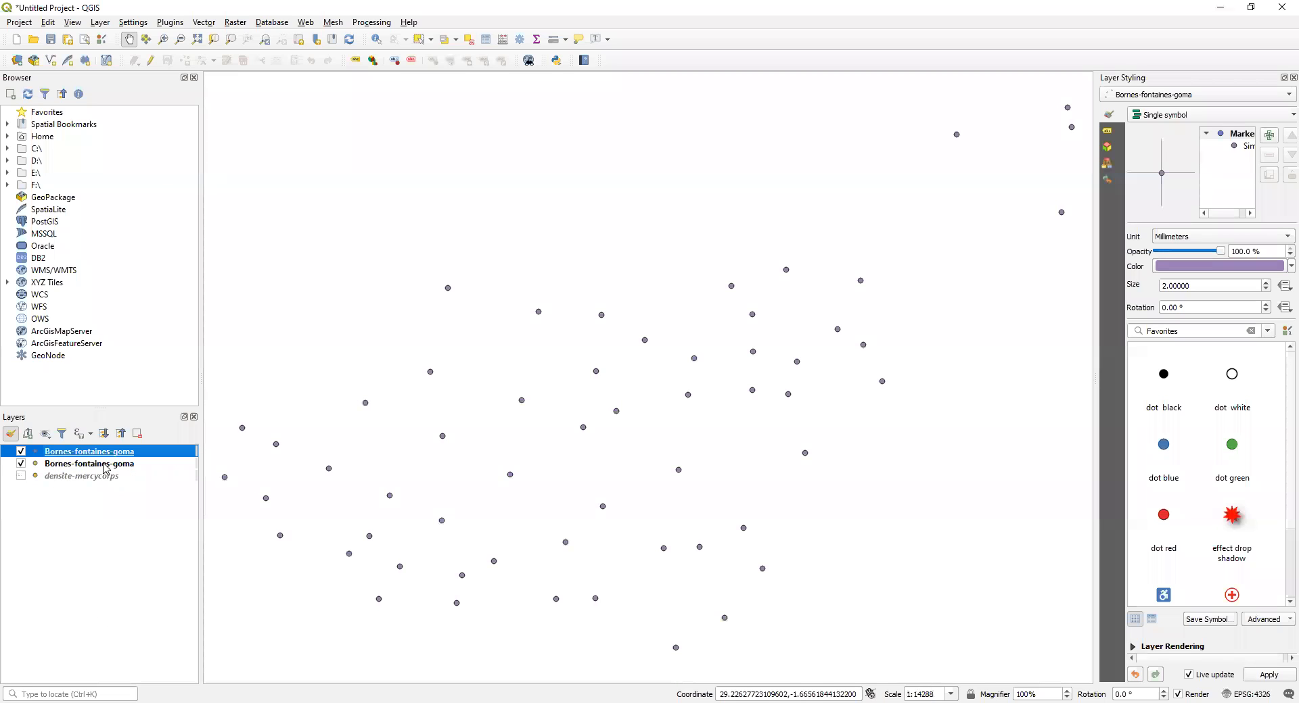
Step: Examine the Bornes-fontaines-goma points on the map and open the upper layer's attribute table
drag(718, 369, 743, 380)
drag(732, 422, 959, 163)
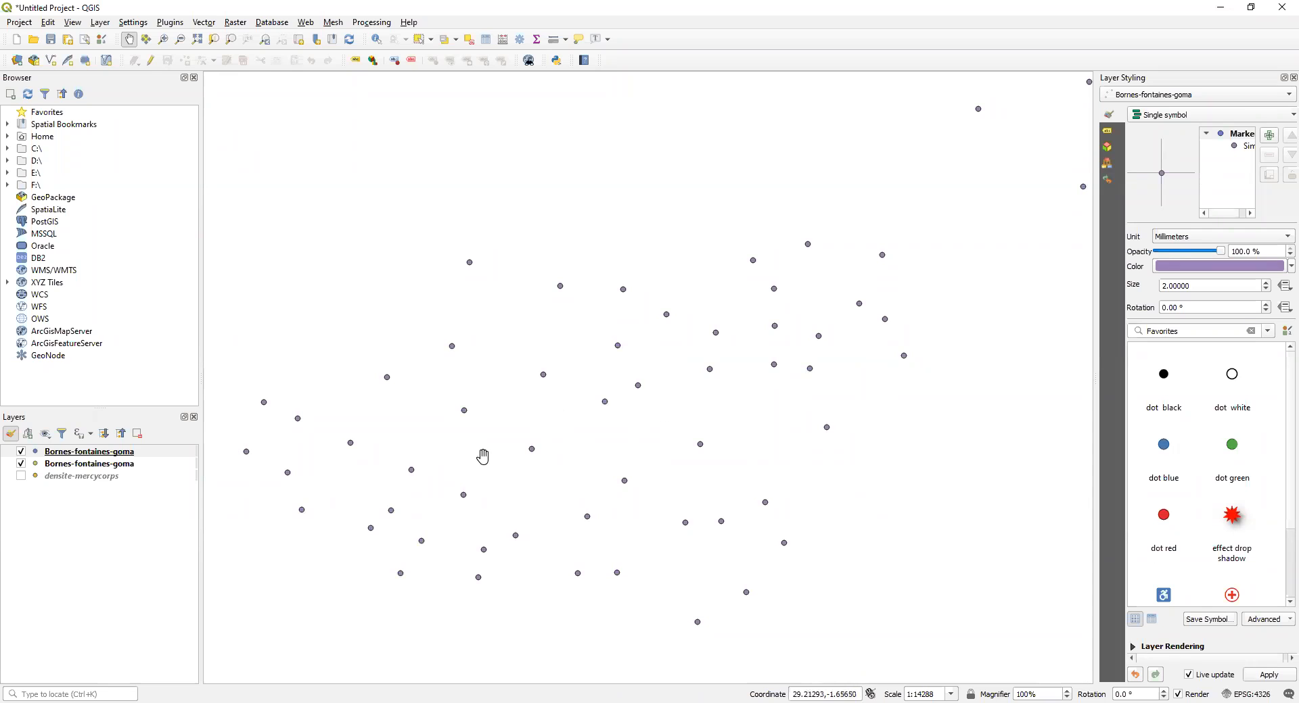
drag(351, 430, 400, 399)
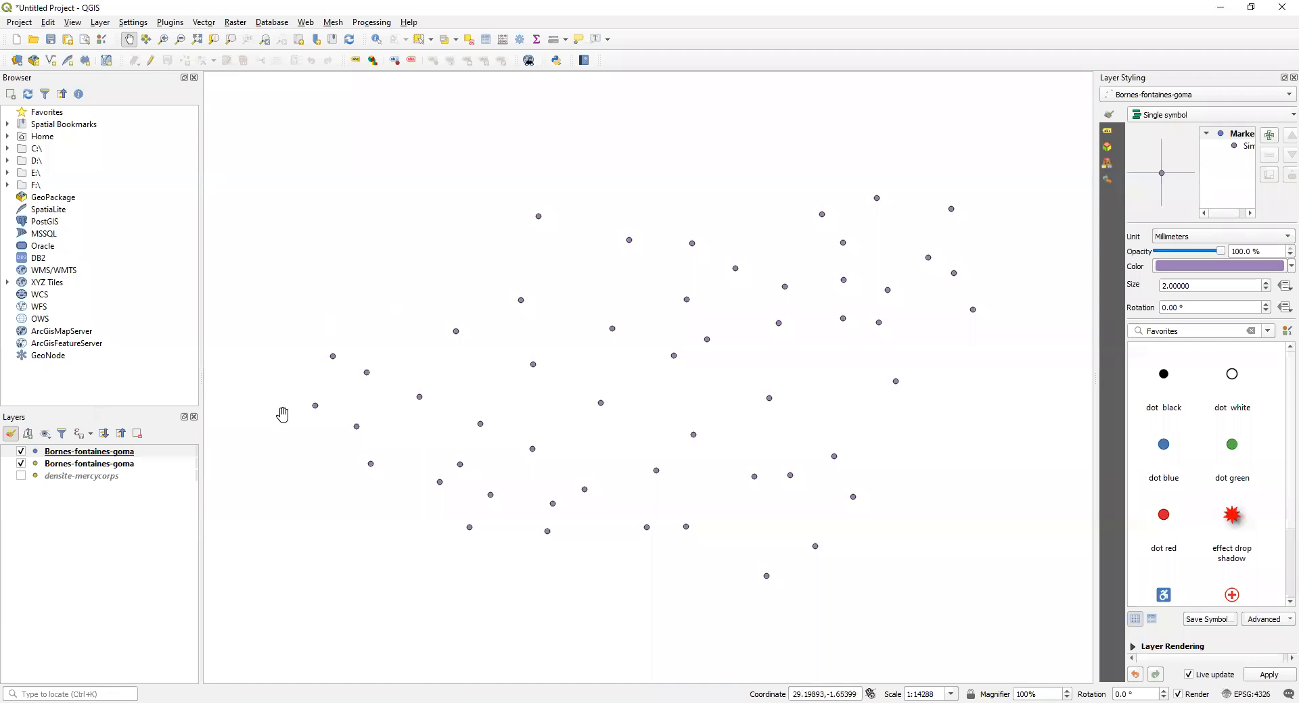
drag(863, 318, 635, 546)
drag(871, 322, 756, 216)
drag(599, 443, 811, 352)
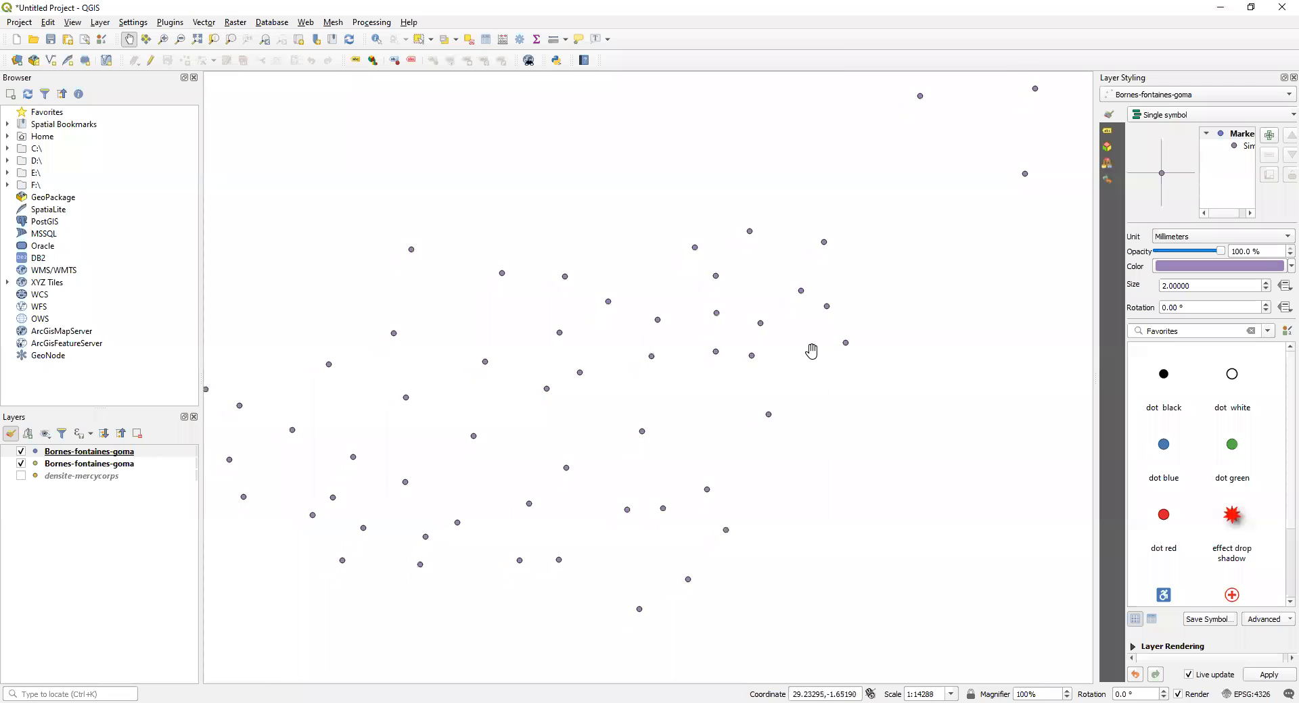
right_click(113, 455)
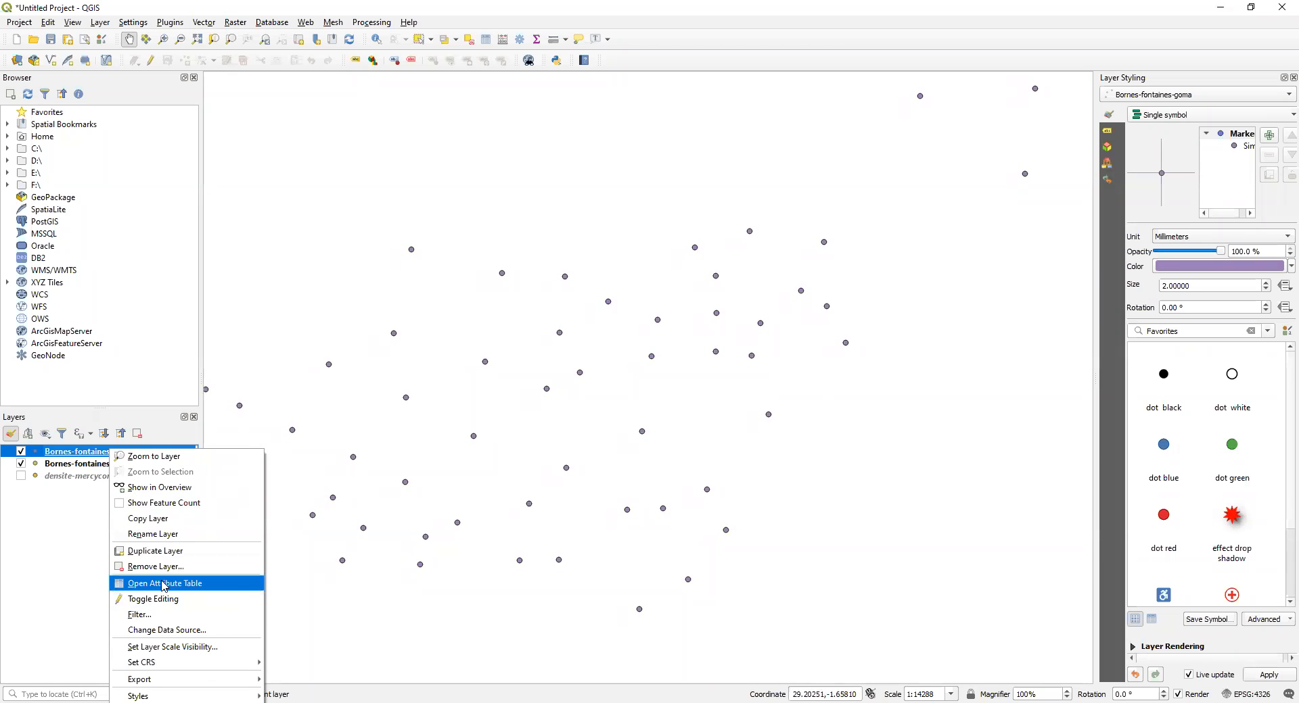
click(164, 585)
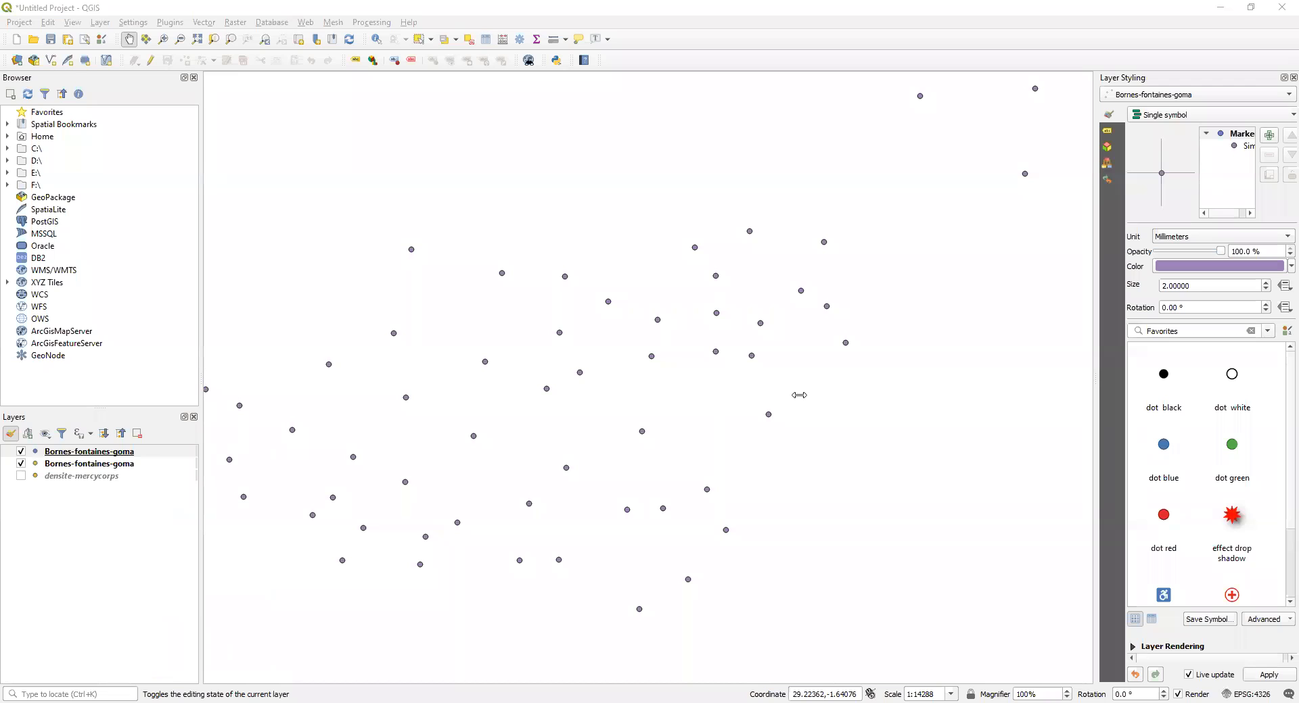
click(409, 78)
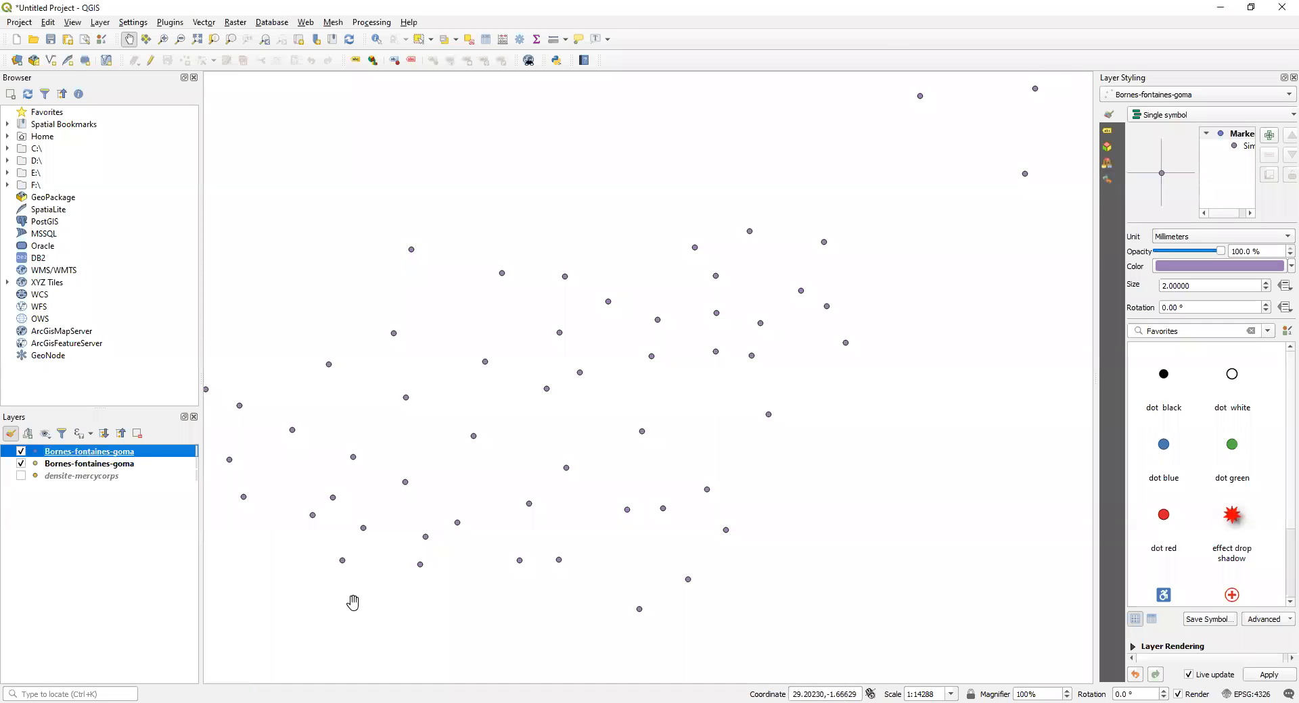
Step: Examine how the Bornes-fontaines-goma points are distributed, from the southwestern cluster to the northeastern edge
drag(454, 490, 510, 435)
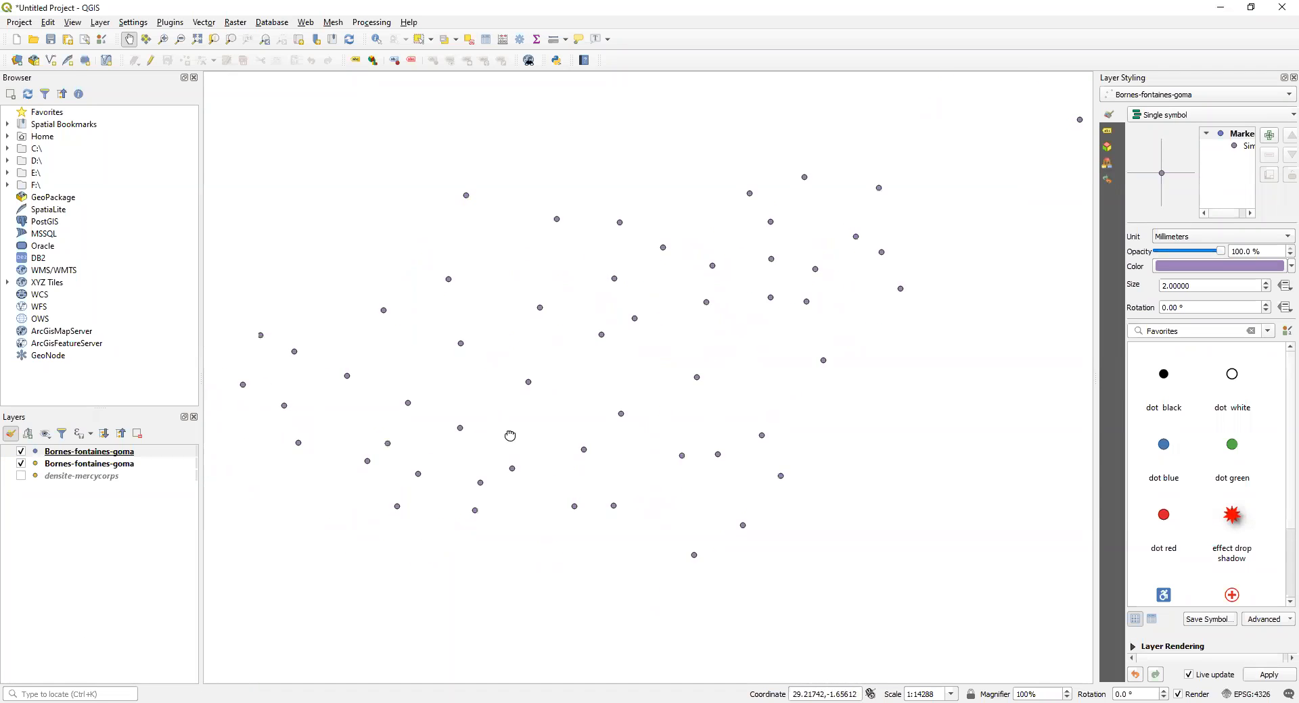
drag(612, 298, 542, 311)
drag(628, 399, 694, 345)
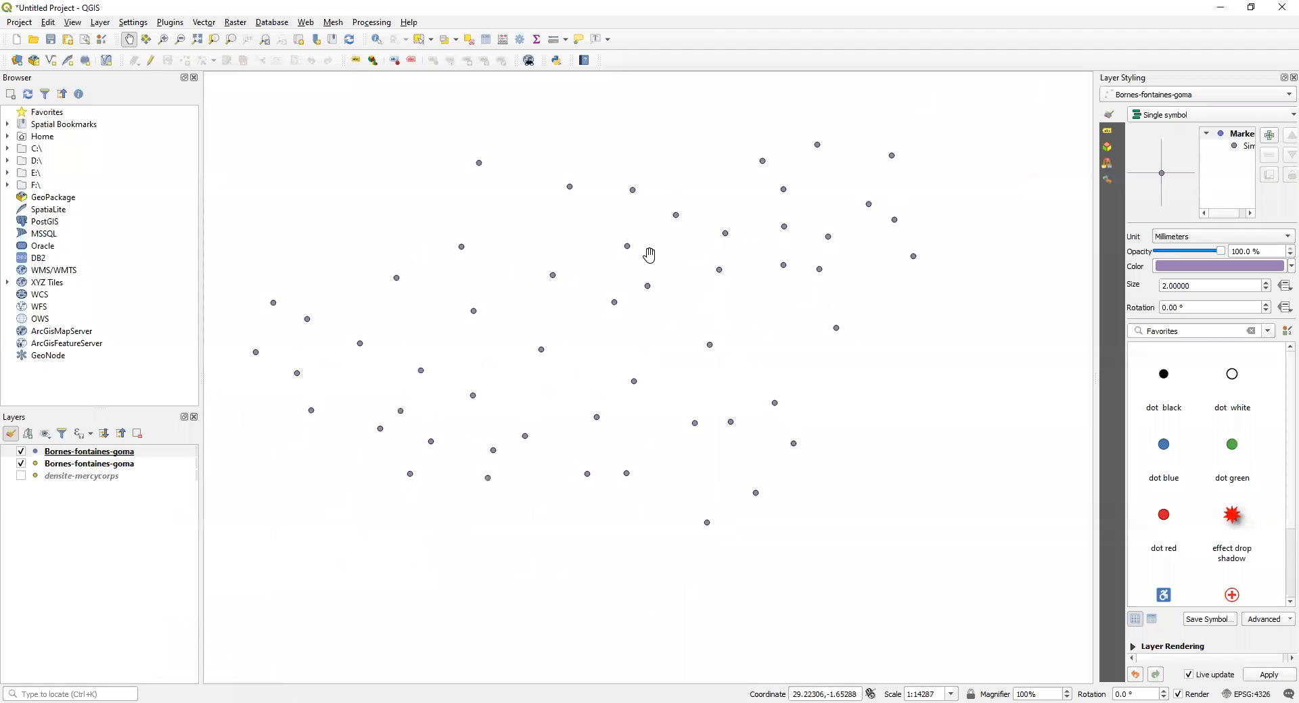
drag(619, 226, 598, 359)
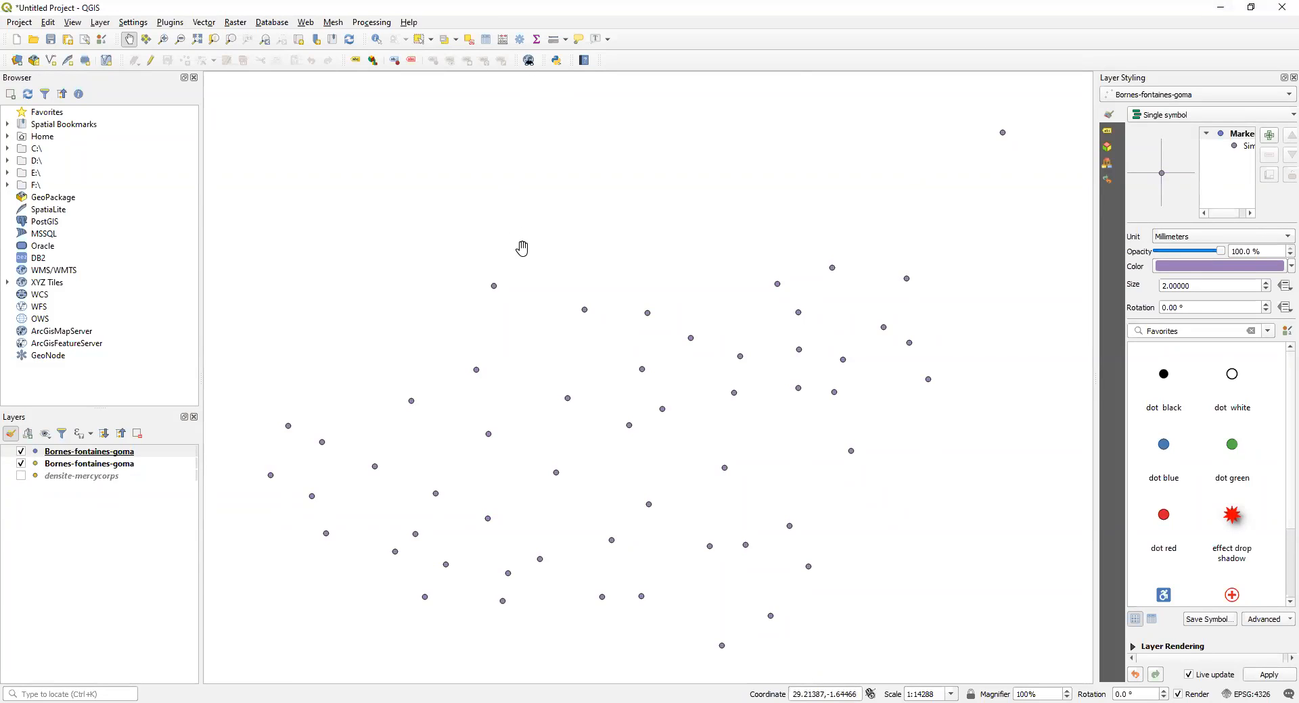
drag(546, 441, 712, 296)
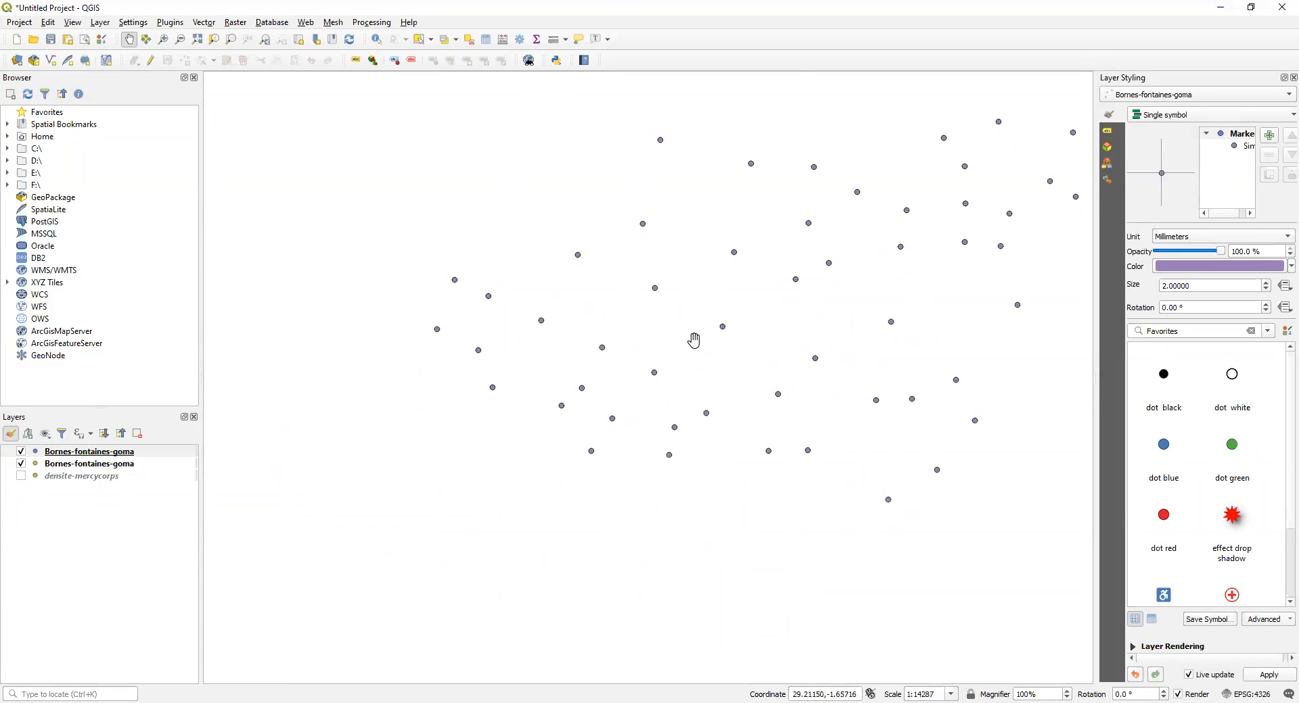
drag(777, 255, 714, 283)
drag(715, 212, 631, 404)
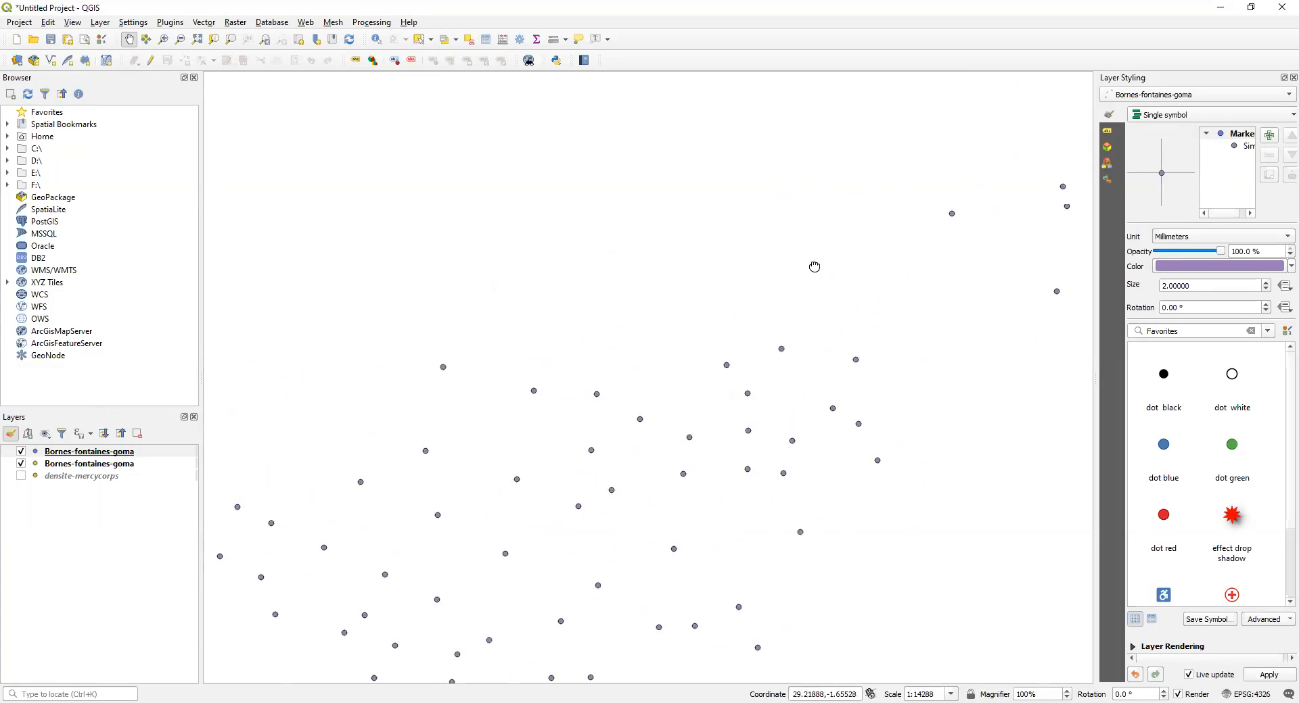
drag(814, 266, 934, 134)
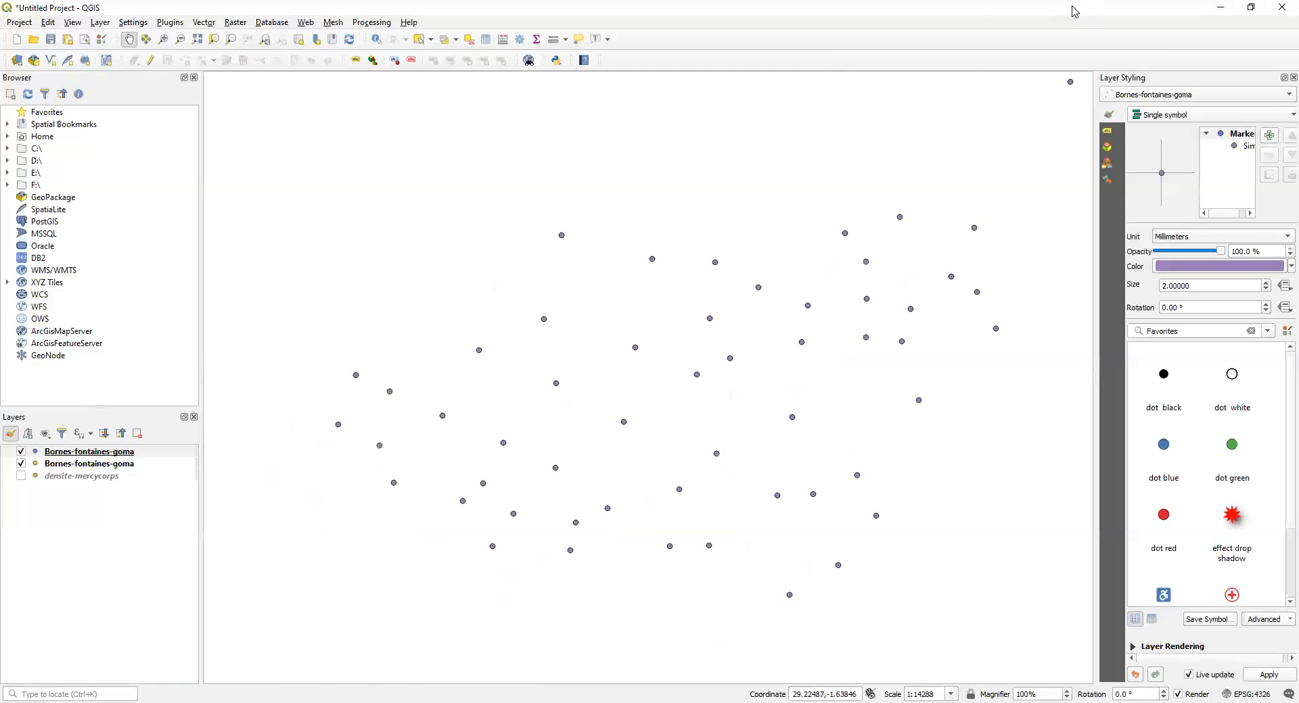